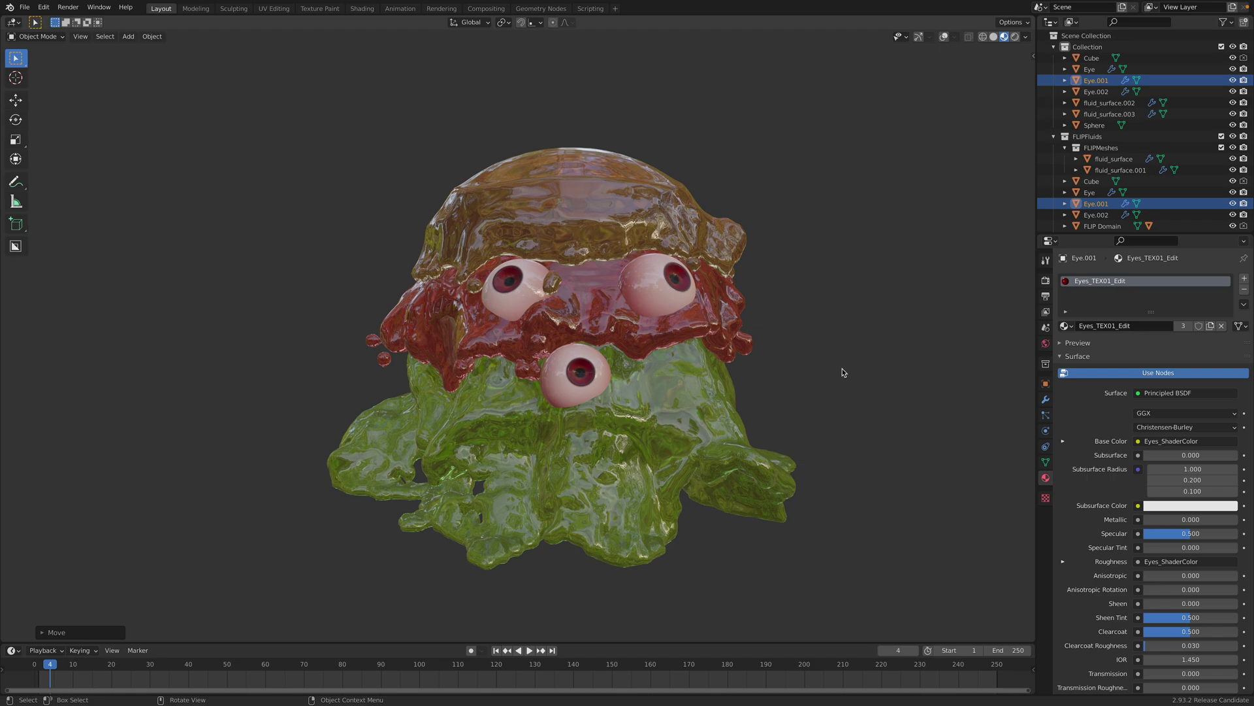
- Turn on the viewport overlays, then select and copy the upper-right eyeball of the liquid monster
middle_drag(843, 372, 656, 261)
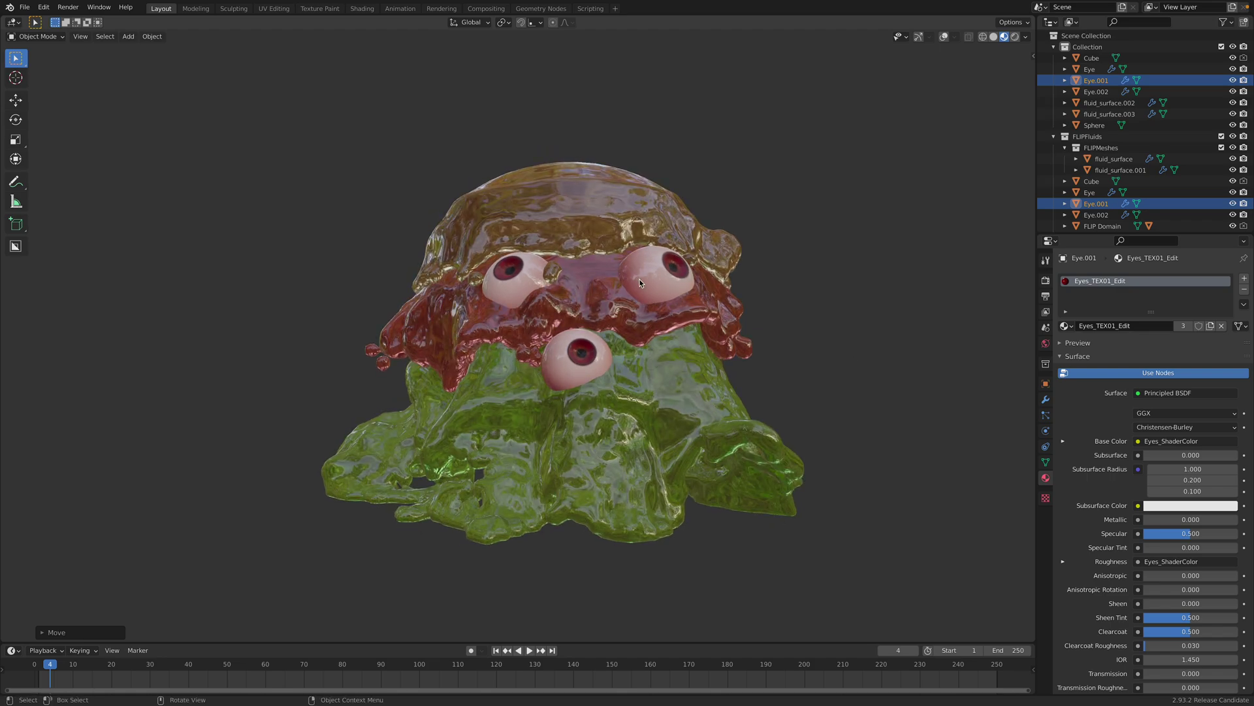
click(640, 283)
click(944, 38)
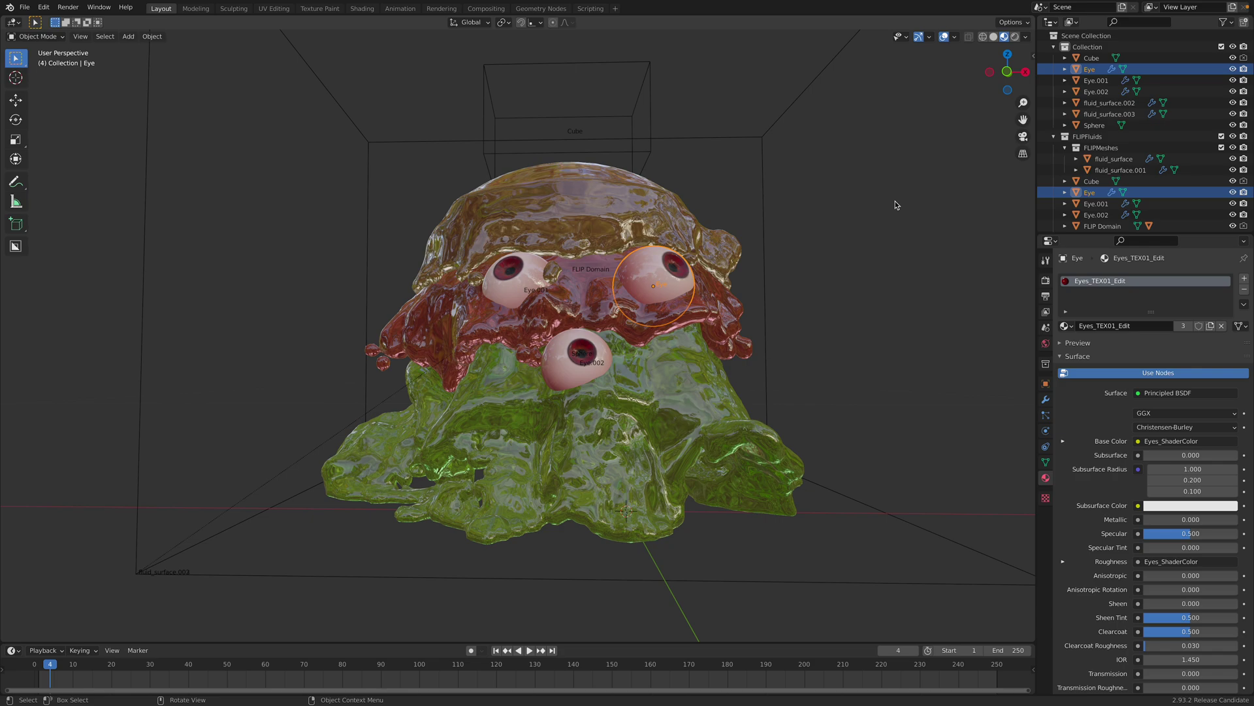
click(756, 233)
click(680, 278)
- Create a new file from the General template
click(25, 7)
mouse_move(38, 19)
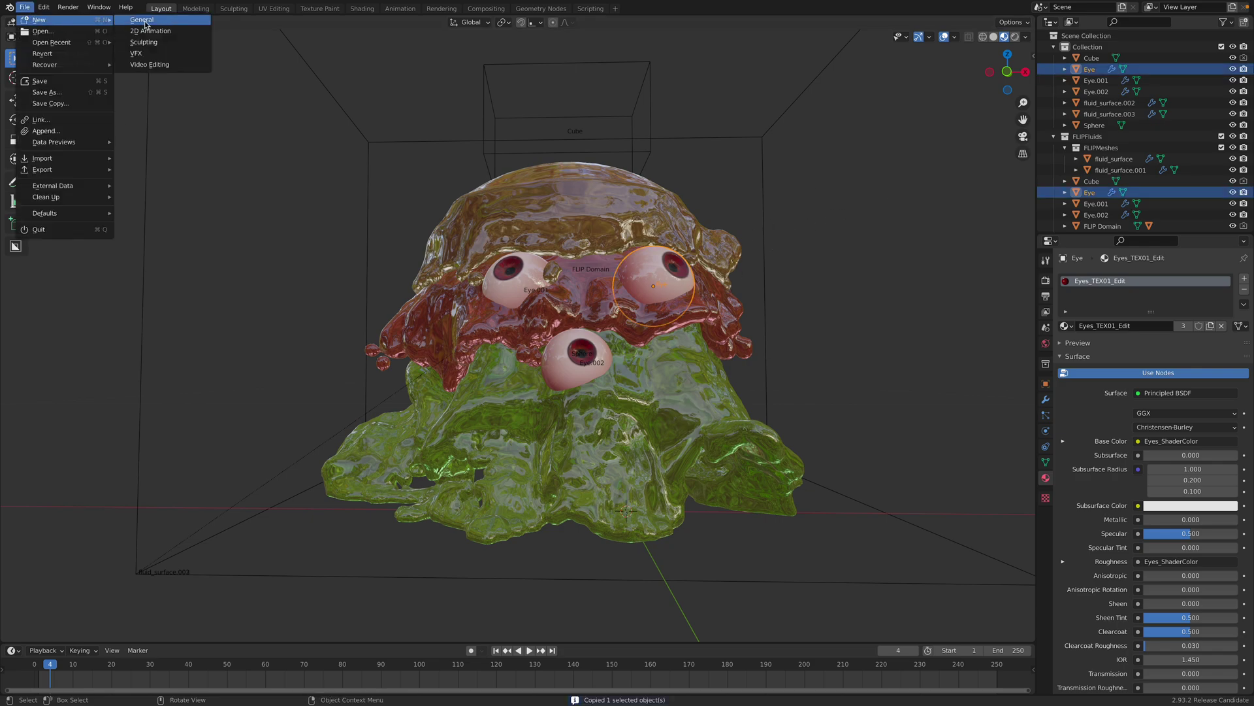
click(149, 25)
click(578, 372)
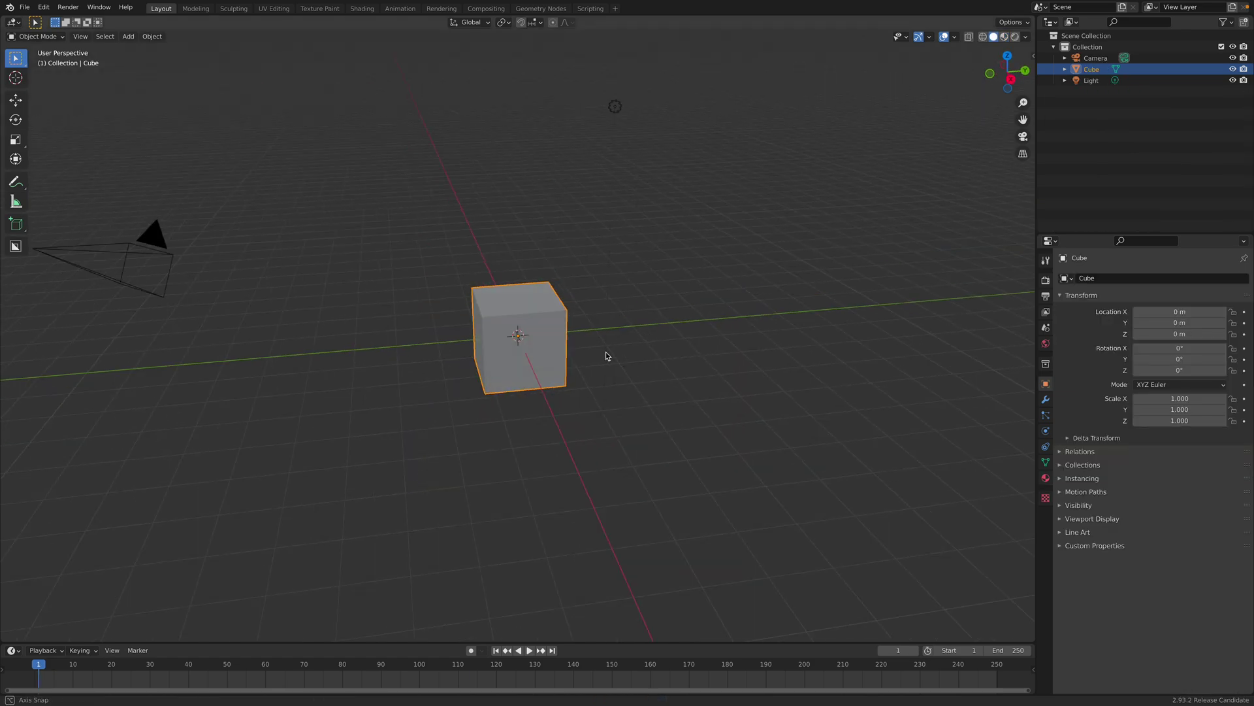
- Bring up the splash screen to look at it and dismiss it
click(24, 6)
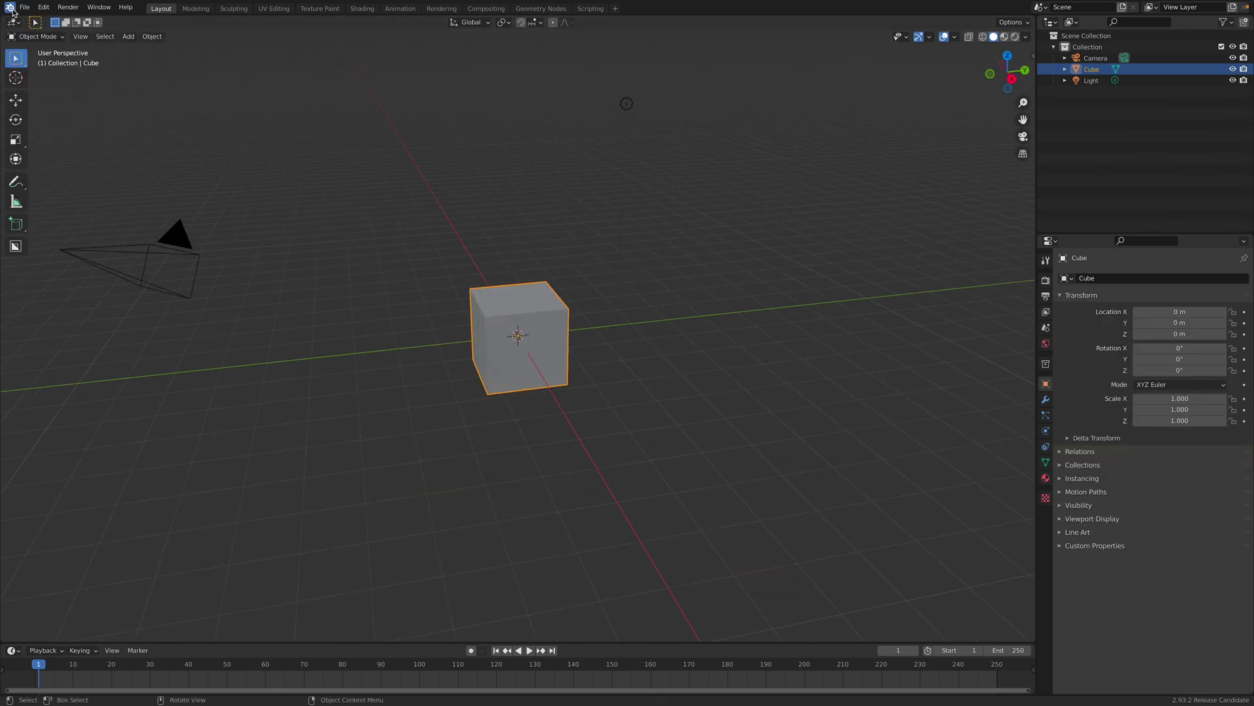
click(9, 8)
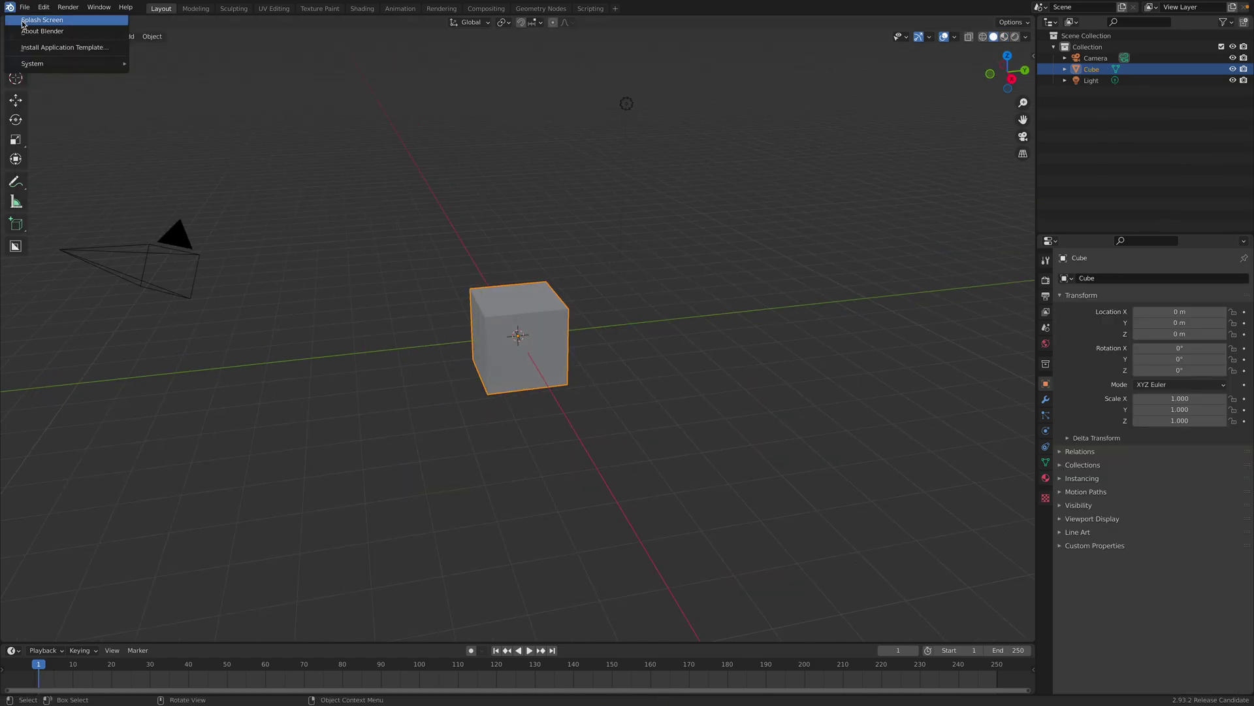
click(42, 20)
click(742, 199)
- Delete all the default scene objects and paste the copied eye in their place
key(a)
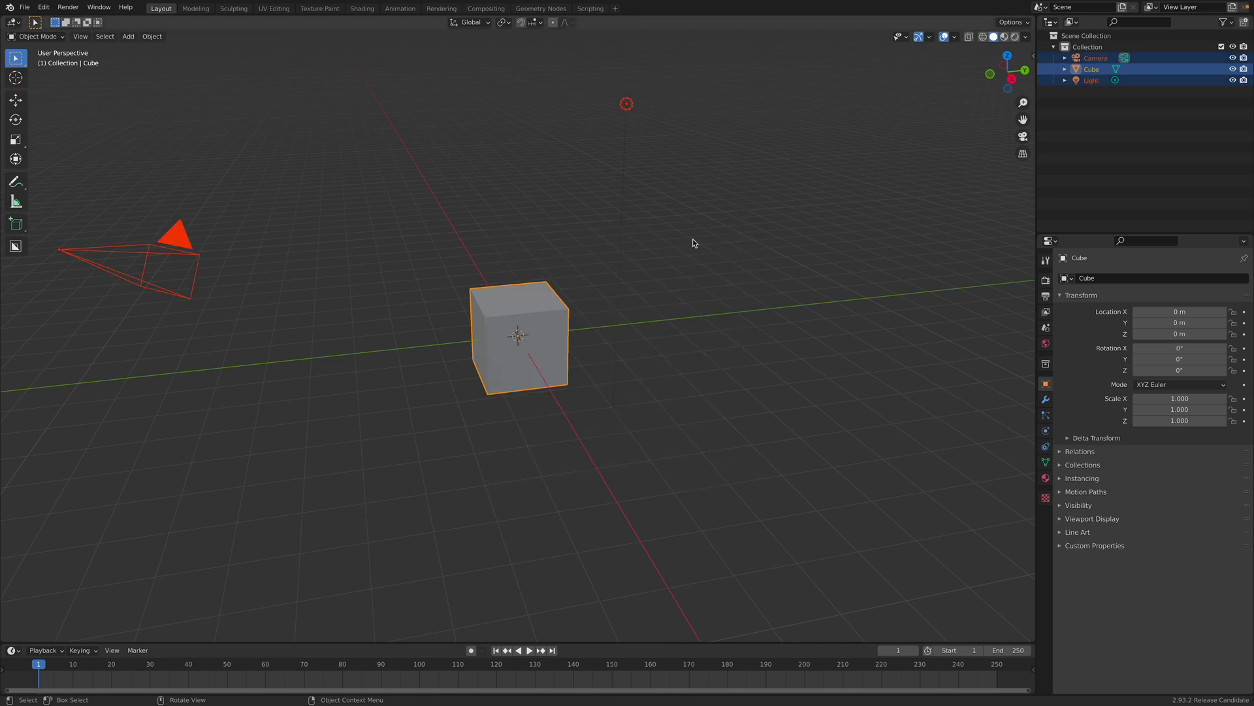
key(x)
click(636, 232)
key(ctrl+v)
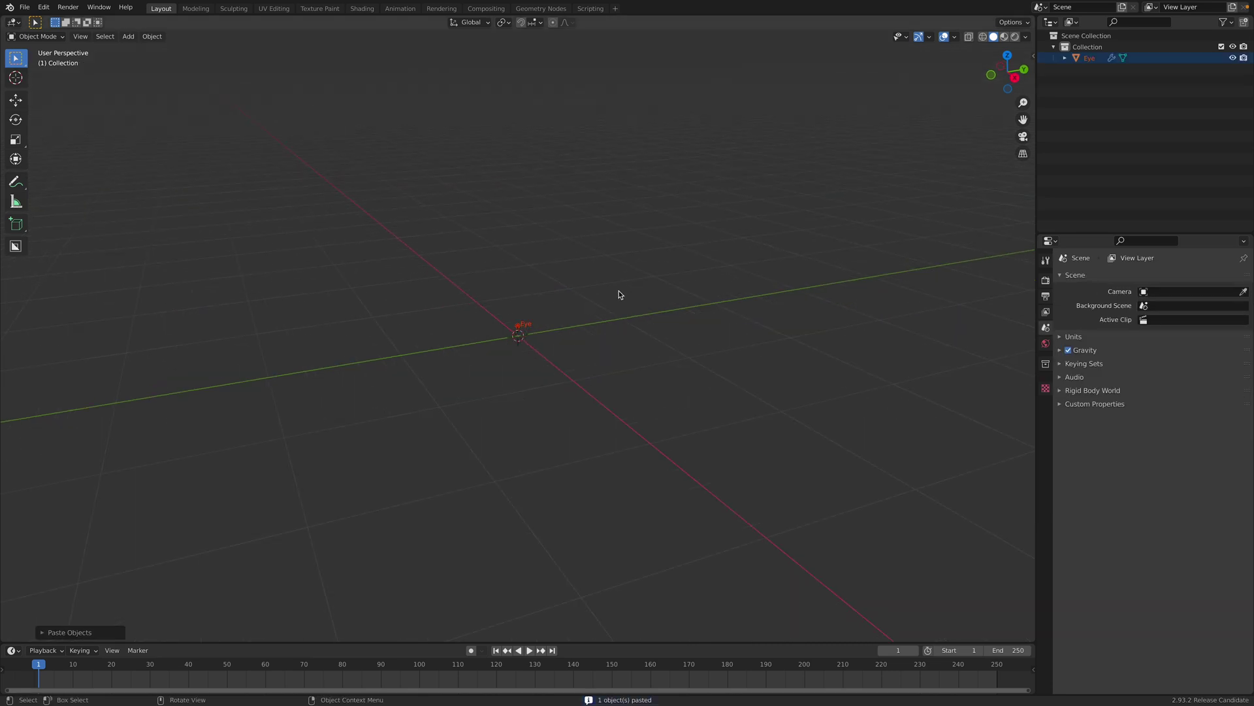
- Clear the pasted eye's location and rotation so it sits unrotated at the world origin
click(532, 299)
middle_drag(532, 299, 603, 292)
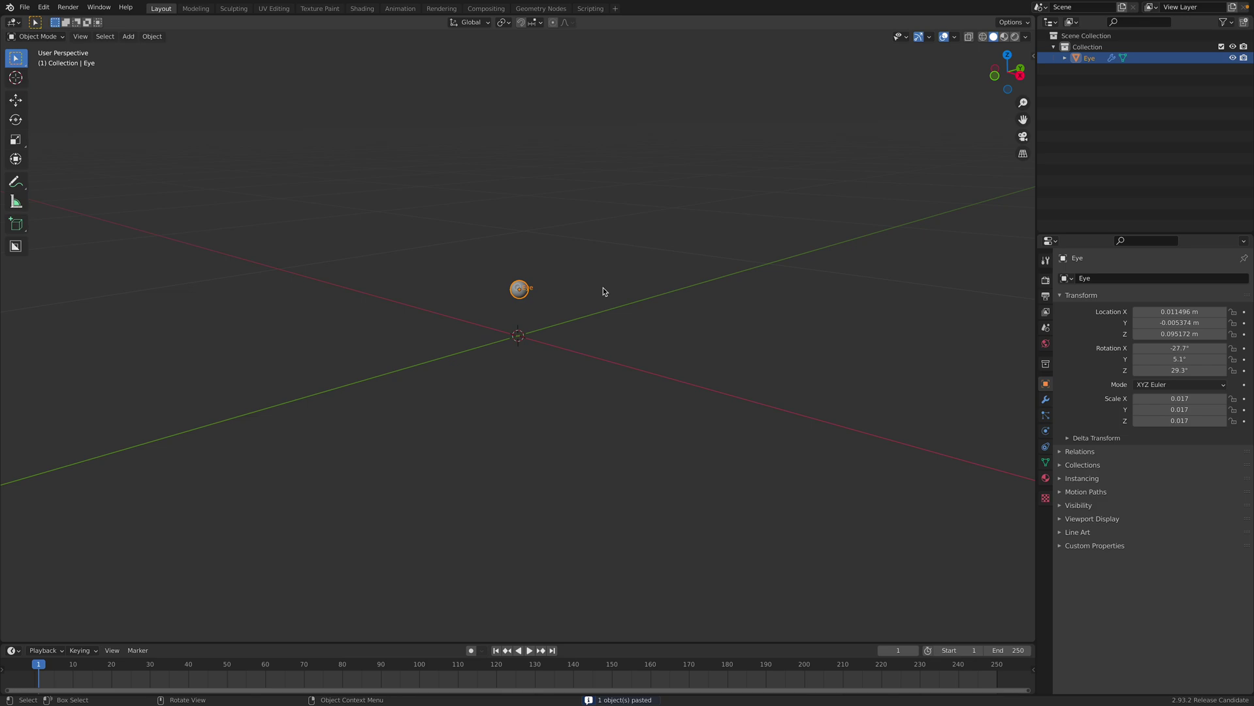
key(alt+g)
key(alt+r)
scroll(602, 291, up, 3)
- Raise the eye along Z to about 0.085 m and switch the viewport to material preview shading
key(g)
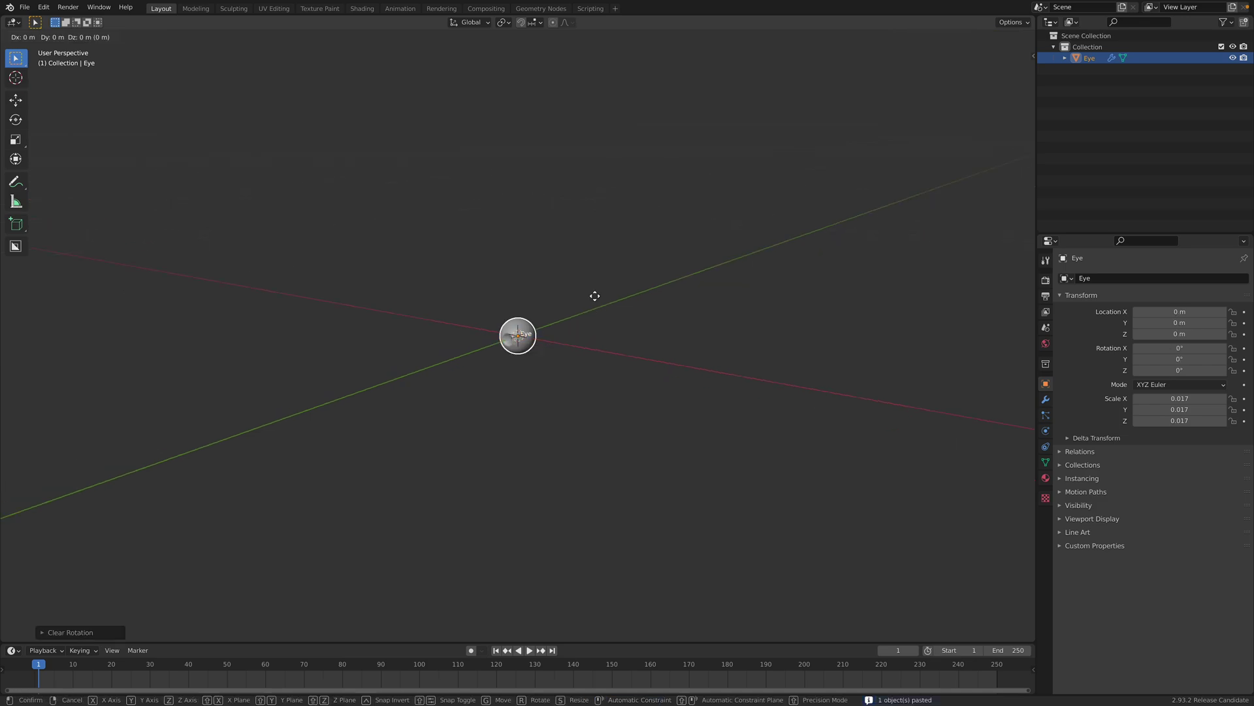
key(z)
click(593, 243)
middle_drag(656, 225, 698, 223)
mouse_move(624, 224)
shift+middle_down()
mouse_move(639, 252)
mouse_move(621, 241)
shift+middle_up()
scroll(639, 253, up, 4)
drag(621, 244, 613, 171)
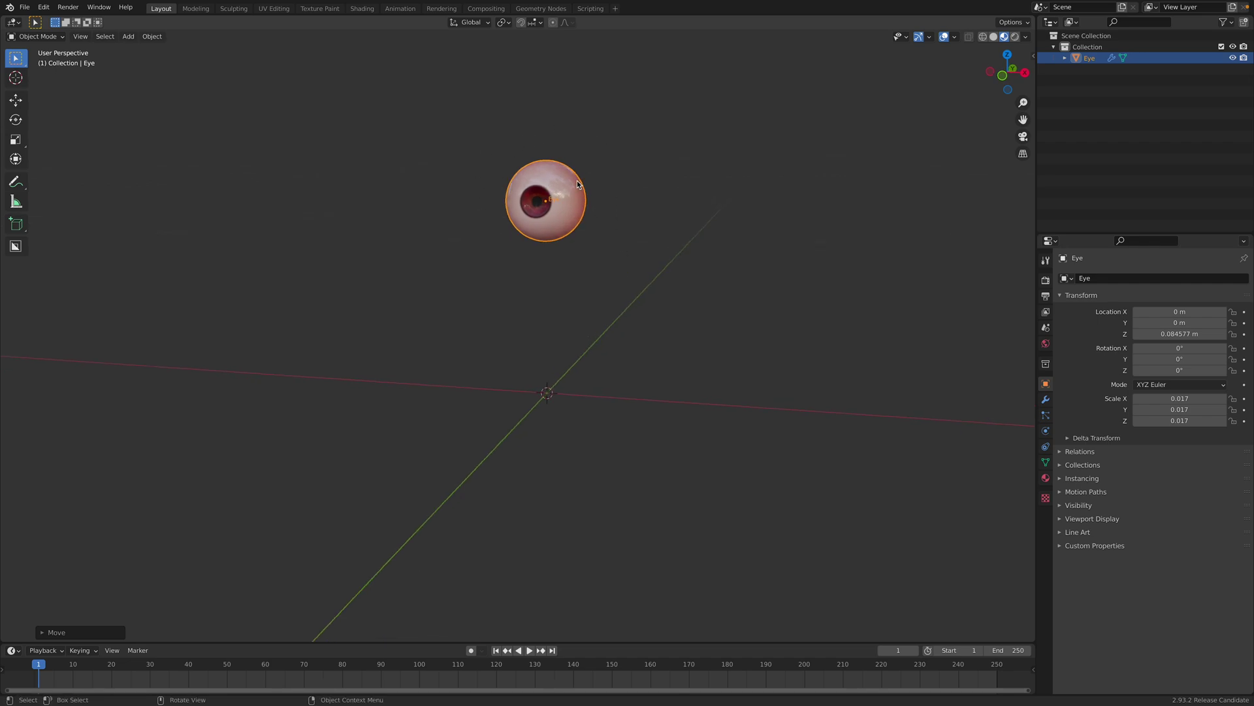
- Move the eye freely to a spot above and slightly to the right of the origin, seen from the front
mouse_move(576, 192)
middle_down()
mouse_move(512, 194)
mouse_move(565, 195)
middle_up()
key(g)
click(607, 298)
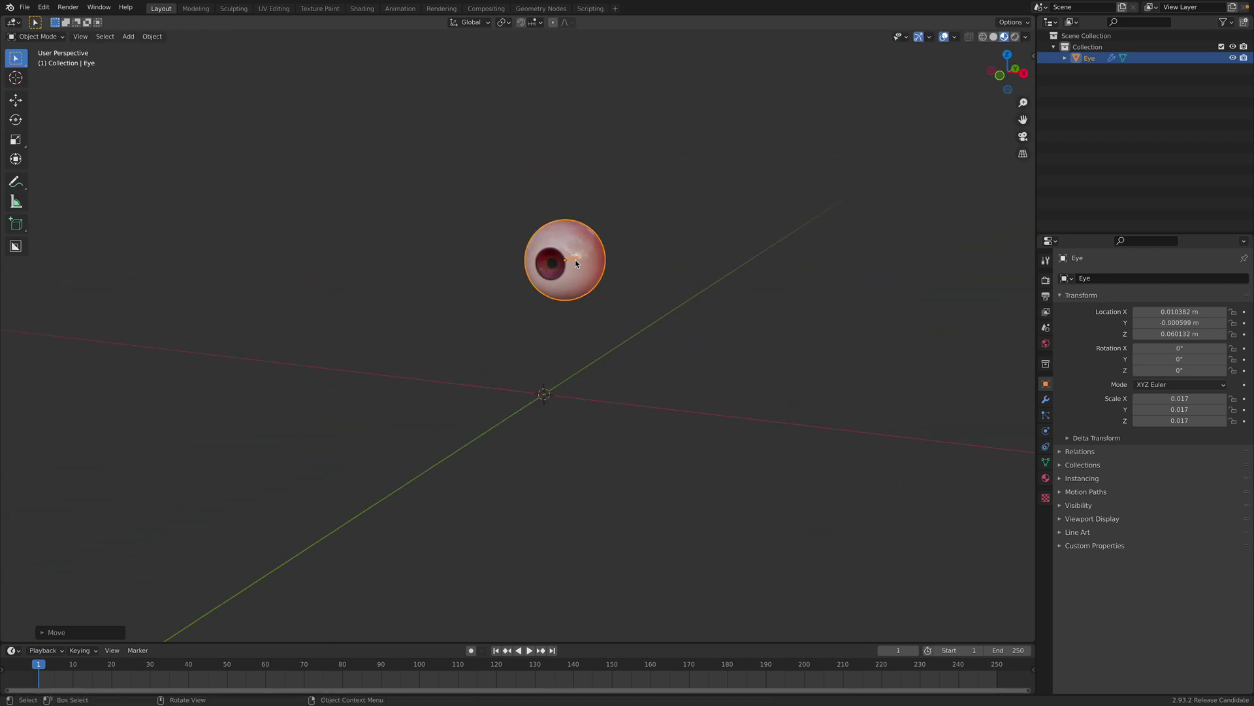
middle_drag(575, 260, 612, 214)
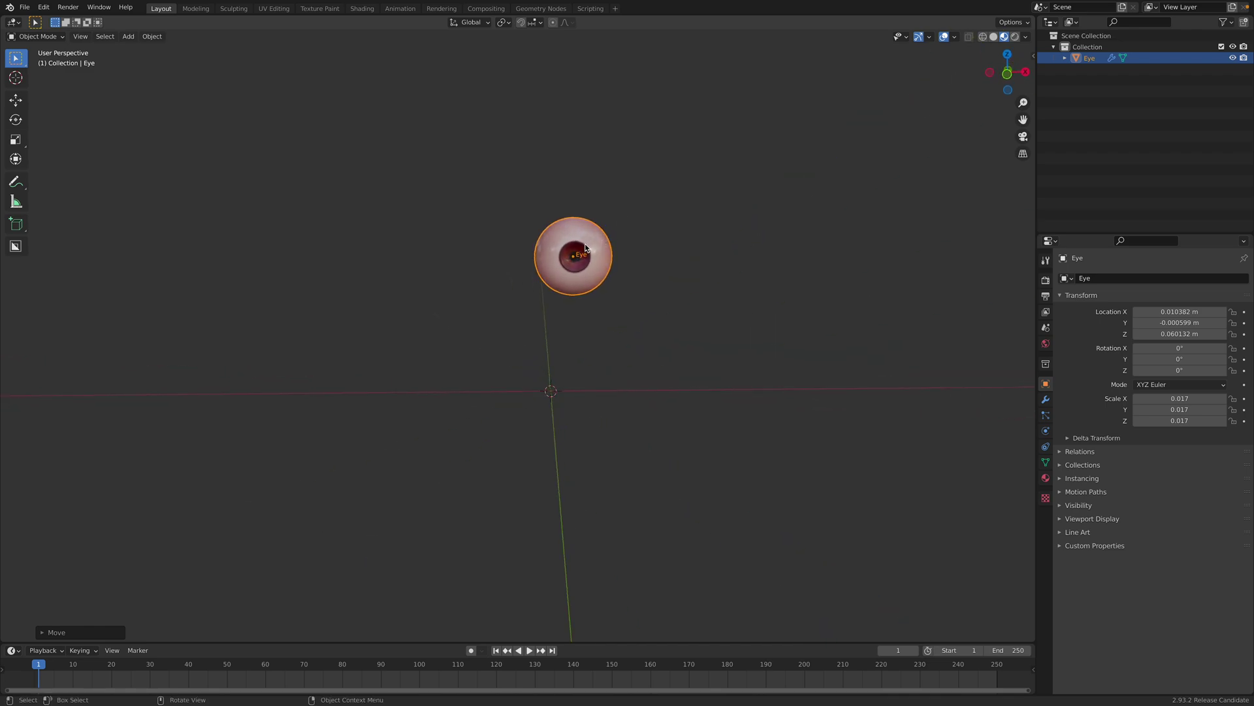
key(g)
click(614, 209)
- Duplicate the eye twice, placing one copy beside the original and the other below and between them, slightly further forward
key(shift+d)
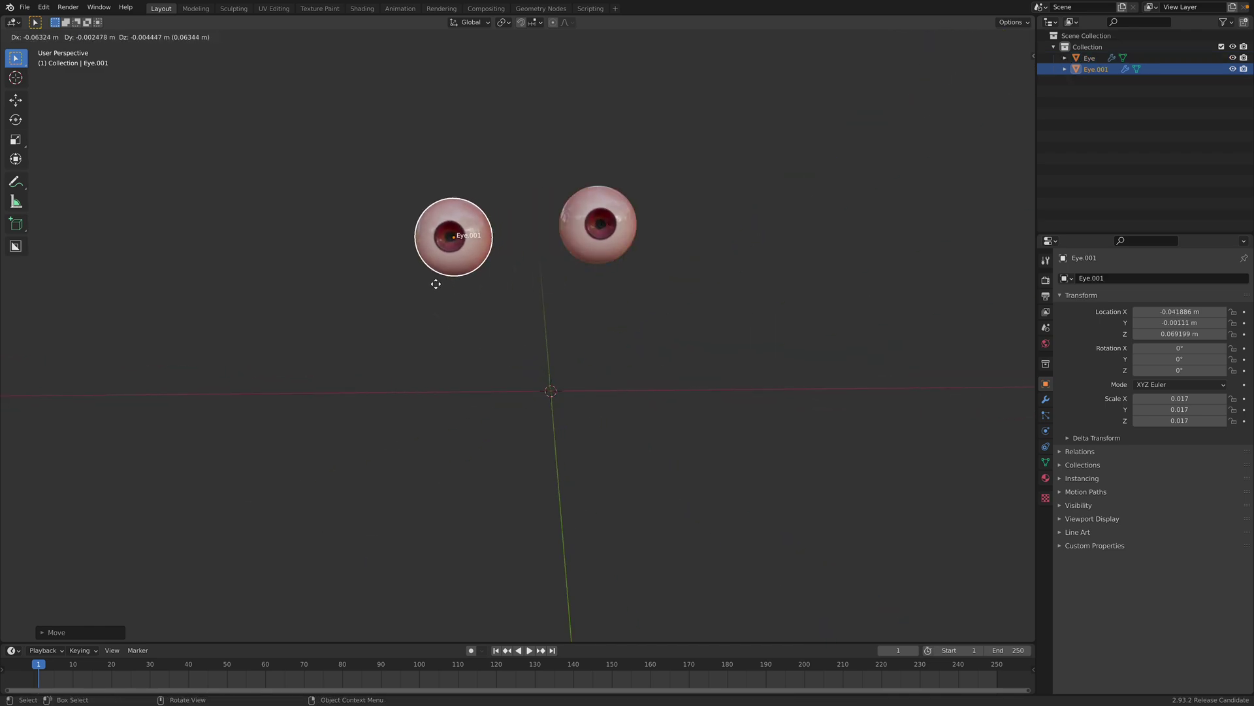
click(432, 283)
key(shift+d)
click(593, 320)
middle_drag(594, 320, 516, 295)
key(g)
click(496, 322)
- Add an ico sphere mesh near the origin, around the three eyes
key(shift+a)
mouse_move(553, 299)
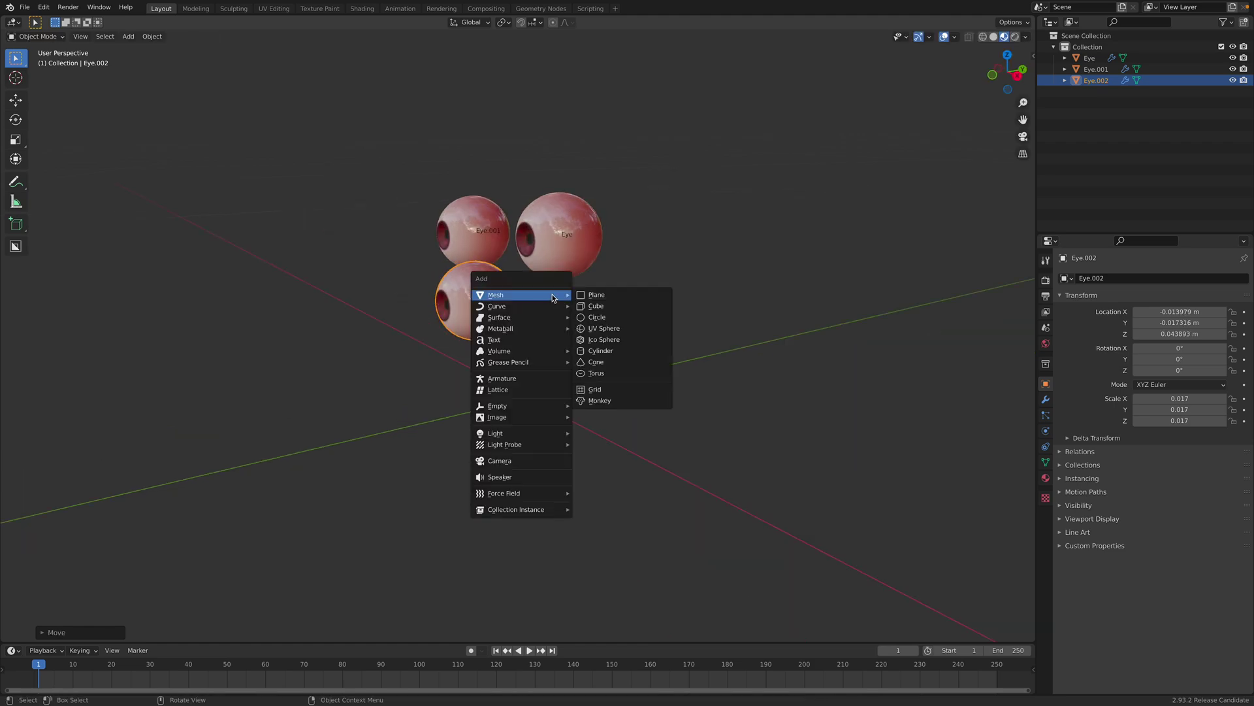
click(606, 339)
scroll(725, 376, down, 3)
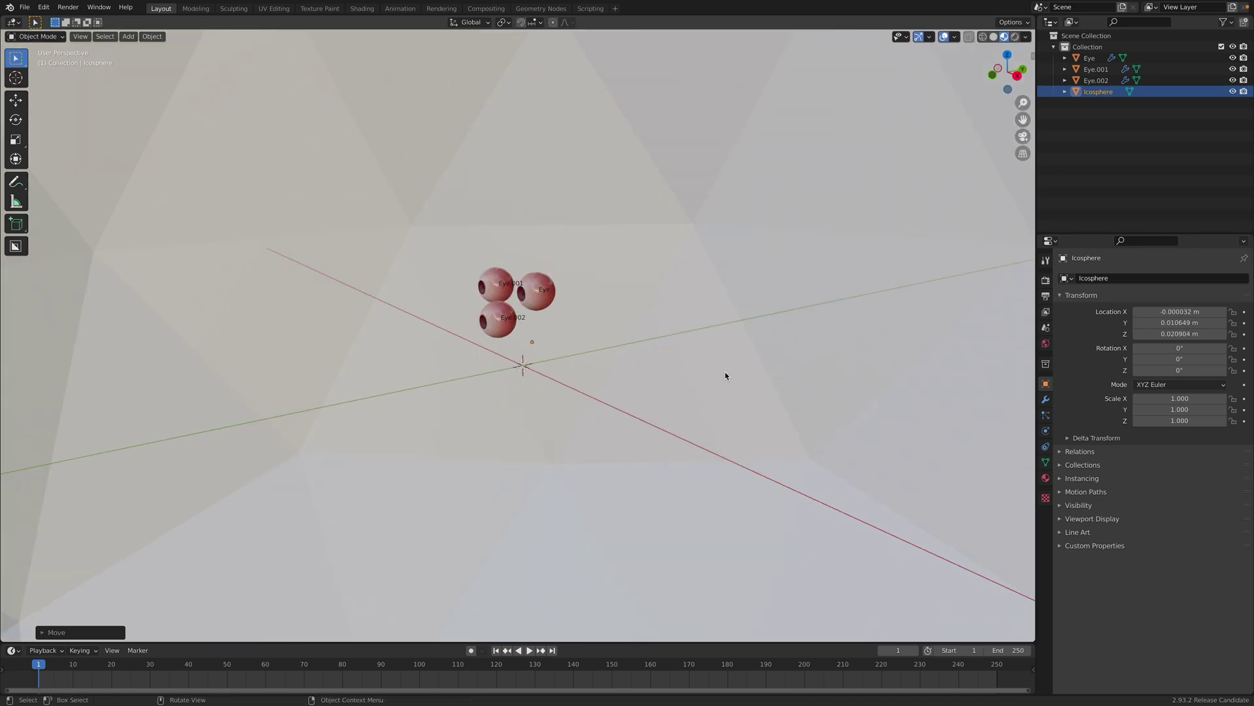
- Scale the ico sphere down to about 0.044 and position it just behind the three eyes
key(s)
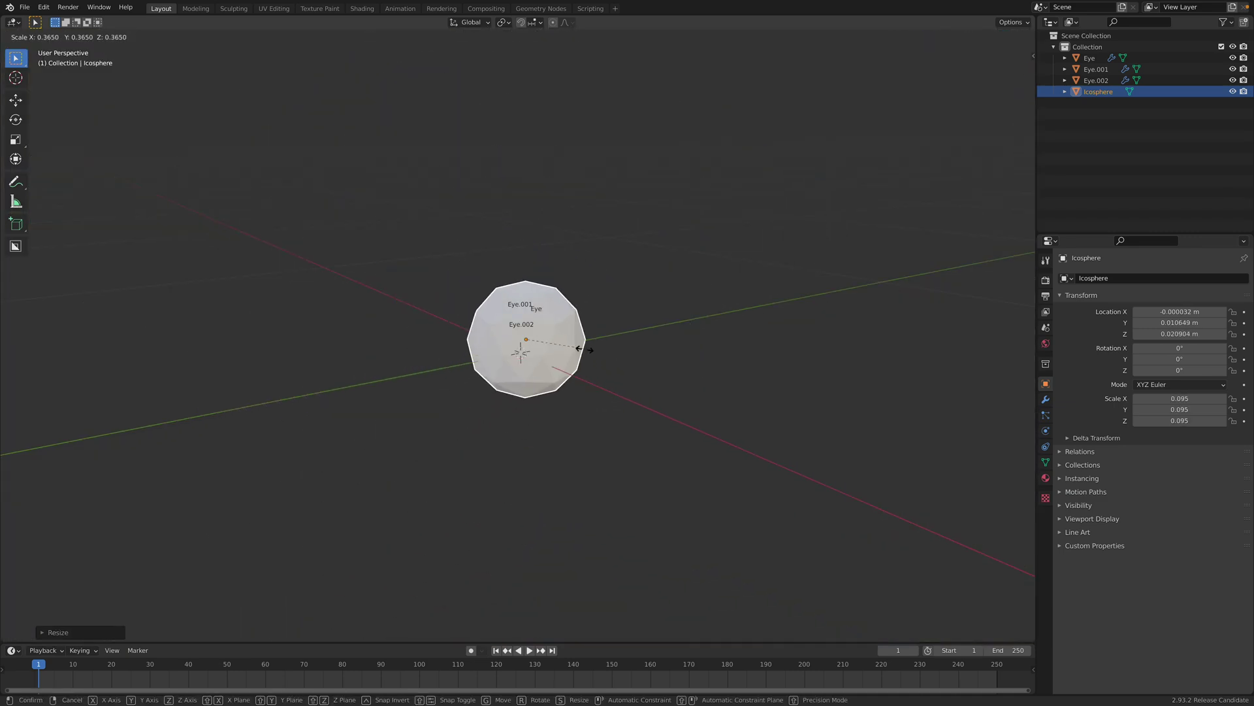
click(554, 343)
key(g)
click(554, 334)
scroll(596, 329, up, 2)
mouse_move(574, 333)
middle_down()
mouse_move(742, 344)
mouse_move(556, 332)
middle_up()
scroll(599, 328, up, 2)
scroll(569, 301, up, 2)
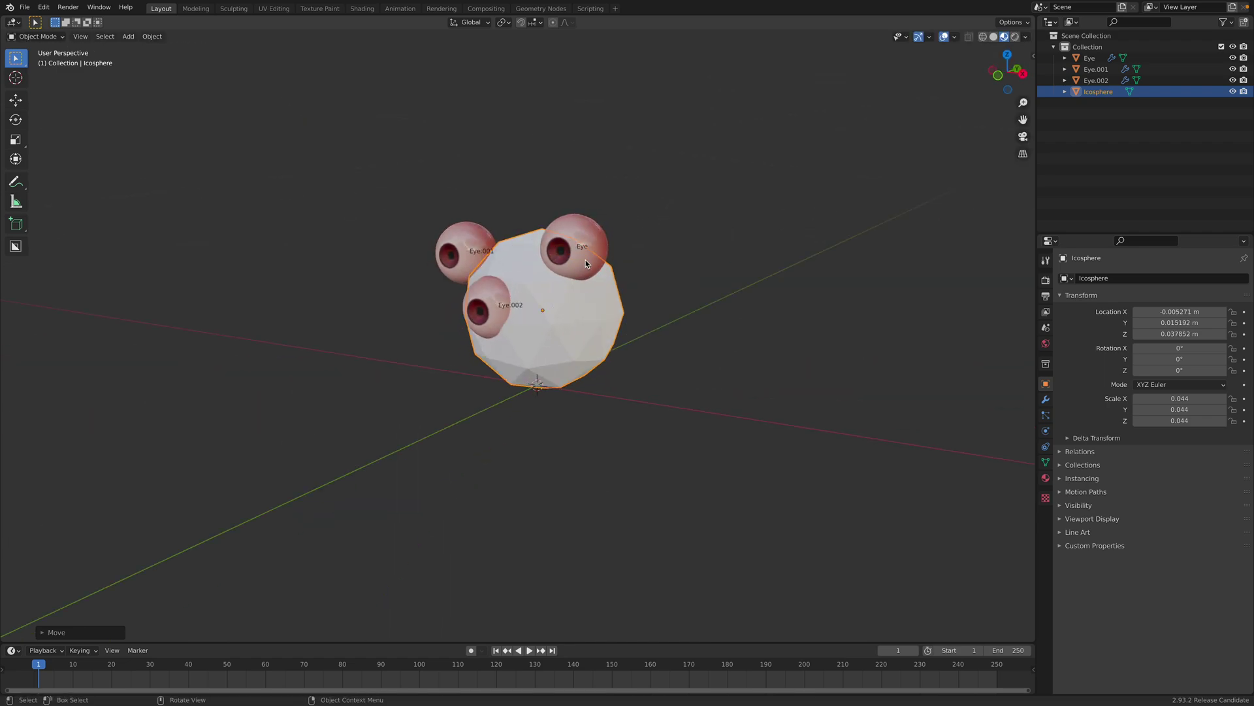
- Move and rotate the original eye so it sits on the sphere facing slightly outward, and nudge another eye into place
click(586, 260)
mouse_move(585, 260)
middle_down()
mouse_move(553, 289)
mouse_move(519, 288)
mouse_move(570, 273)
middle_up()
key(g)
click(541, 280)
key(r)
key(r)
click(546, 279)
click(457, 288)
key(g)
click(459, 291)
- Scale the ico sphere up to about 0.075 and shift it back along Y to about 0.059 m so the eyes protrude
click(548, 338)
key(s)
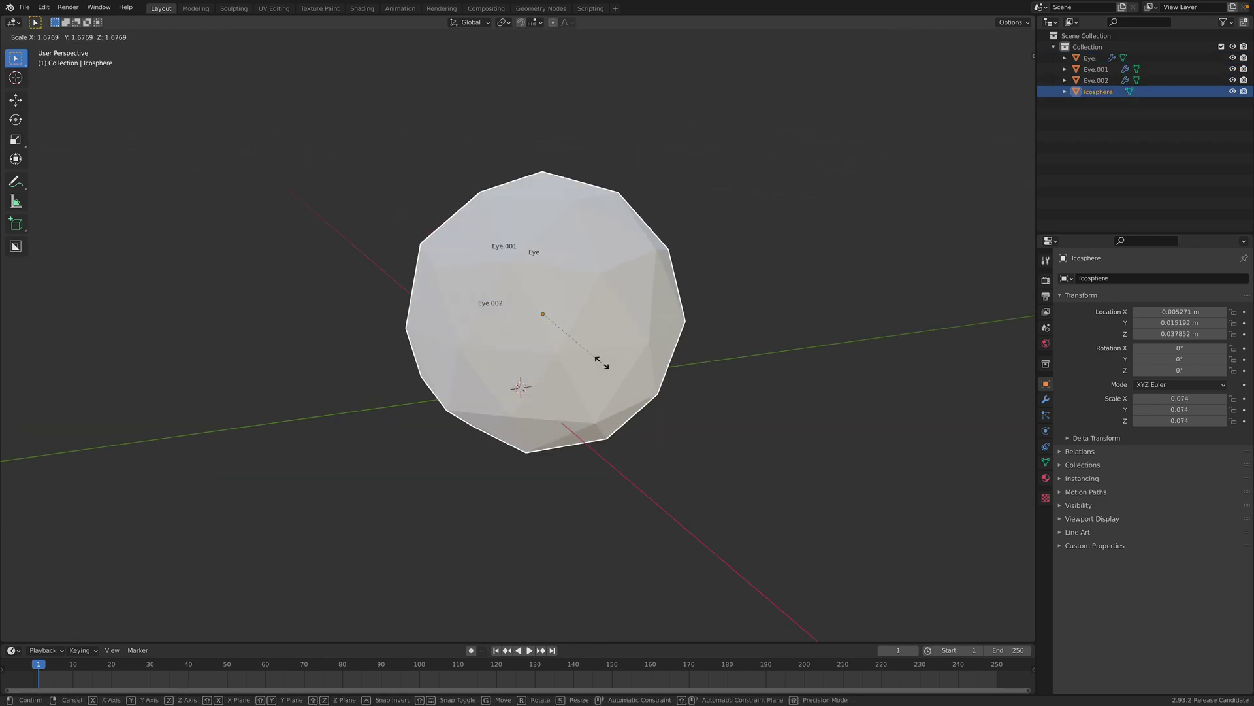
click(602, 366)
key(g)
key(y)
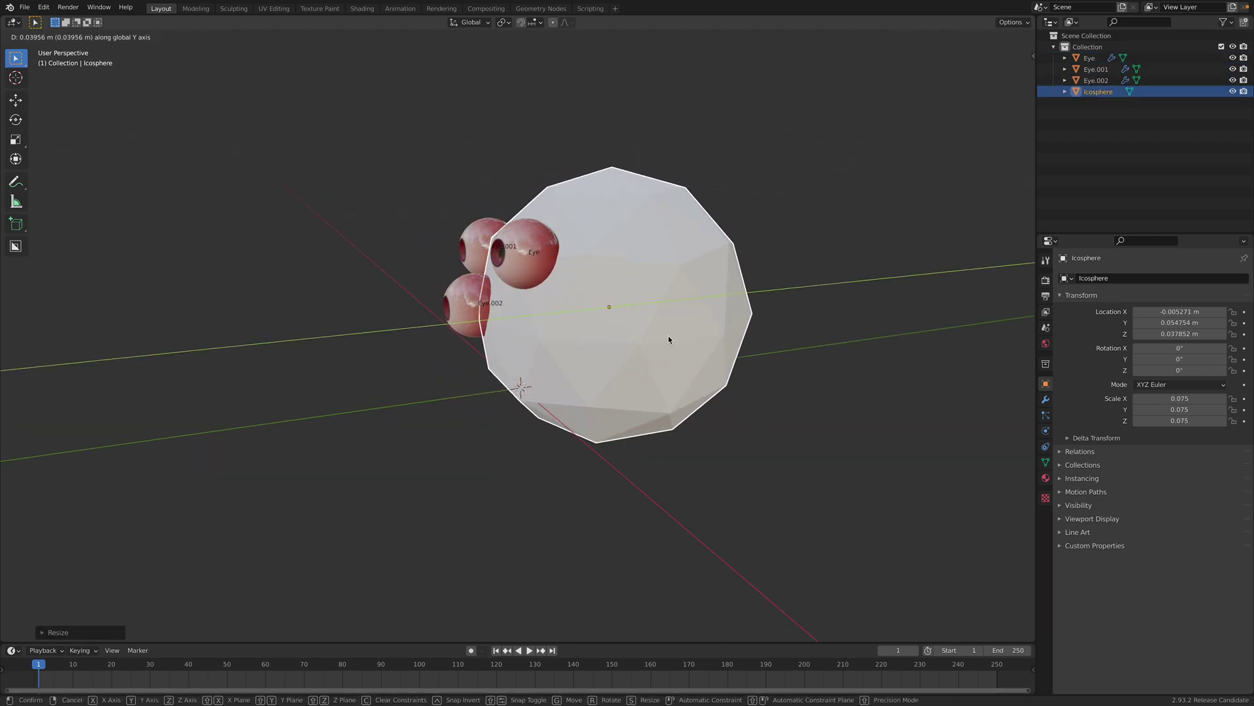
click(667, 344)
middle_drag(667, 344, 597, 347)
key(g)
click(608, 327)
- Select the sphere and all three eyes and raise them together by about 0.02 m above the ground
scroll(614, 306, down, 2)
key(a)
click(594, 384)
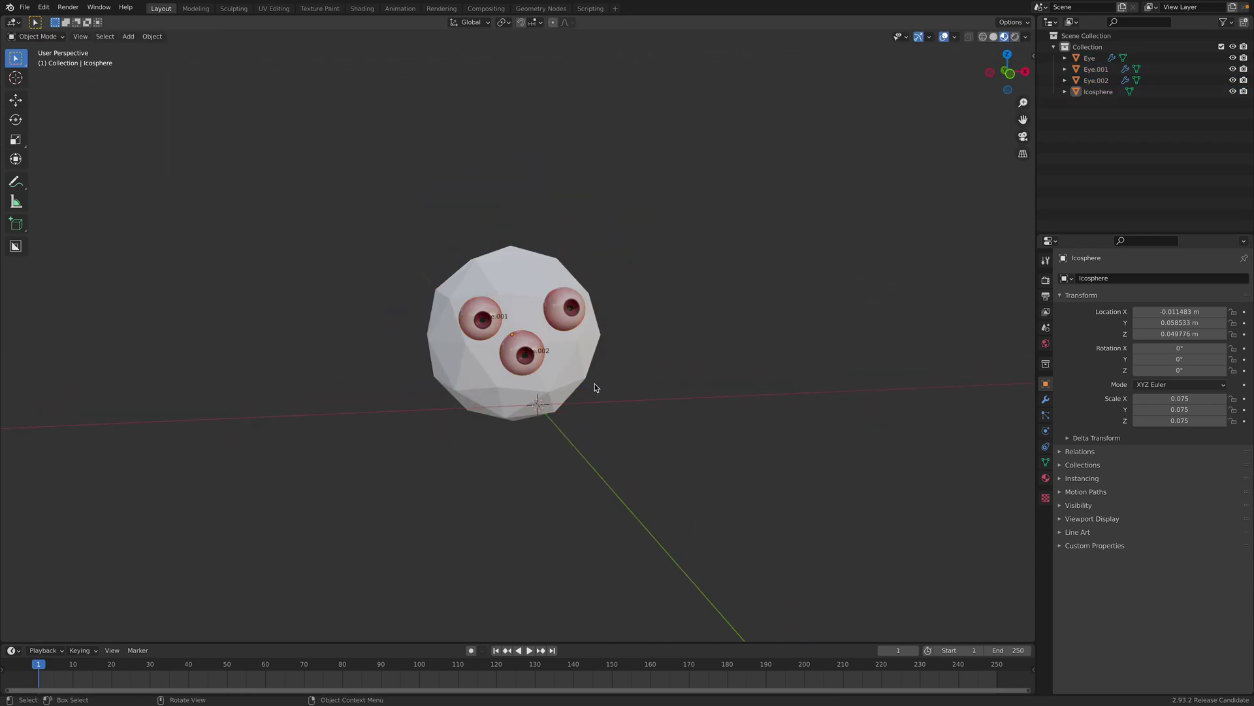
key(a)
key(b)
key(Escape)
key(g)
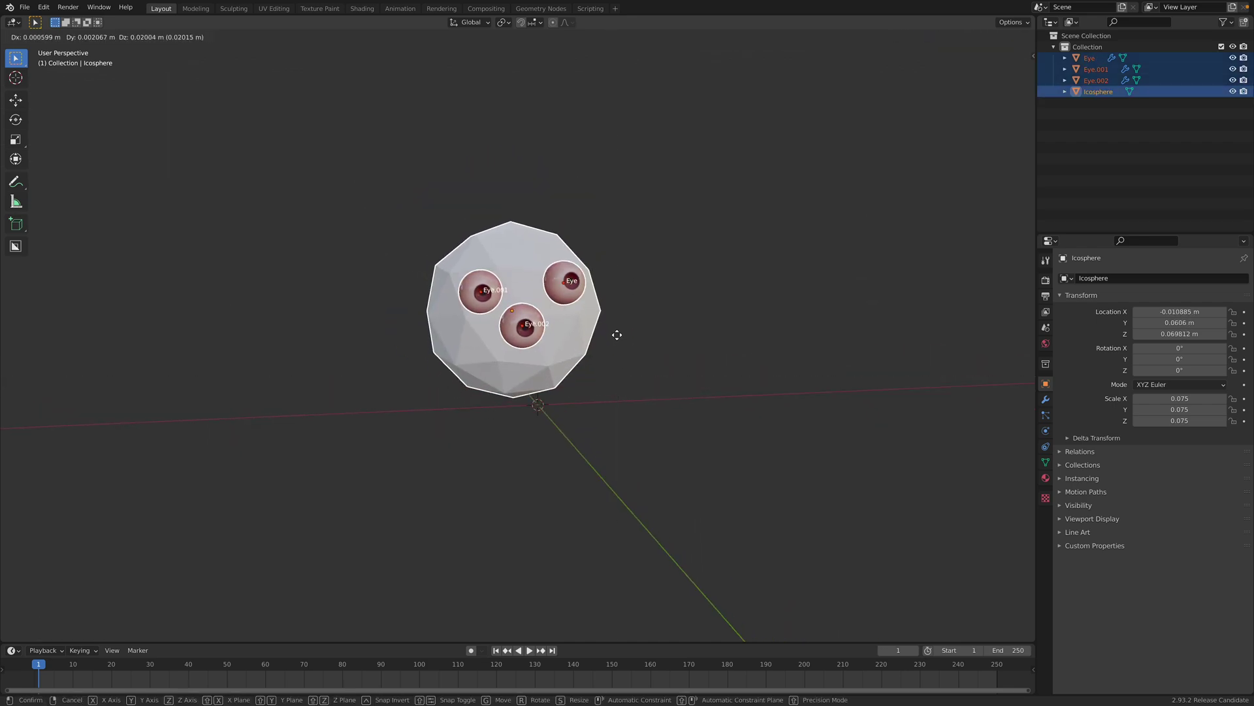
click(617, 331)
middle_drag(591, 350, 531, 357)
- Save the scene to the Desktop as liquid_alien_001.blend
click(25, 7)
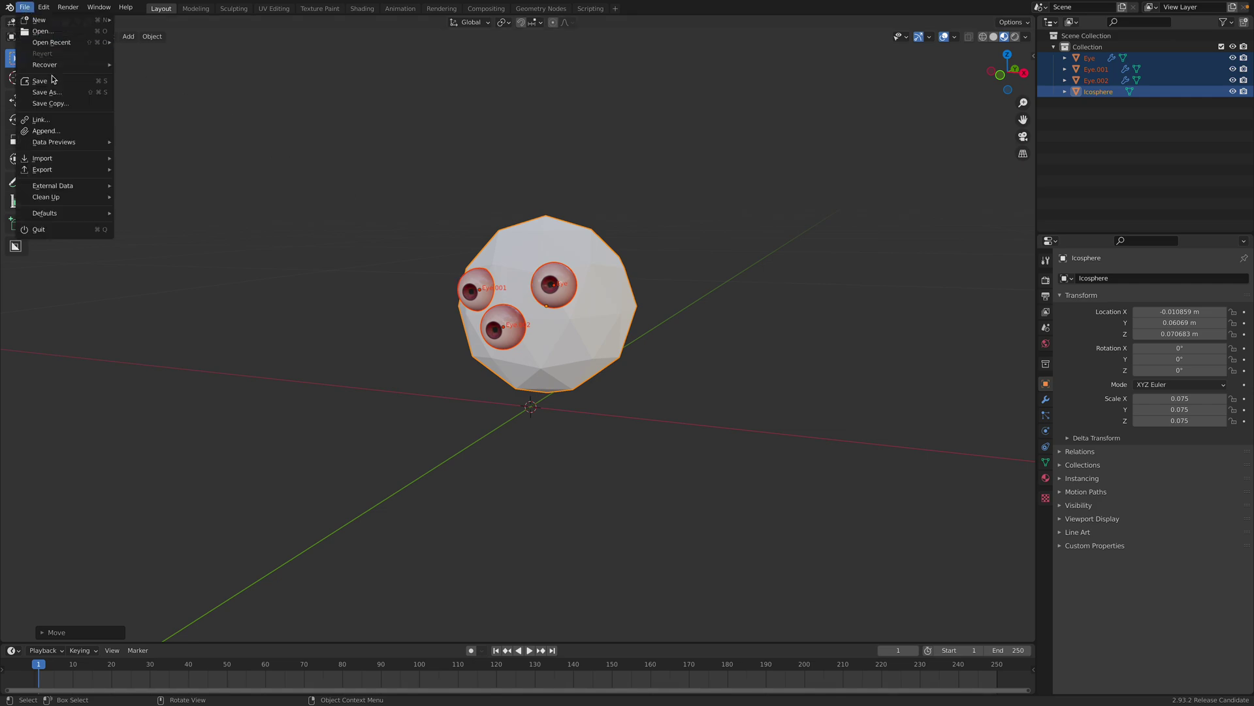
click(53, 92)
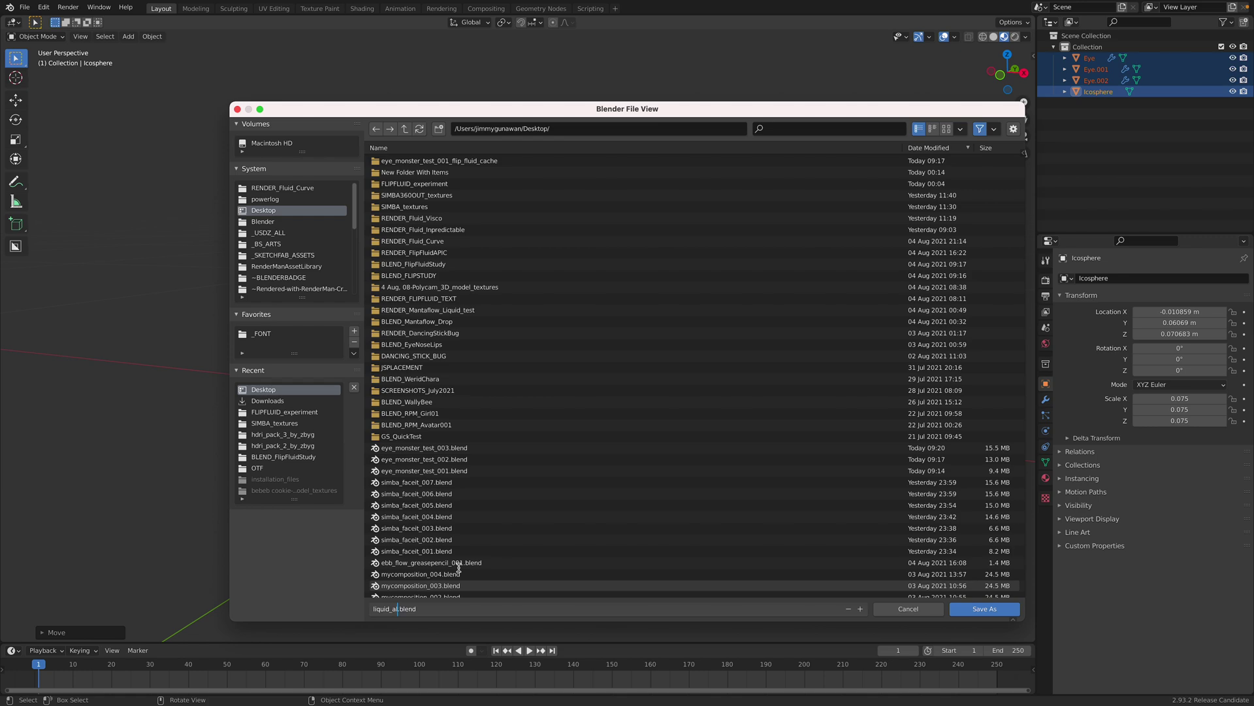
click(978, 609)
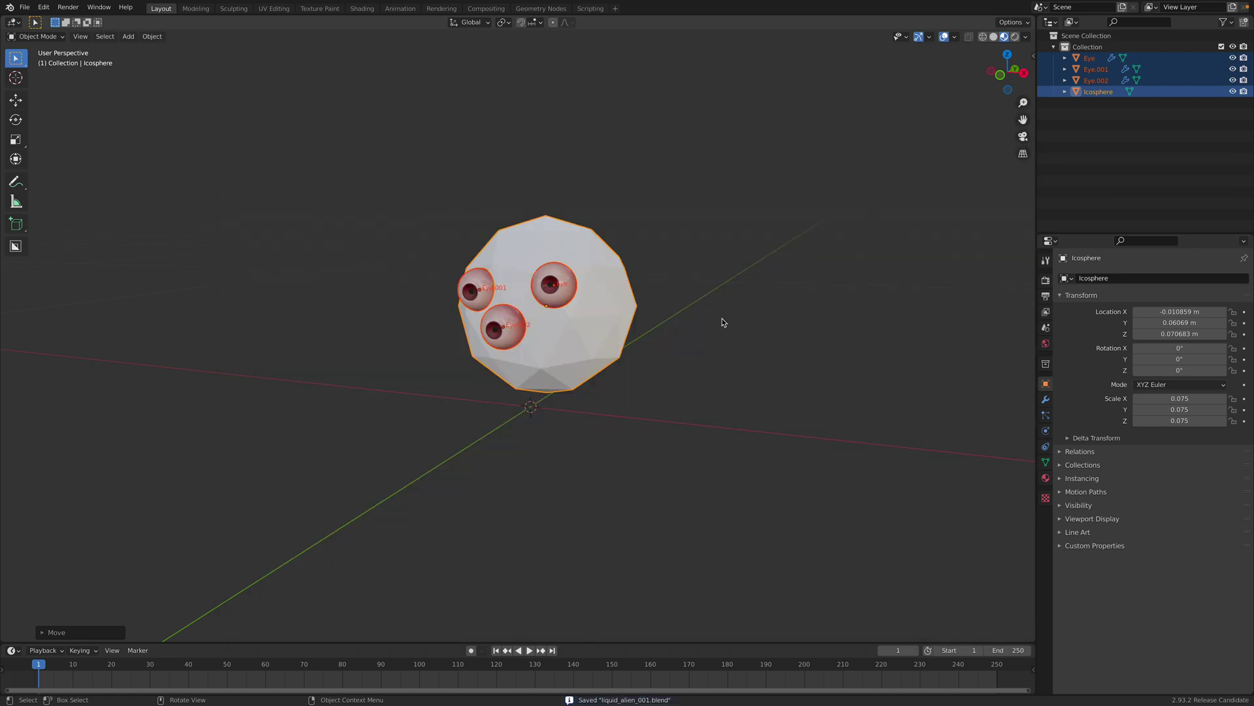
- Show the FLIP Fluids simulation settings and create a fluid domain in the scene
click(1034, 53)
scroll(739, 188, down, 3)
click(1031, 226)
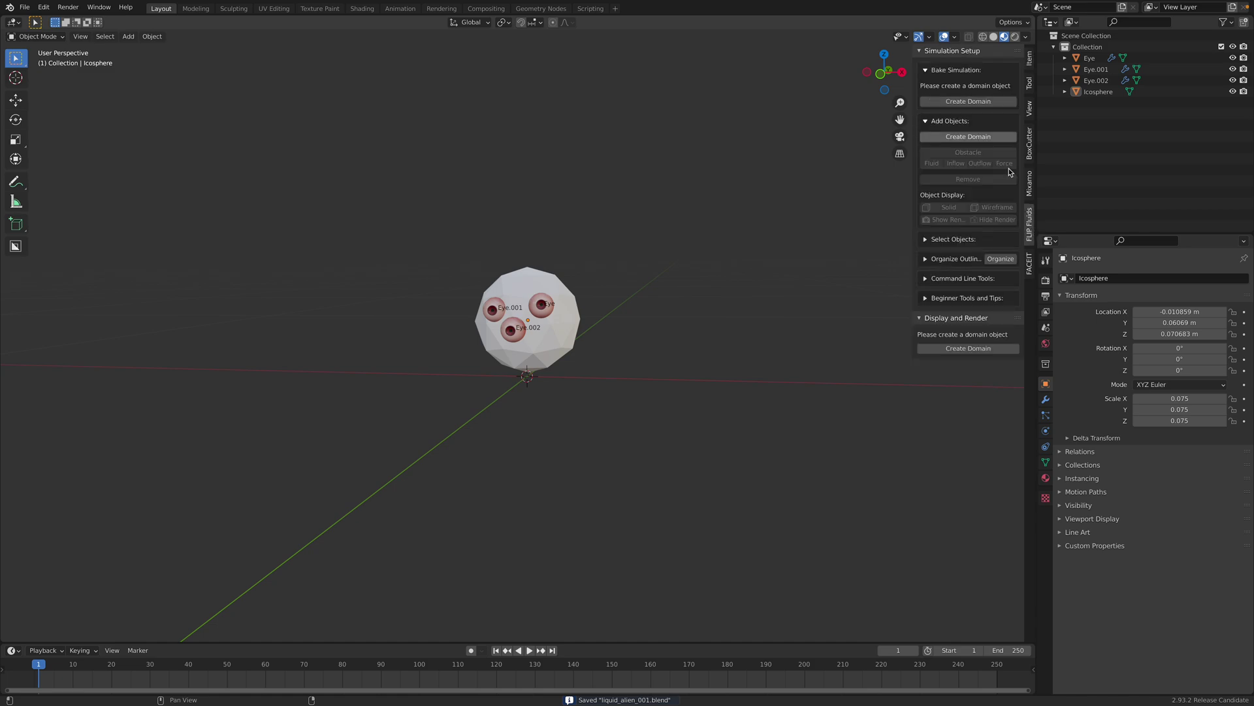
scroll(823, 129, up, 3)
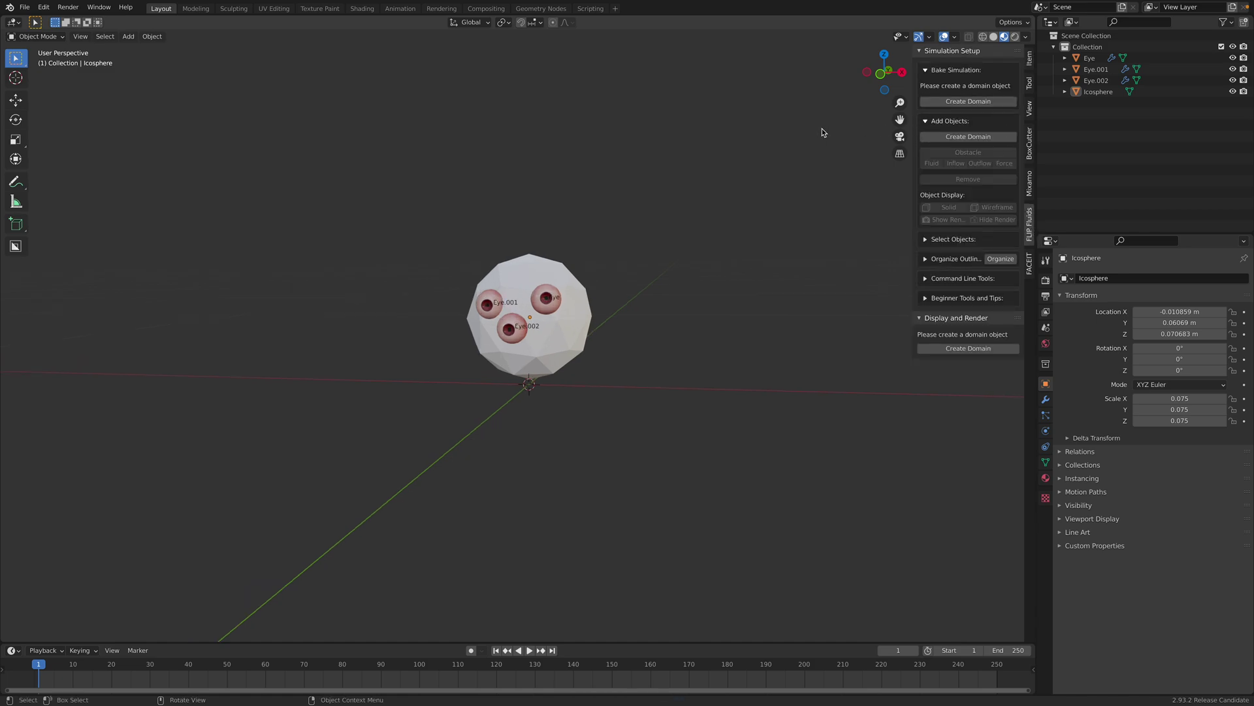
click(946, 103)
scroll(697, 233, down, 6)
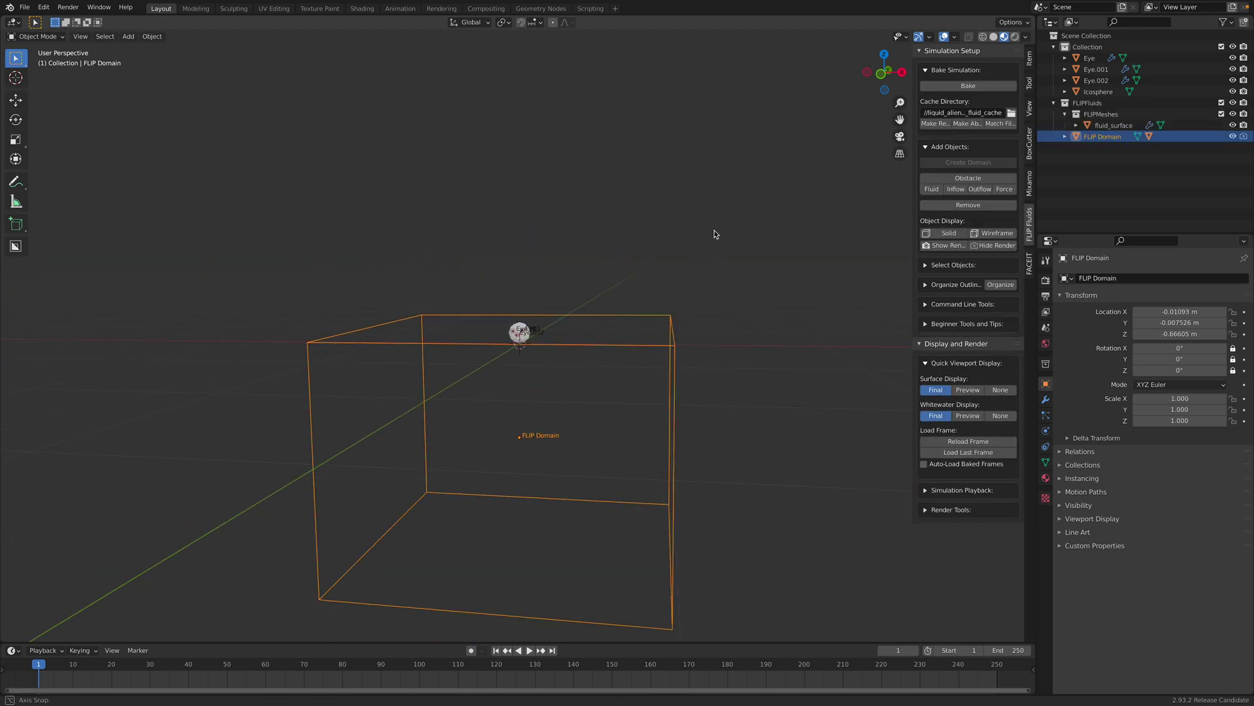
- In front view, scale the FLIP Domain down to about 0.318 and raise it along Z to about 0.092 m
middle_drag(714, 230, 723, 232)
click(880, 74)
key(s)
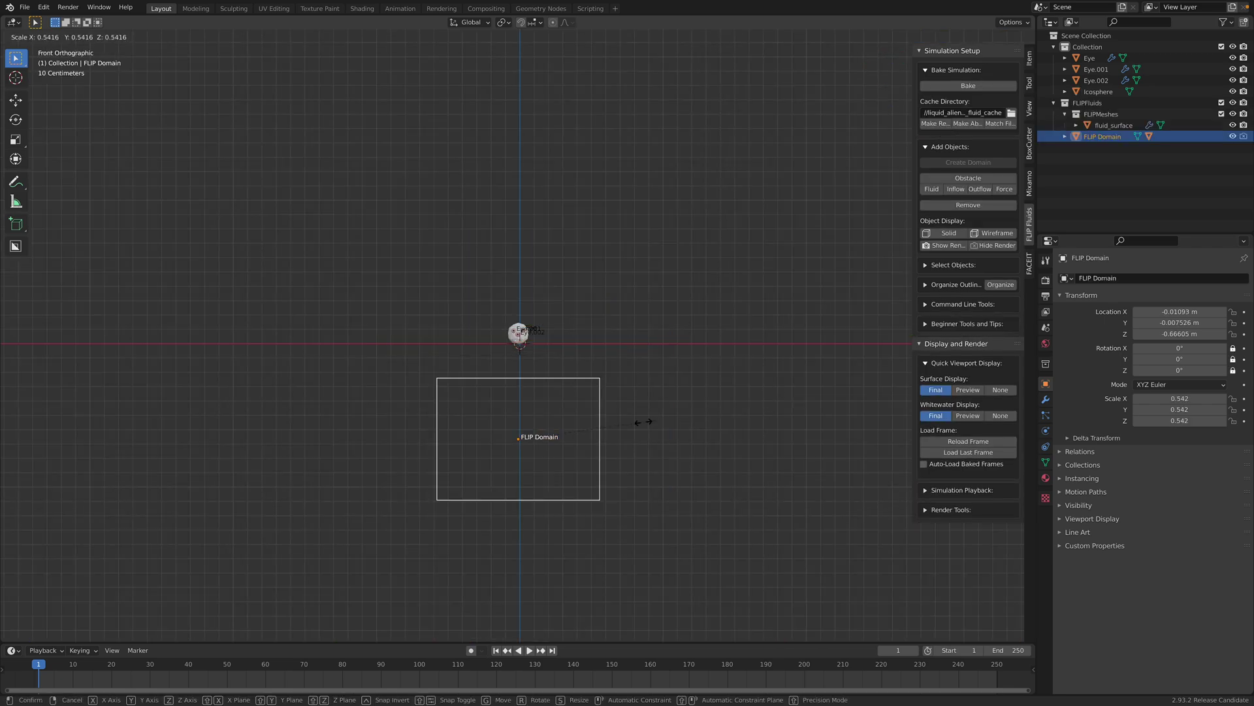
click(594, 423)
key(g)
key(z)
click(605, 317)
scroll(663, 364, up, 3)
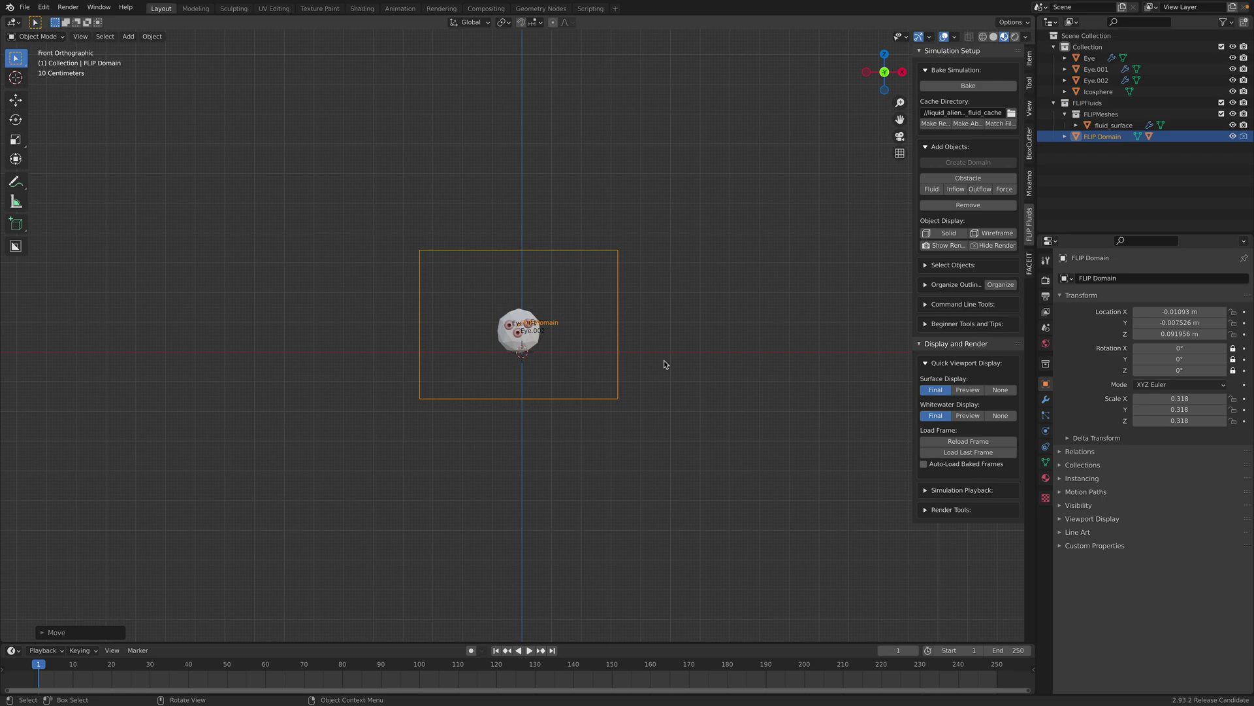
- Shrink the FLIP Domain to a scale of about 0.150 and raise it along Z to about 0.119 m around the head
key(s)
click(596, 353)
scroll(607, 350, up, 4)
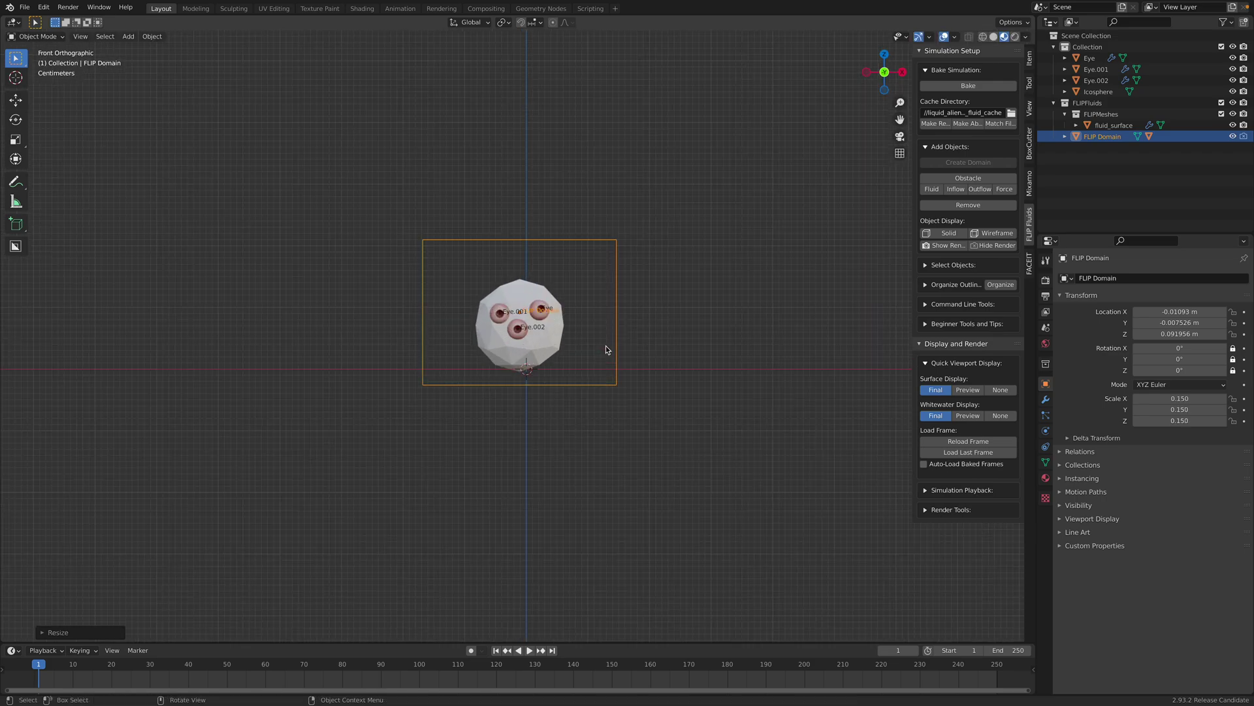
key(g)
key(z)
click(617, 330)
- Shift the FLIP Domain along Y to about 0.061 m to centre it on the sphere, and save the file
middle_drag(621, 331, 790, 290)
key(g)
key(y)
click(704, 289)
click(704, 289)
key(ctrl+s)
- Try to draw a box interactively inside the domain with the Add Cube tool, and return to the selection tool
scroll(662, 292, up, 2)
key(shift+a)
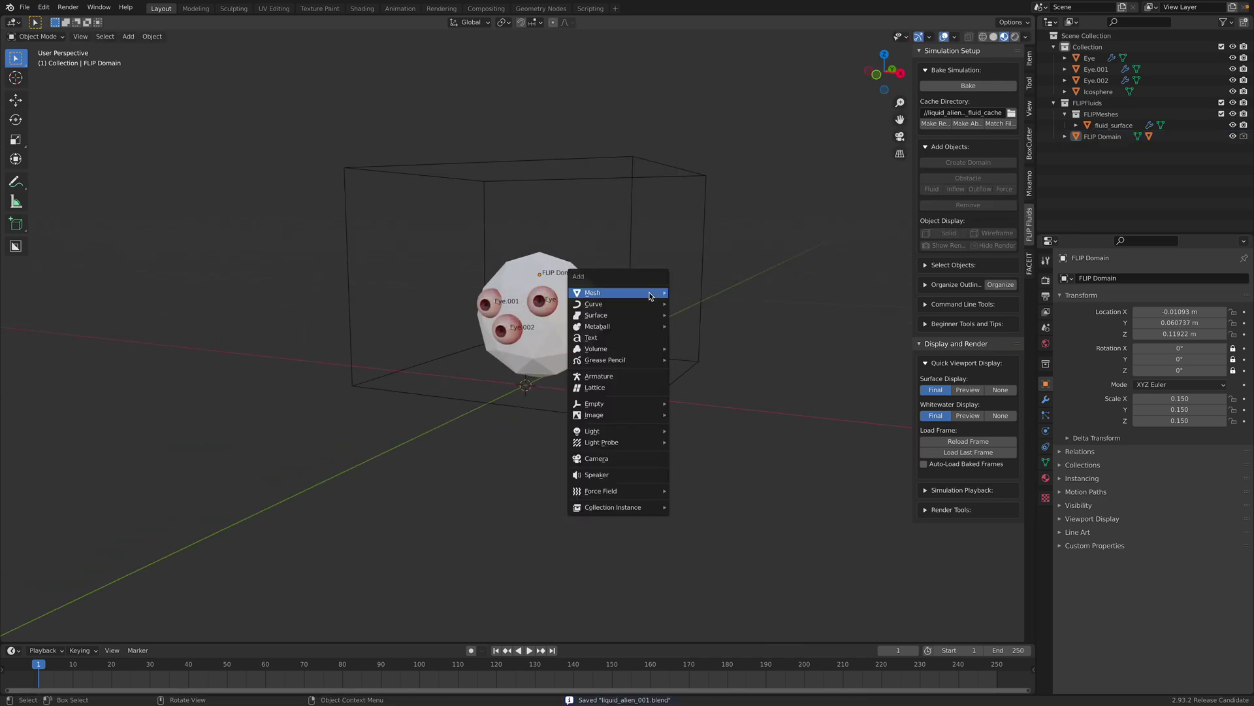
middle_drag(385, 182, 282, 189)
click(14, 225)
middle_drag(281, 366, 406, 298)
drag(408, 299, 607, 371)
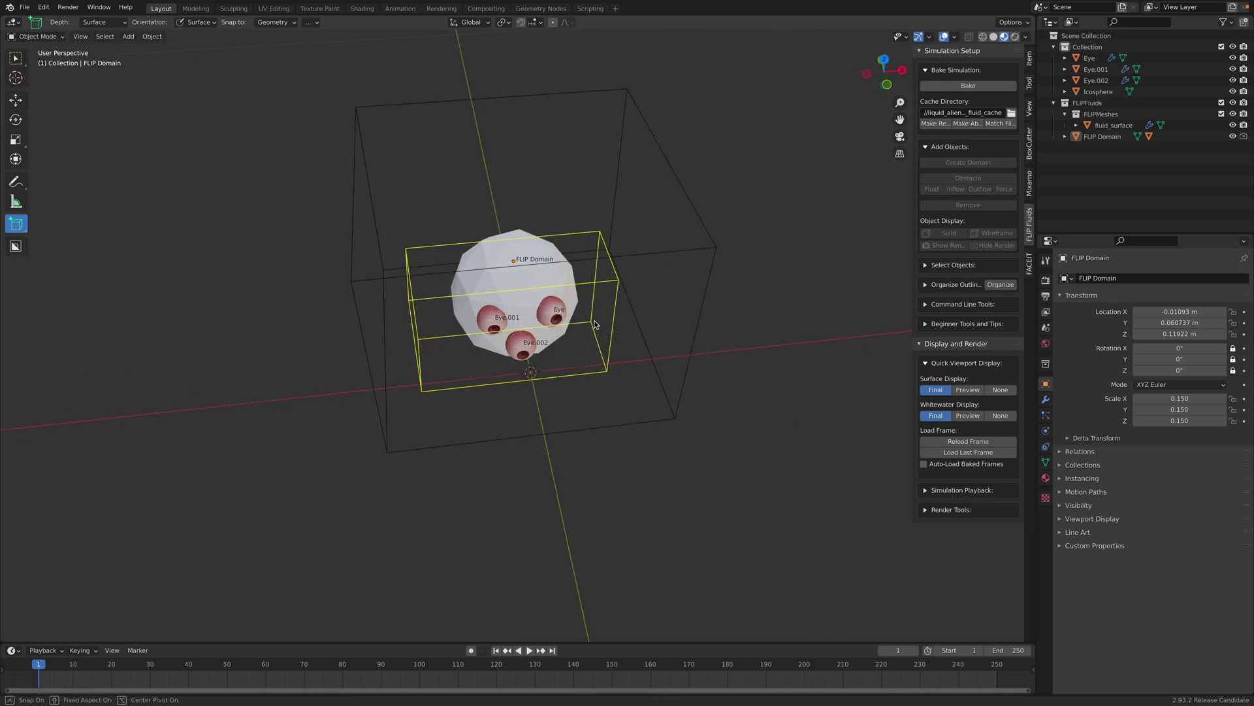
click(592, 320)
middle_drag(491, 318, 242, 173)
click(18, 60)
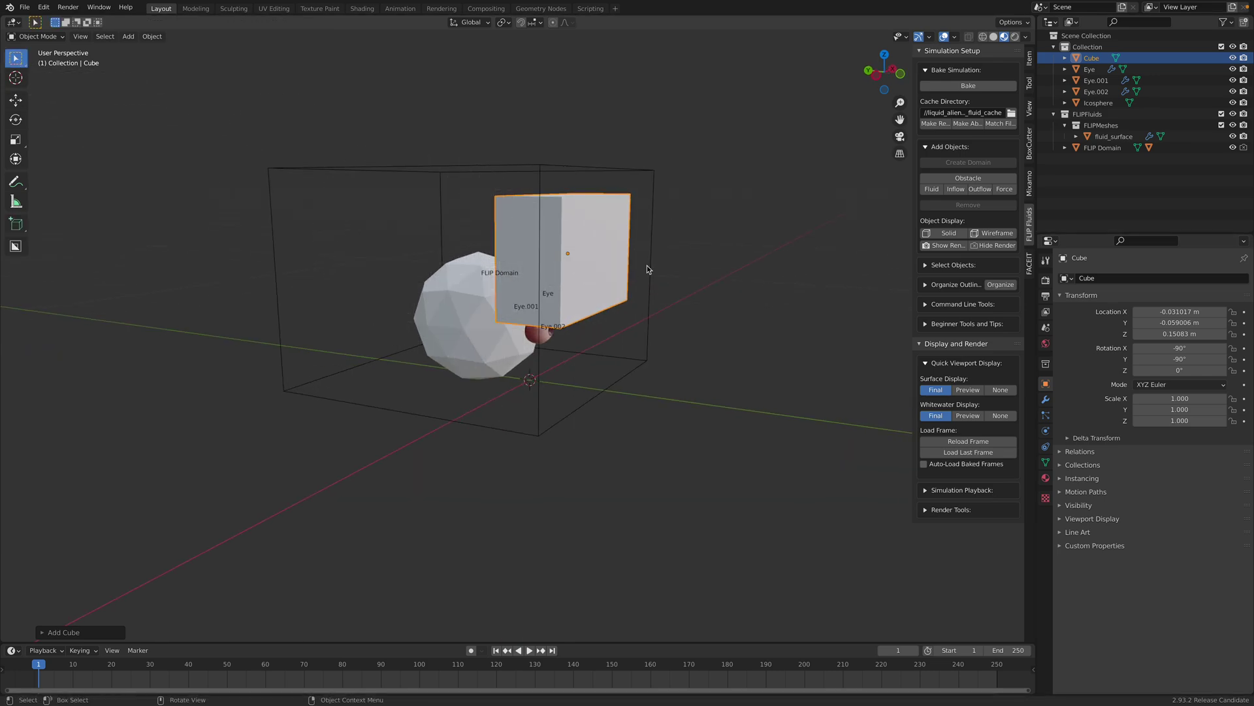
- Delete the drawn cube from the scene
middle_drag(646, 265, 632, 270)
key(x)
click(632, 268)
- Add a mesh cube near the head and shrink it to a scale of about 0.048
key(shift+a)
mouse_move(631, 268)
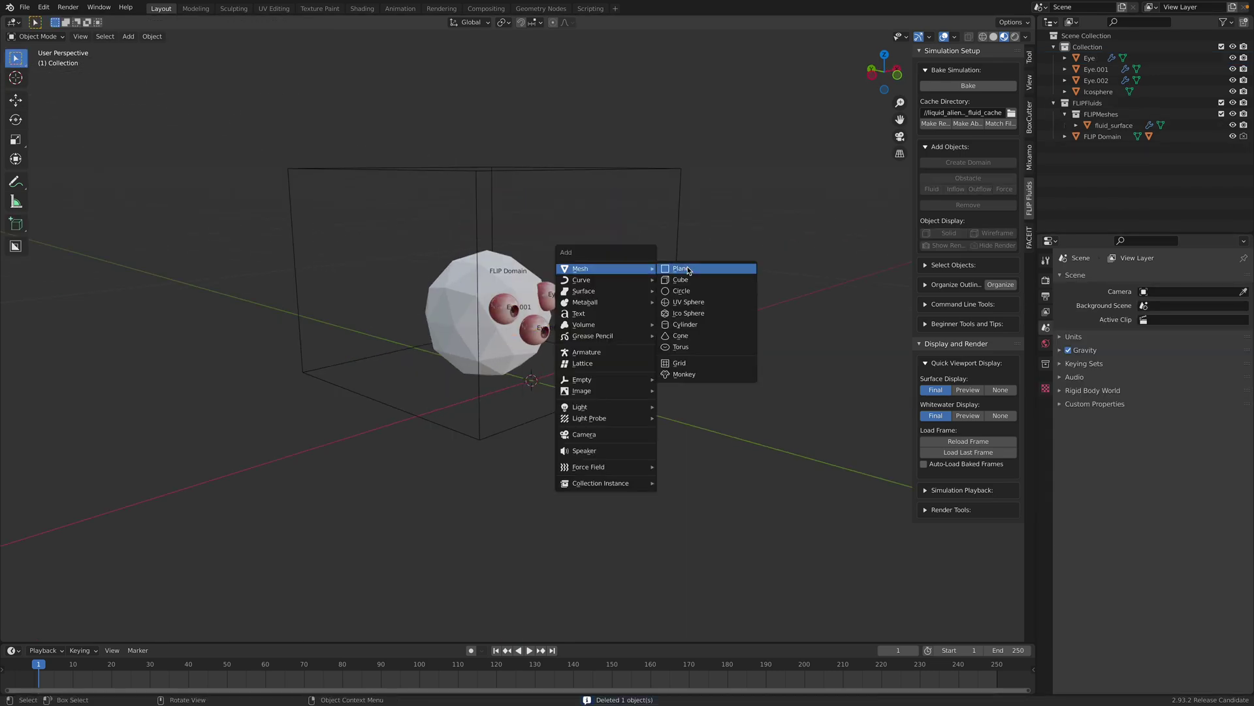
click(693, 281)
key(g)
click(652, 303)
scroll(716, 392, down, 5)
key(s)
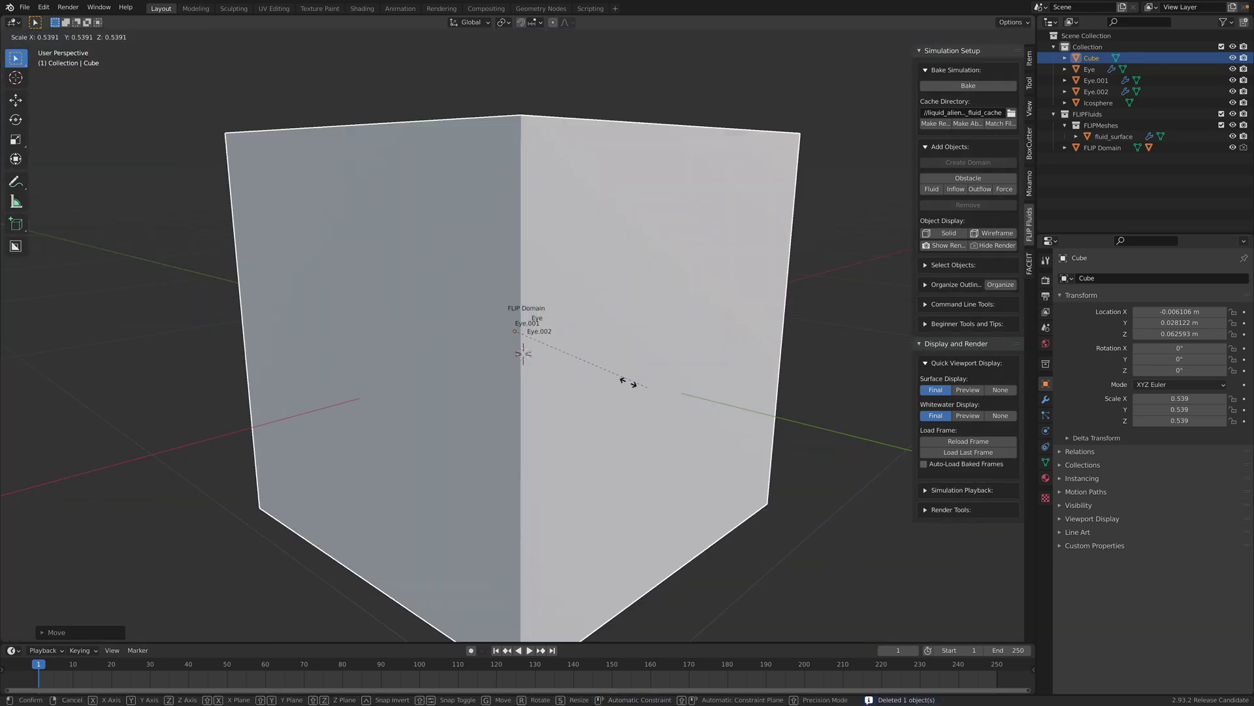
click(559, 351)
key(s)
click(540, 361)
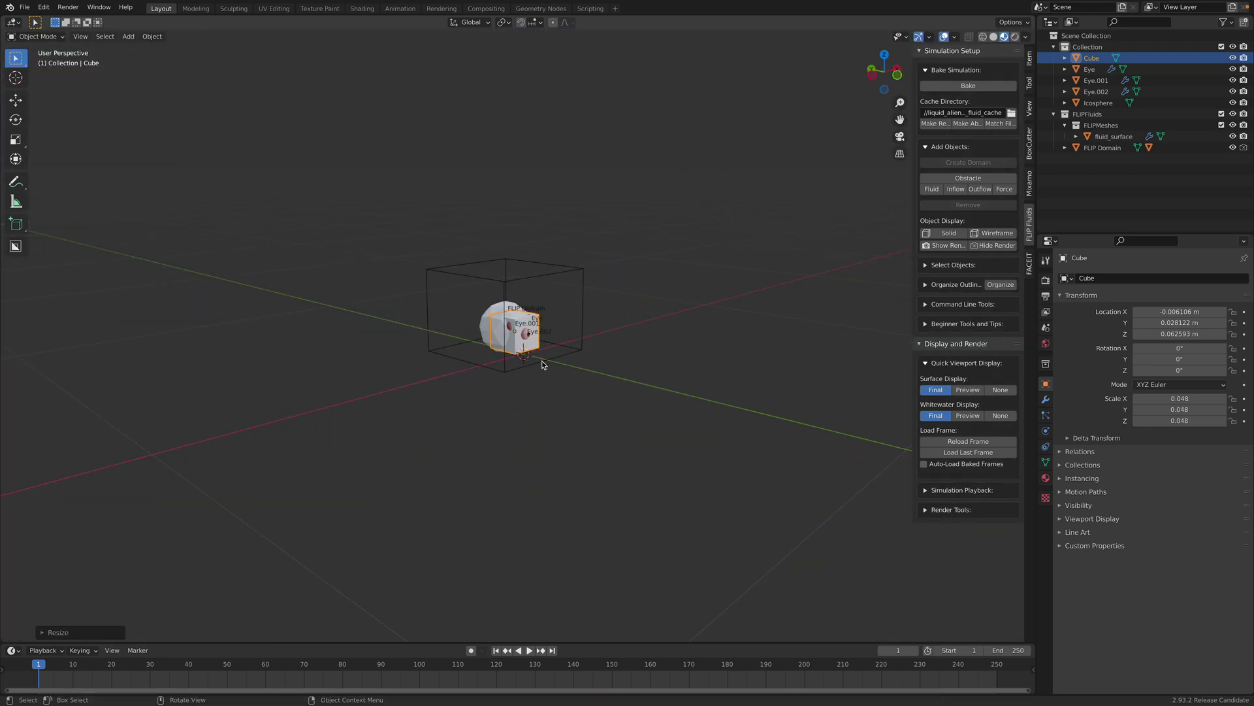
- Raise the cube above the sphere head to about 0.172 m along Z
key(g)
key(z)
click(543, 332)
middle_drag(591, 327, 541, 322)
scroll(541, 319, up, 2)
key(g)
click(554, 307)
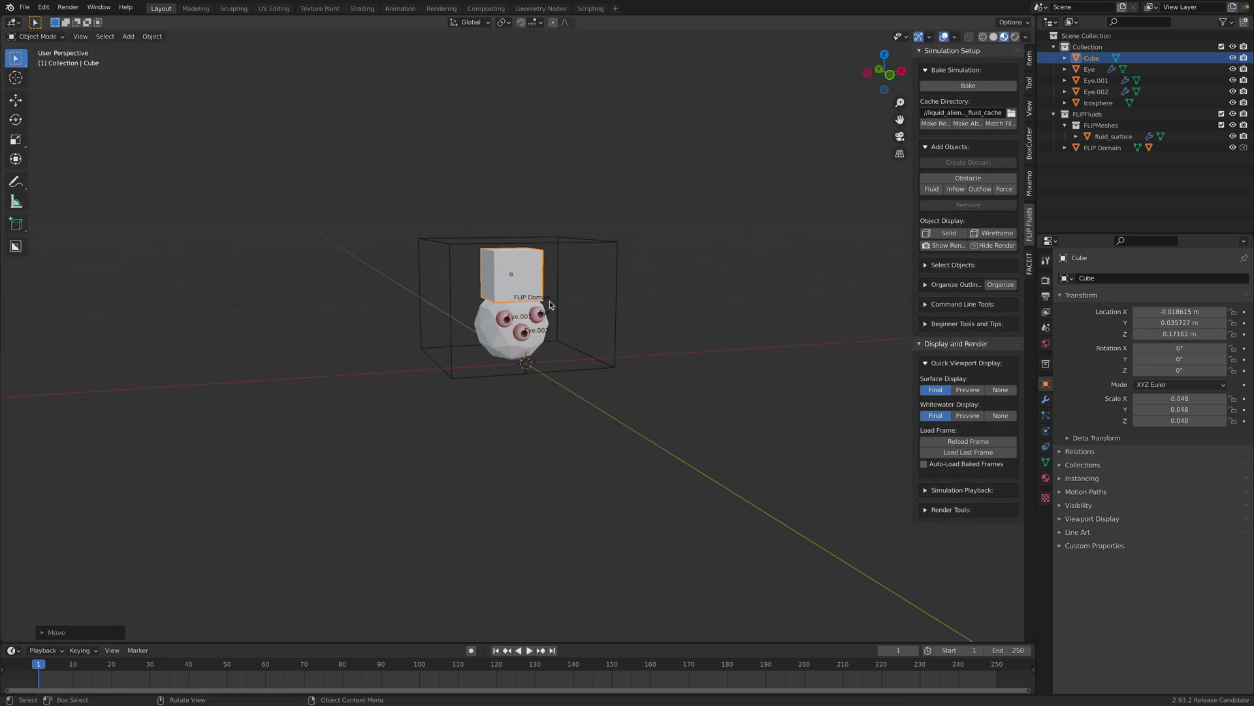
- Shrink the cube further and centre it above the head at about X -0.006, Y 0.063, Z 0.180 m
key(s)
click(541, 306)
key(g)
click(542, 299)
shift+middle_drag(545, 326, 667, 386)
scroll(550, 367, up, 3)
key(g)
click(546, 374)
key(g)
click(547, 349)
- Round the cube with a level 1 Subdivision at a scale of about 0.036, and apply the modifier
key(ctrl+1)
scroll(601, 379, up, 2)
key(s)
click(638, 377)
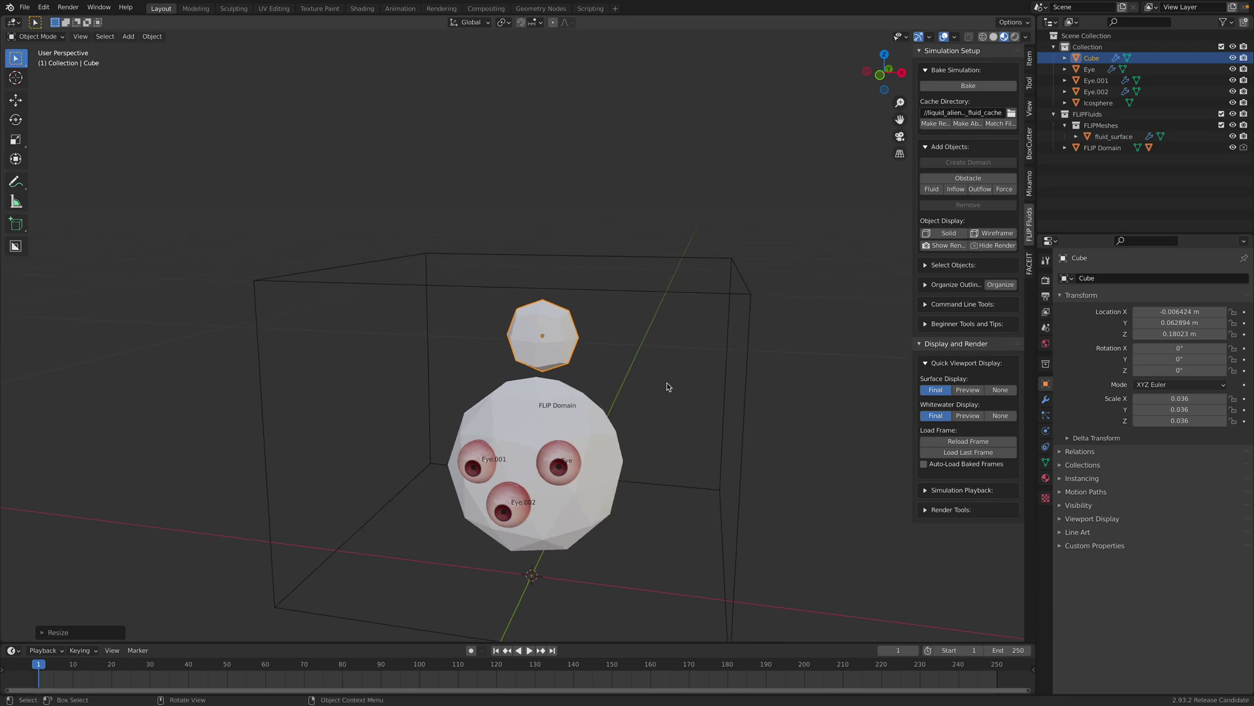
click(1045, 401)
key(ctrl+a)
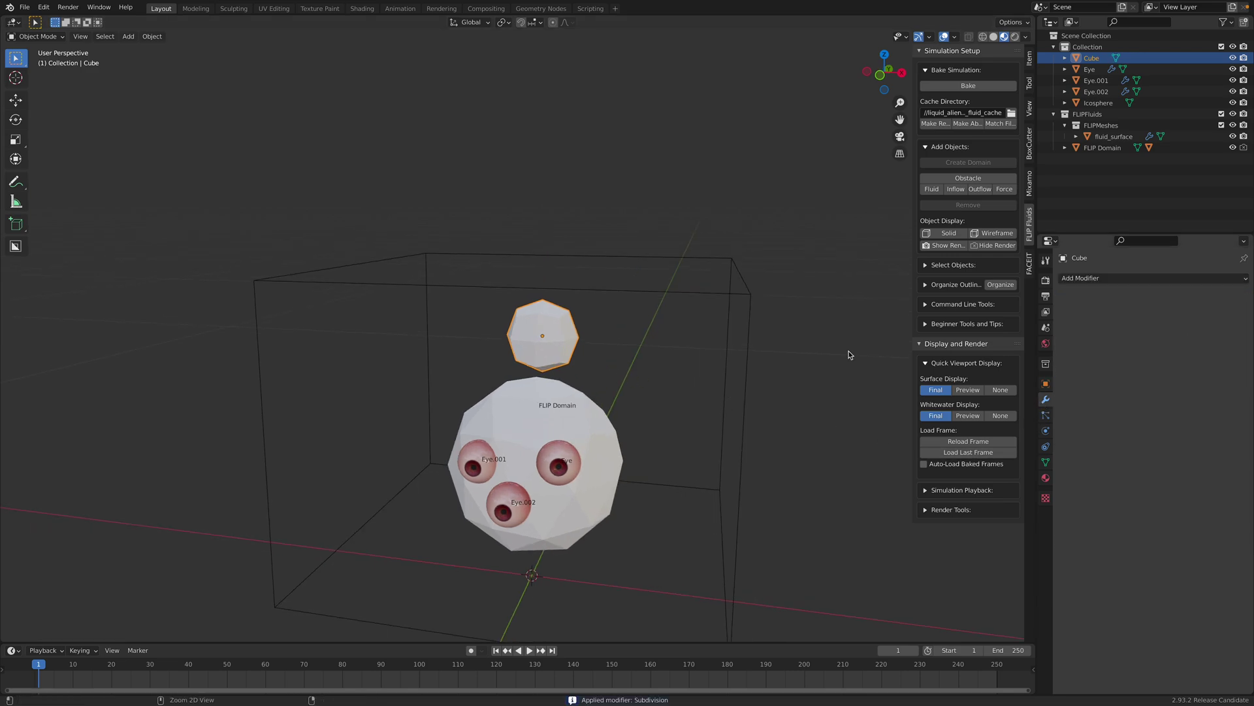
- Set the large ico sphere as a FLIP Fluids obstacle
middle_drag(849, 355, 713, 316)
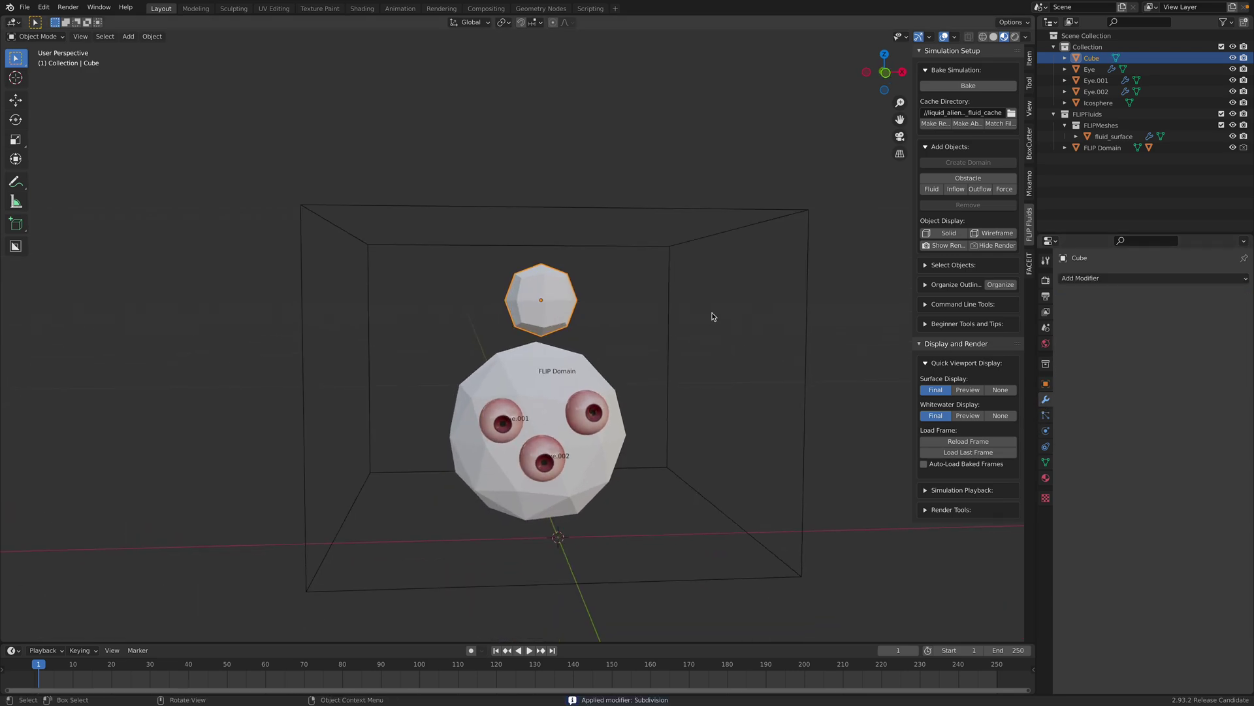
click(711, 210)
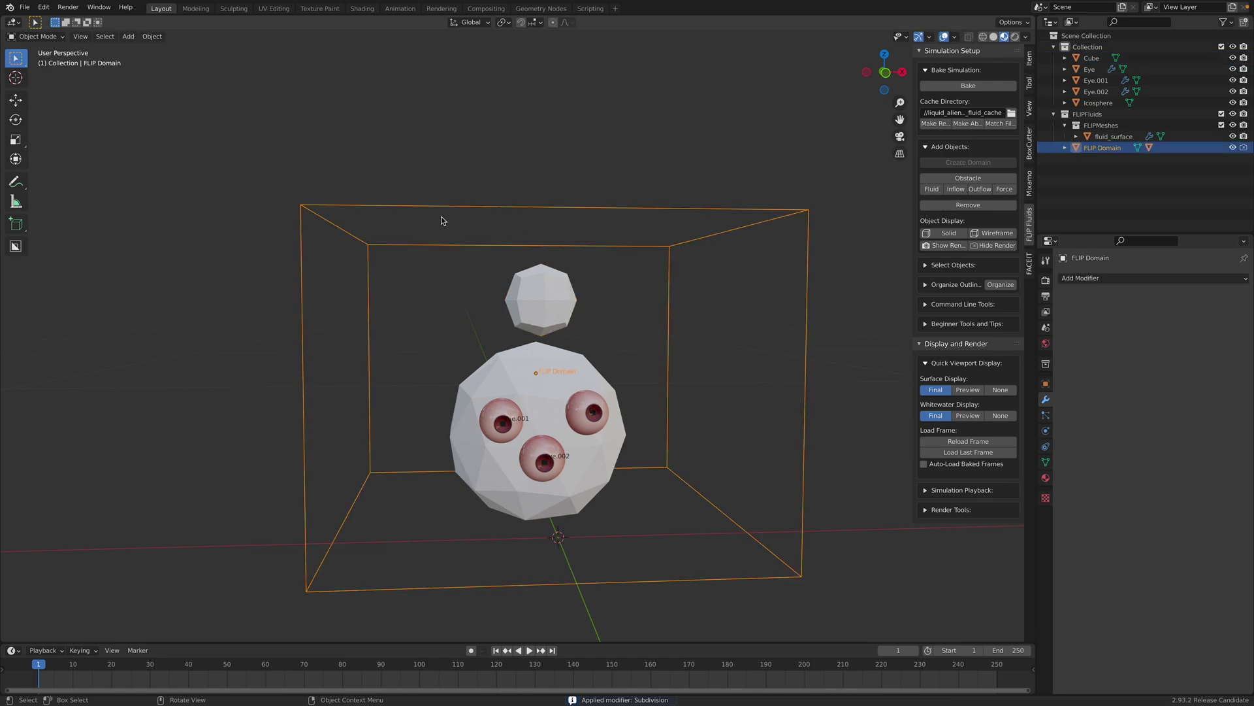
click(565, 316)
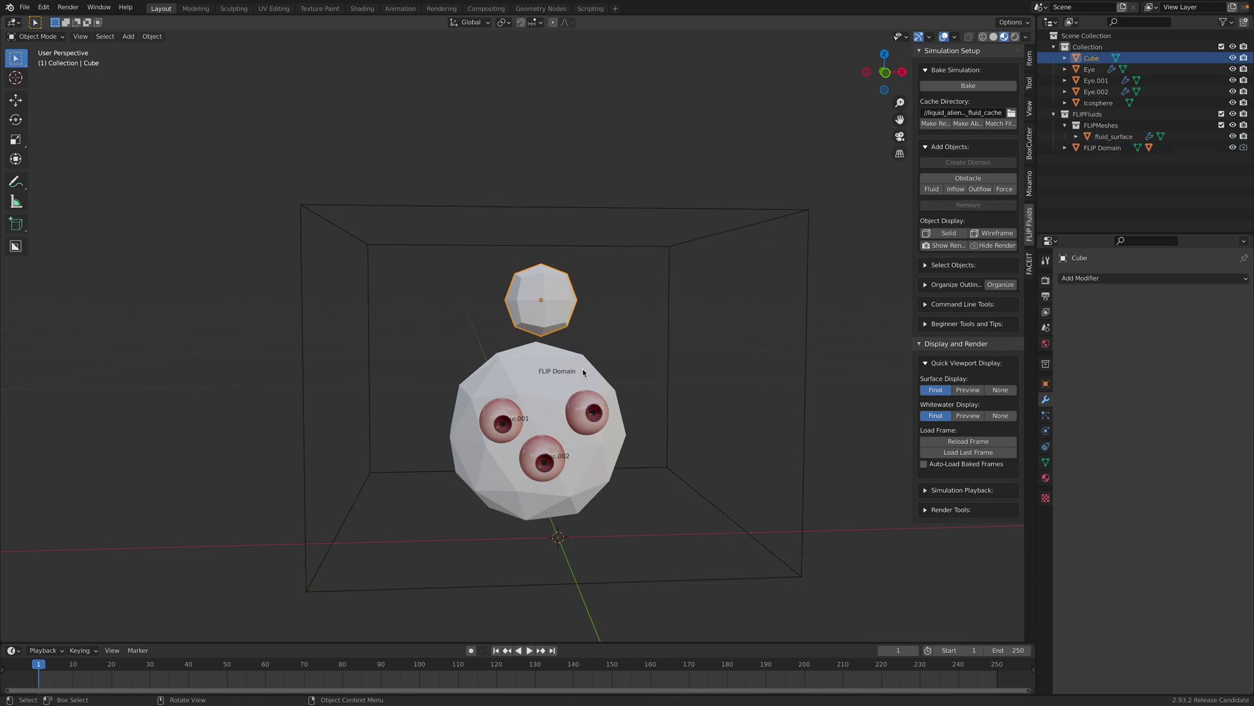
click(579, 368)
click(951, 182)
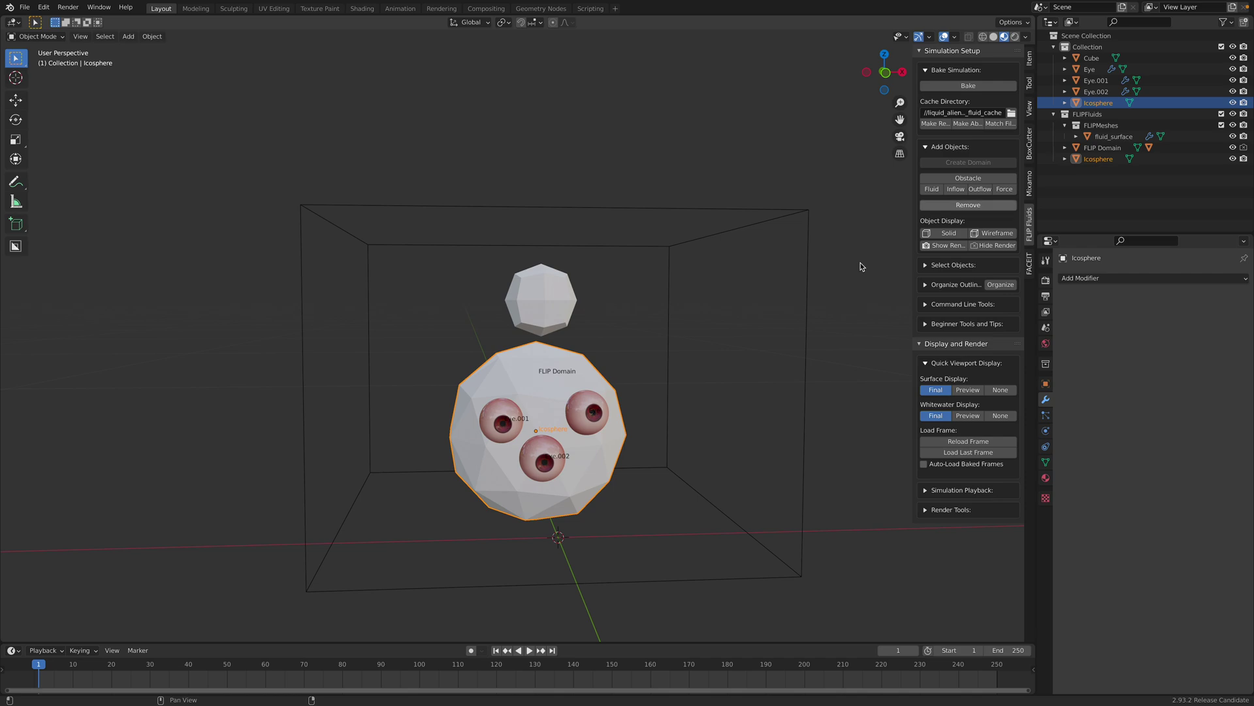
- Set all three eyes together as FLIP Fluids obstacles
click(589, 414)
shift+click(507, 419)
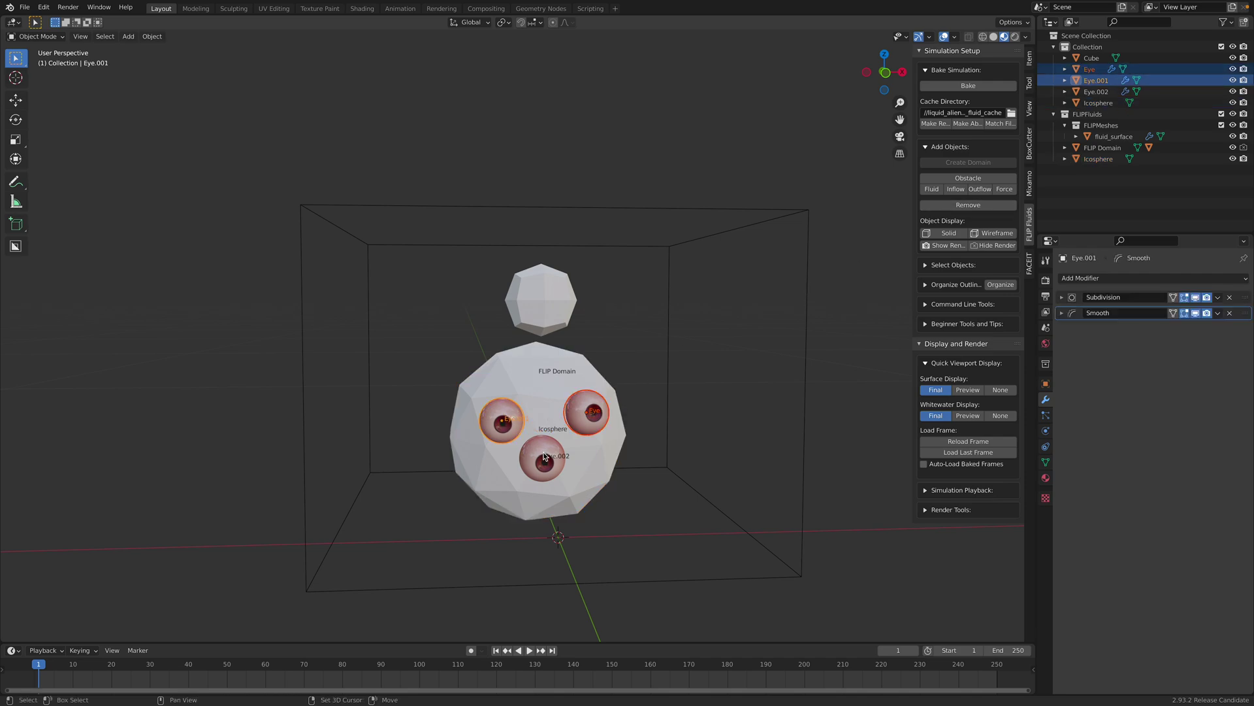
shift+click(551, 456)
click(967, 180)
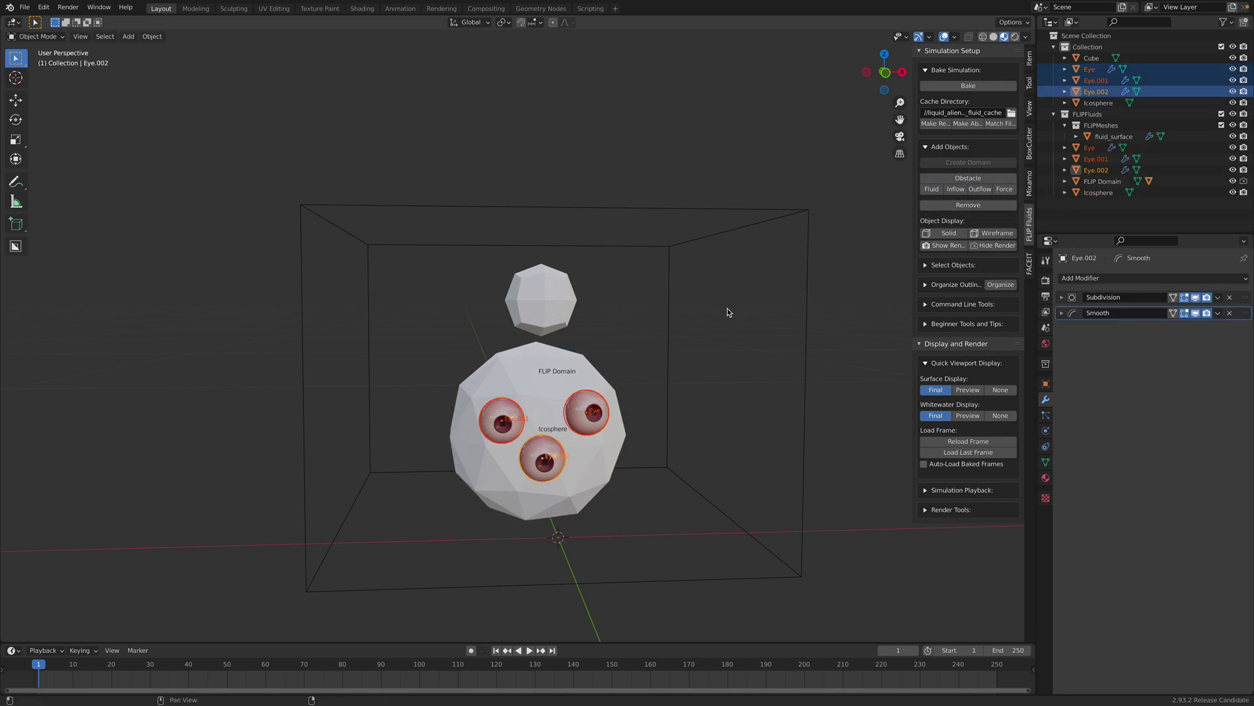
- Enlarge the rounded cube slightly and reposition it directly above the top of the sphere head
click(591, 309)
click(542, 290)
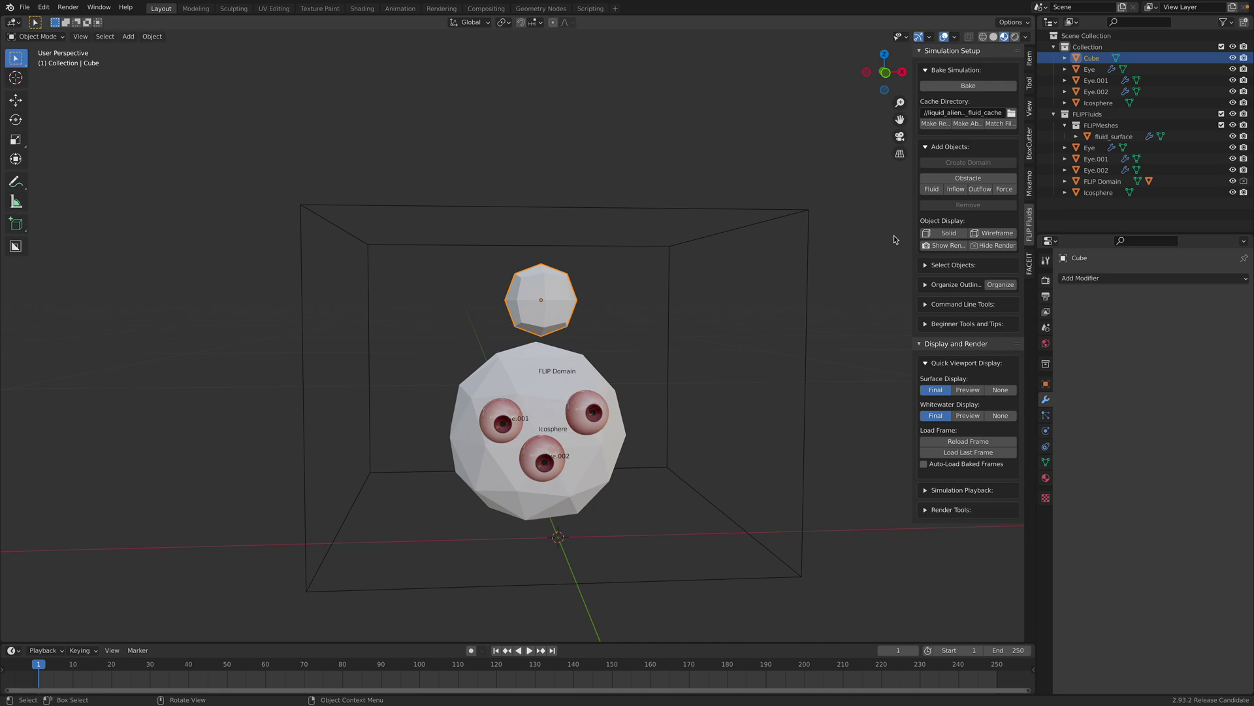
key(s)
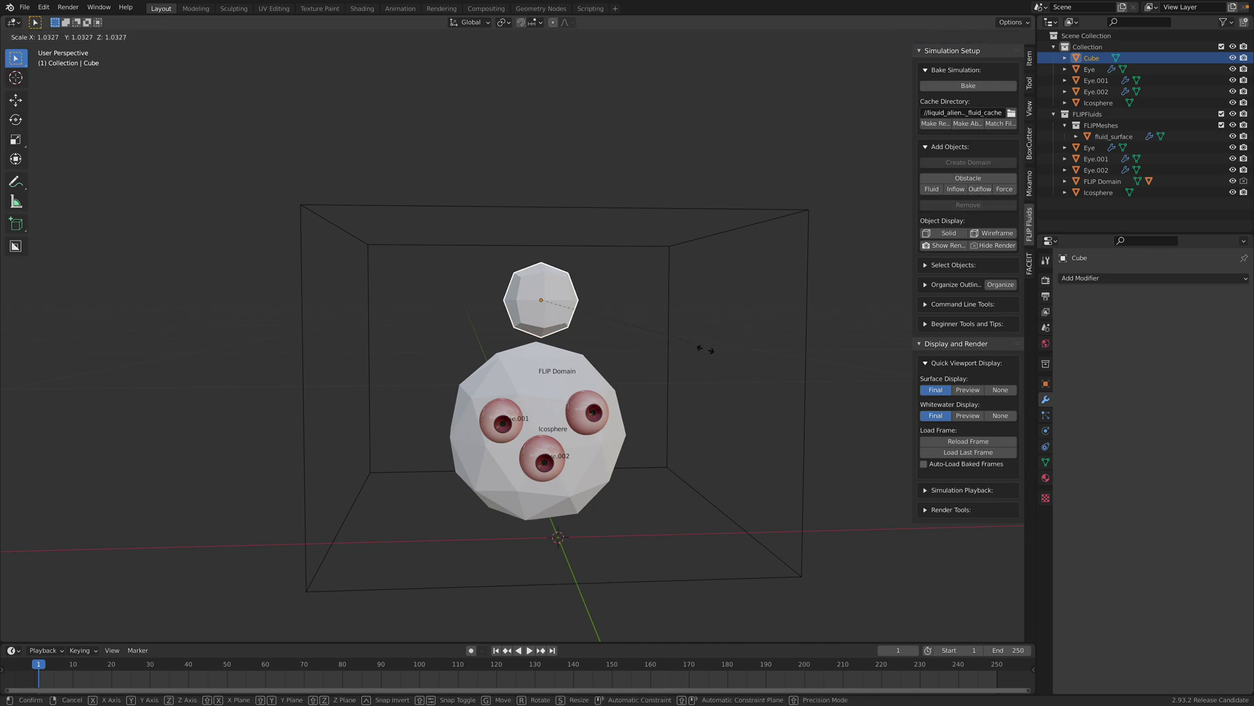
click(725, 359)
key(g)
click(727, 358)
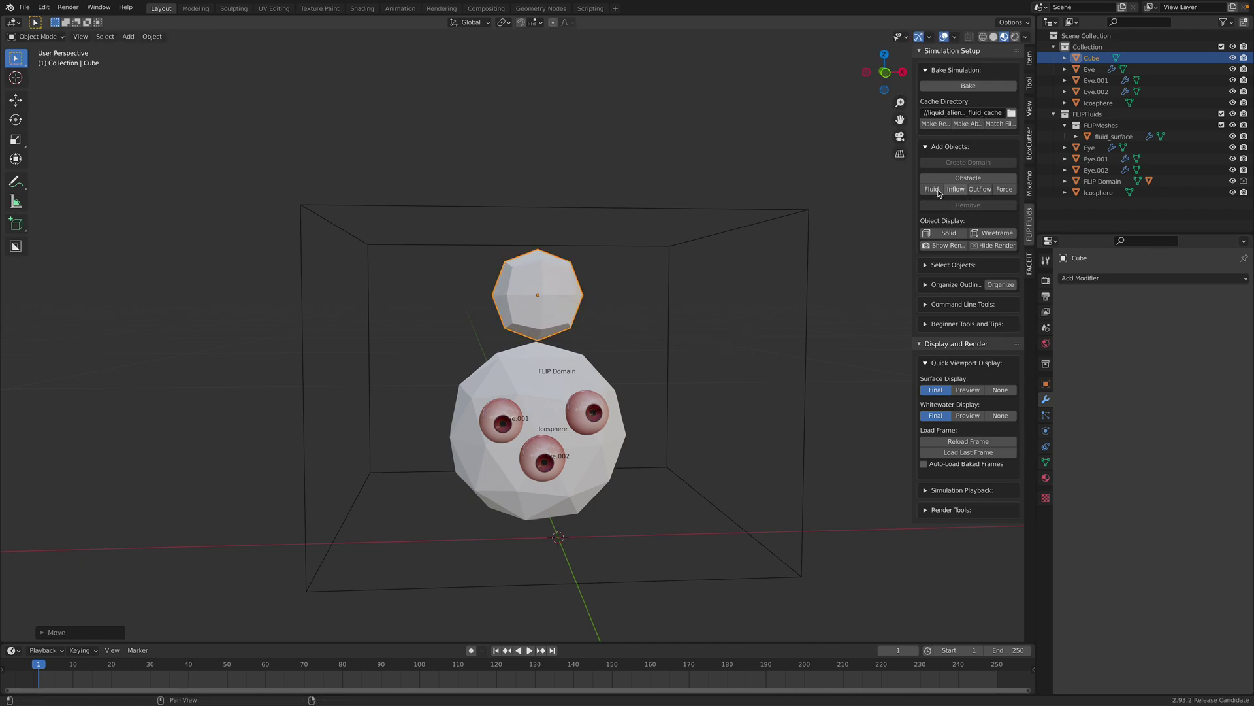
- Set the rounded cube as a FLIP Fluids Fluid object and save the file
click(935, 191)
middle_drag(661, 309, 649, 316)
key(ctrl+s)
- Start baking the fluid simulation and bring the timeline to frame 4 to preview it
click(934, 84)
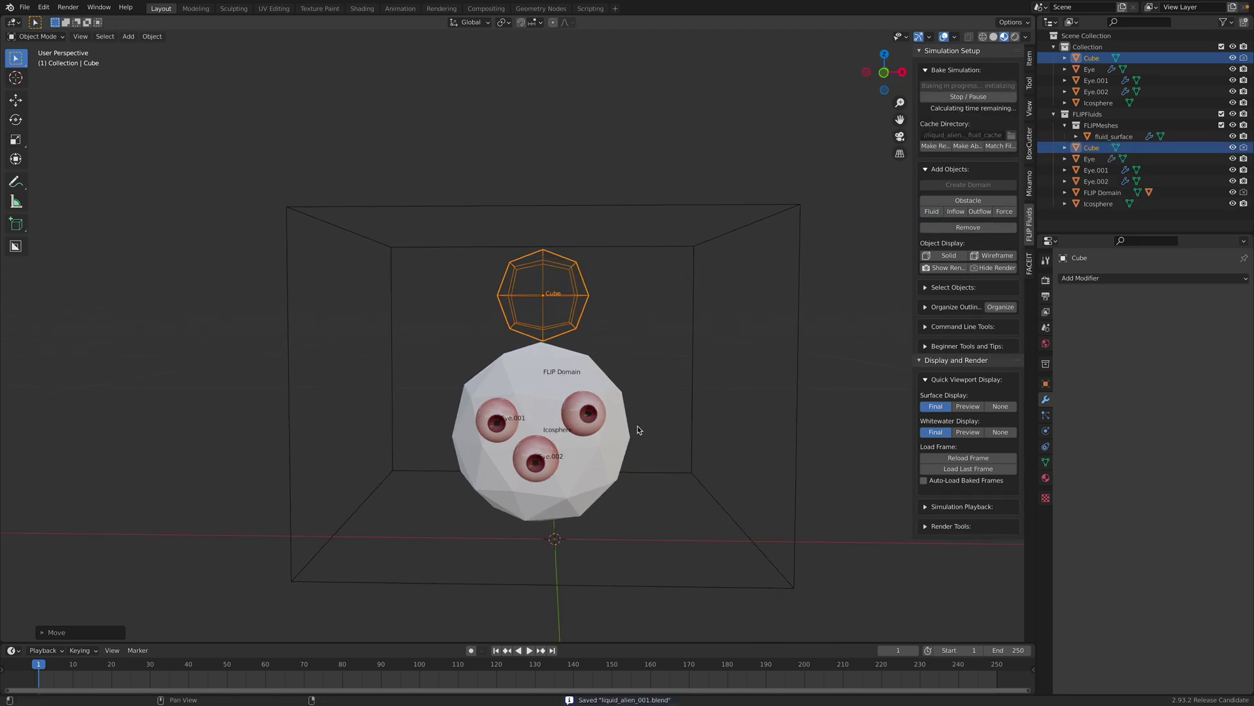
key(space)
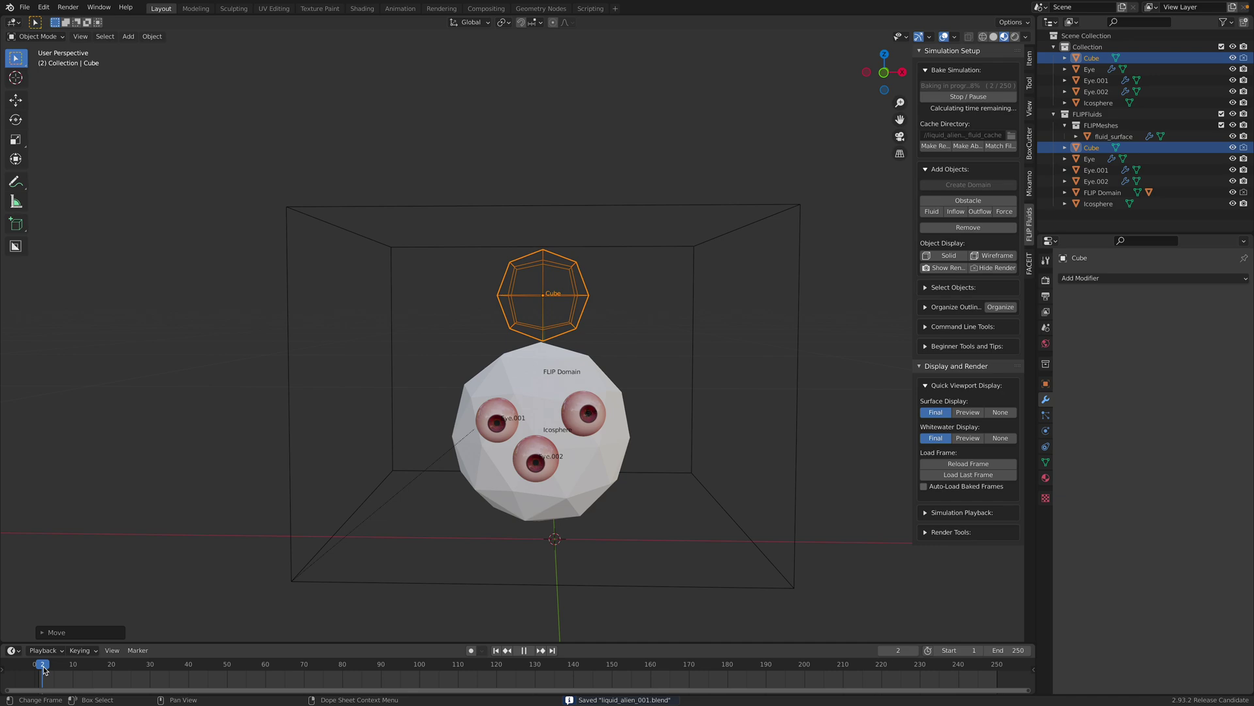
drag(46, 670, 40, 670)
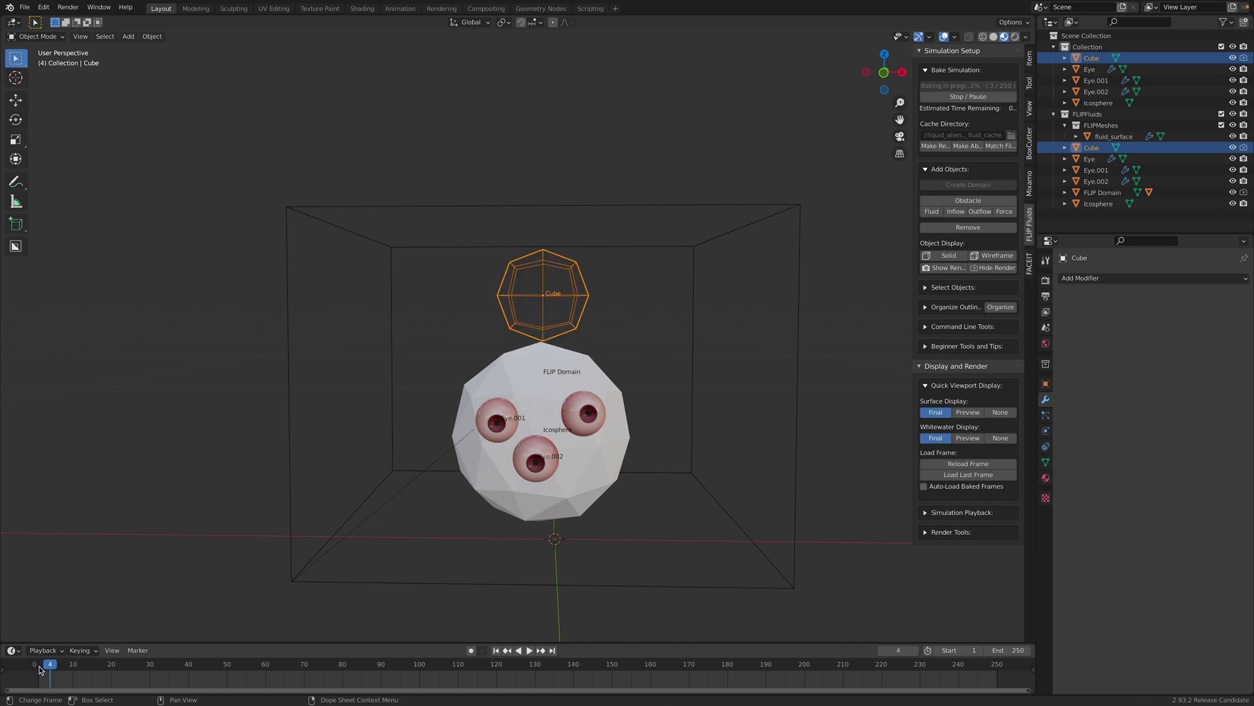
click(46, 670)
- Step through the baked frames up to frame 6 and examine the liquid flowing over the head from several angles
middle_drag(416, 425, 503, 398)
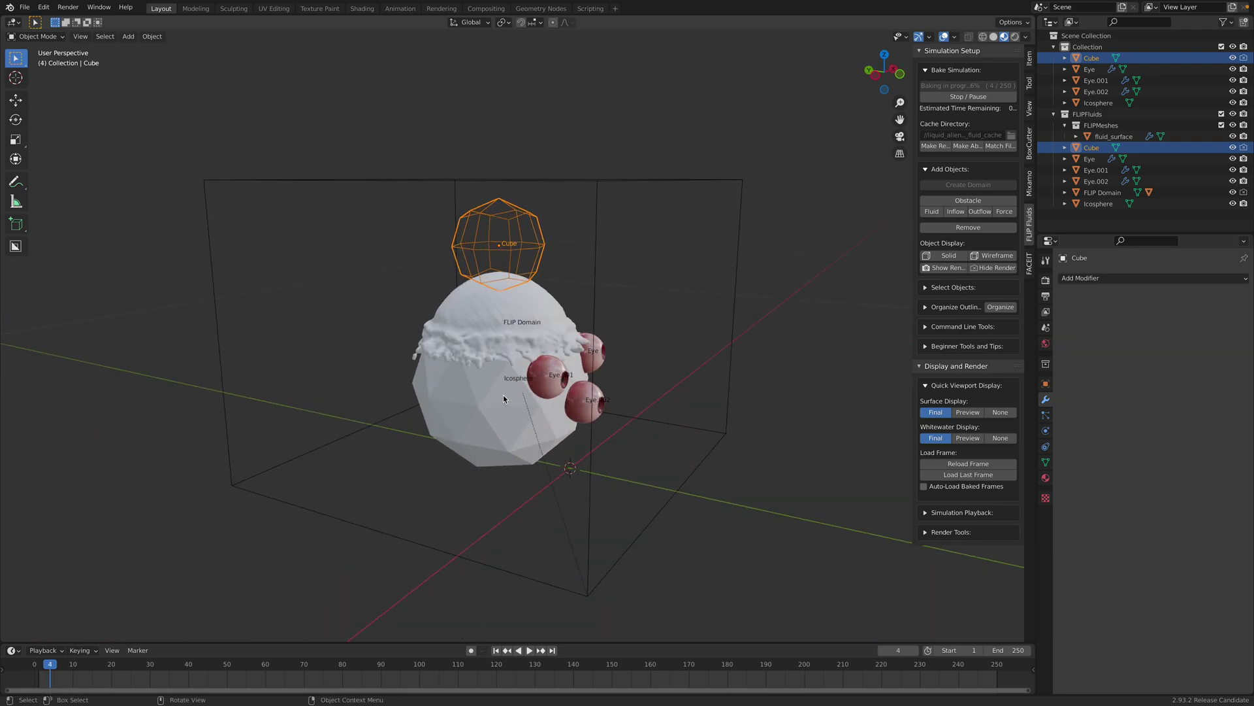
key(Left)
key(Right)
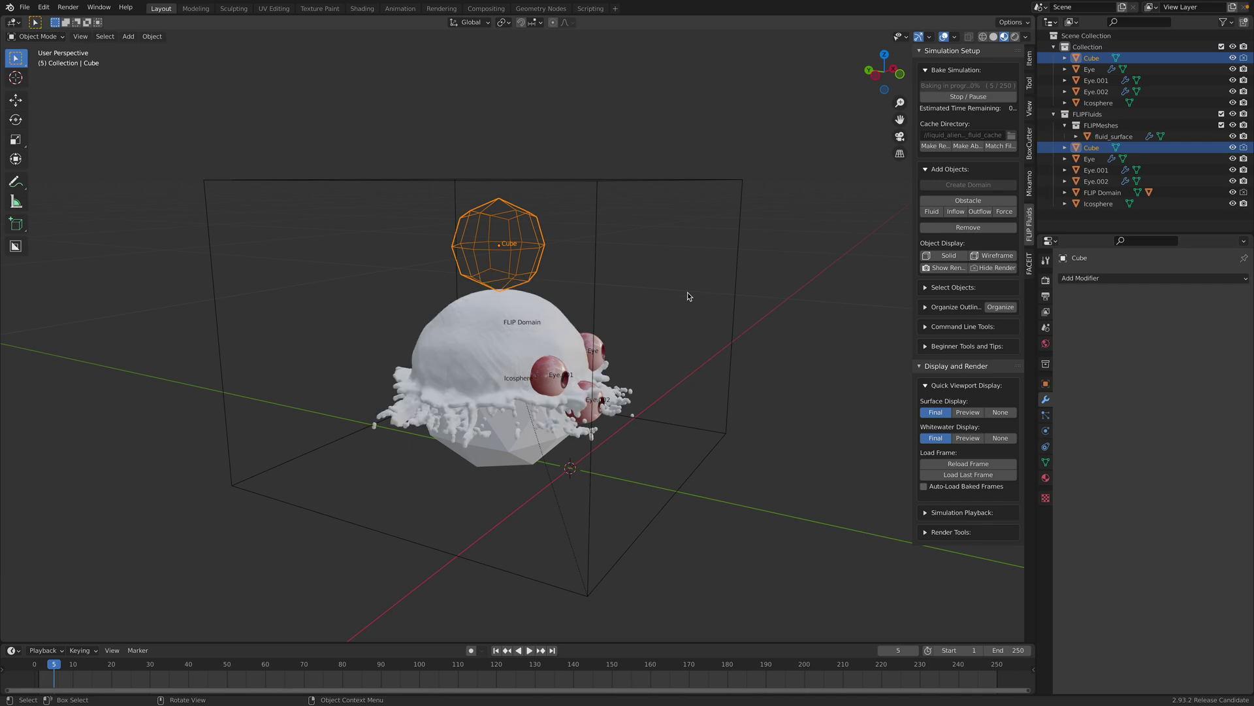
middle_drag(688, 294, 609, 291)
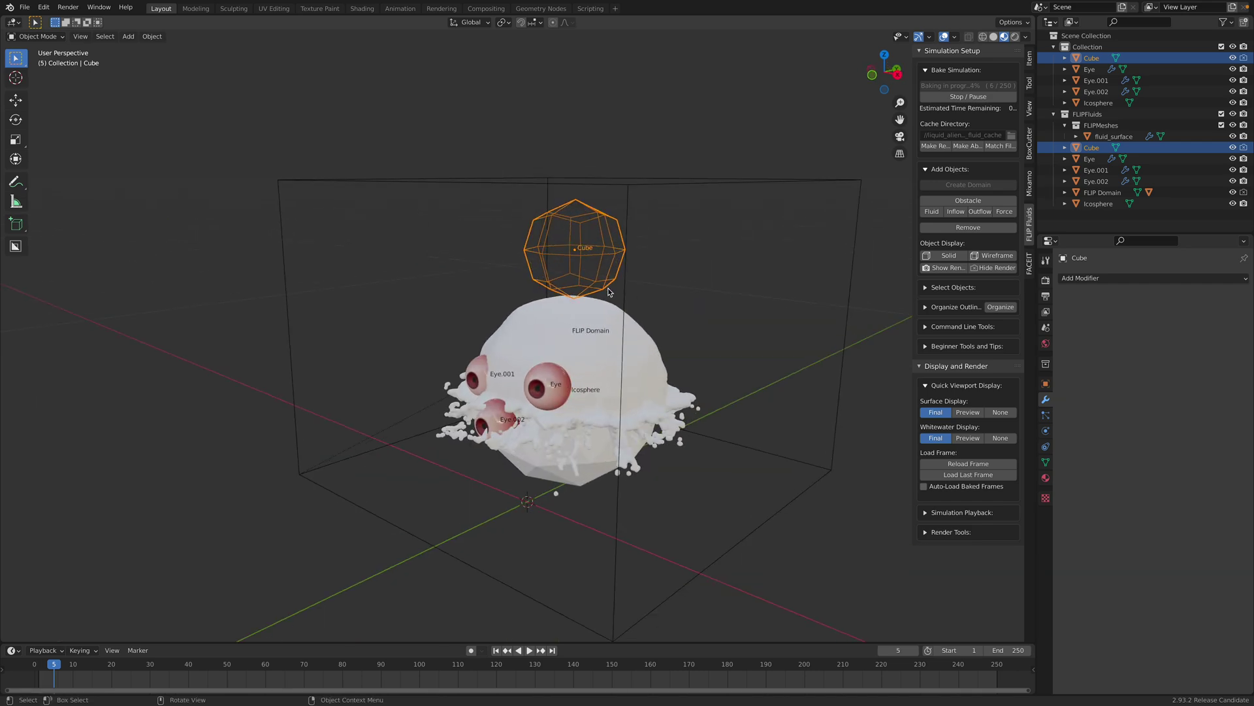
key(Right)
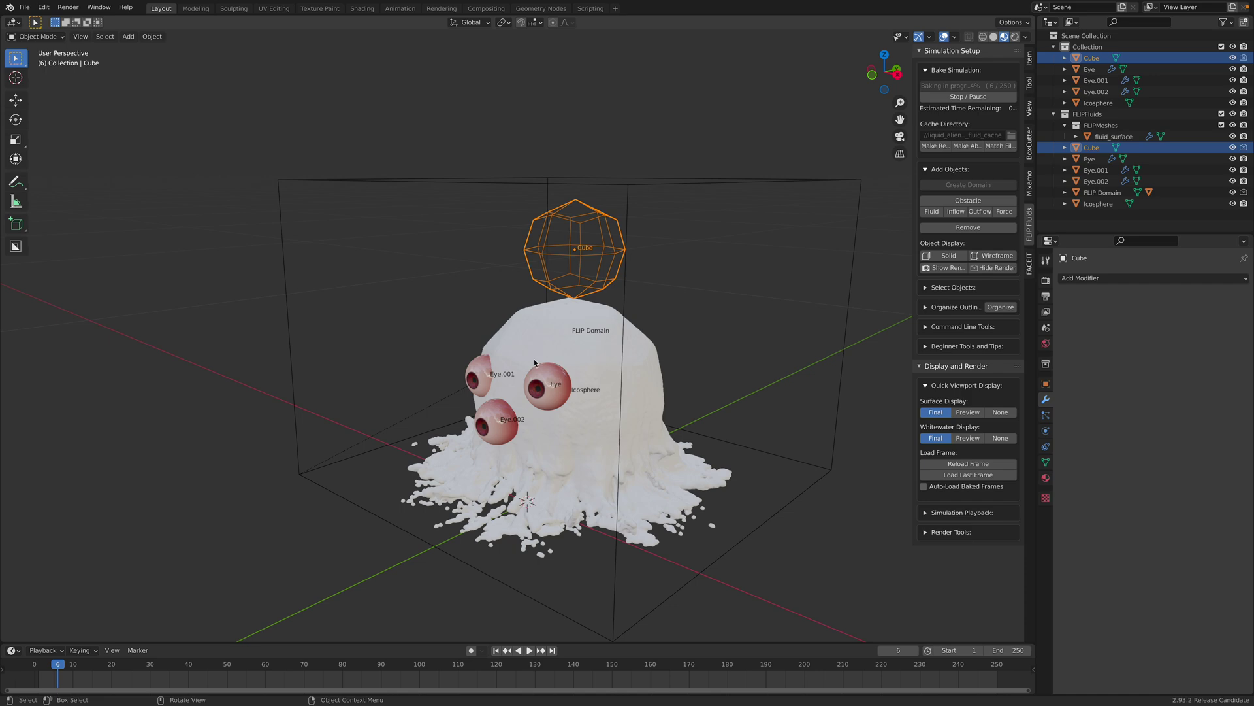
middle_drag(534, 364, 626, 368)
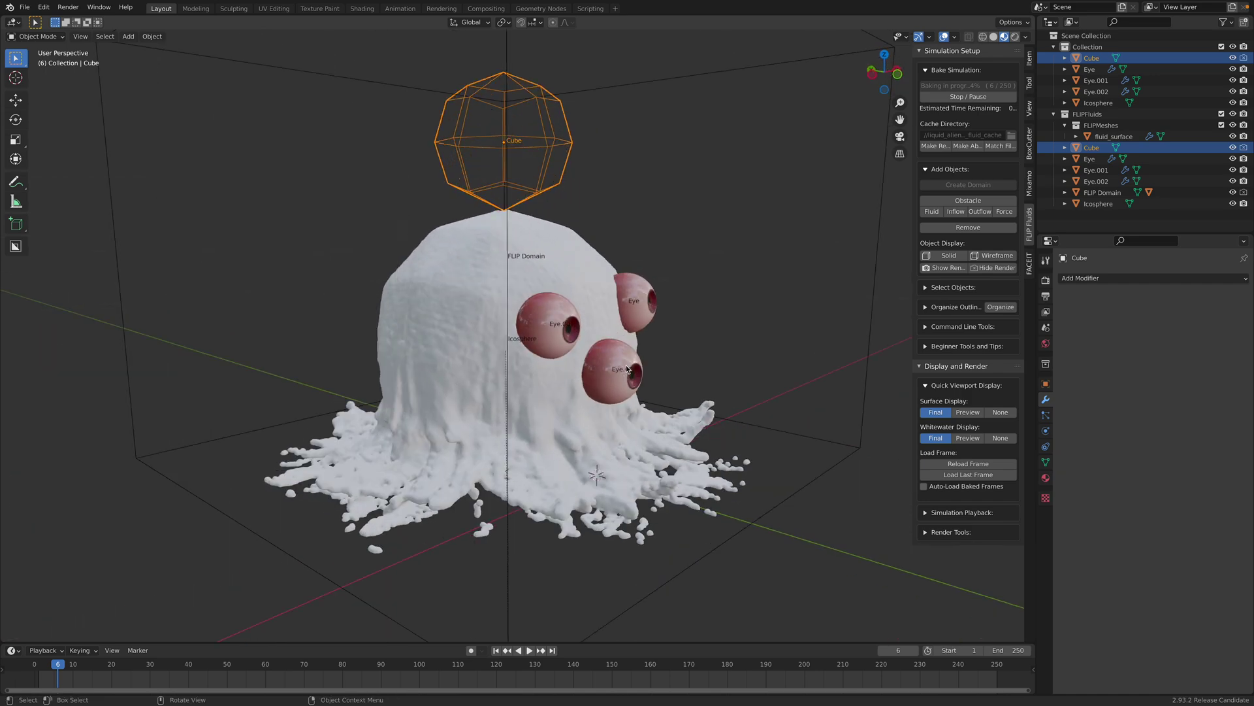
- Inspect the three eyes against the fluid and check their FLIP Fluid obstacle physics settings
click(567, 325)
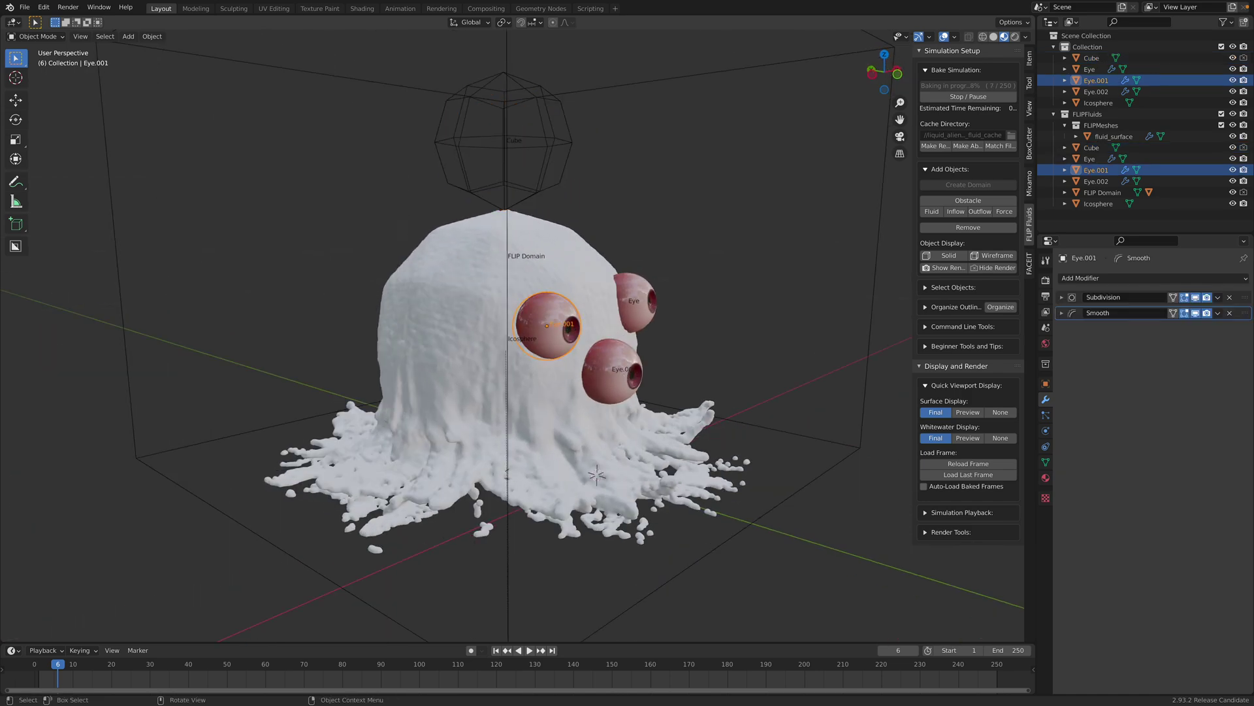
click(652, 317)
click(627, 373)
middle_drag(627, 373, 681, 367)
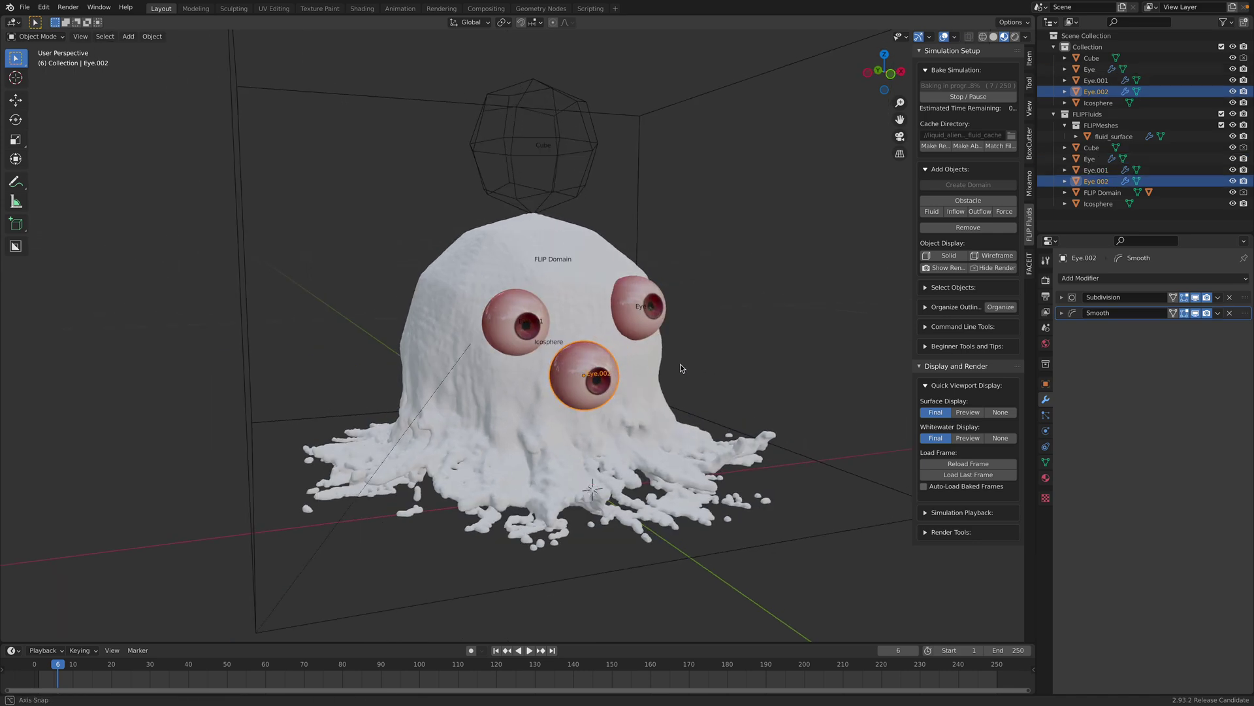
click(532, 331)
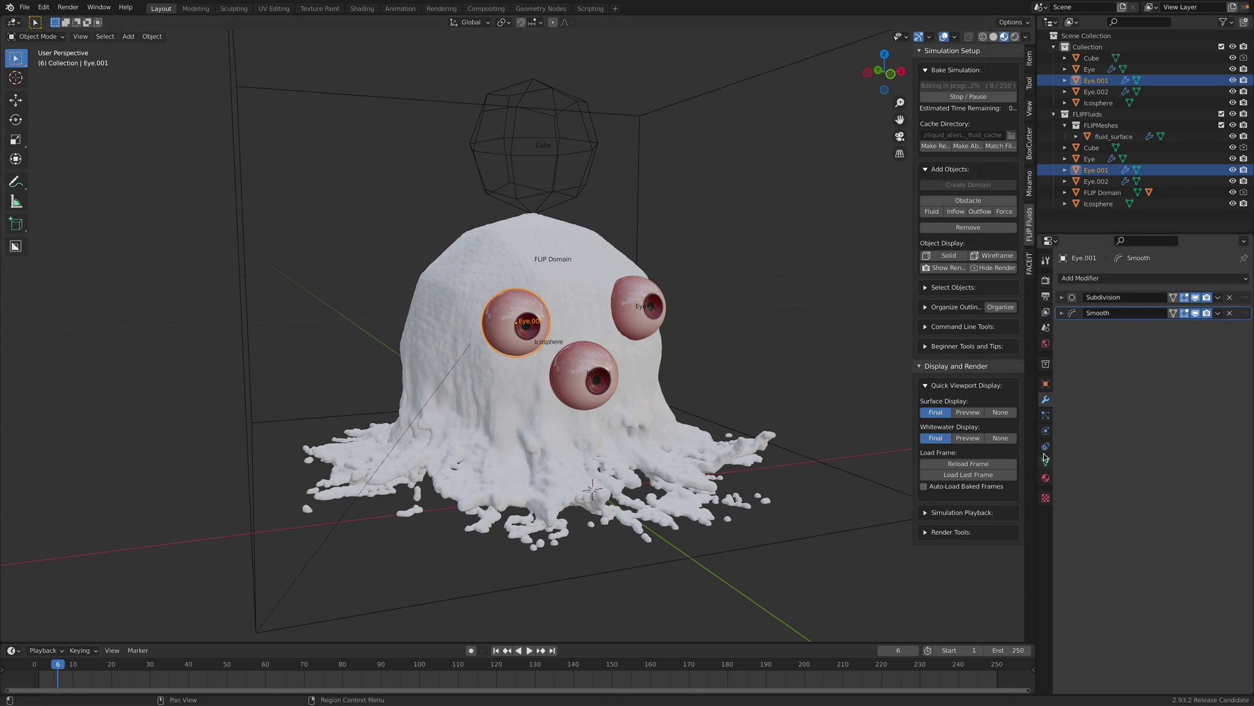
click(1046, 432)
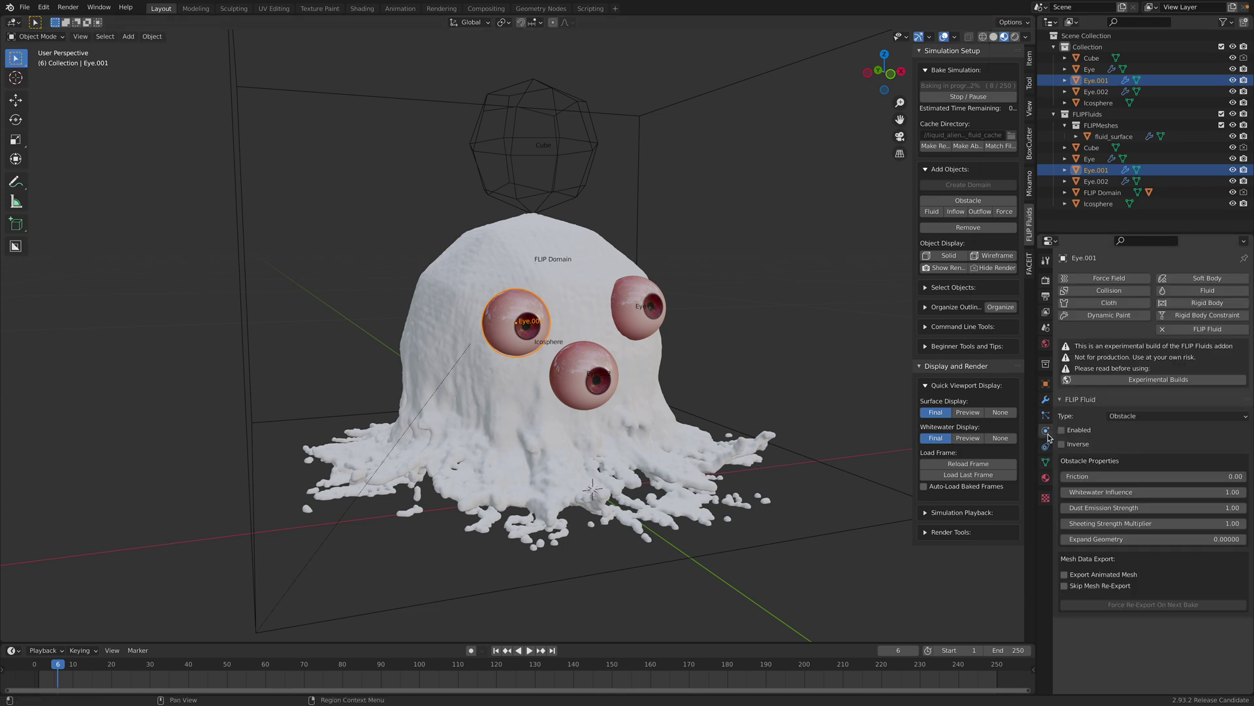
click(634, 322)
click(595, 379)
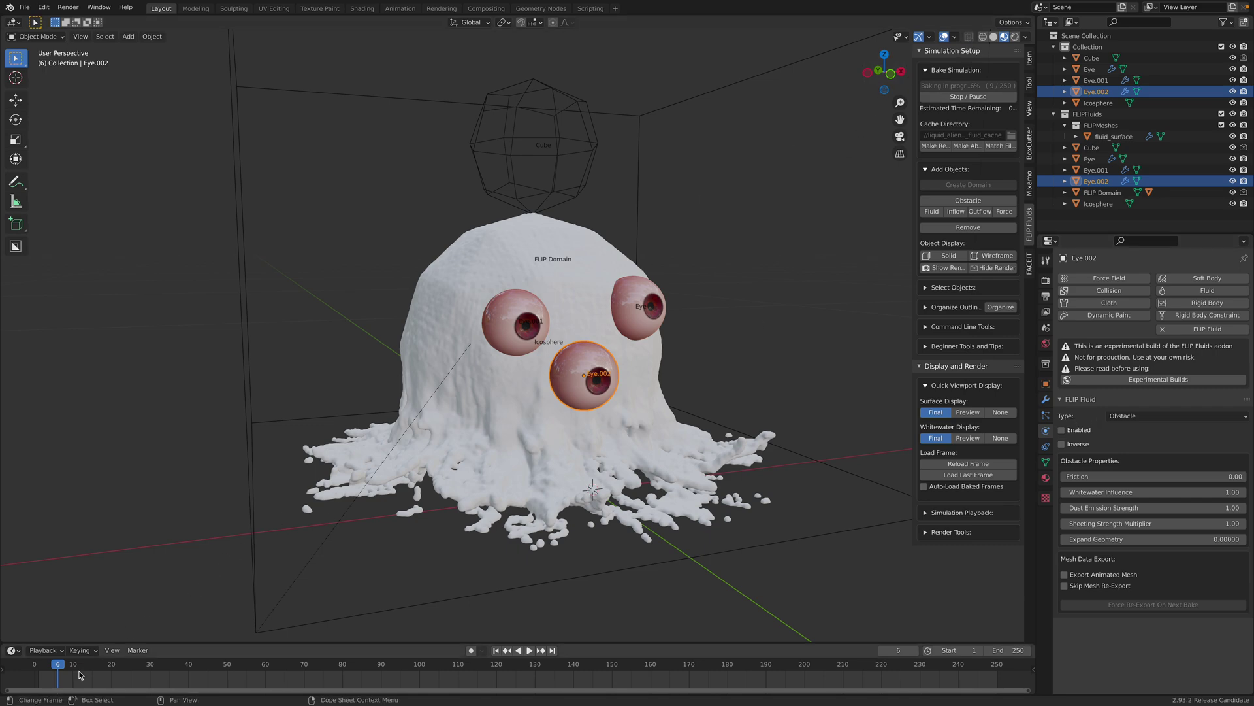
middle_drag(330, 516, 349, 520)
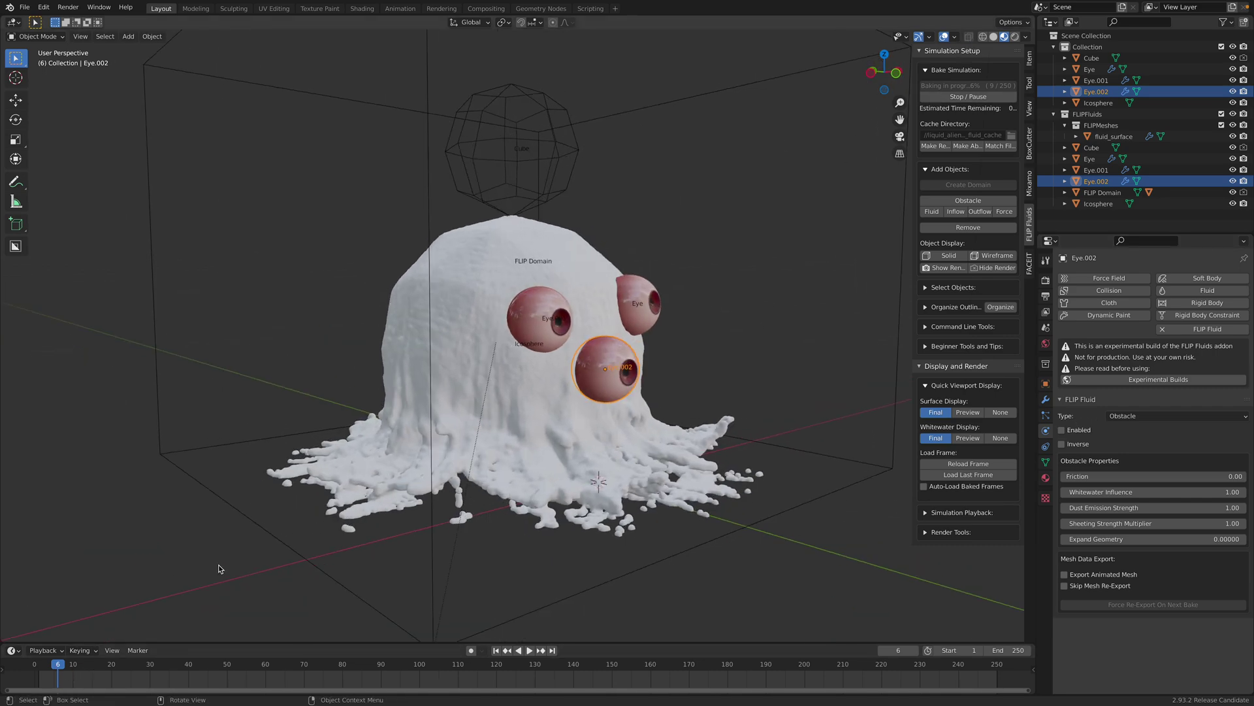
middle_drag(637, 432, 671, 347)
- Stop the running simulation bake and save the file
click(672, 347)
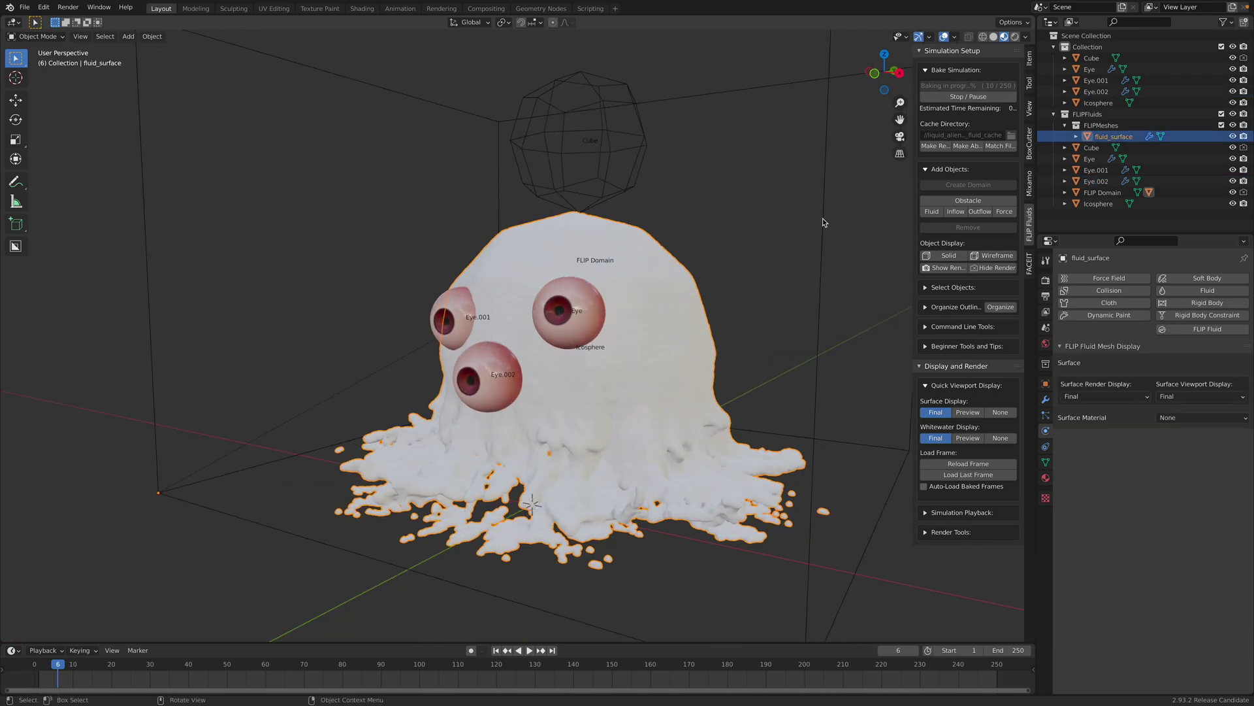
click(952, 101)
middle_drag(504, 293, 620, 276)
key(ctrl+s)
- Move the fluid cube up and sideways by about 0.007 m, and select the fluid surface mesh
click(680, 218)
scroll(654, 248, down, 2)
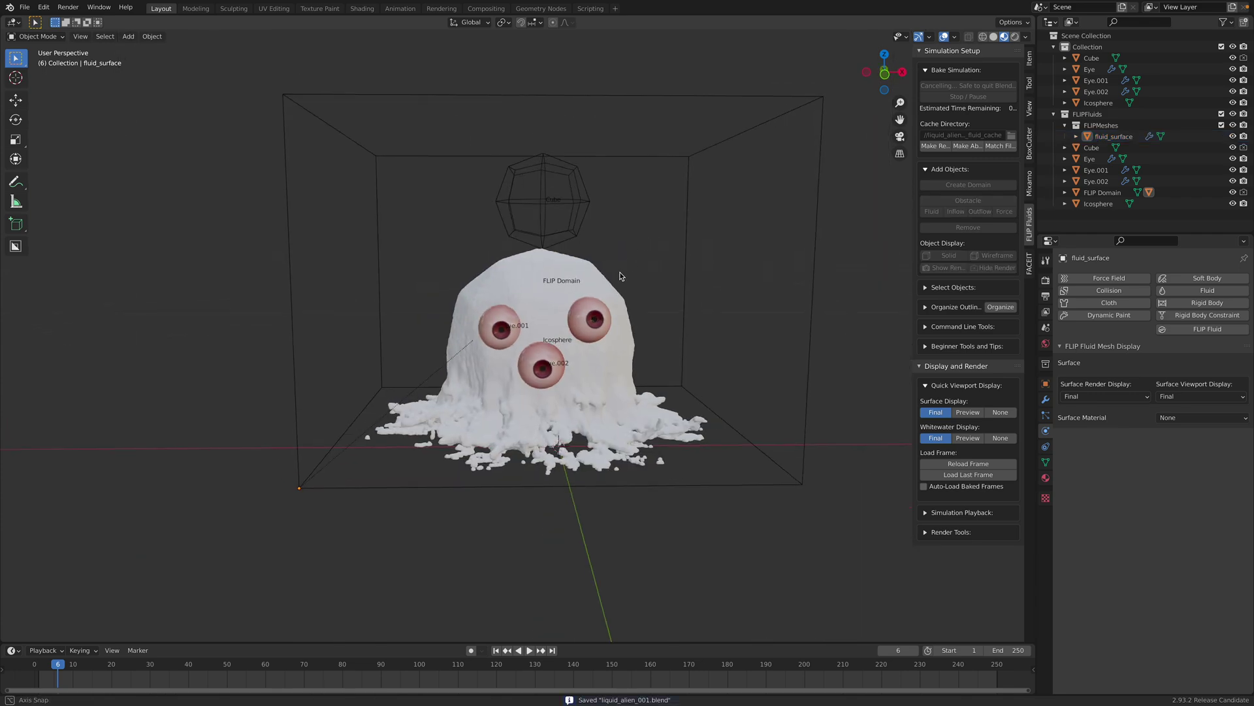
click(579, 215)
key(g)
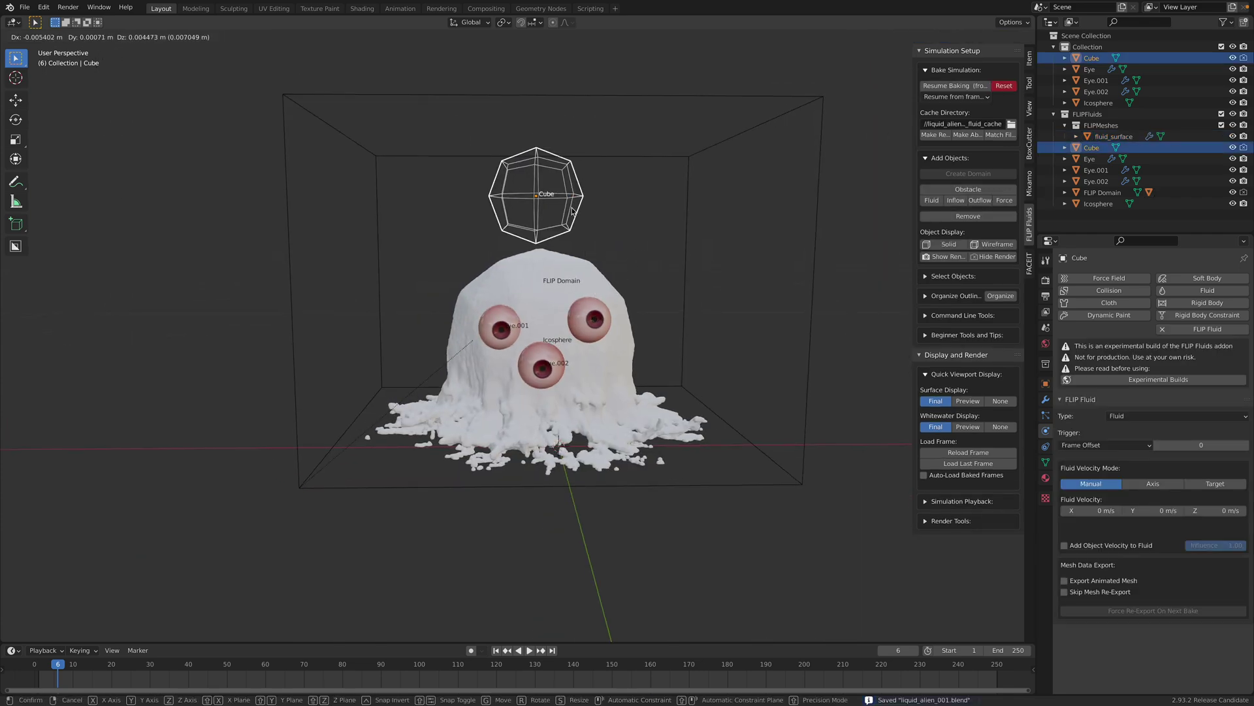
click(571, 210)
click(589, 279)
middle_drag(588, 279, 577, 266)
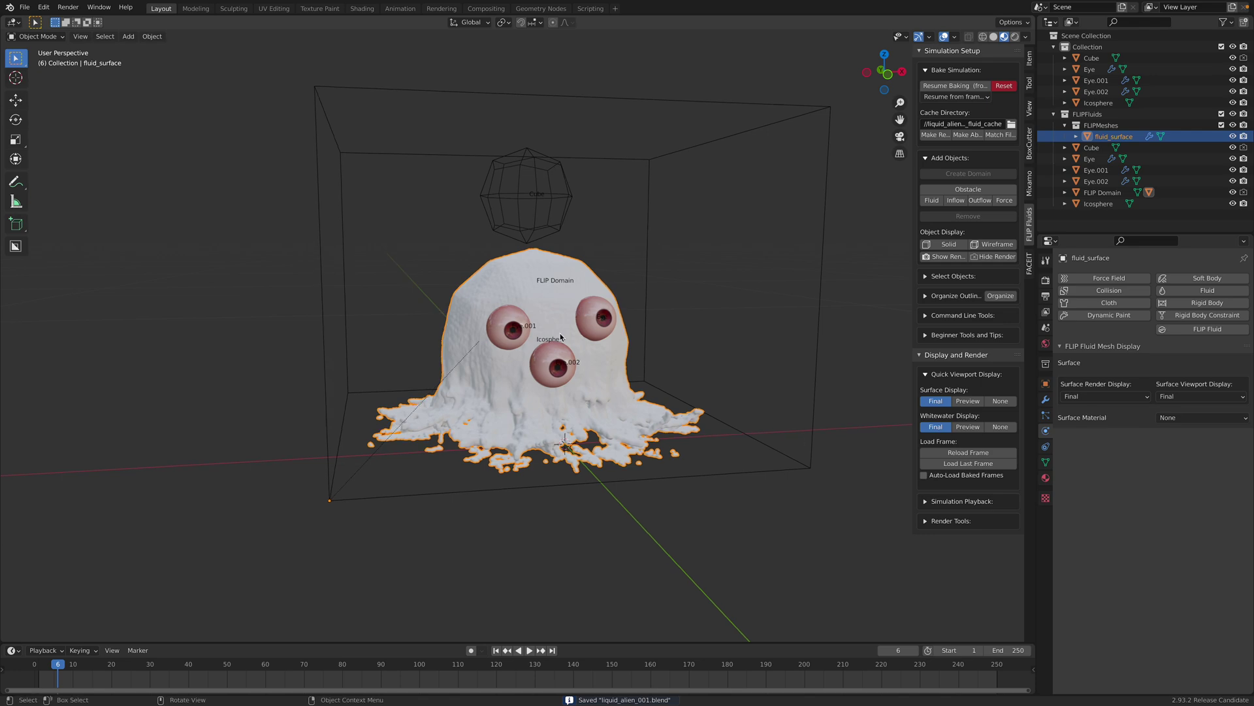
scroll(613, 318, up, 3)
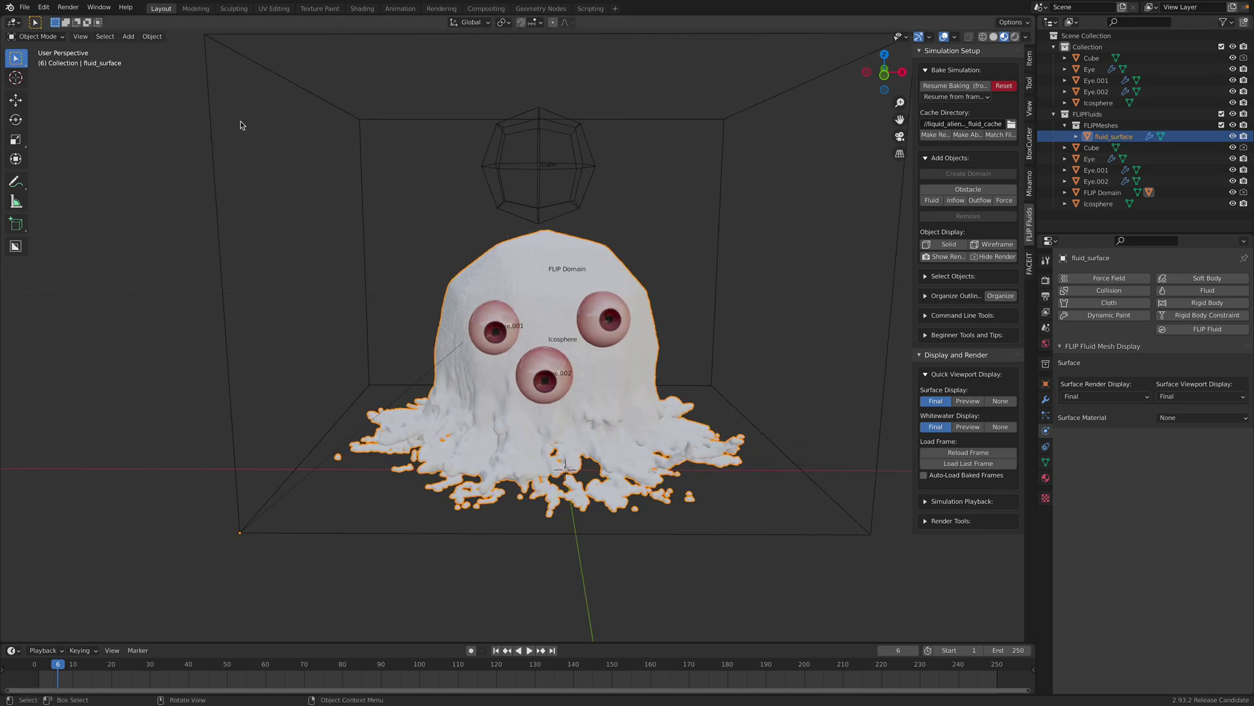
- Save the current file, and save a new version of it as liquid_alien_002.blend on the Desktop
click(24, 6)
click(56, 81)
click(25, 6)
click(54, 92)
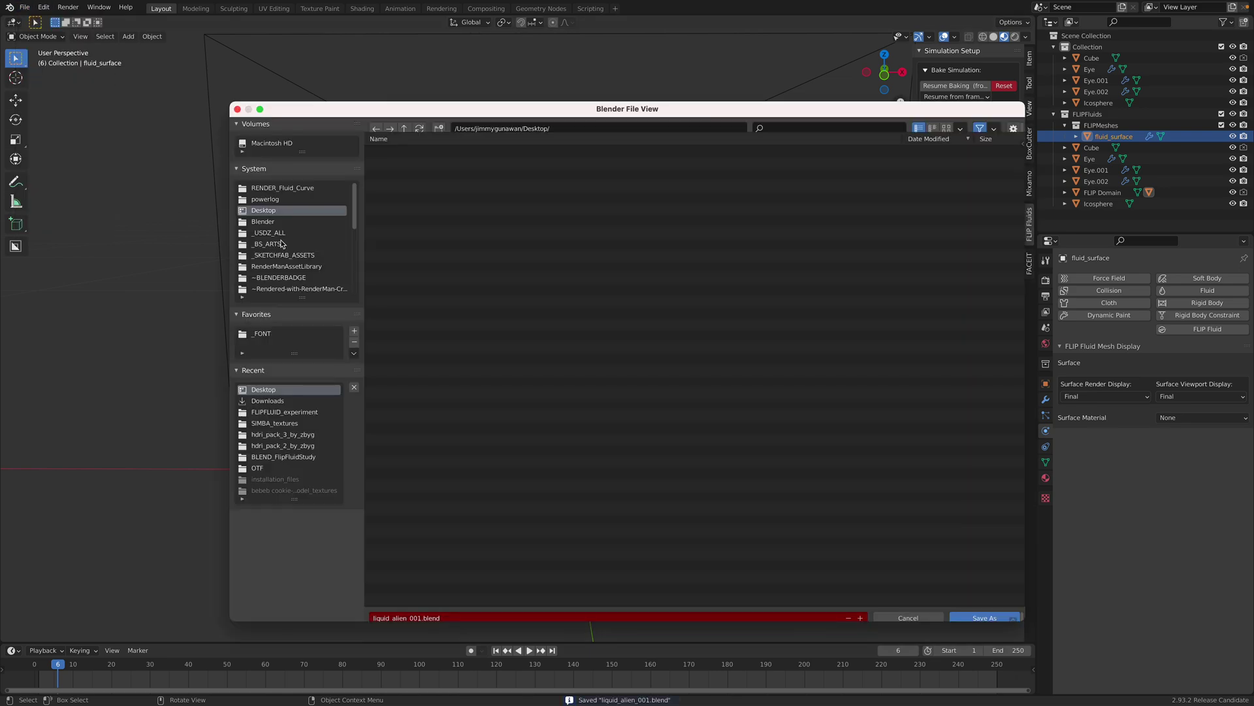
click(861, 609)
click(983, 609)
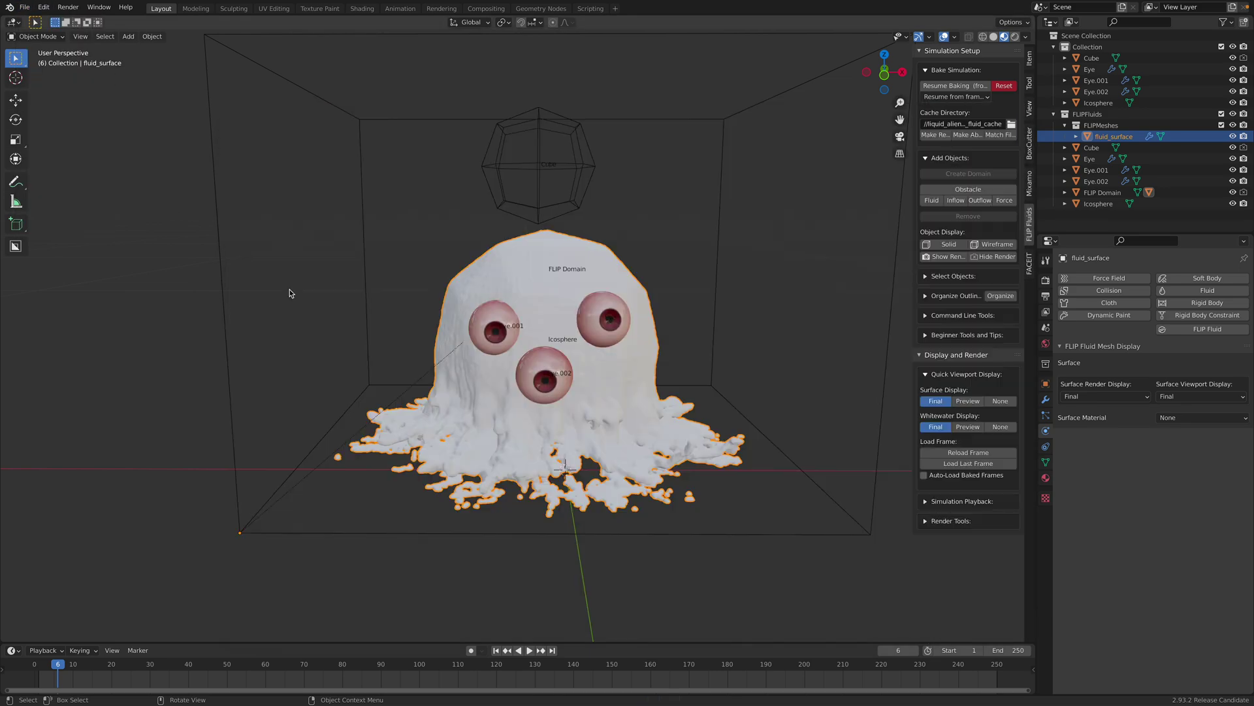
- Append the fluid_surface object from liquid_alien_001.blend into the scene
click(24, 8)
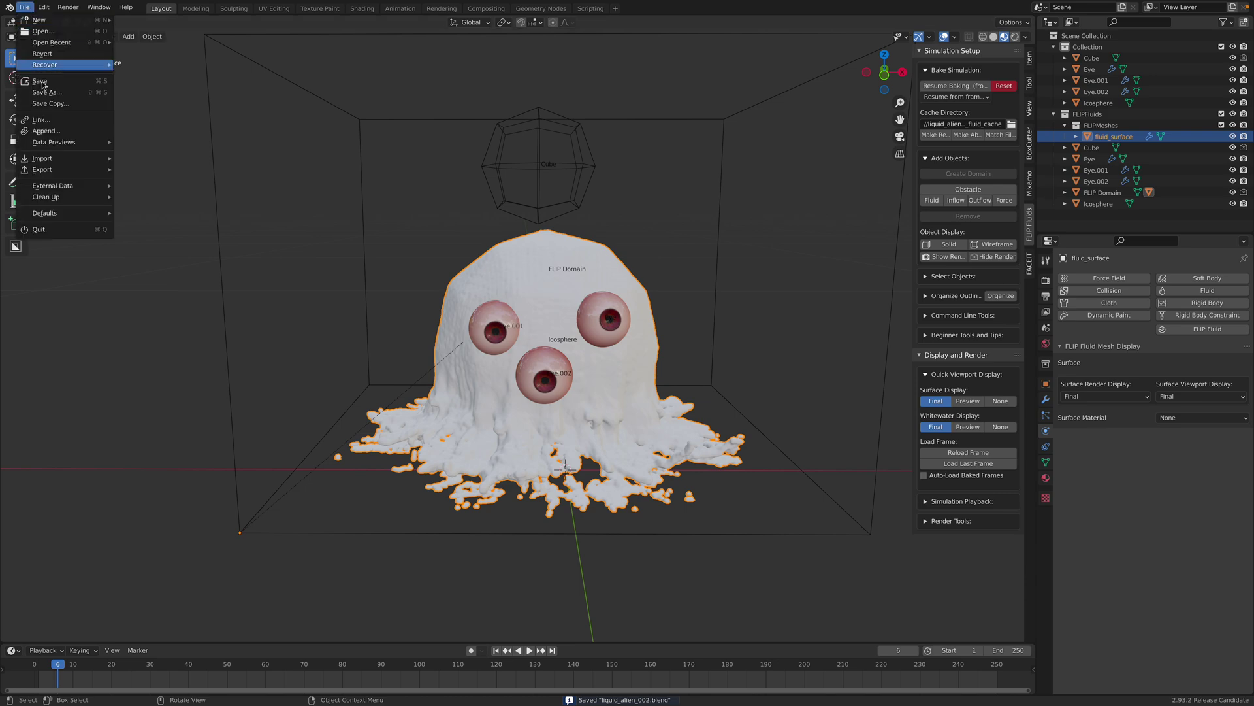
click(55, 131)
click(304, 208)
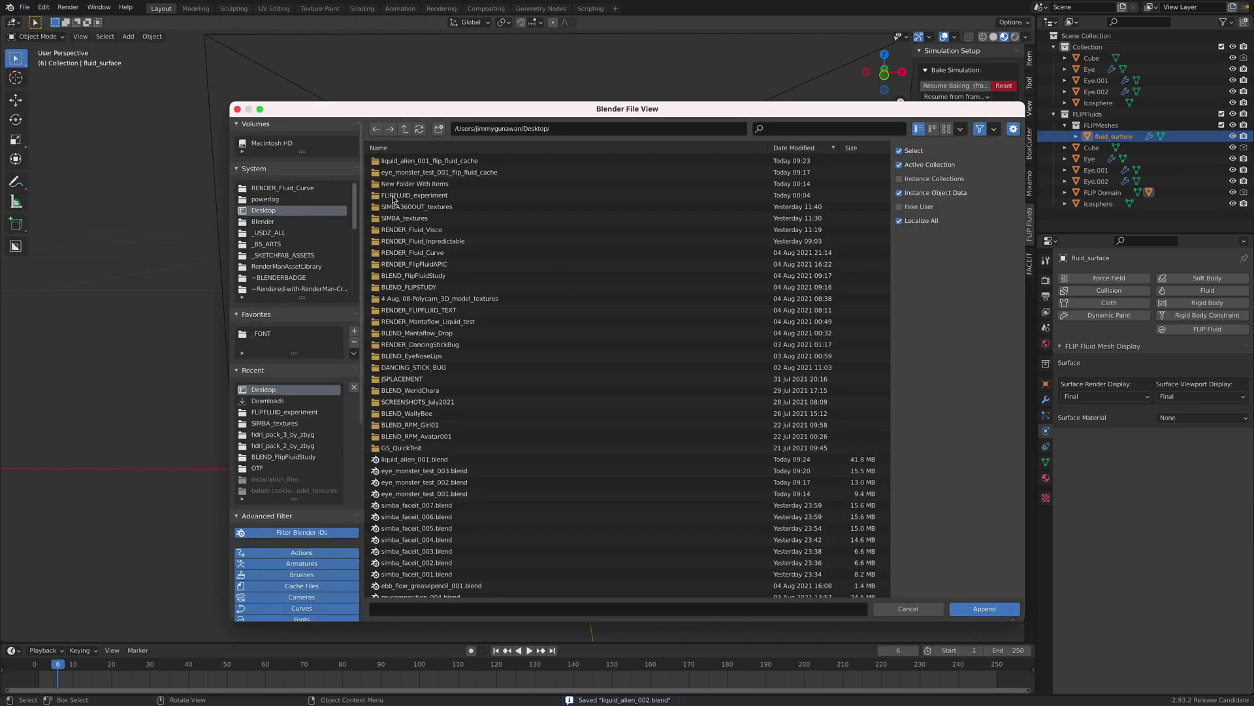
click(797, 149)
click(798, 149)
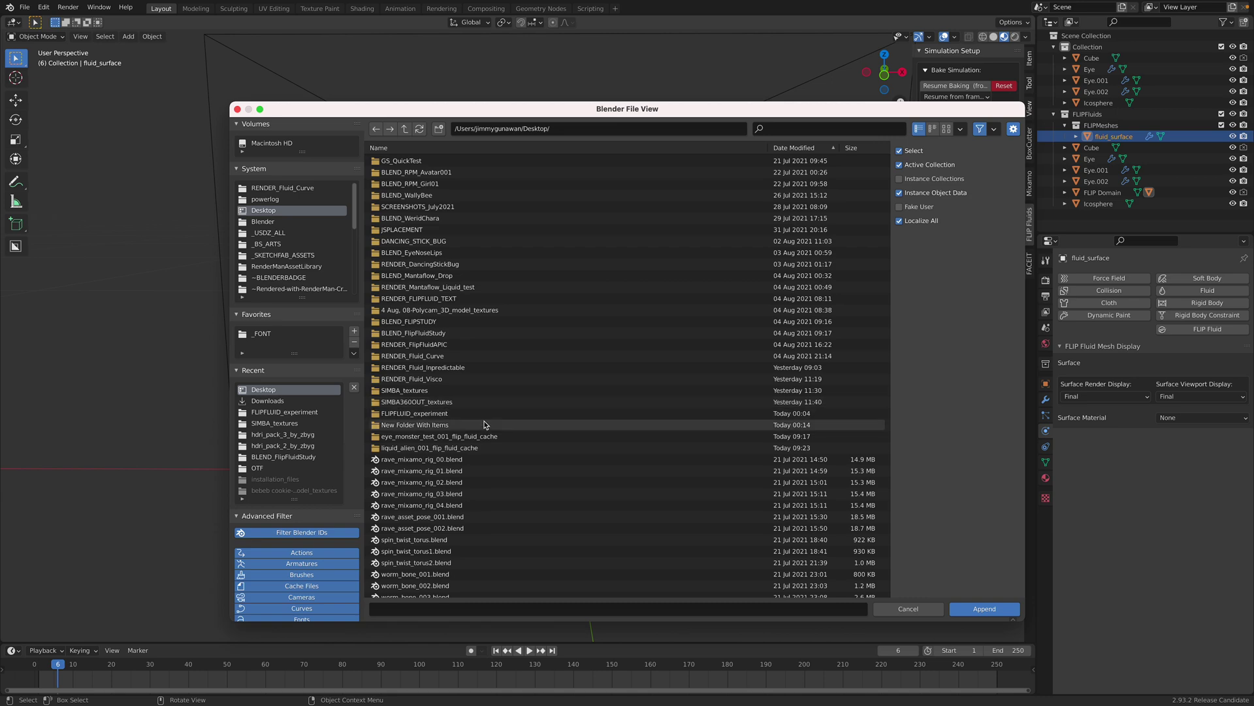
double_click(440, 459)
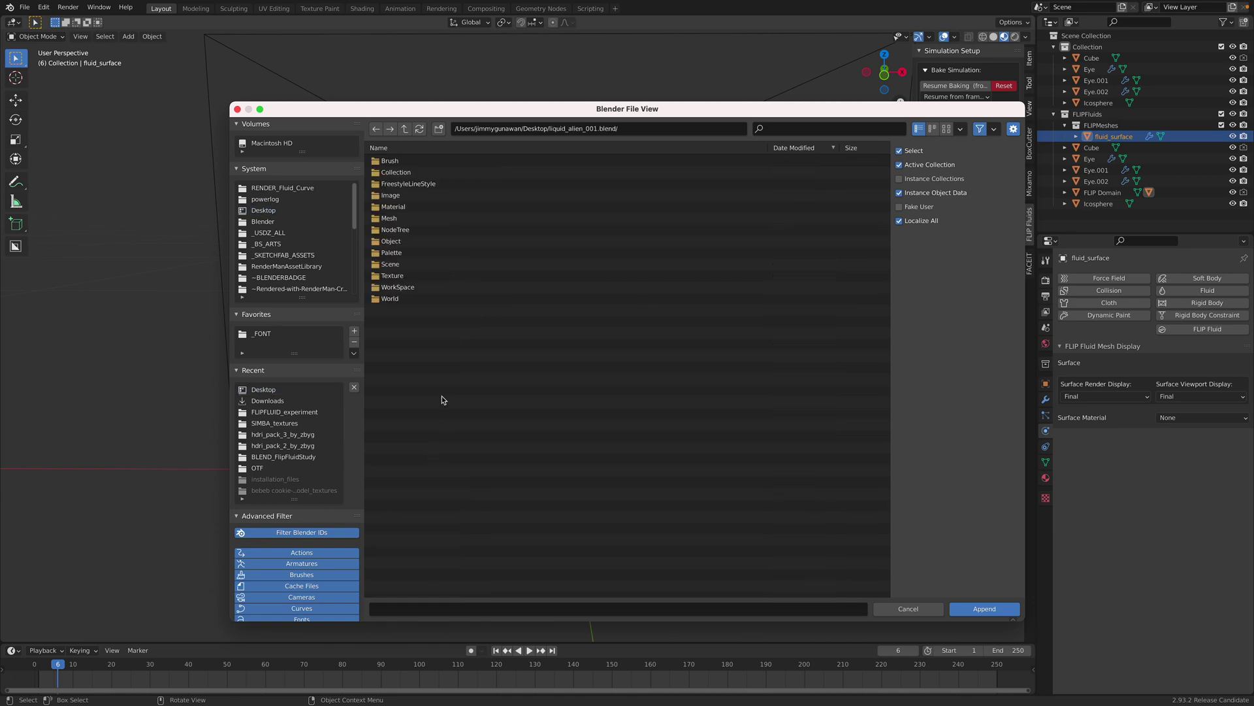
double_click(405, 243)
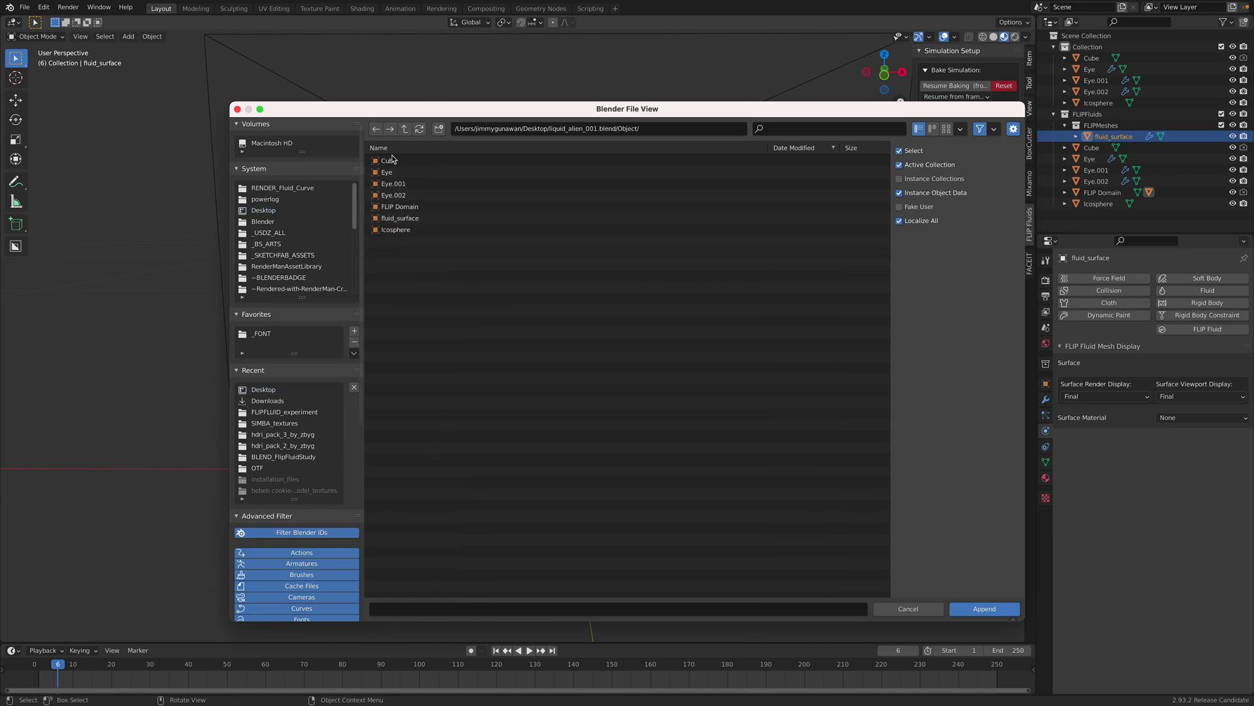
click(408, 219)
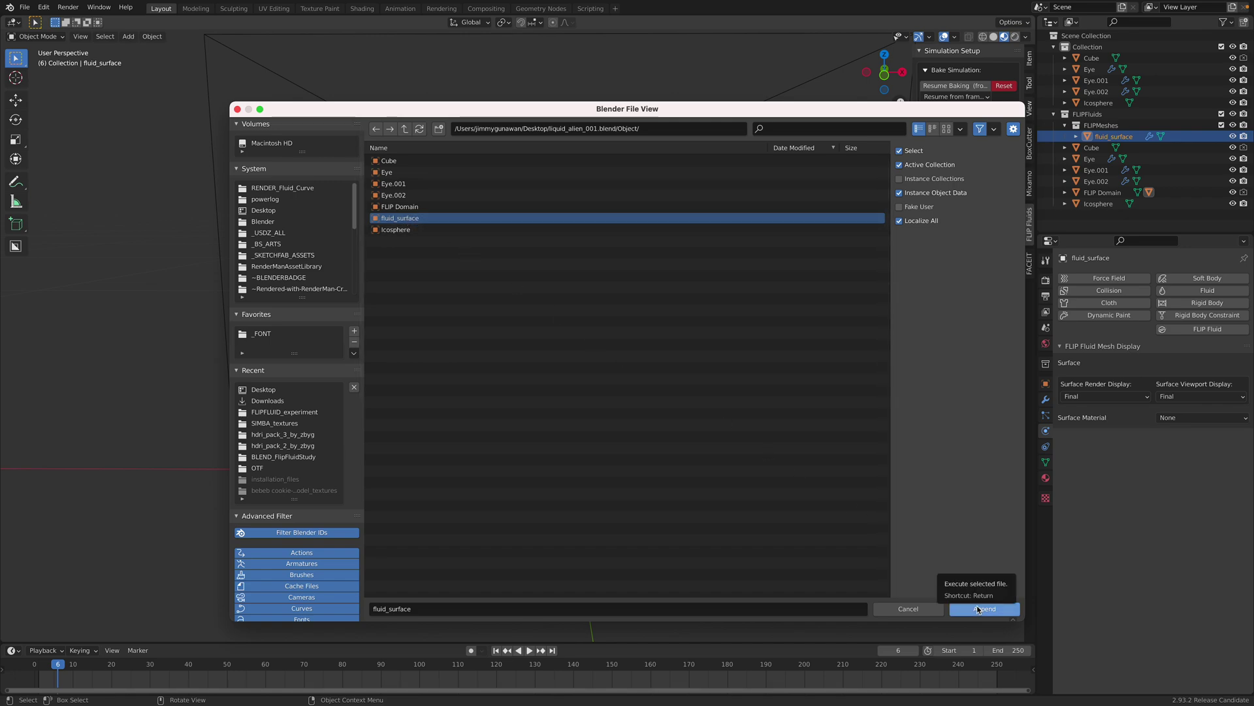
click(978, 609)
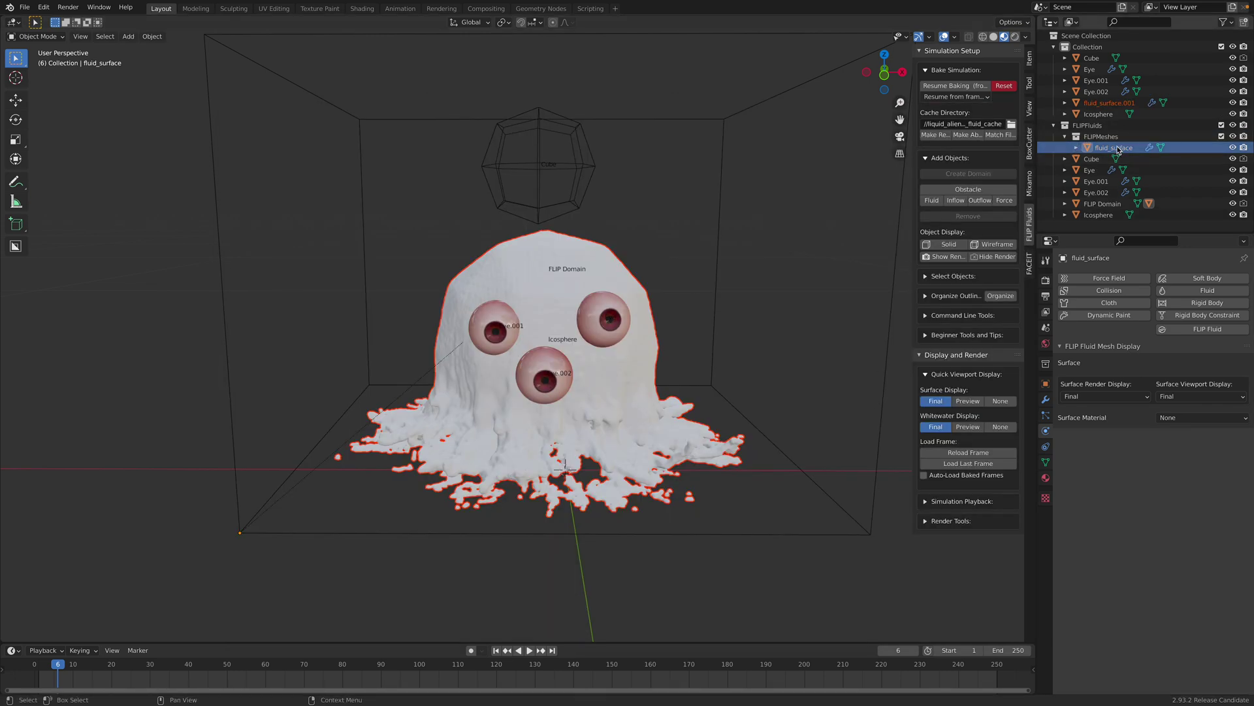
- Rename the appended fluid surface object to fluid_surfaceBAKED
click(1111, 102)
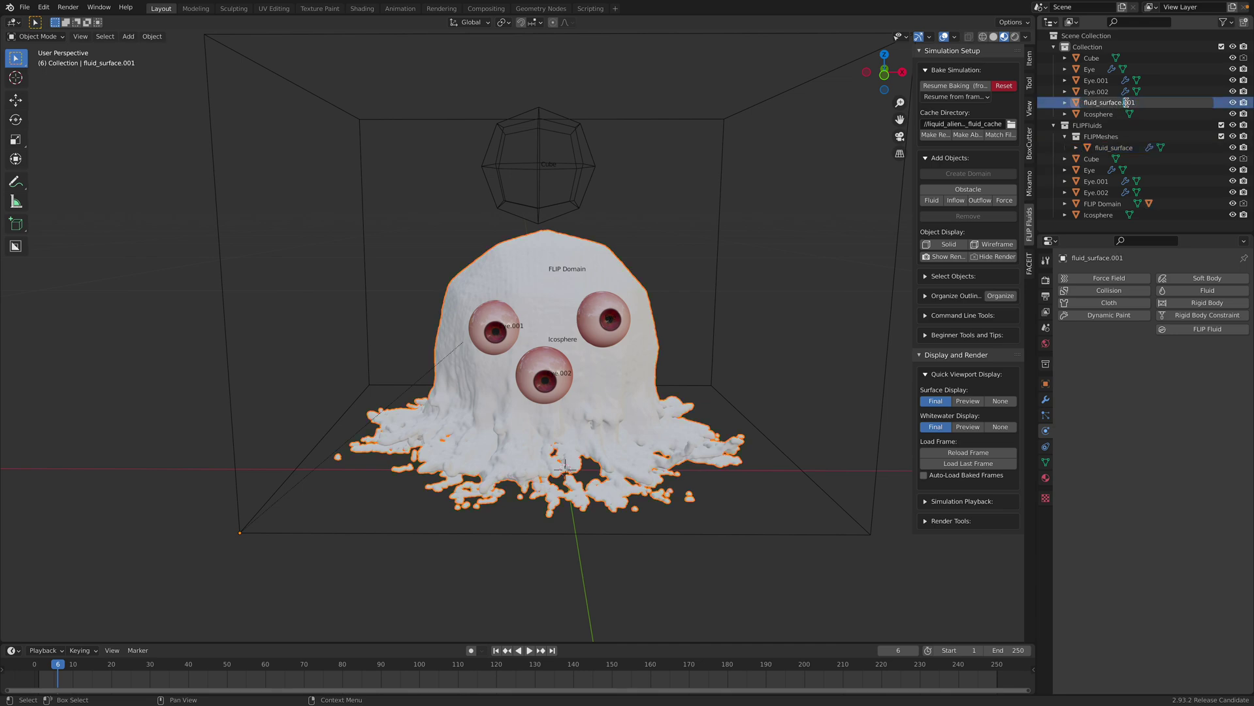
double_click(1126, 102)
key(BackSpace)
key(BackSpace)
key(BackSpace)
key(BackSpace)
text(BAKED)
key(Return)
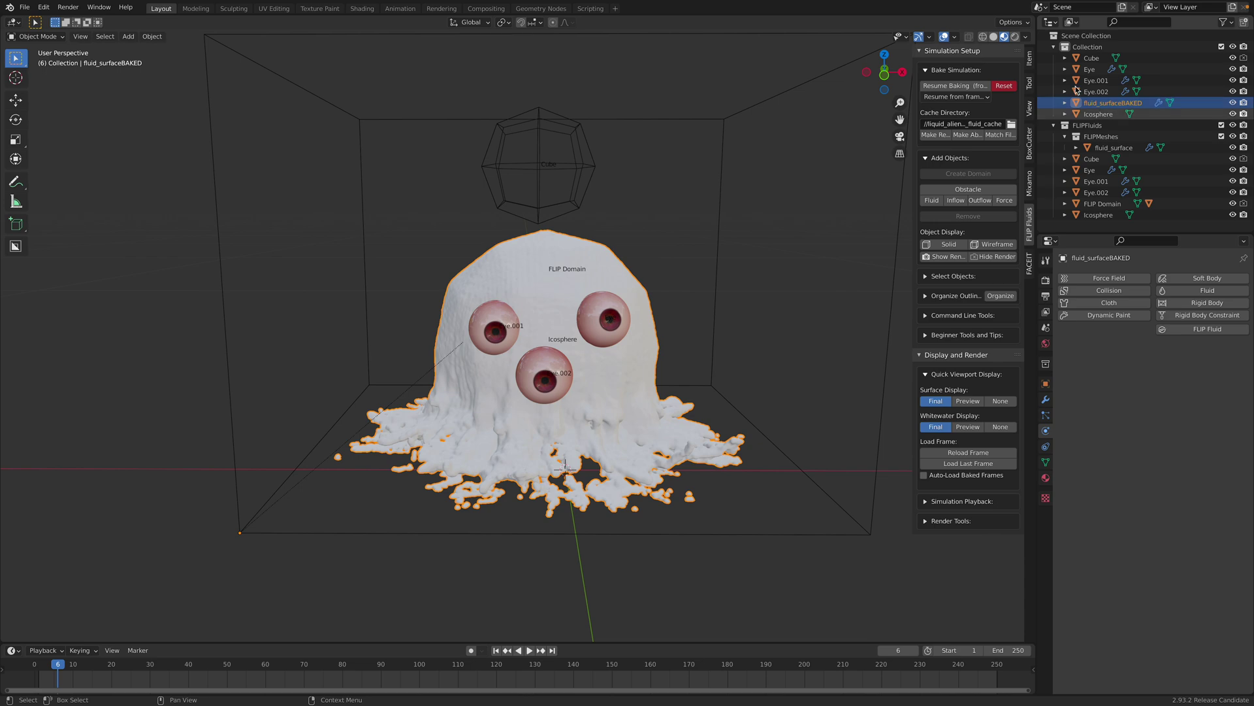
- Move the fluid_surfaceBAKED mesh sideways away from the simulated surface as a test, and undo the move
click(1030, 61)
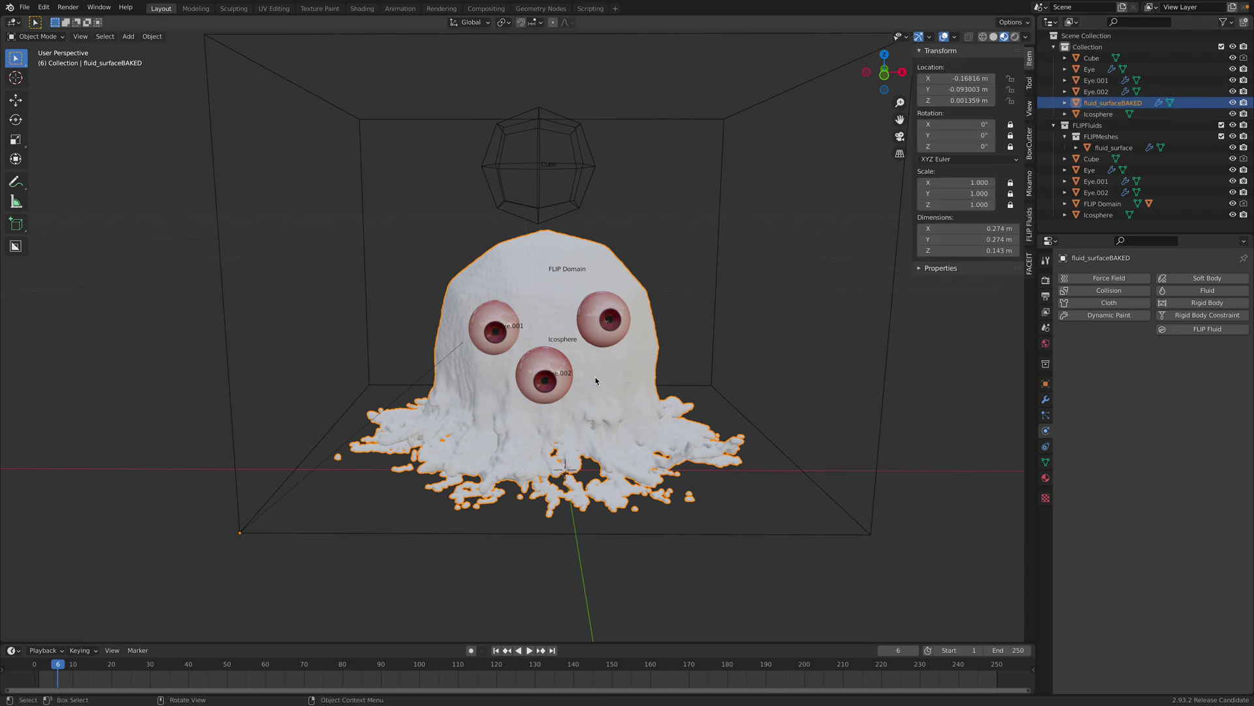
scroll(522, 327, down, 3)
key(g)
click(385, 362)
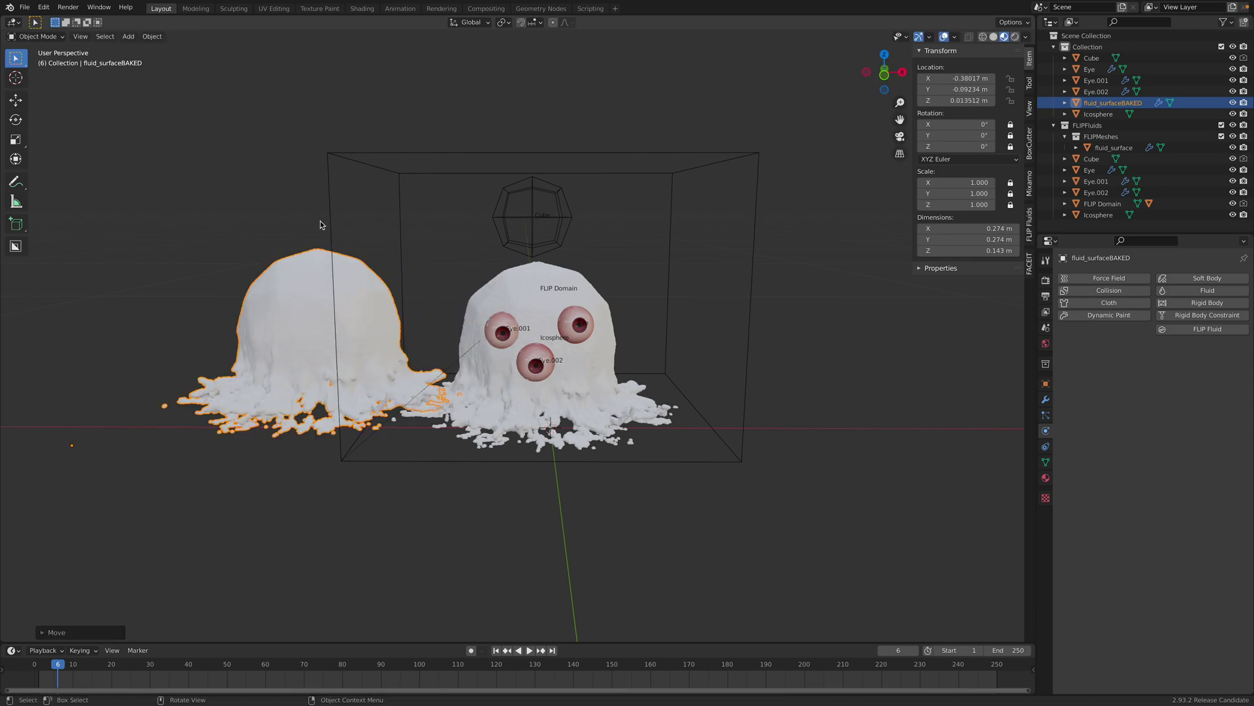
key(ctrl+z)
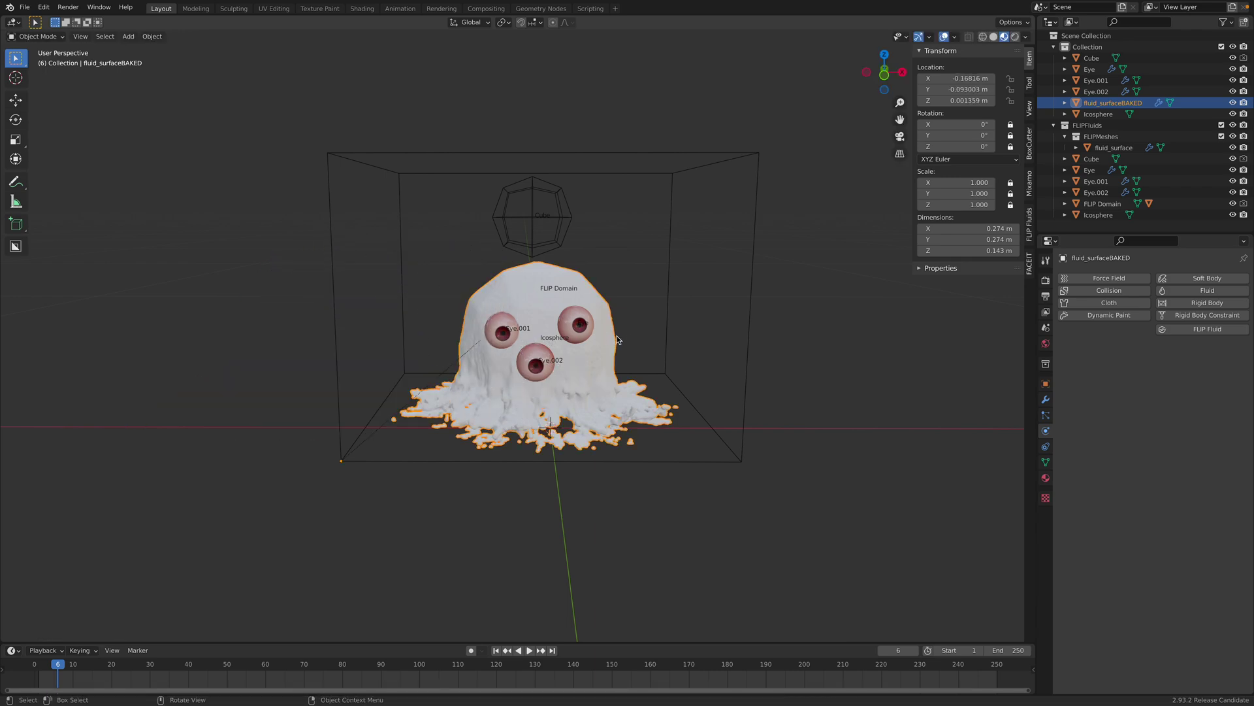
- Make fluid_surfaceBAKED a FLIP Fluids obstacle and reset the existing simulation bake
scroll(615, 336, up, 1)
middle_drag(638, 336, 615, 336)
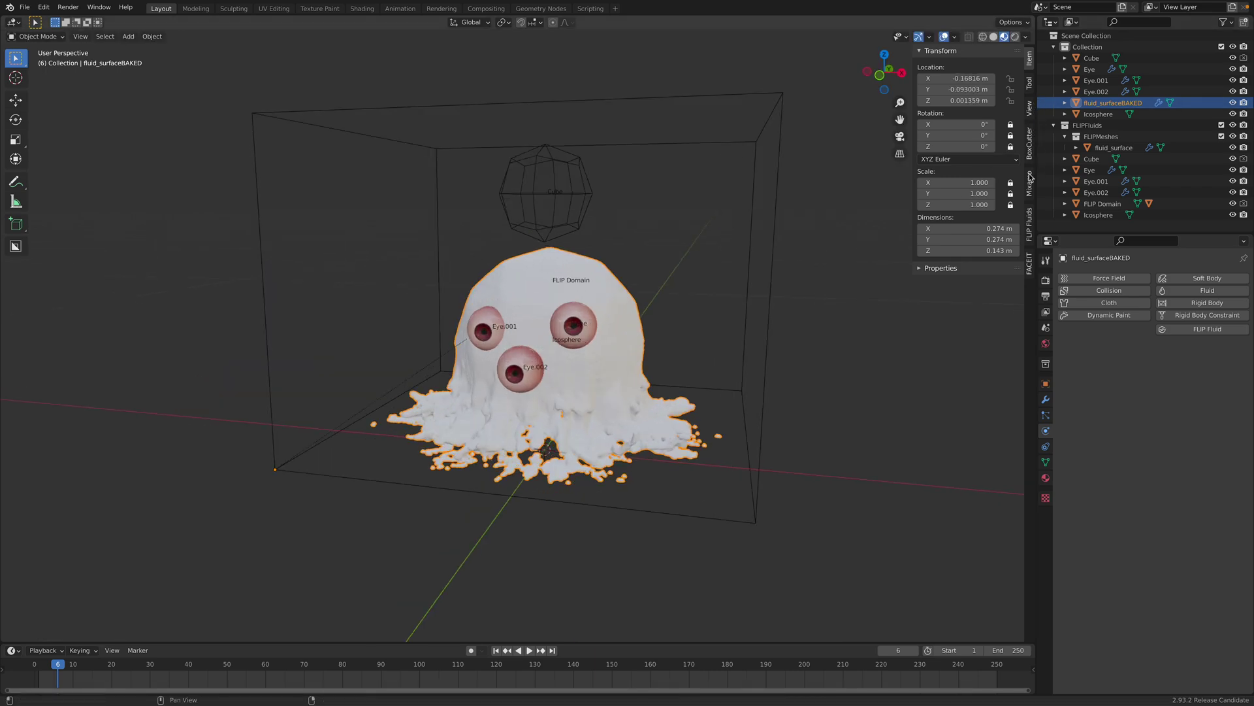
click(1031, 228)
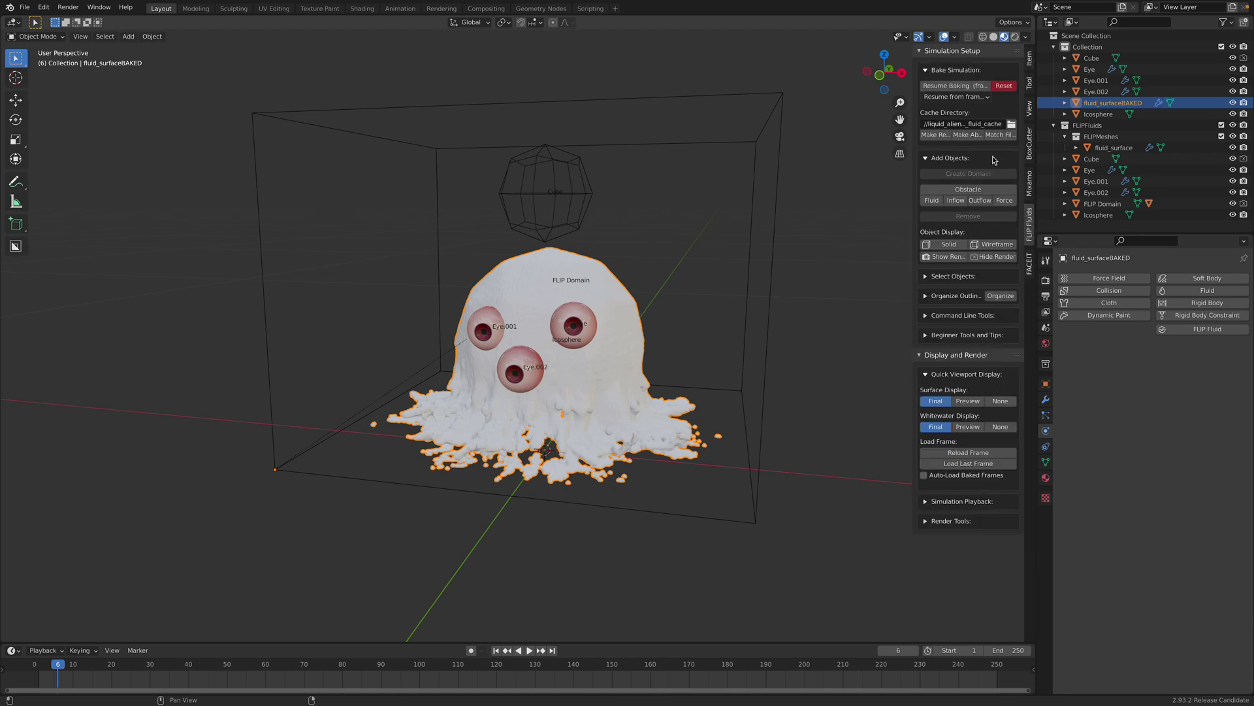
click(976, 189)
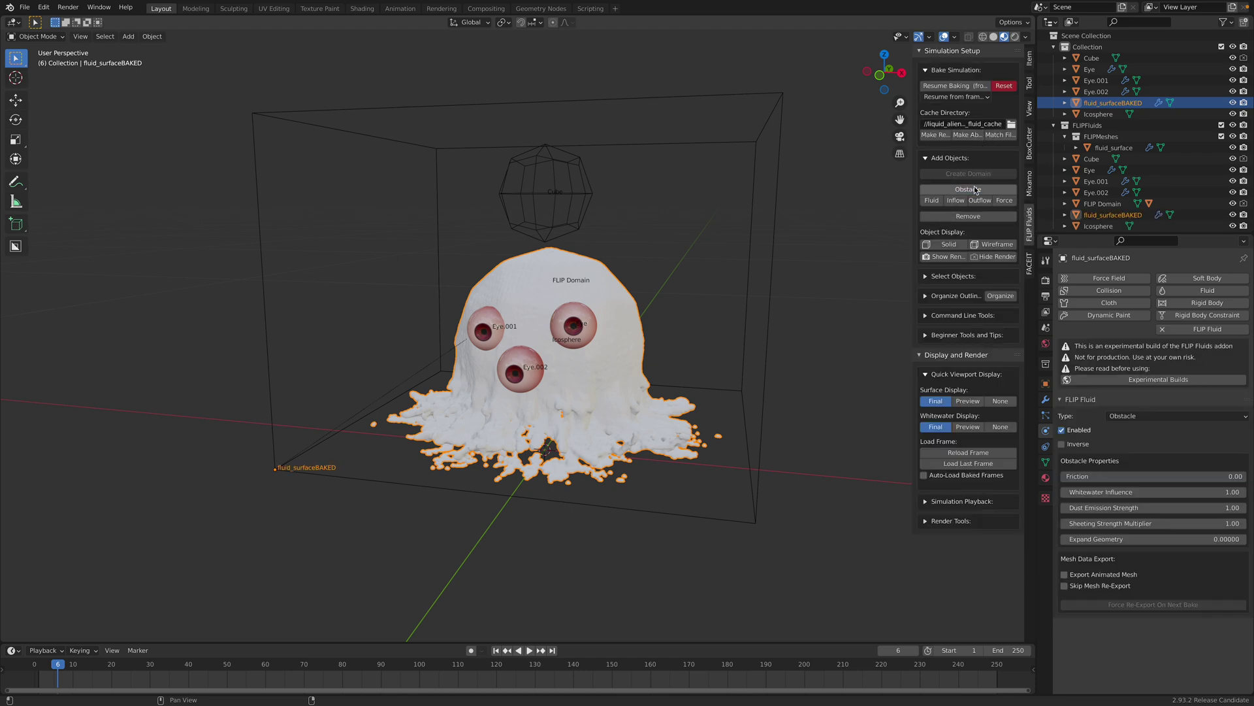
click(1003, 85)
- Check on the eye objects whether their FLIP Fluid obstacle is enabled
middle_drag(686, 287, 646, 295)
scroll(647, 294, up, 1)
click(621, 315)
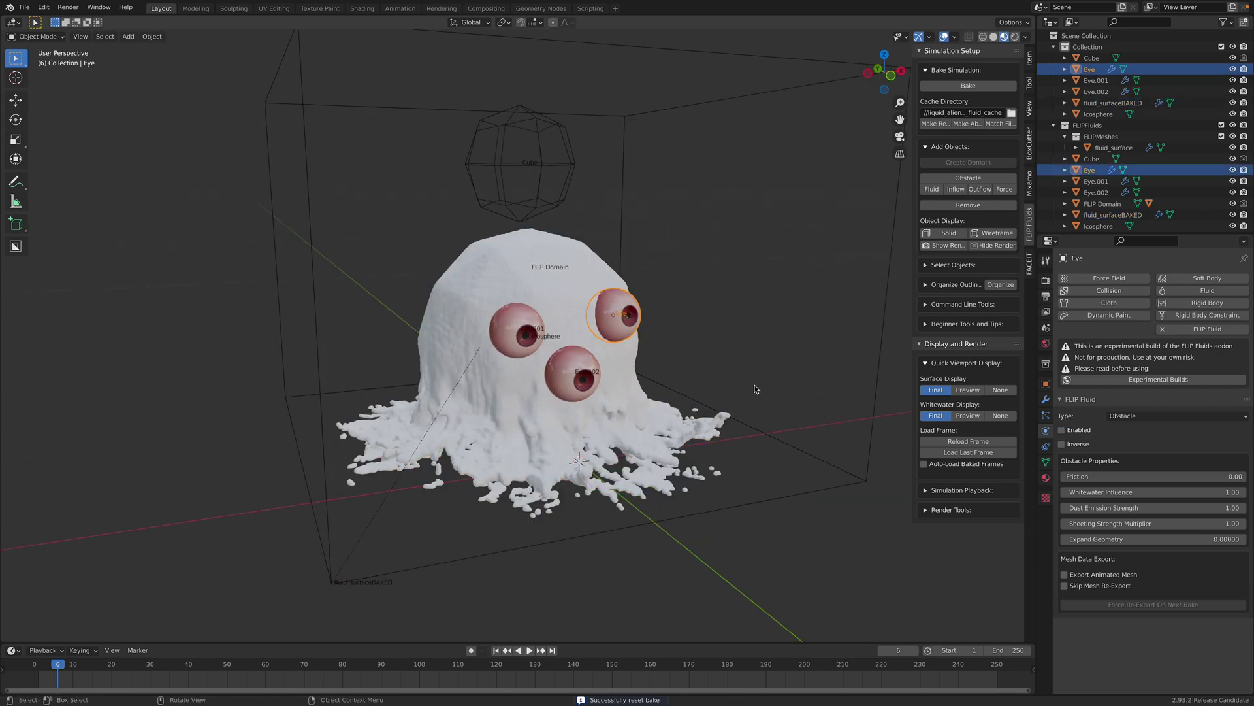
click(1062, 430)
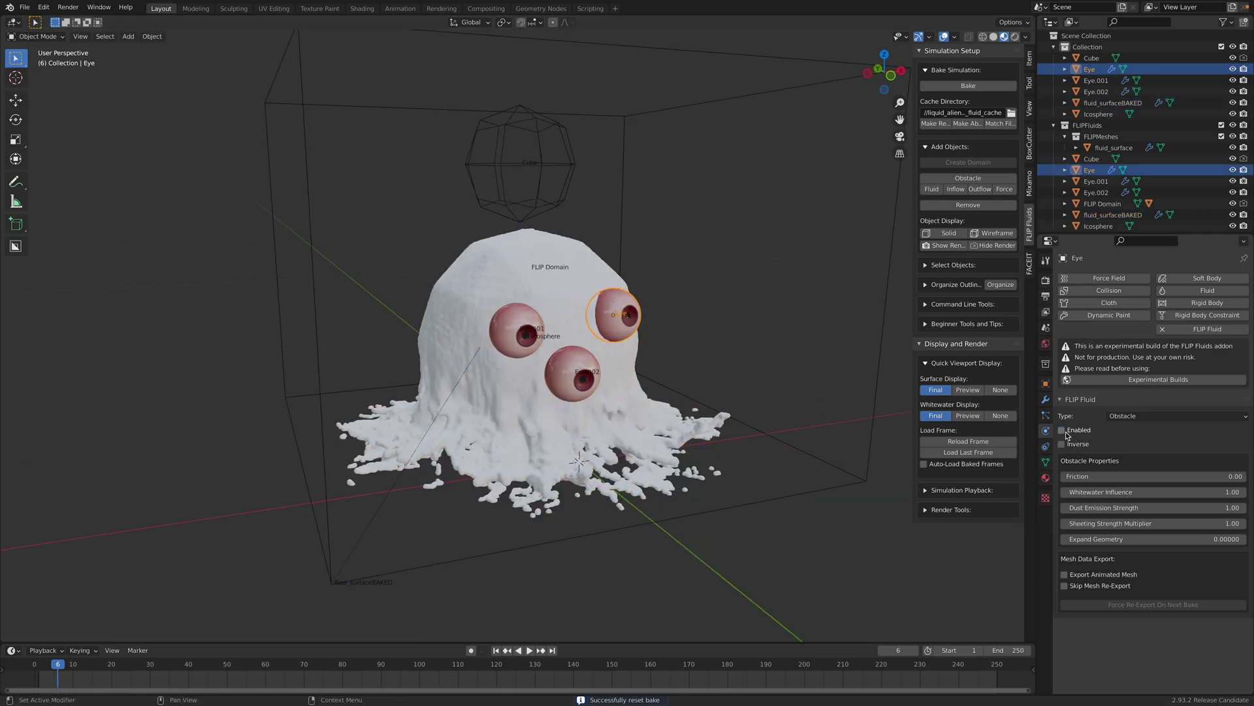
click(533, 338)
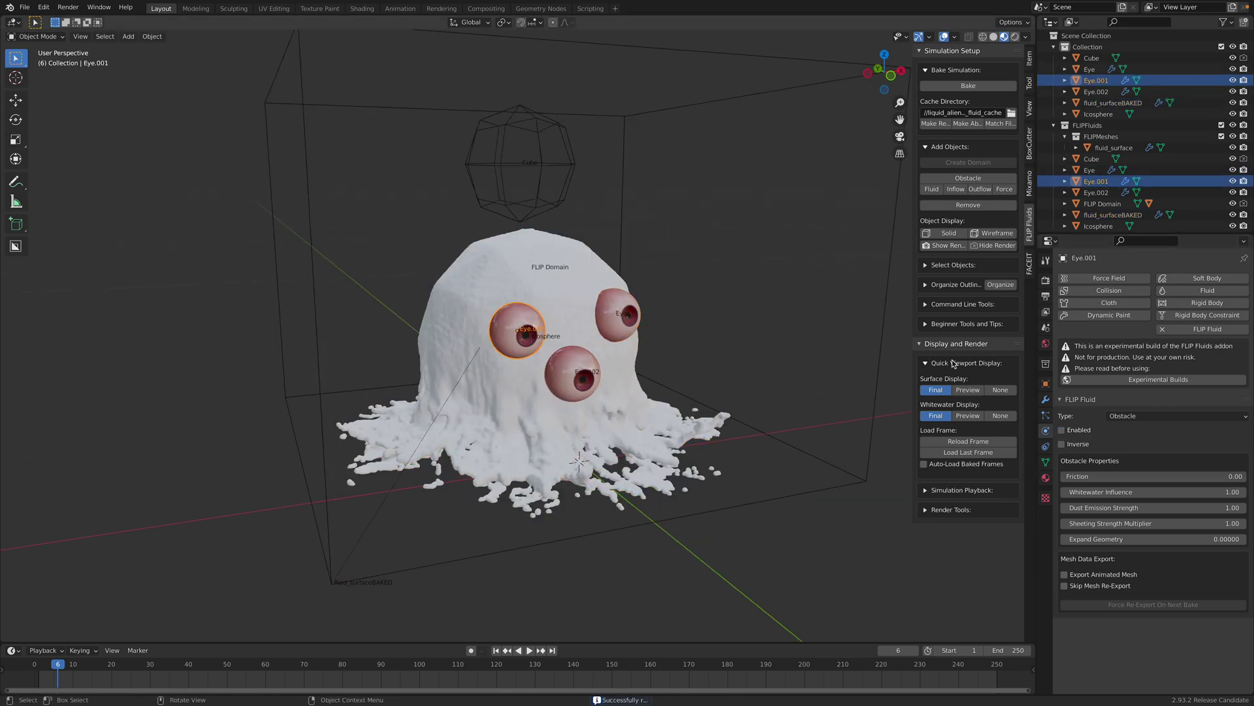
click(570, 358)
middle_drag(572, 358, 595, 360)
scroll(594, 362, up, 1)
- Save the file and start a new simulation bake, with the timeline returned to frame 1
key(ctrl+s)
scroll(602, 364, down, 1)
click(593, 158)
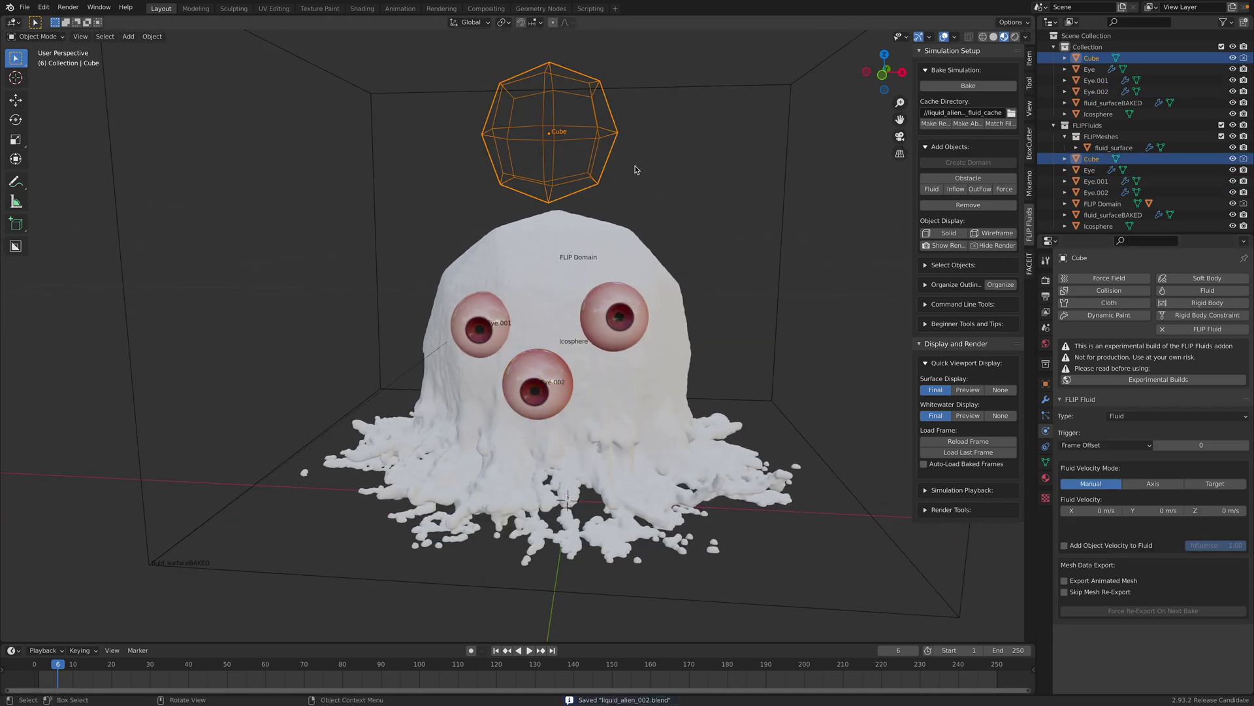
click(942, 85)
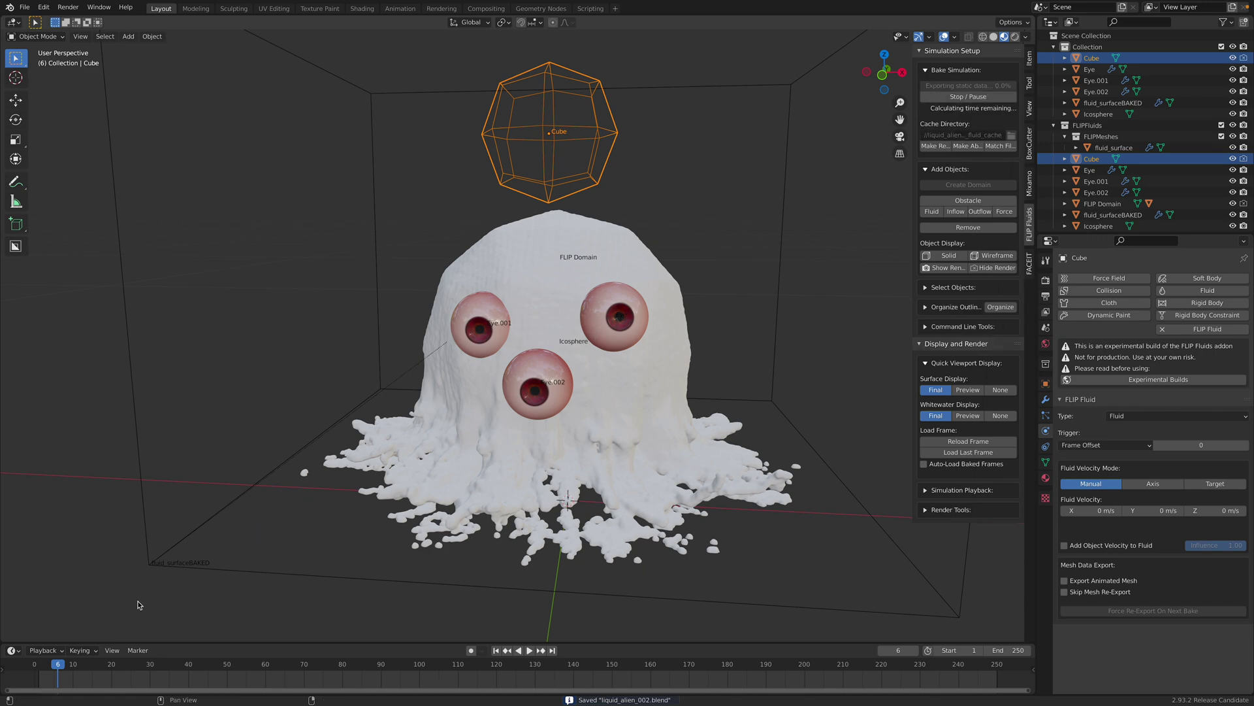
click(496, 651)
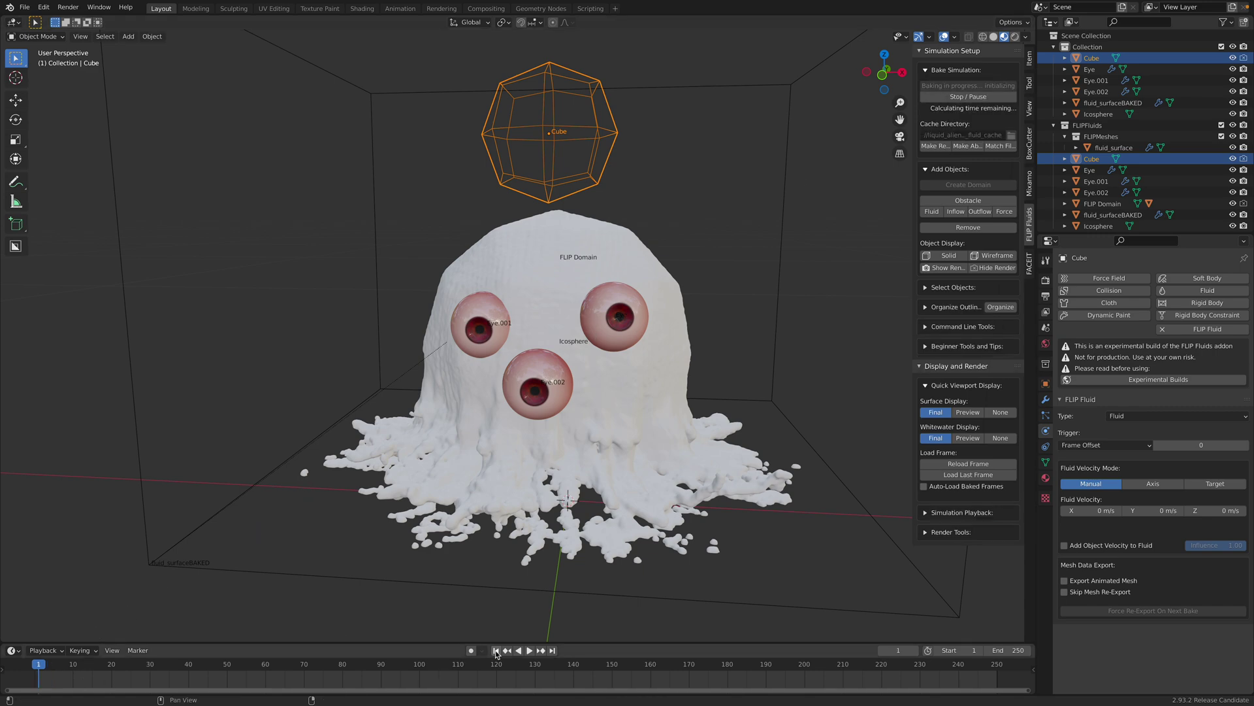
- Select the FLIP Domain and review its bake progress, resolution and grid information
middle_drag(487, 542, 495, 543)
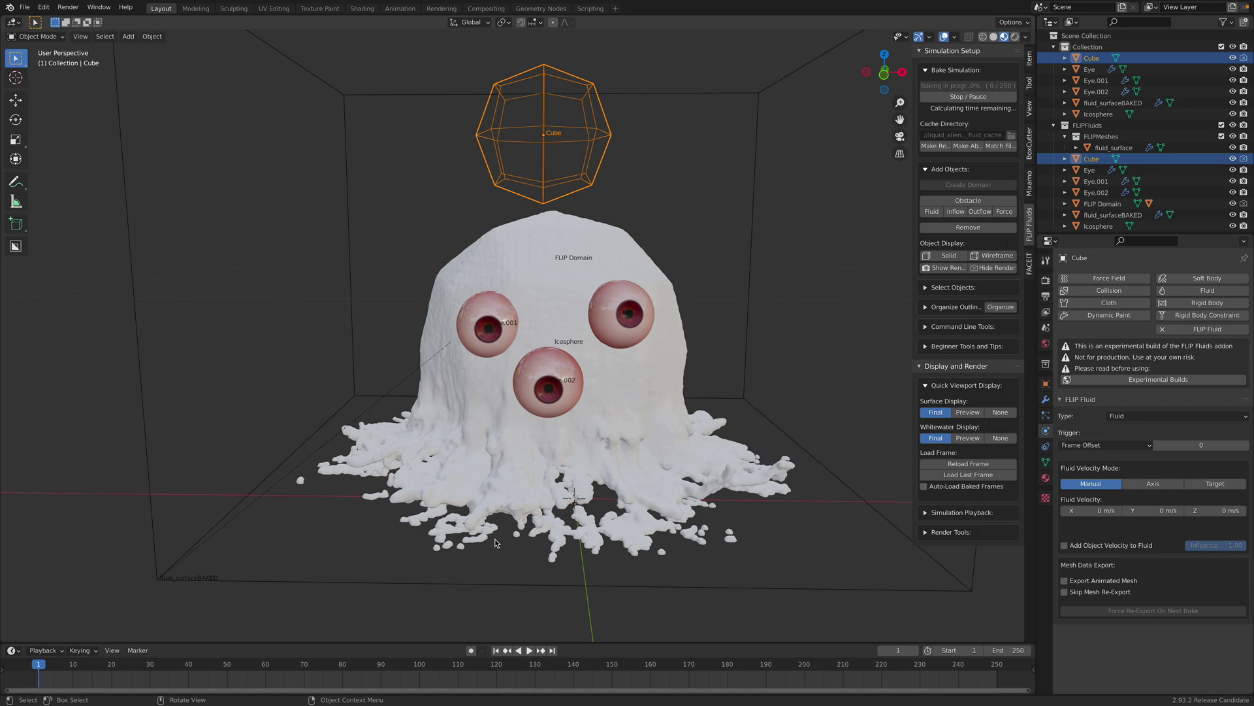
middle_drag(710, 331, 752, 329)
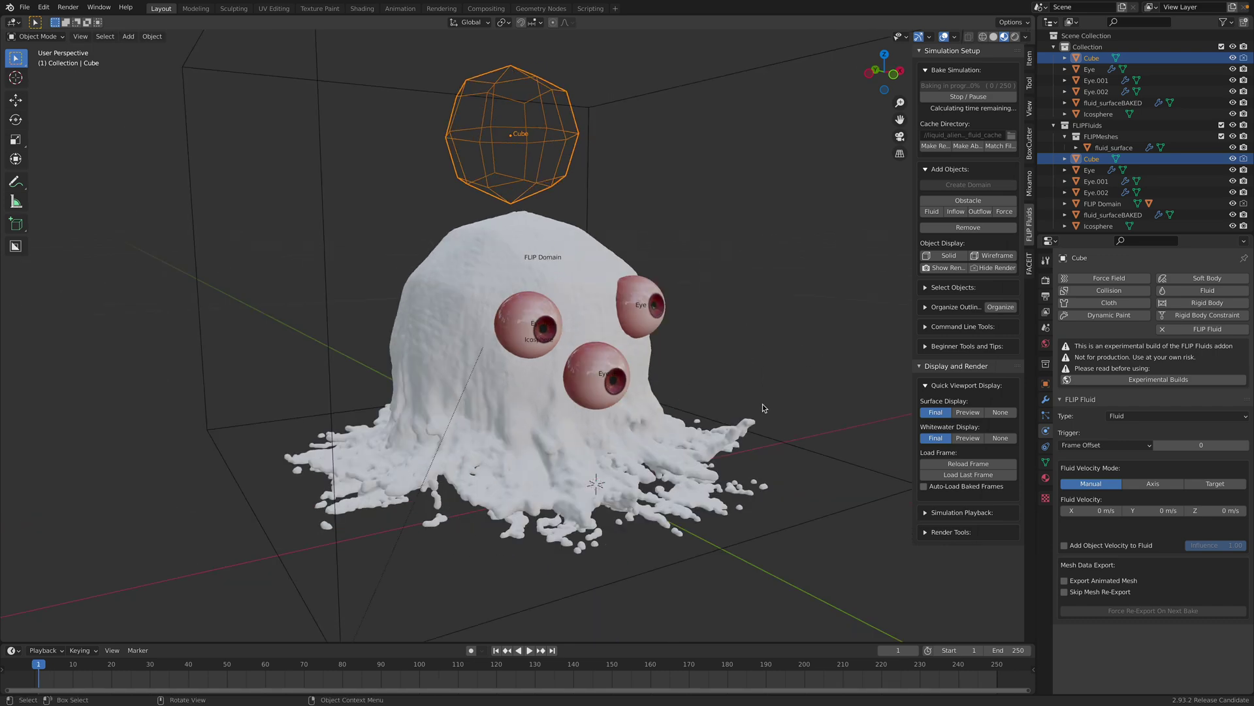
scroll(793, 438, down, 2)
click(788, 437)
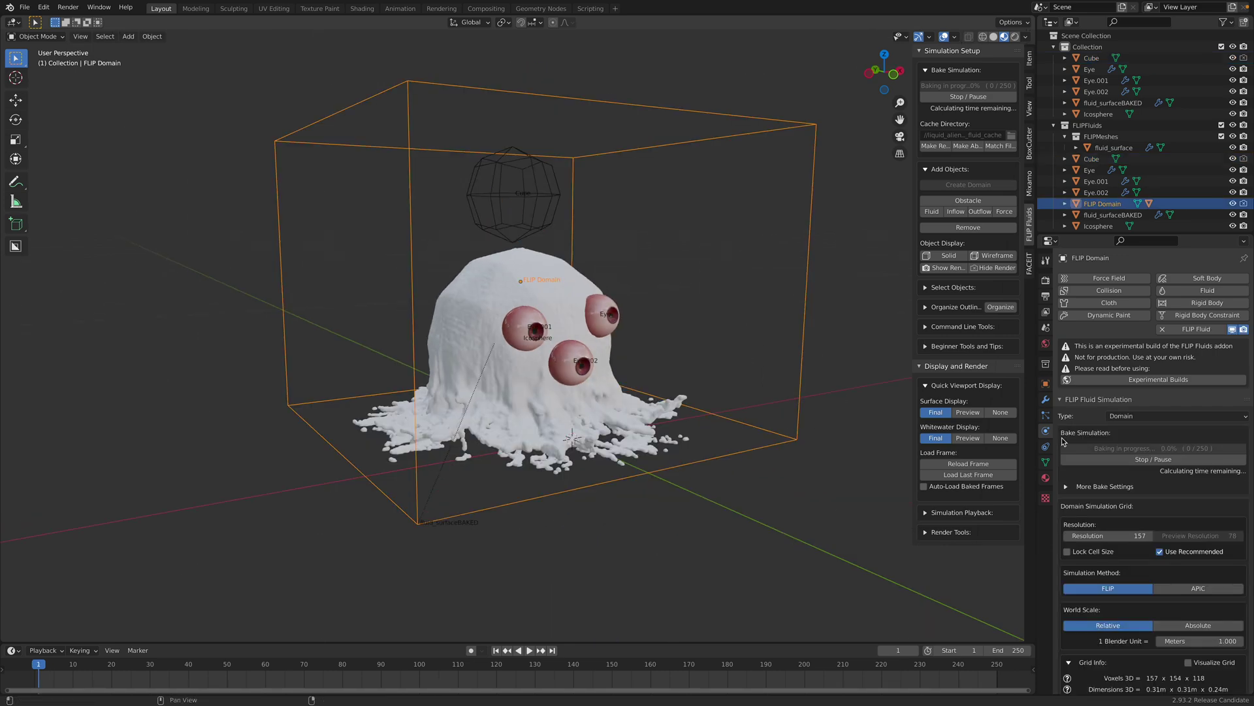
scroll(1117, 523, down, 2)
scroll(1118, 523, down, 4)
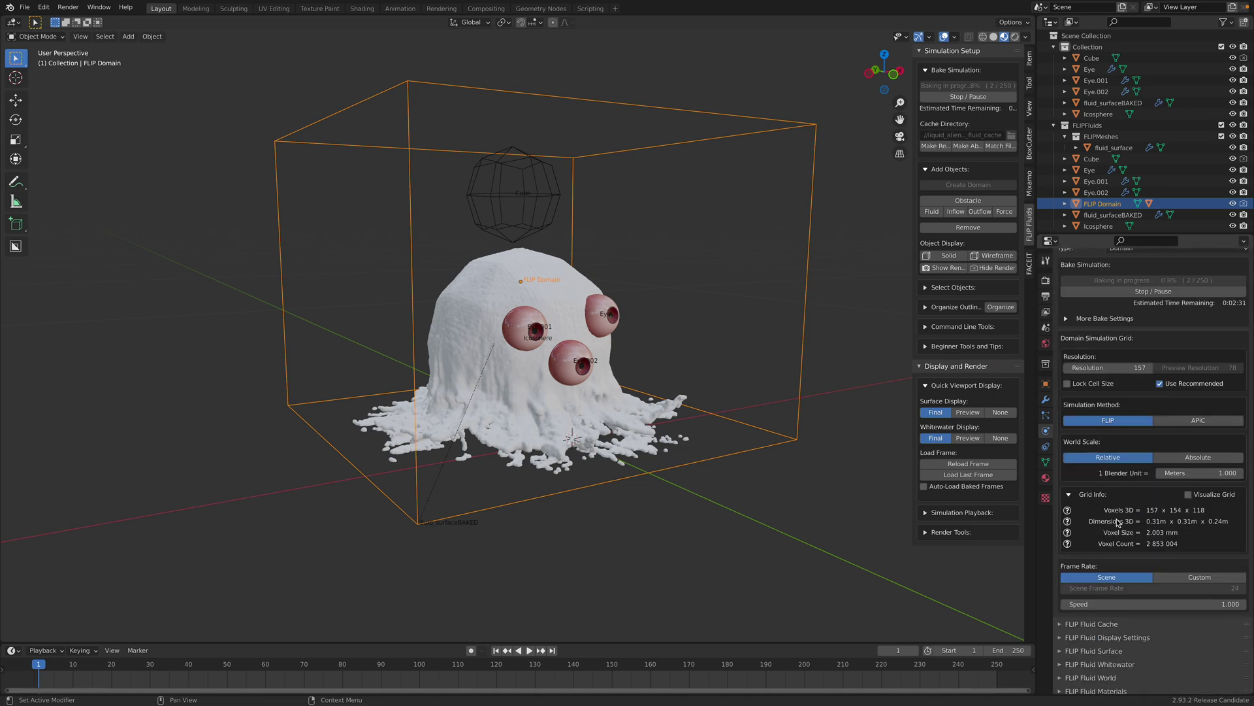
scroll(1150, 503, down, 2)
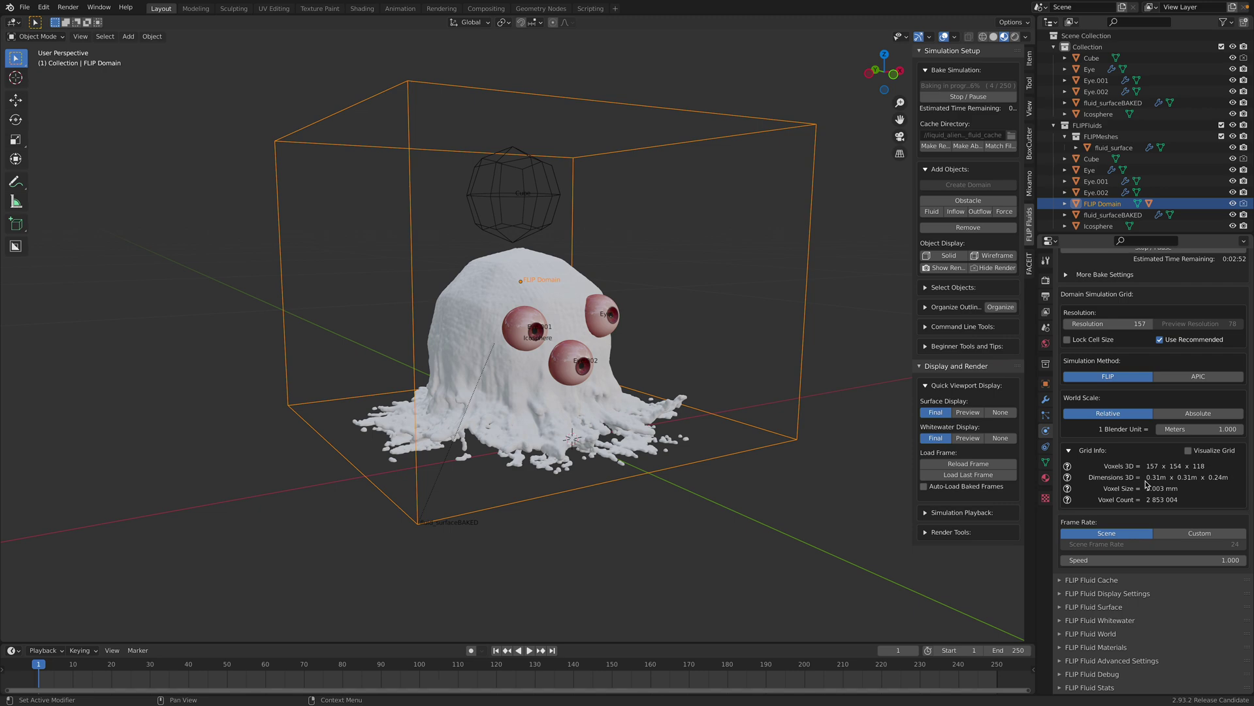
scroll(1138, 388, up, 2)
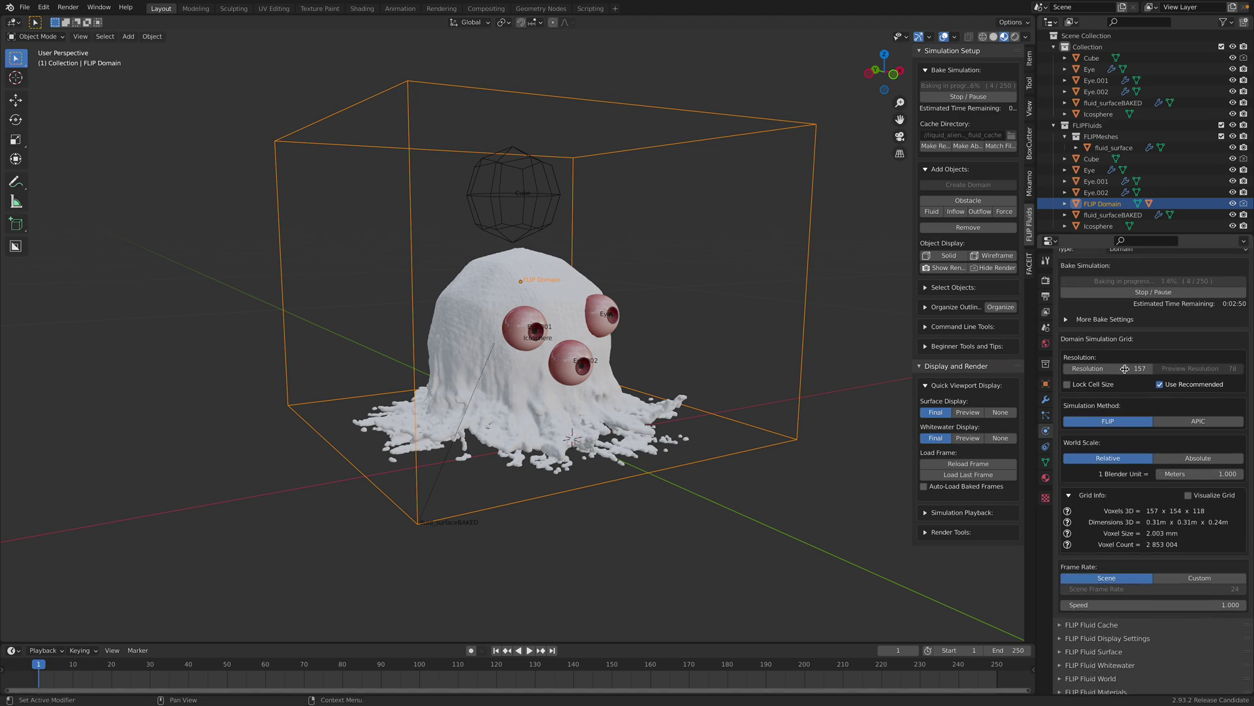
middle_drag(752, 366, 712, 355)
middle_drag(718, 235, 703, 241)
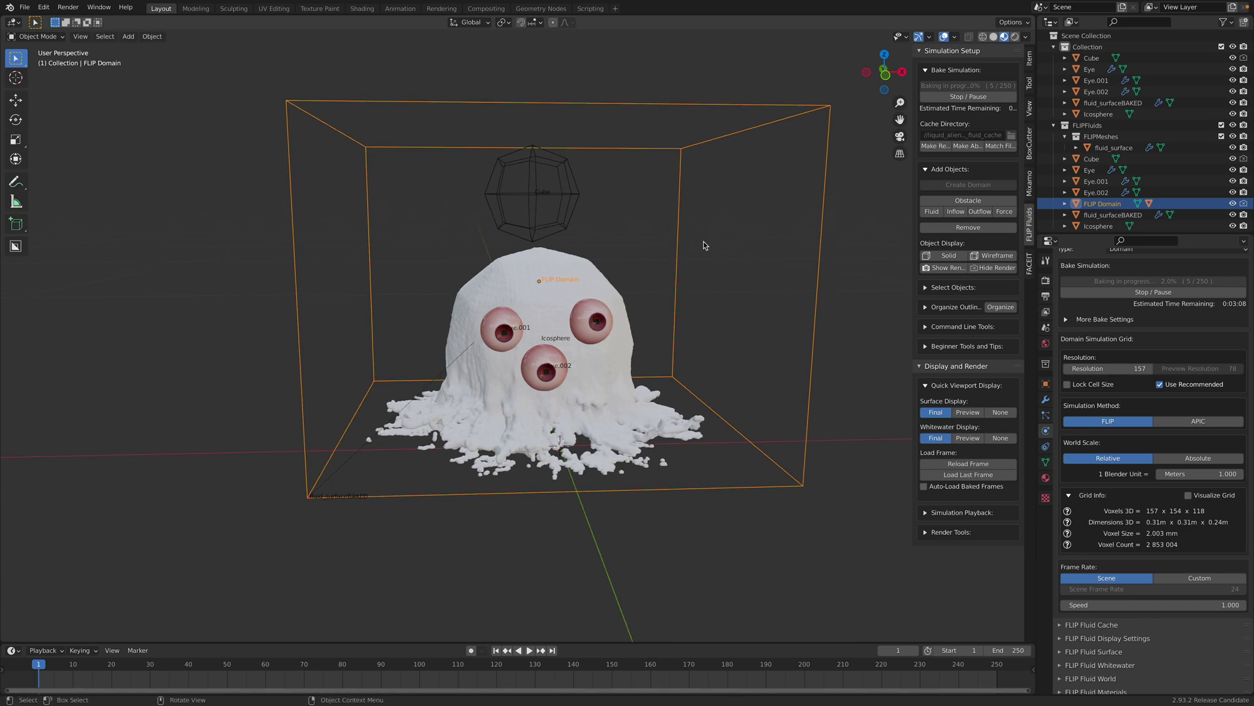
- Play the newly baked frames, step back to frame 4, and examine the liquid flowing over the baked head and eyes
key(space)
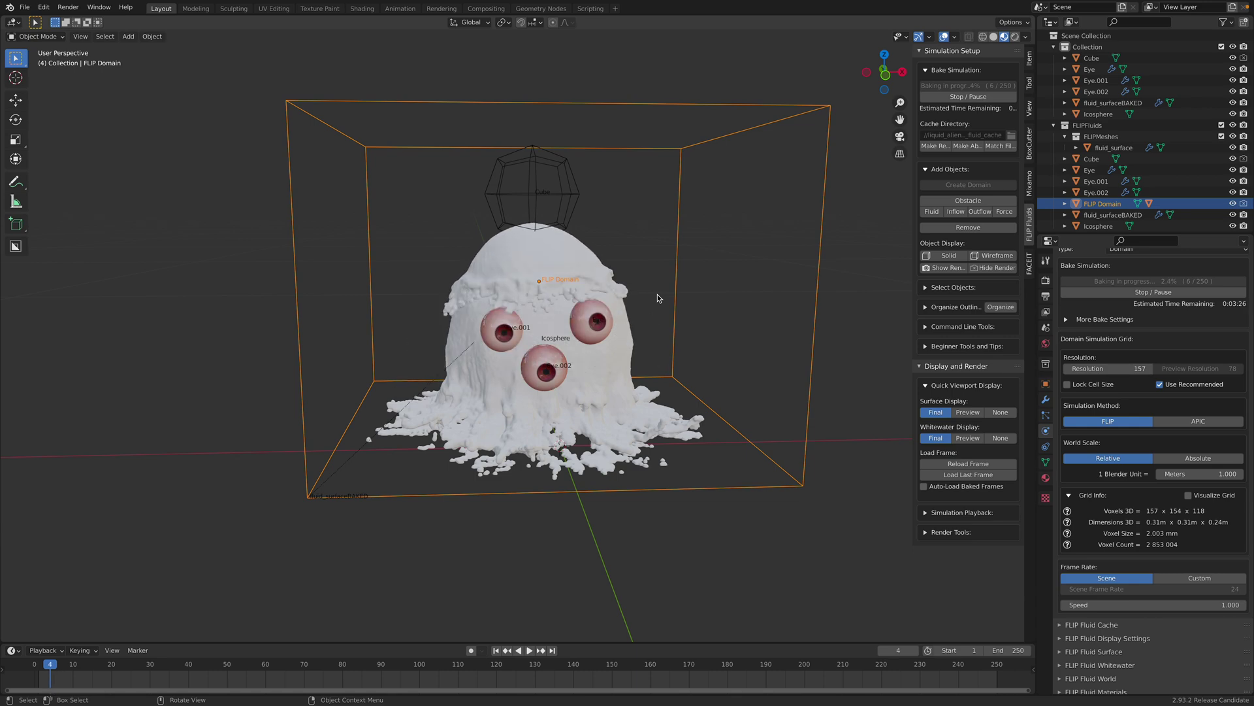
middle_drag(742, 213, 653, 246)
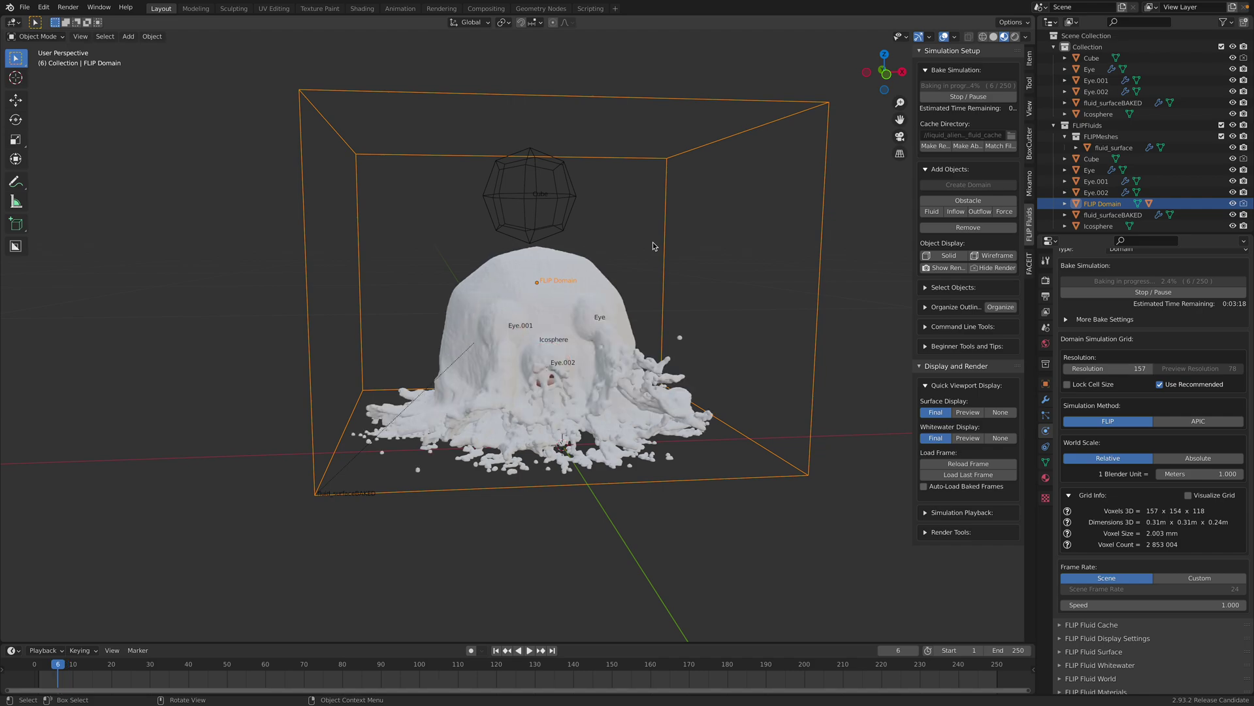
middle_drag(673, 275, 738, 310)
scroll(601, 322, up, 3)
middle_drag(602, 322, 585, 356)
scroll(587, 340, down, 2)
key(Left)
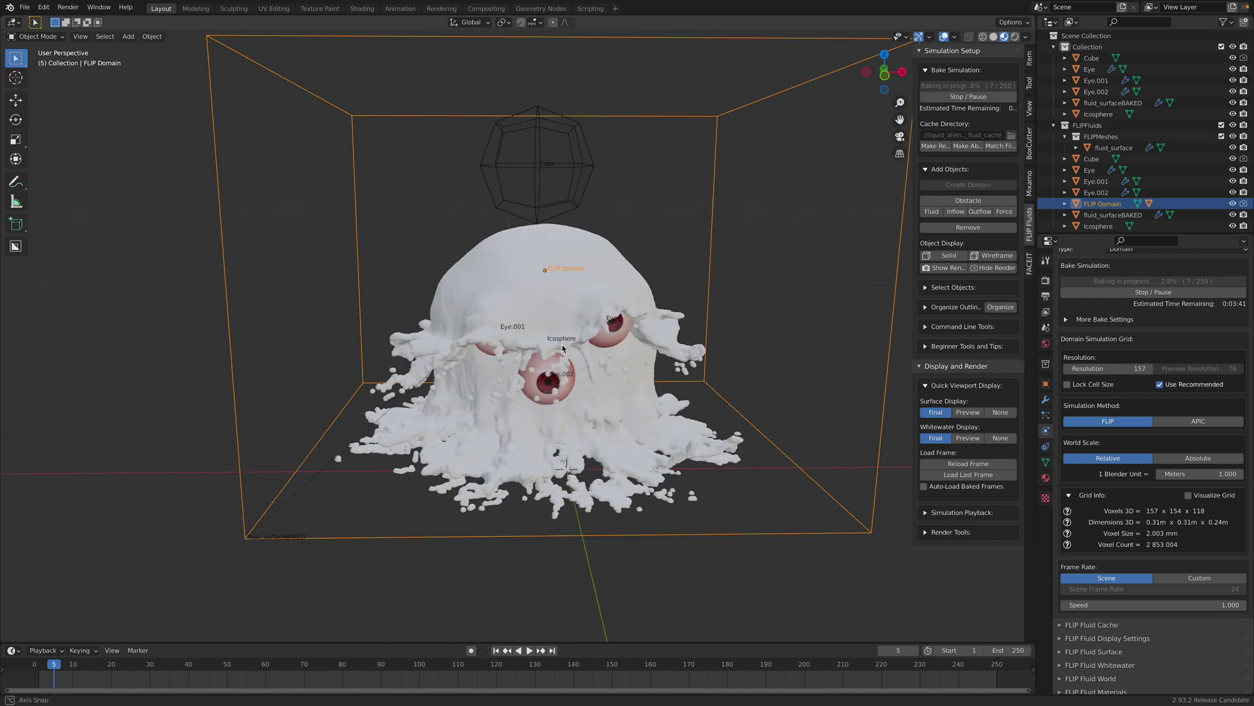
scroll(564, 348, up, 1)
key(Left)
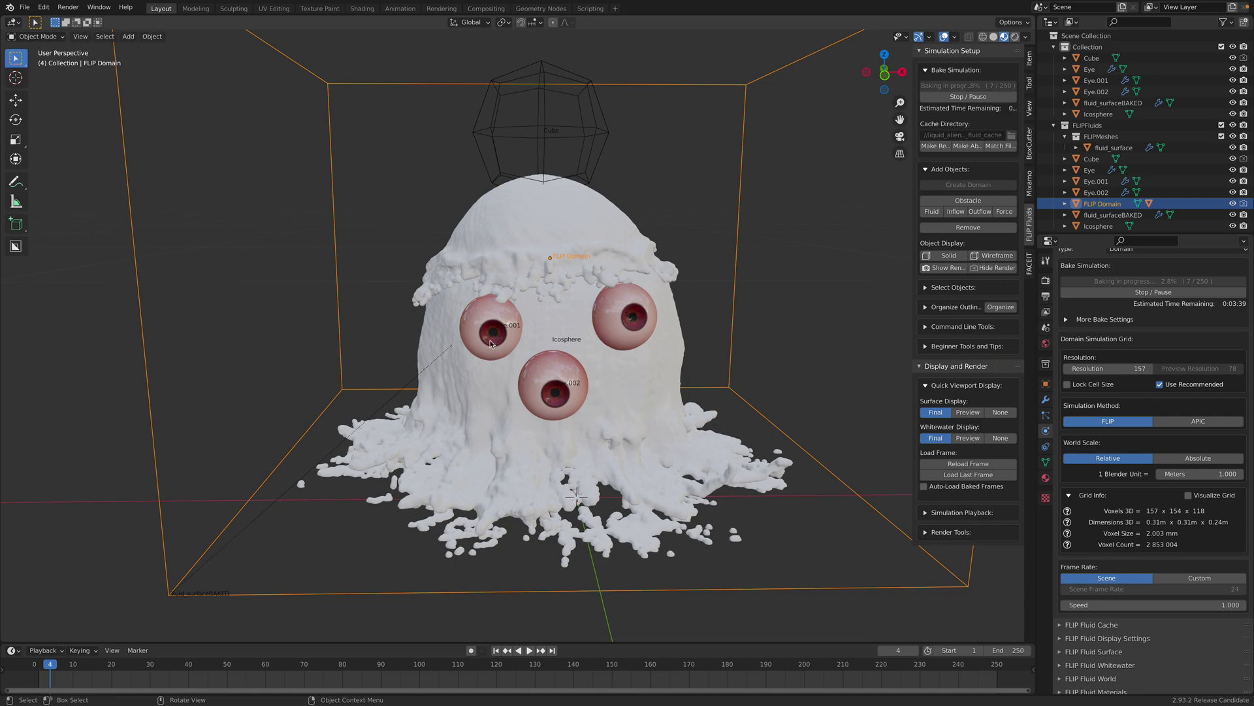
middle_drag(513, 333, 524, 330)
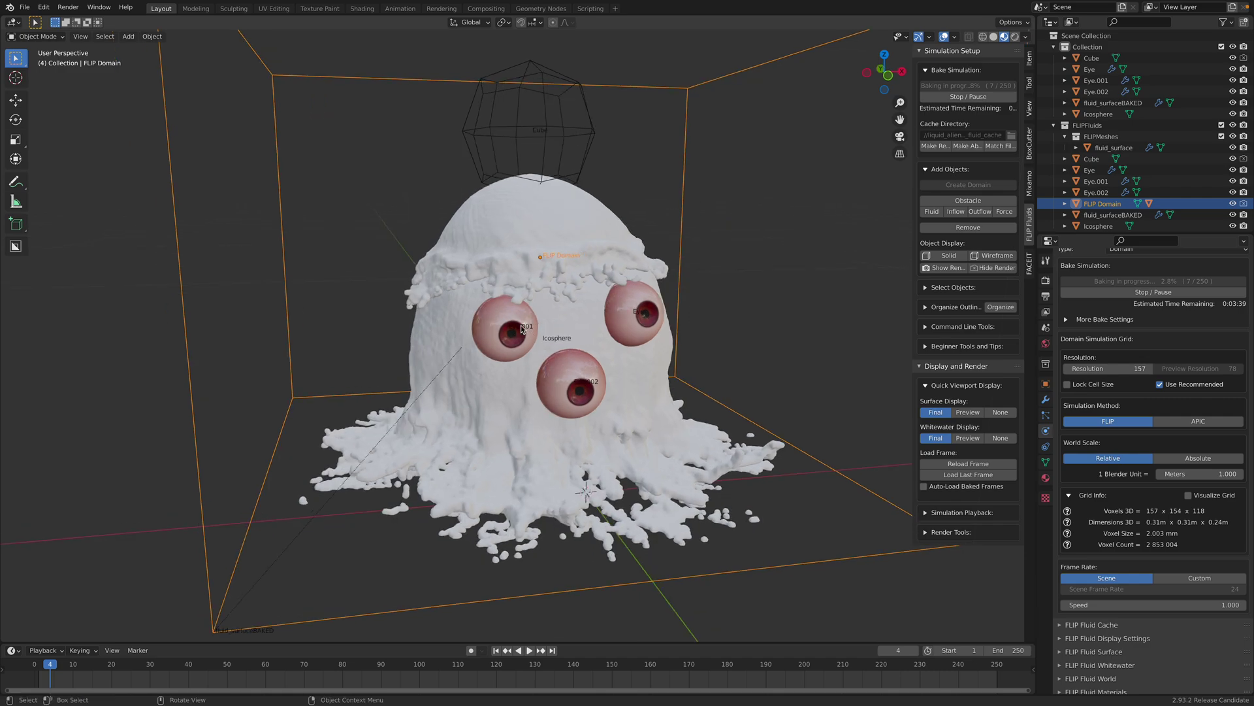
- Step through the baked frames up to frame 9 and examine how the liquid covers the head and eyes
middle_drag(521, 327, 581, 324)
key(Right)
key(Right)
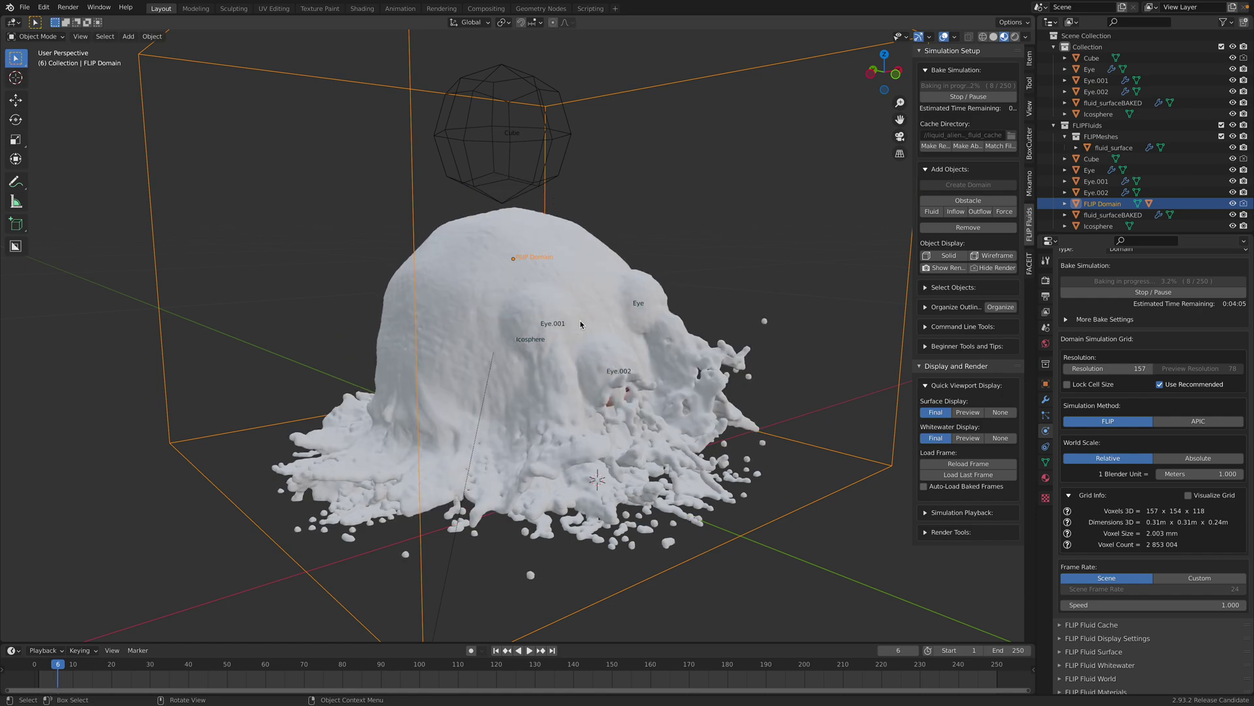
key(Right)
key(Left)
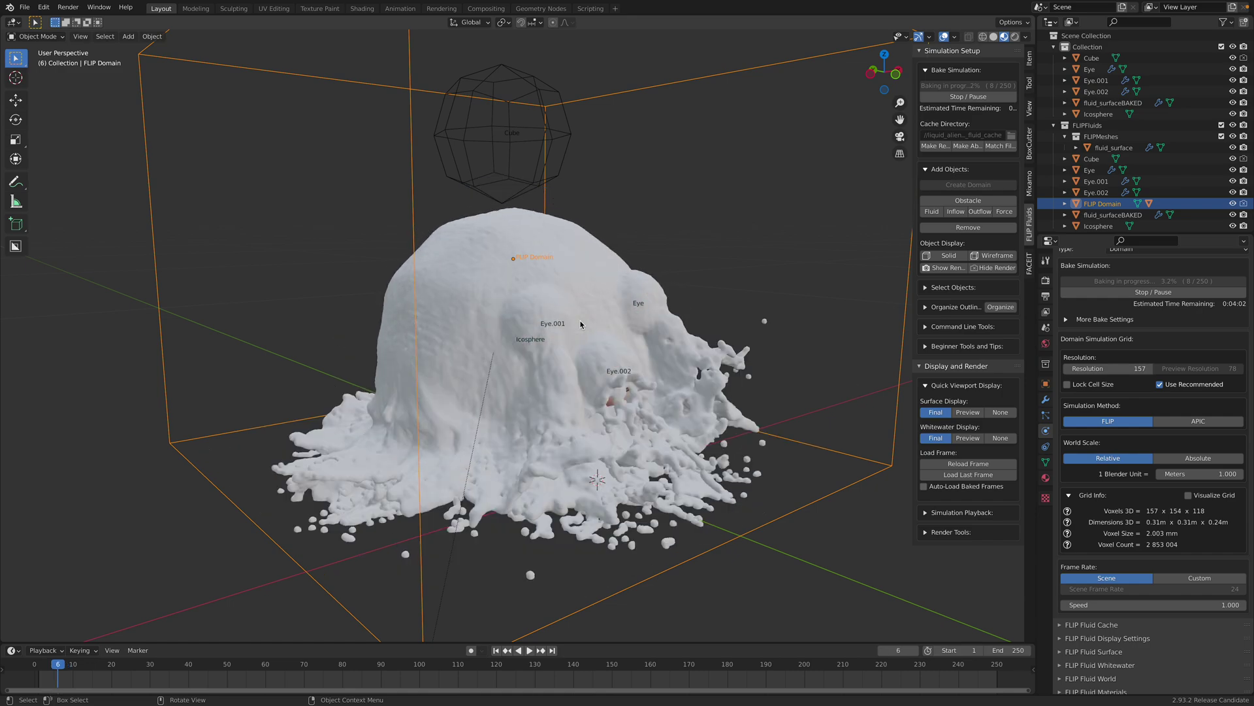
key(Right)
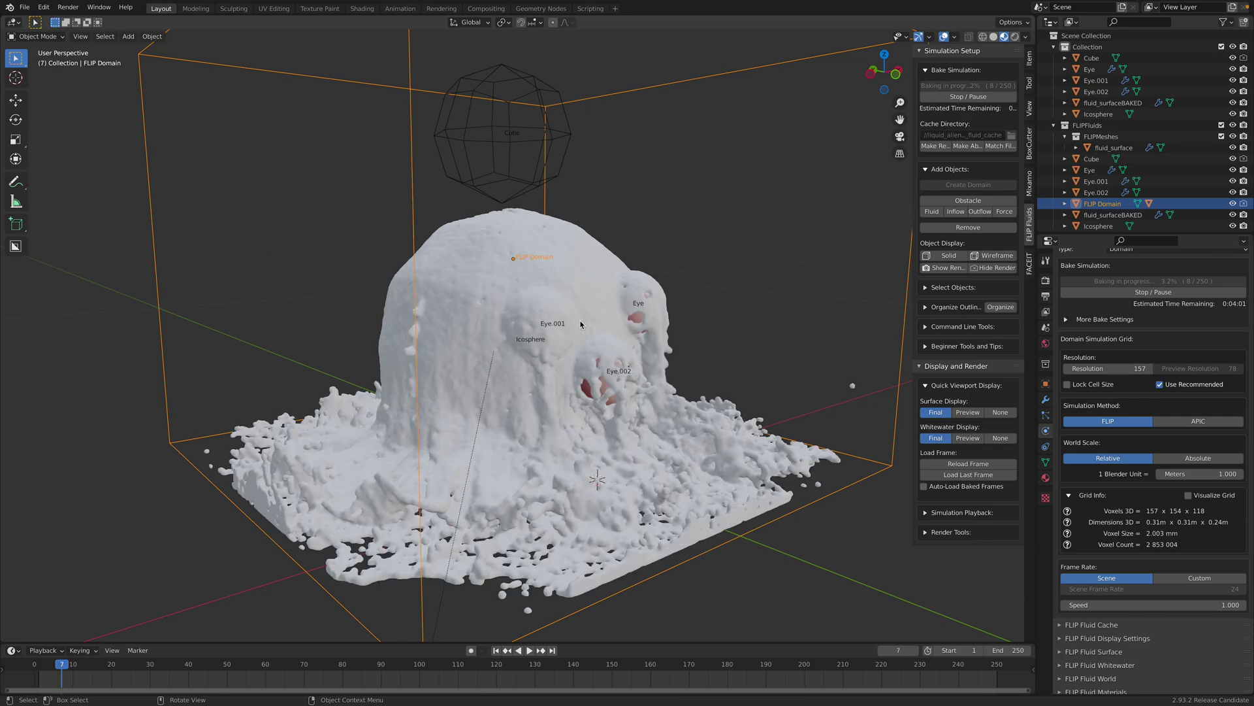
key(Right)
key(Right)
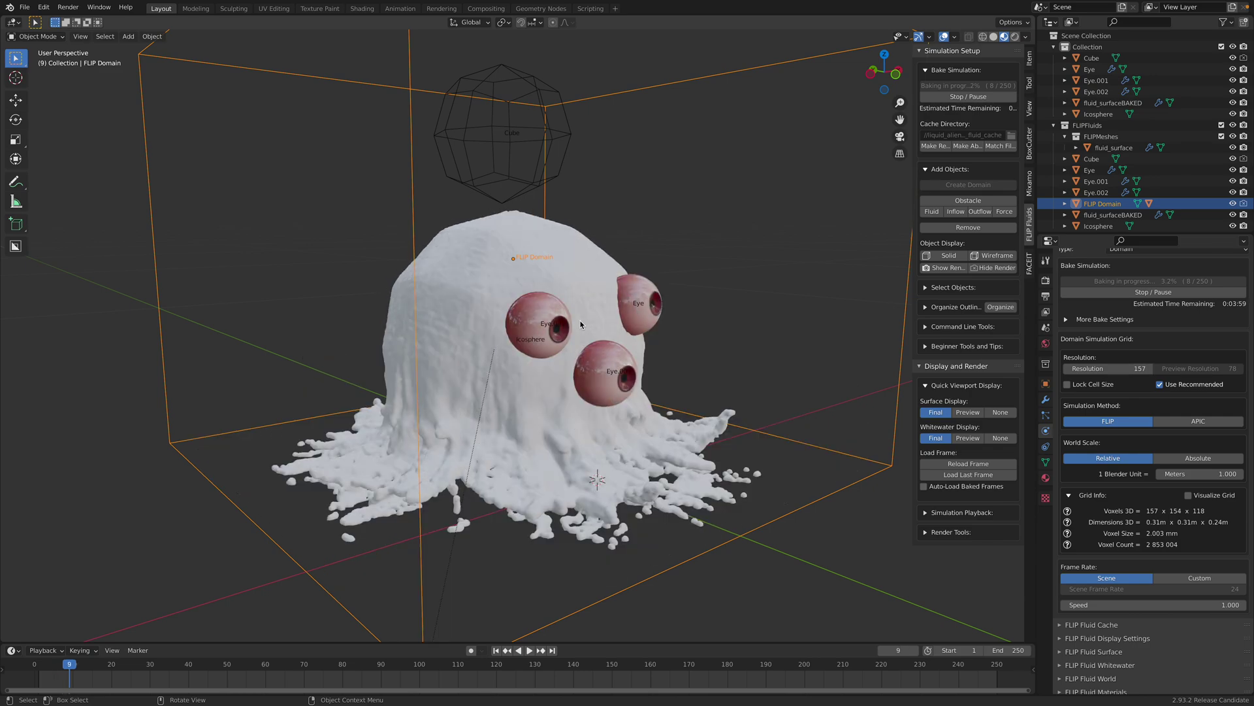
key(Left)
middle_drag(653, 324, 596, 382)
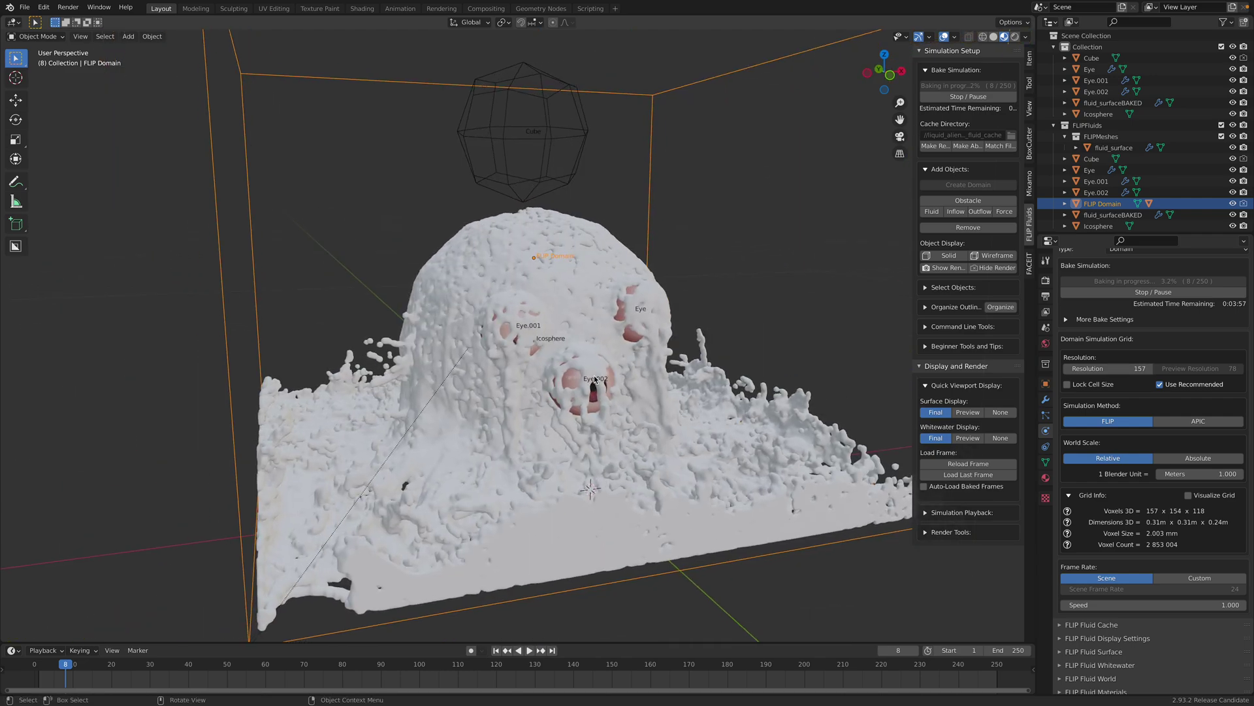
key(Right)
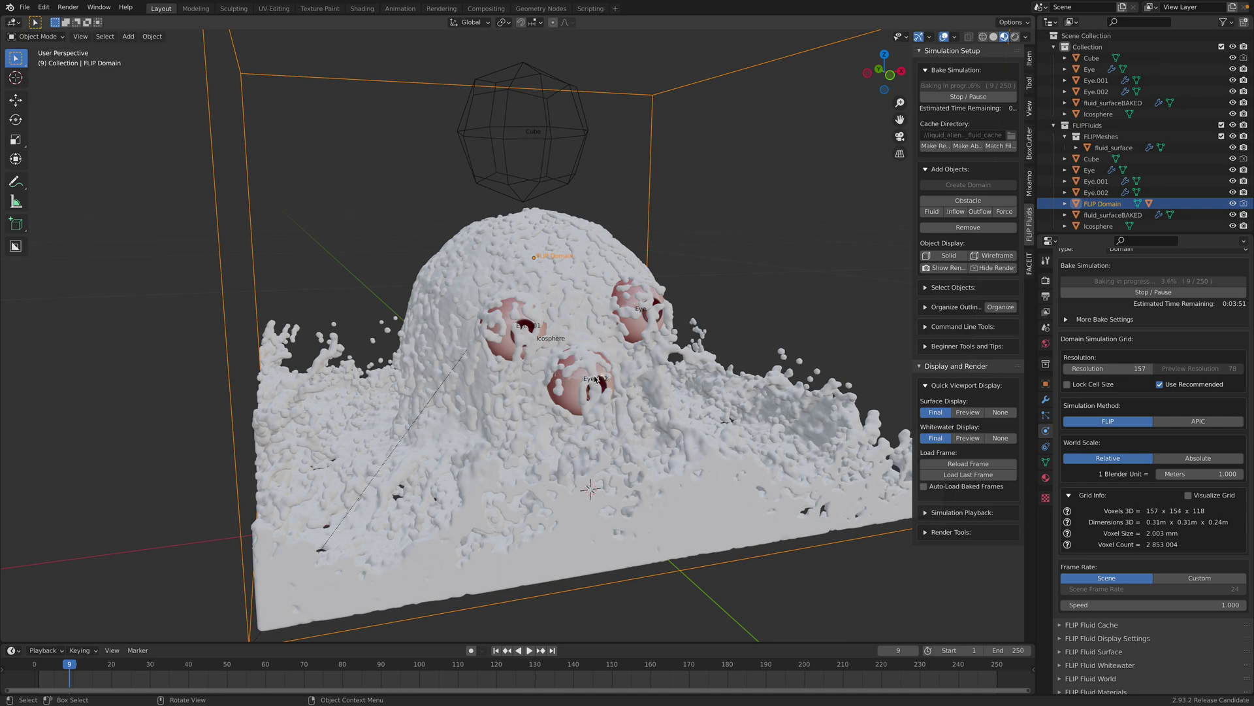
- Step back through the baked frames, compare frames 4 to 6, and settle on frame 5
key(Left)
key(Left)
key(Left)
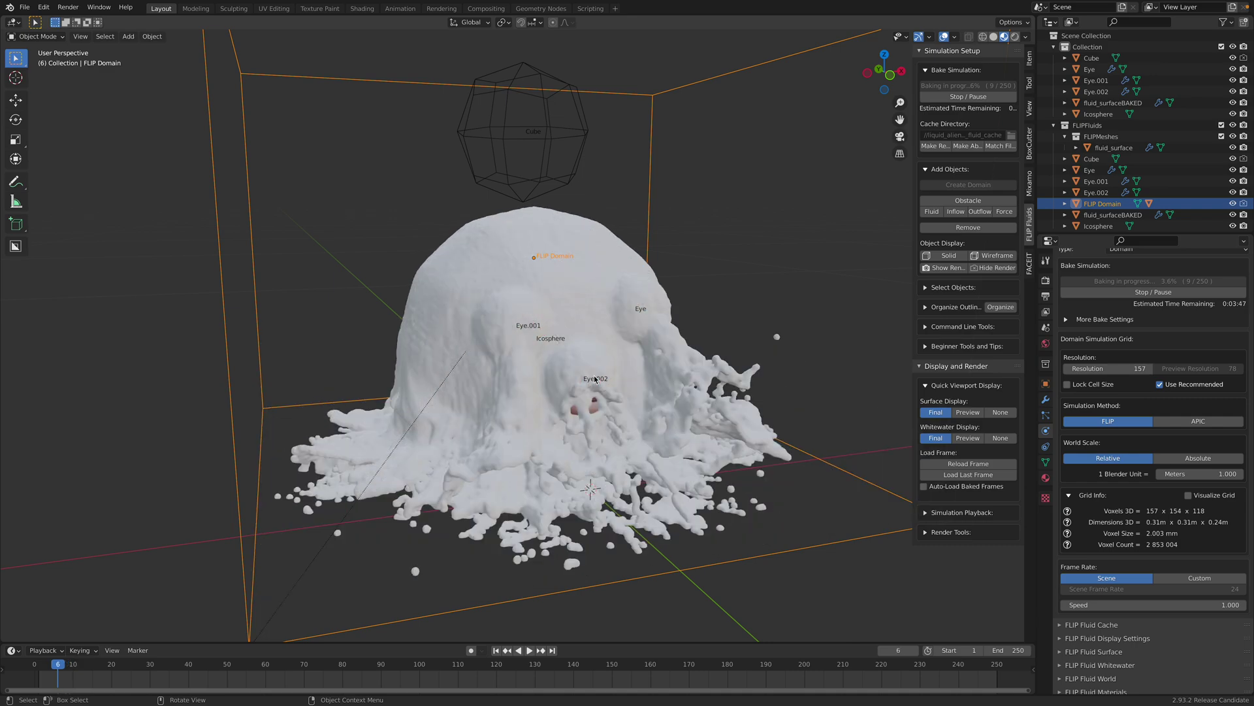
key(Left)
key(Left)
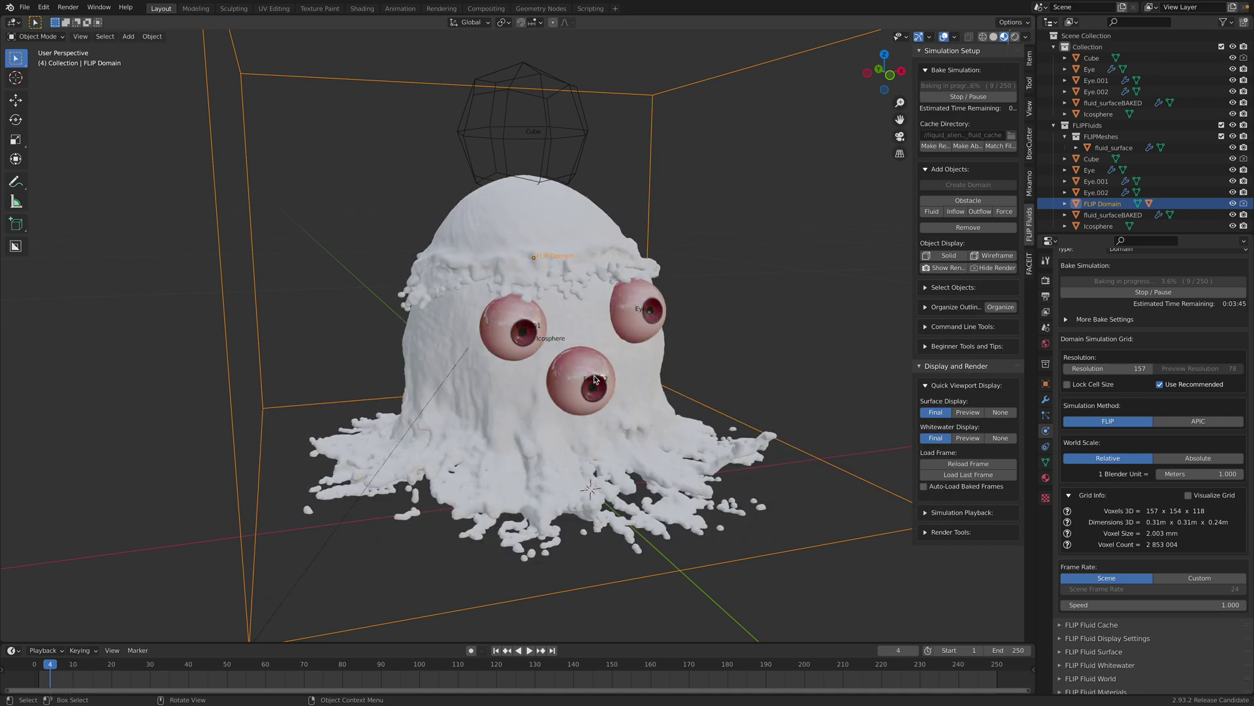
key(Right)
middle_drag(575, 370, 589, 352)
key(Right)
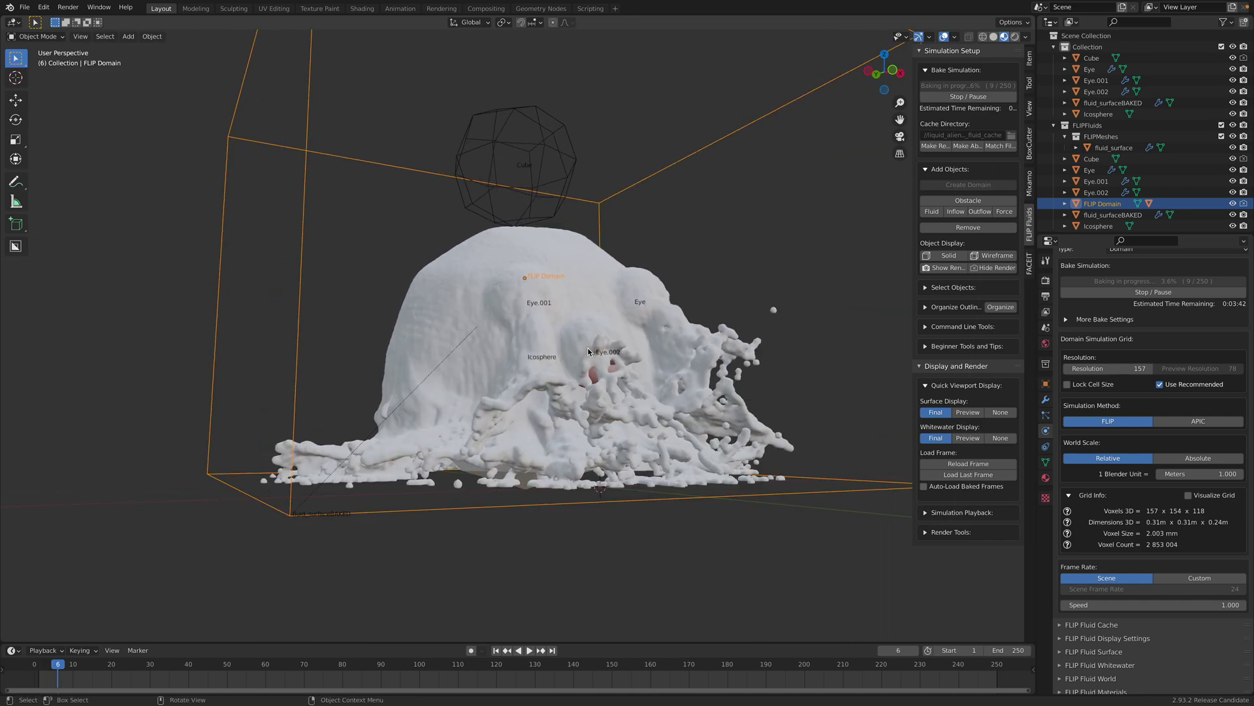
key(Left)
middle_drag(628, 289, 611, 350)
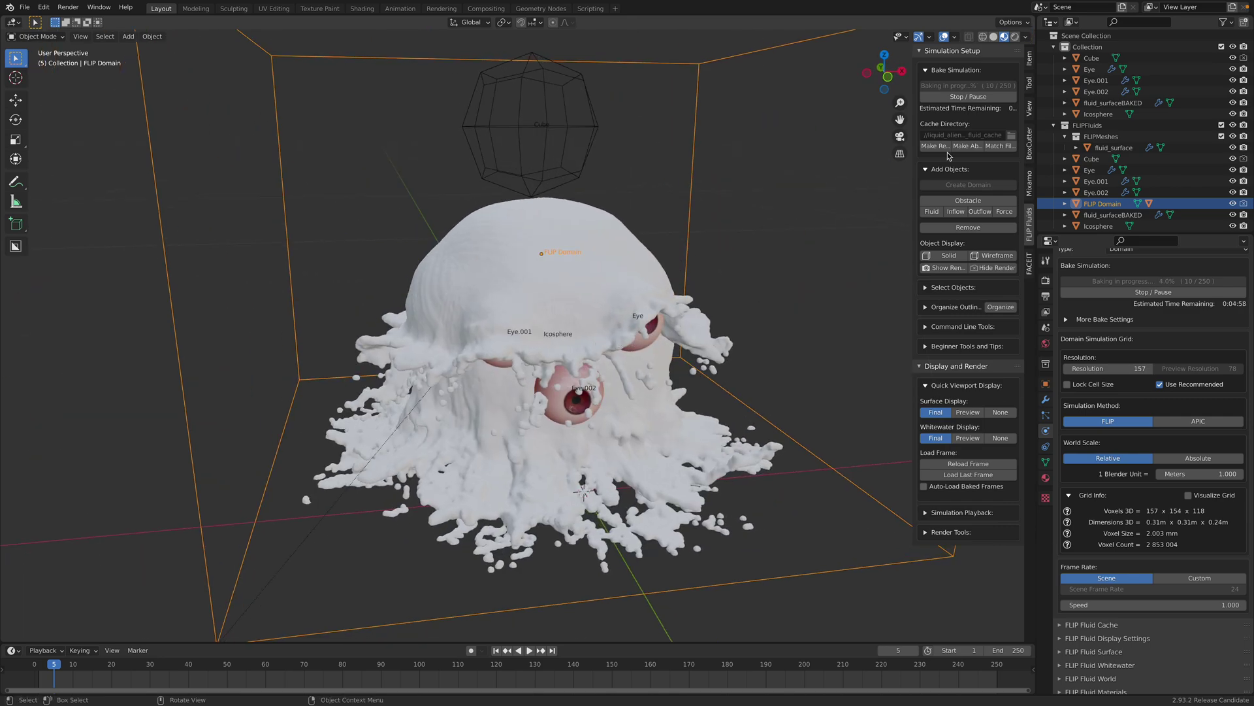
- Stop the running simulation bake and save the file
click(968, 96)
scroll(627, 271, down, 5)
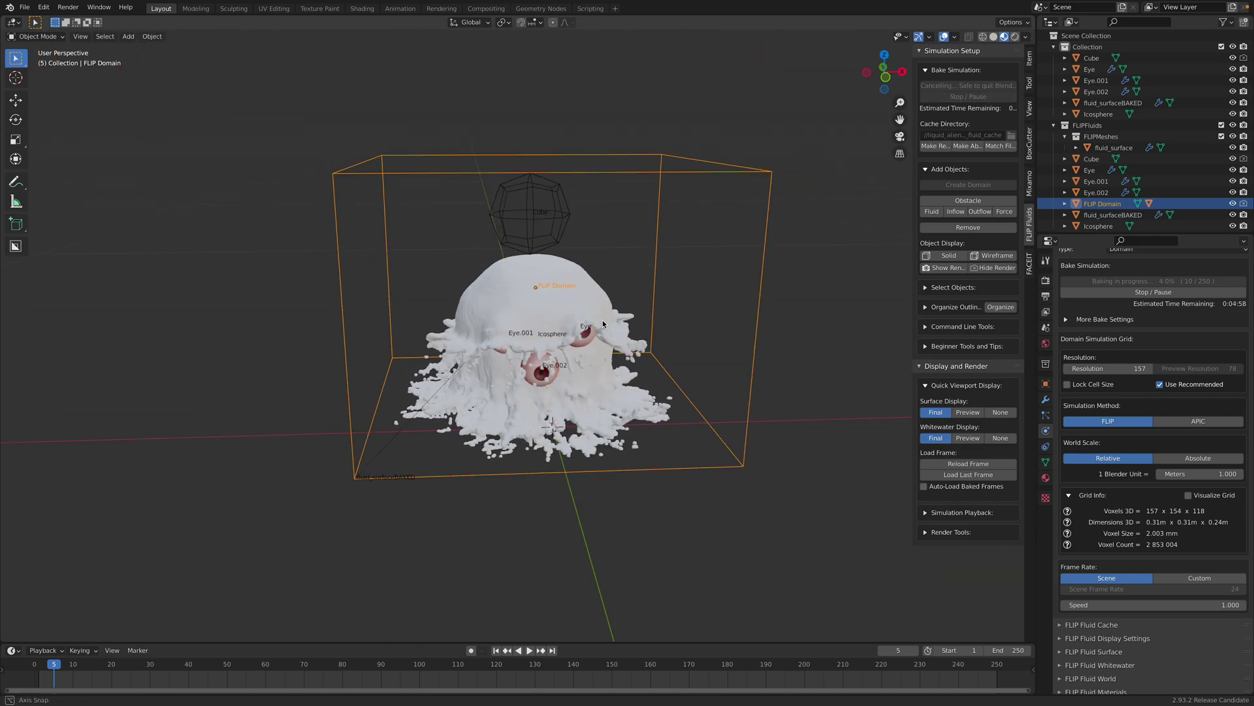
click(608, 270)
key(ctrl+s)
scroll(612, 288, up, 3)
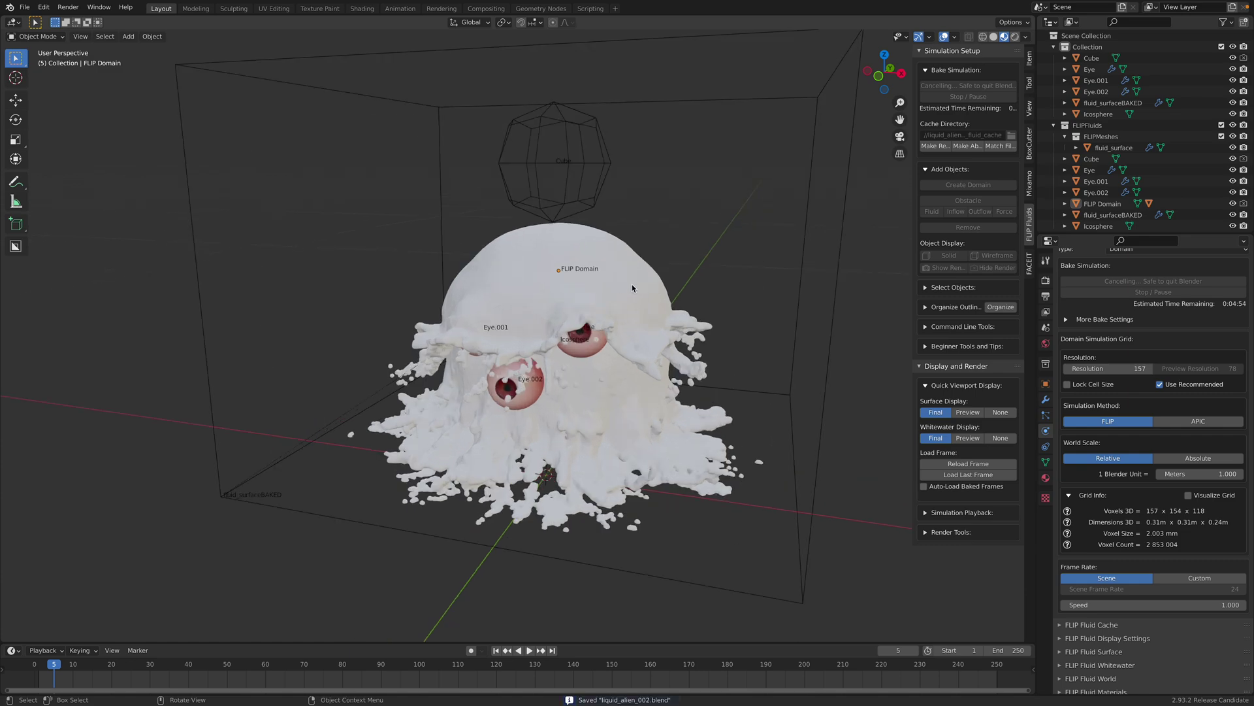
- Select the simulated fluid_surface mesh and save a new version of the file as liquid_alien_003.blend
click(653, 256)
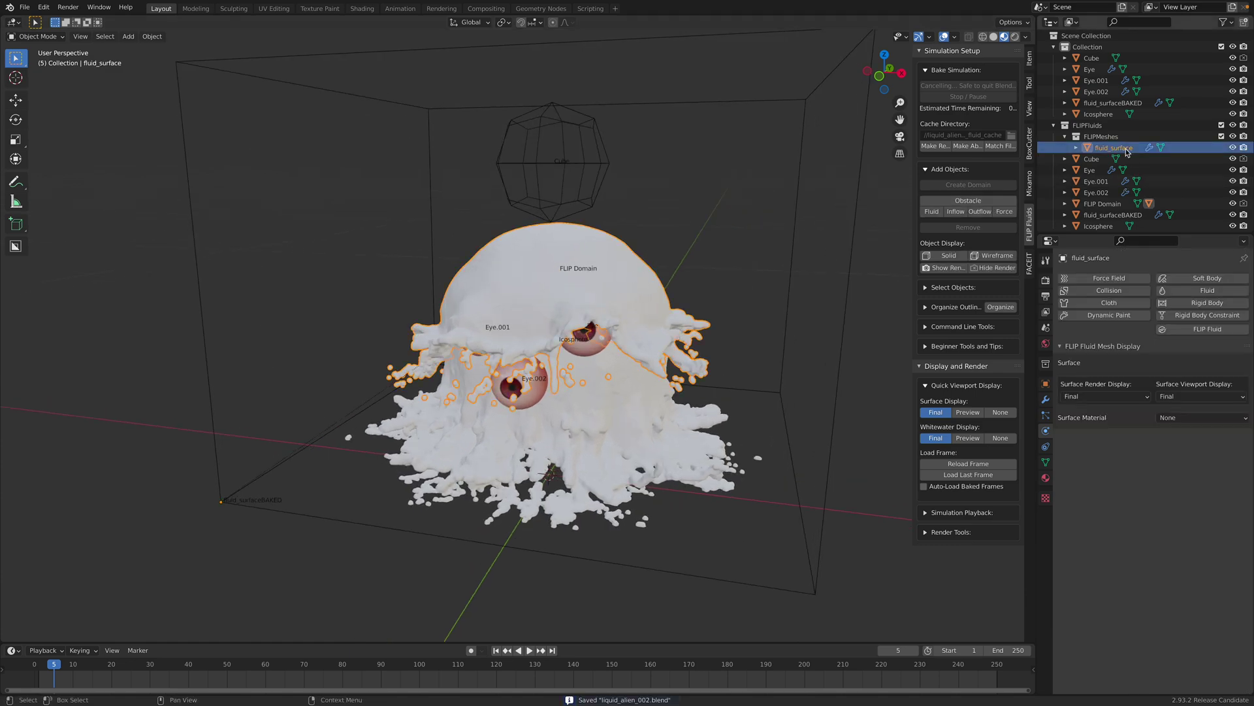
click(24, 7)
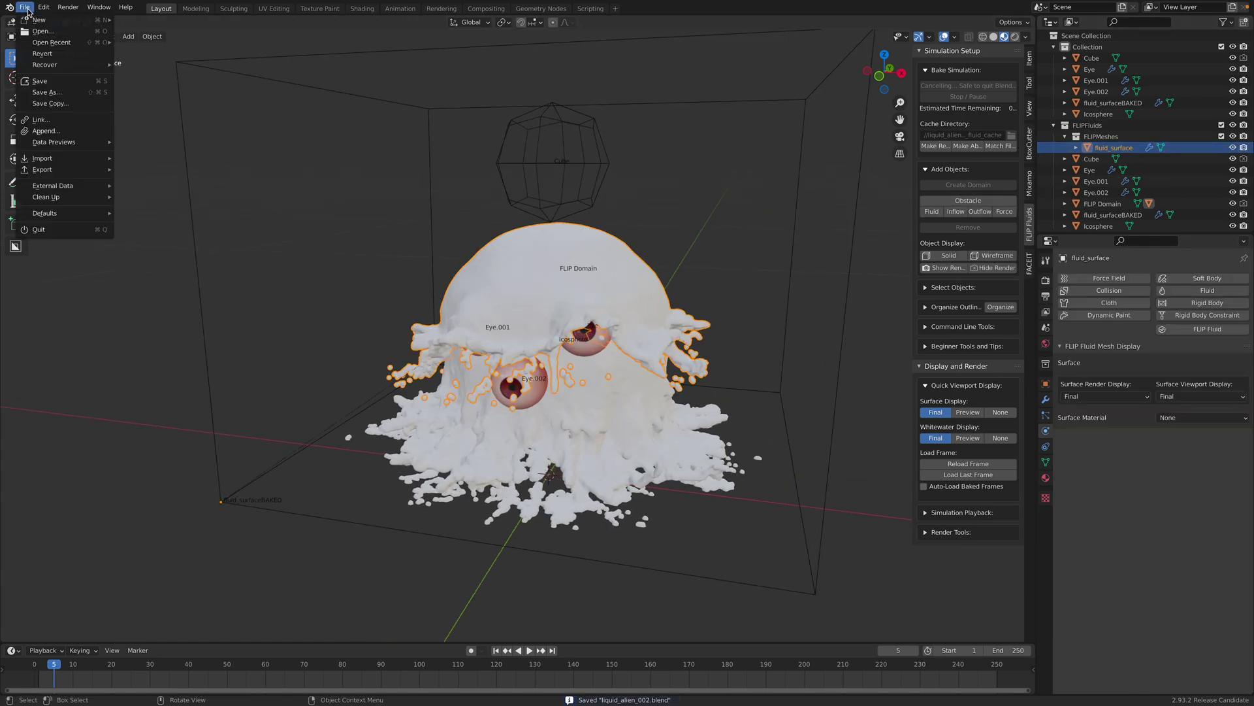
click(46, 91)
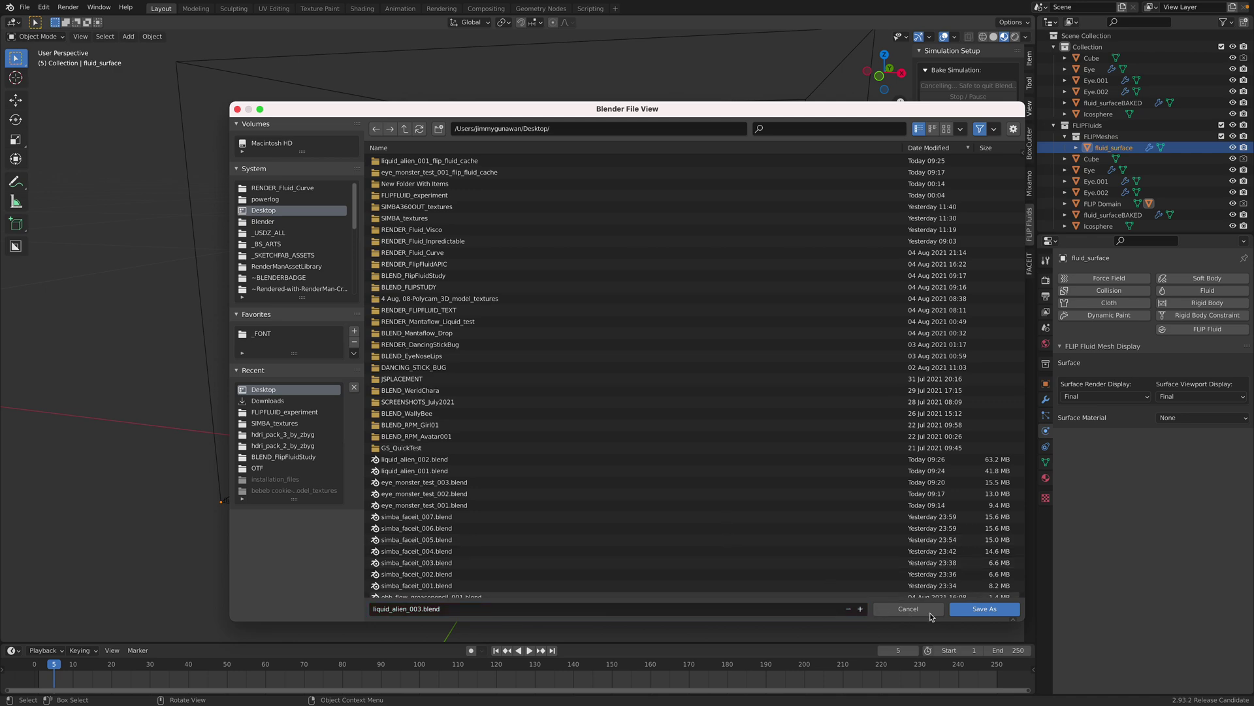
click(983, 609)
- Append the fluid_surface object from the desktop file liquid_alien_002.blend
click(24, 7)
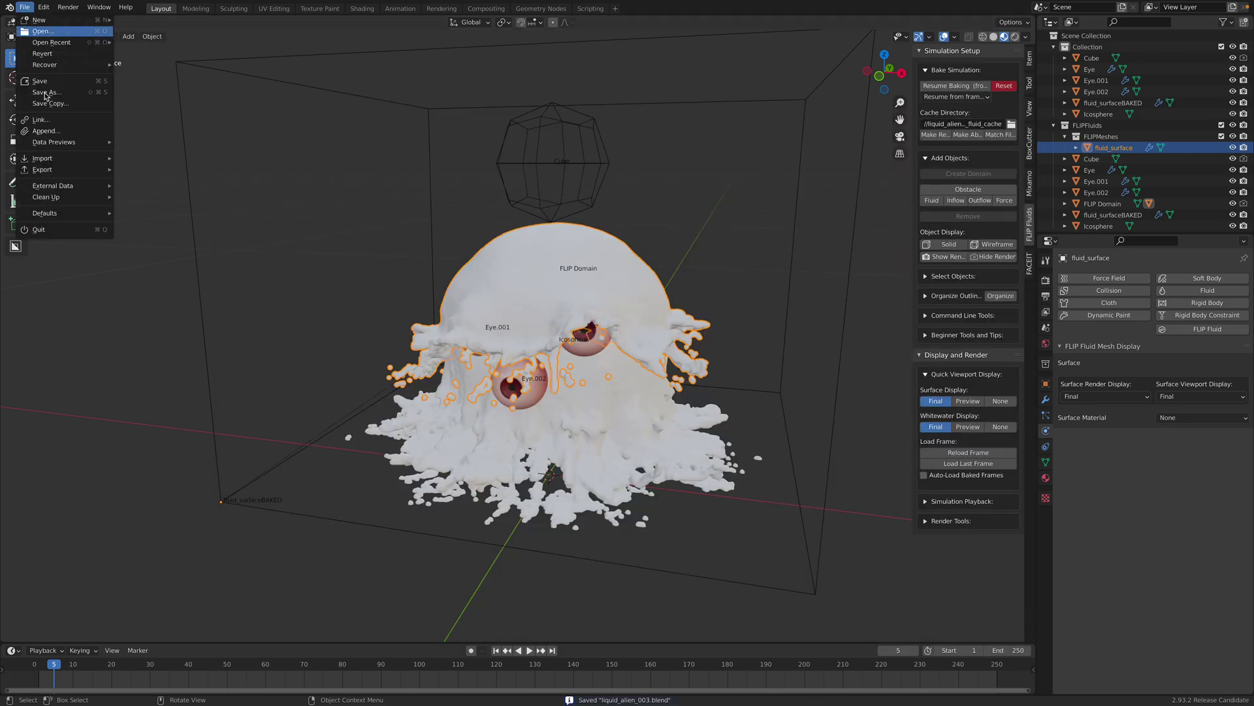
click(39, 124)
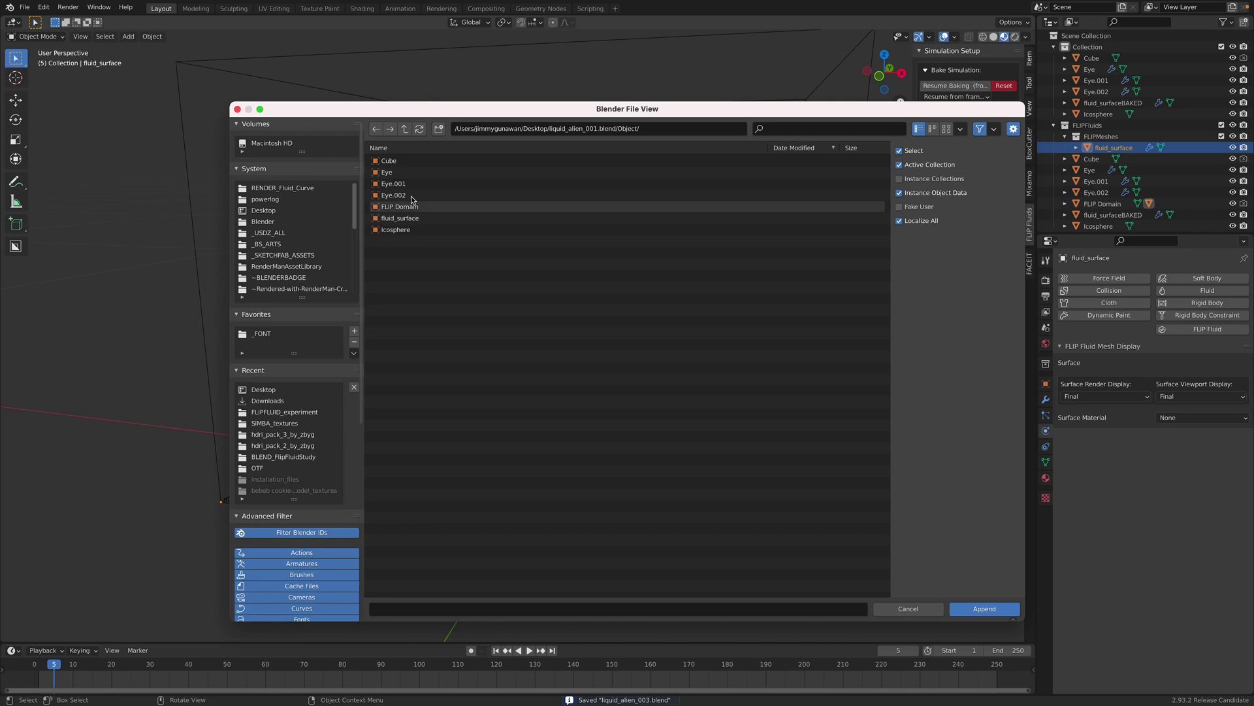
click(405, 129)
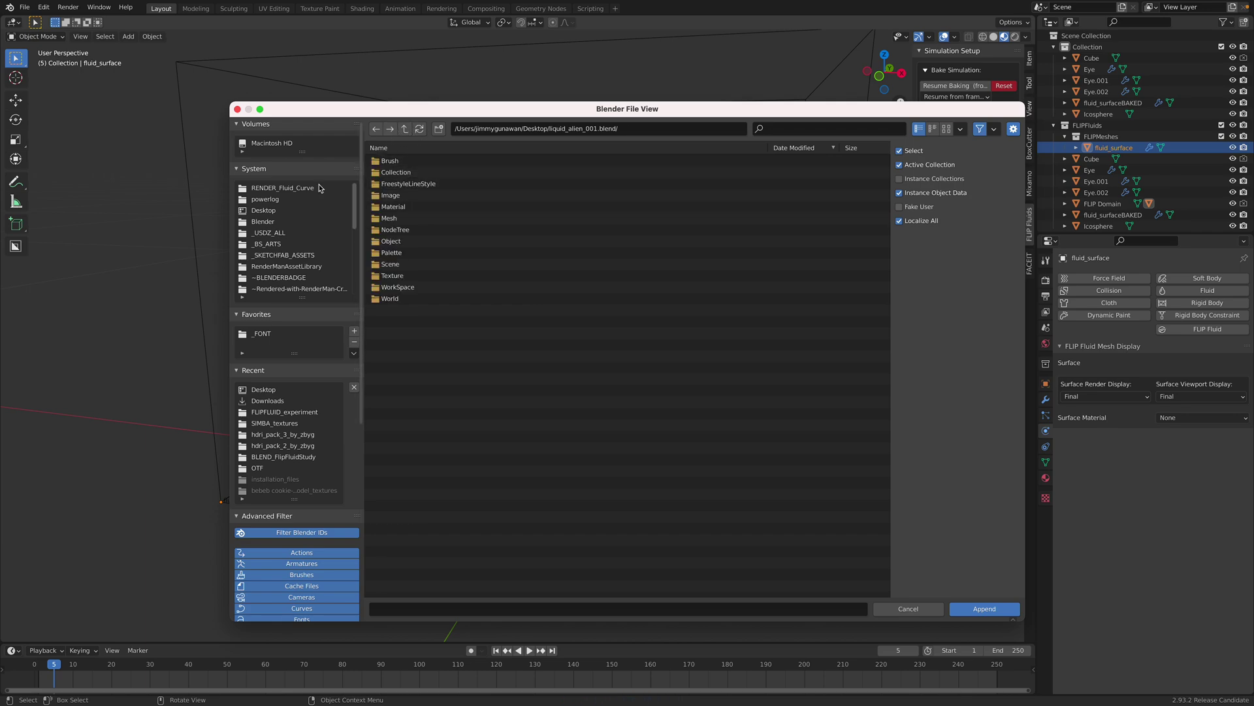
click(278, 210)
double_click(509, 459)
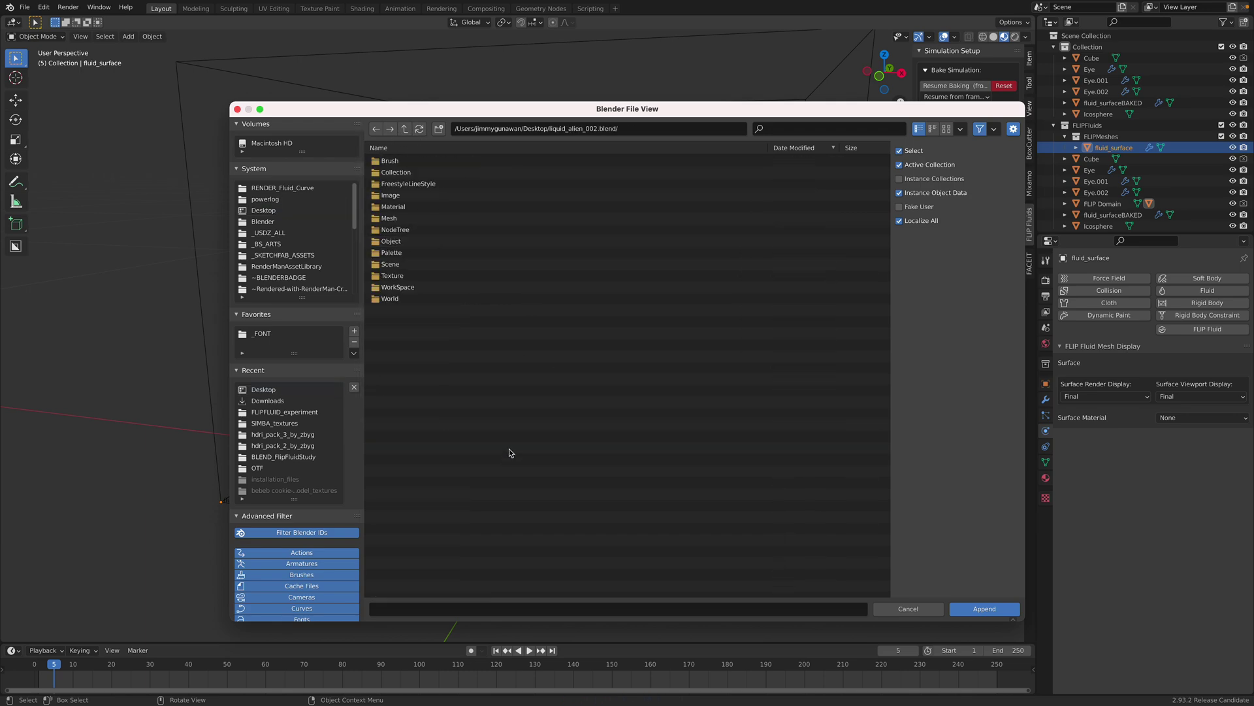
double_click(415, 241)
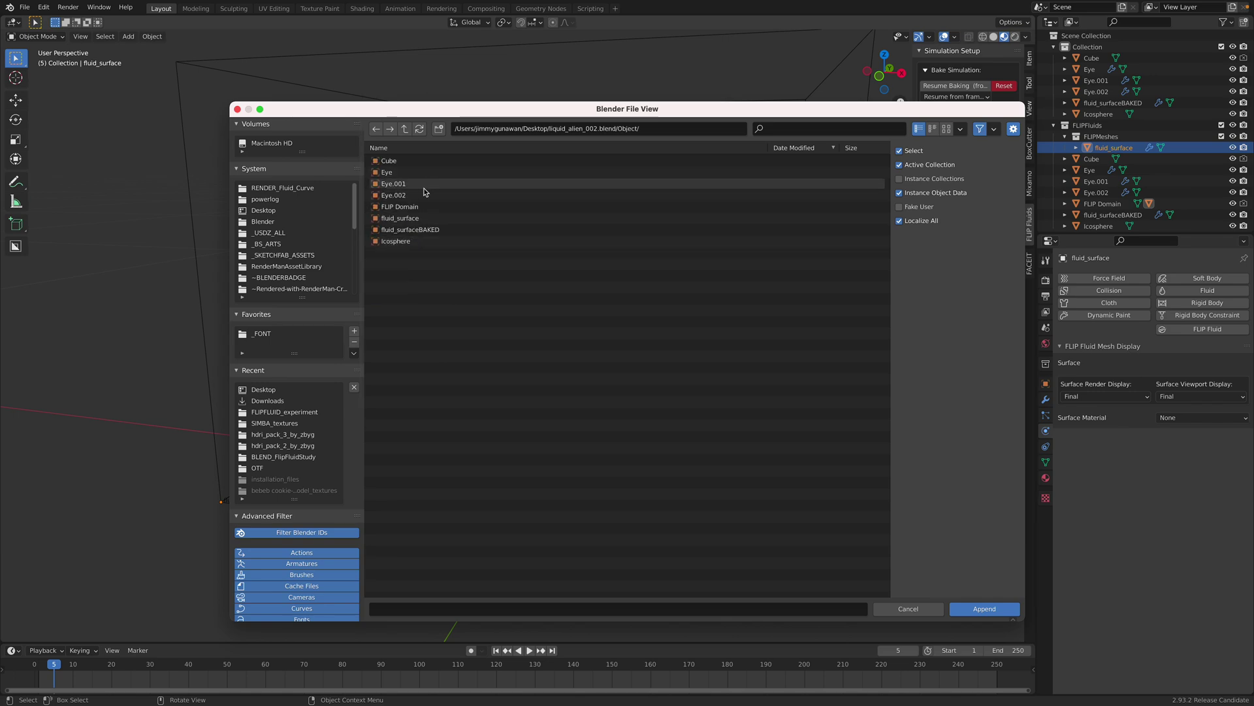
click(427, 219)
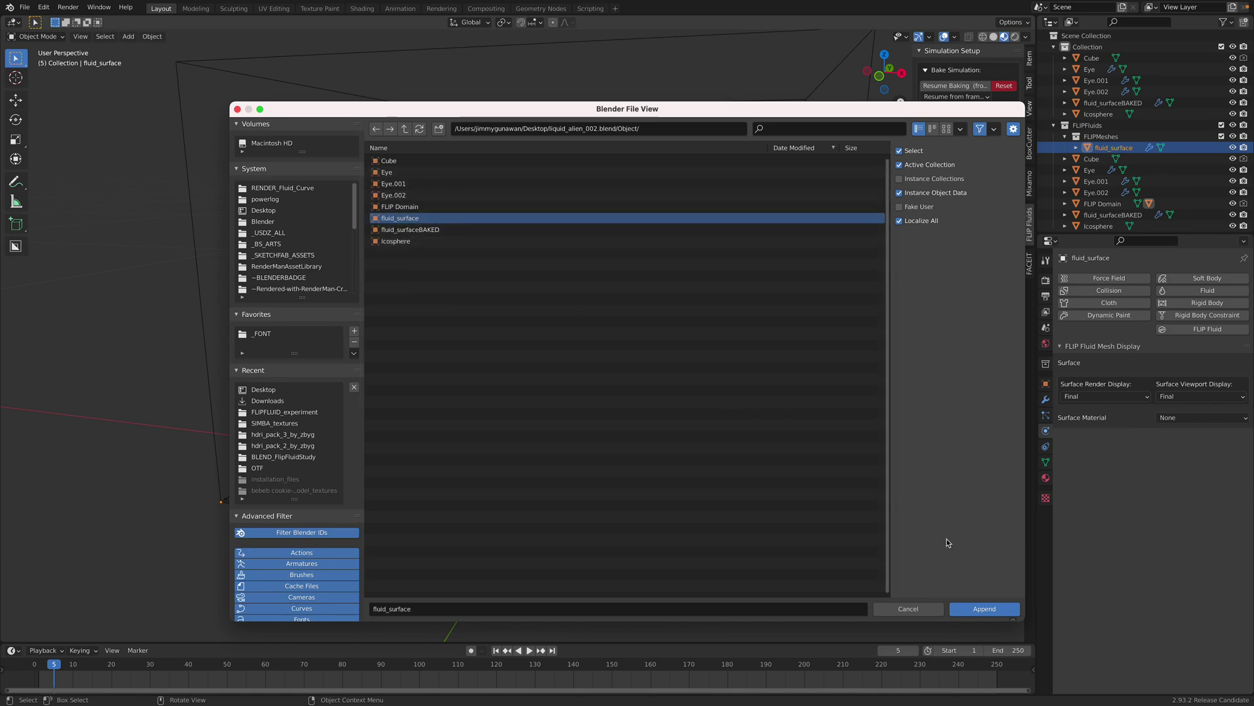
click(988, 609)
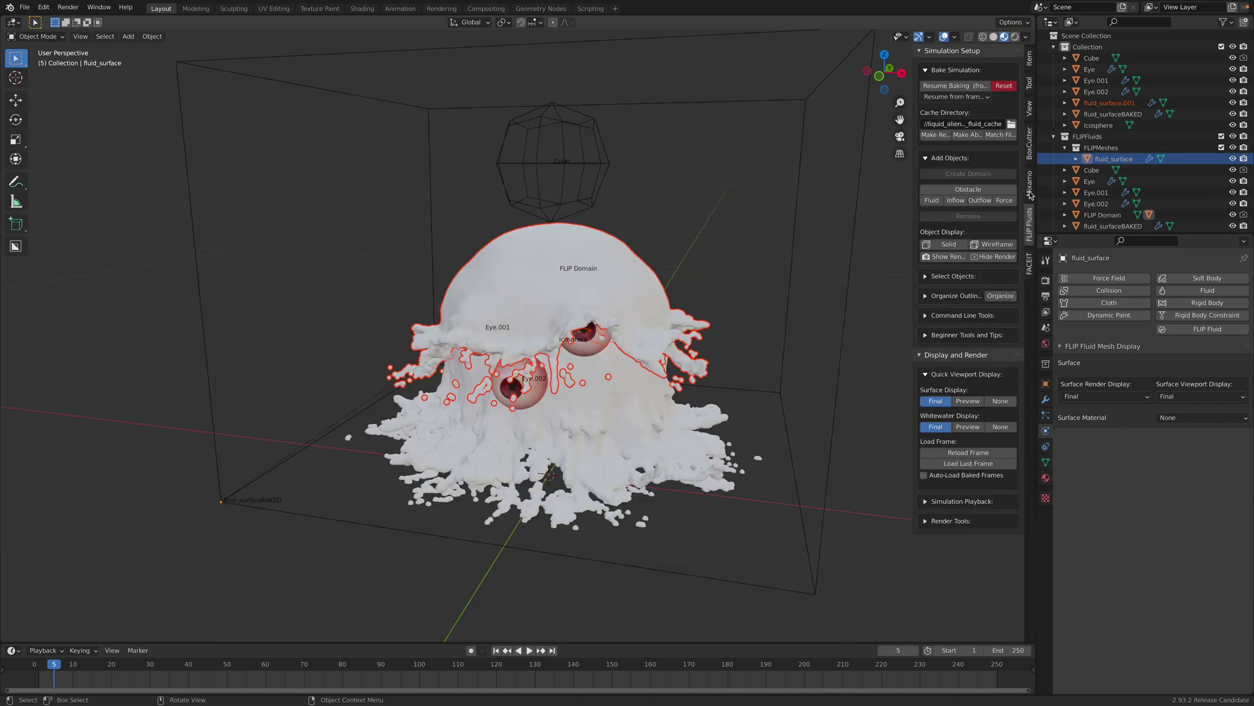
- Rename the appended mesh fluid_surfaceBAKED2 and make it a FLIP Fluids obstacle
double_click(1181, 102)
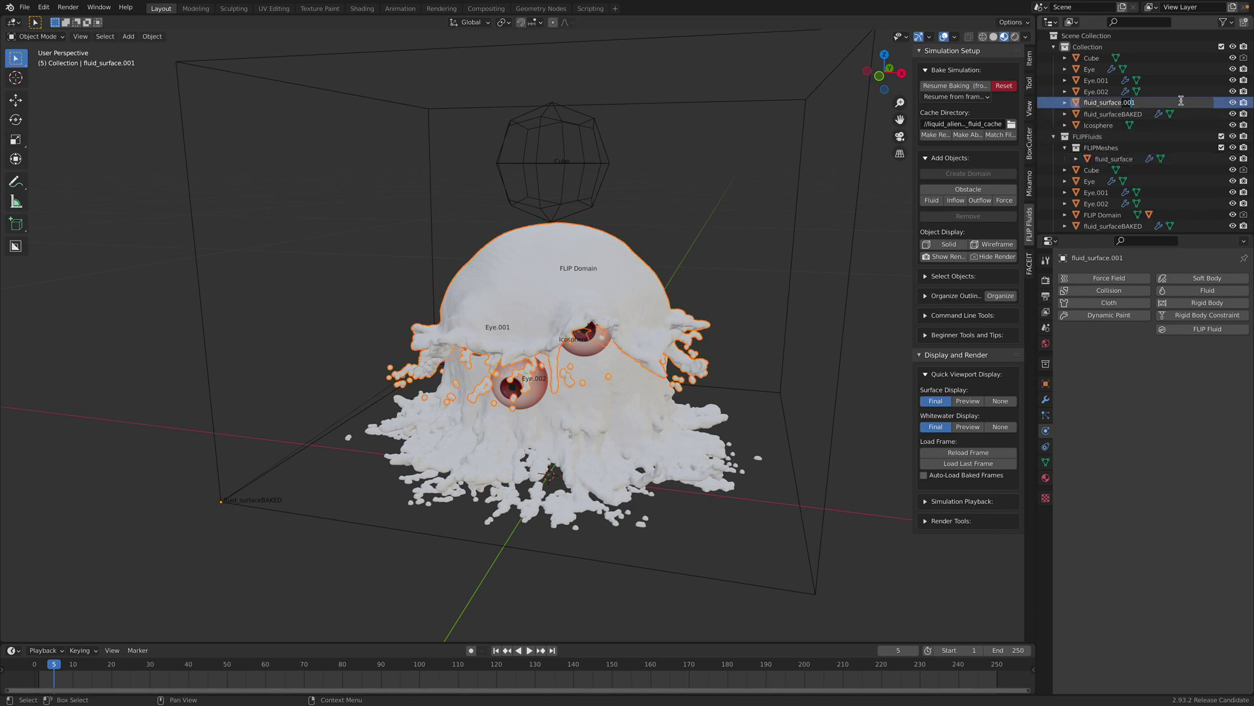
text(BAKED2)
key(Return)
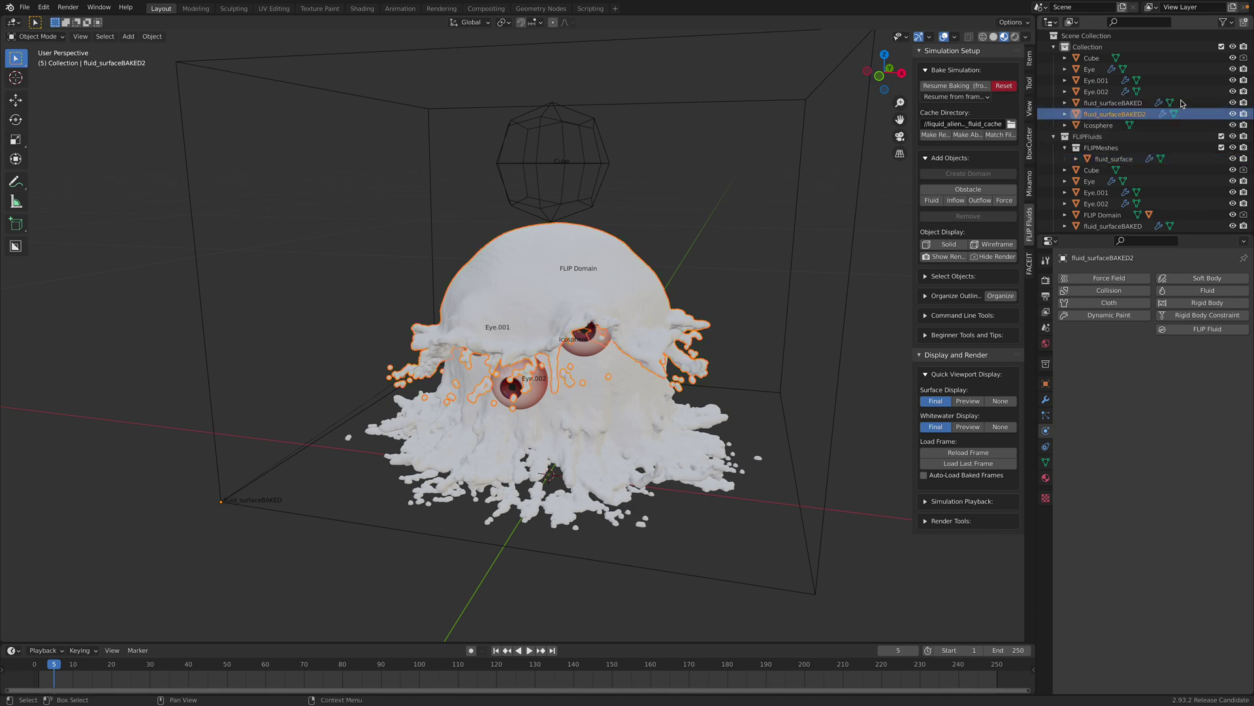
click(969, 190)
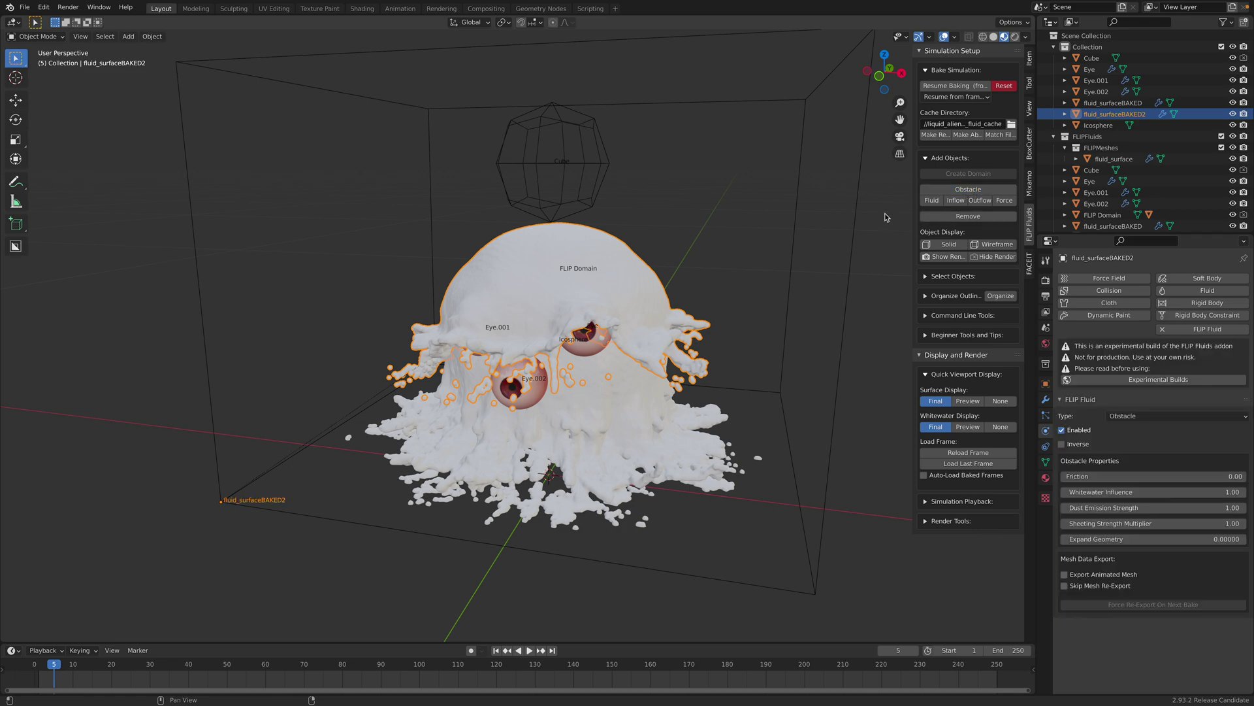
- Delete the Icosphere obstacle inside the head
click(1102, 128)
scroll(700, 241, down, 2)
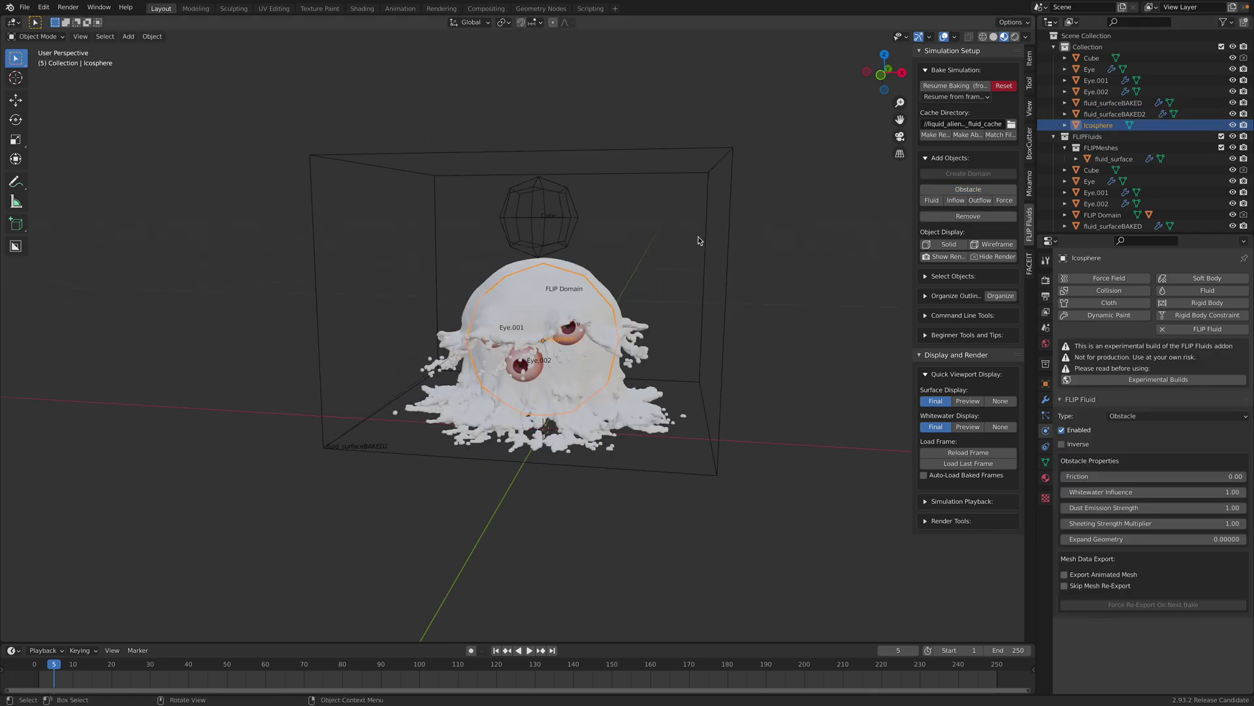
middle_drag(700, 241, 690, 224)
key(g)
click(421, 246)
key(x)
click(432, 251)
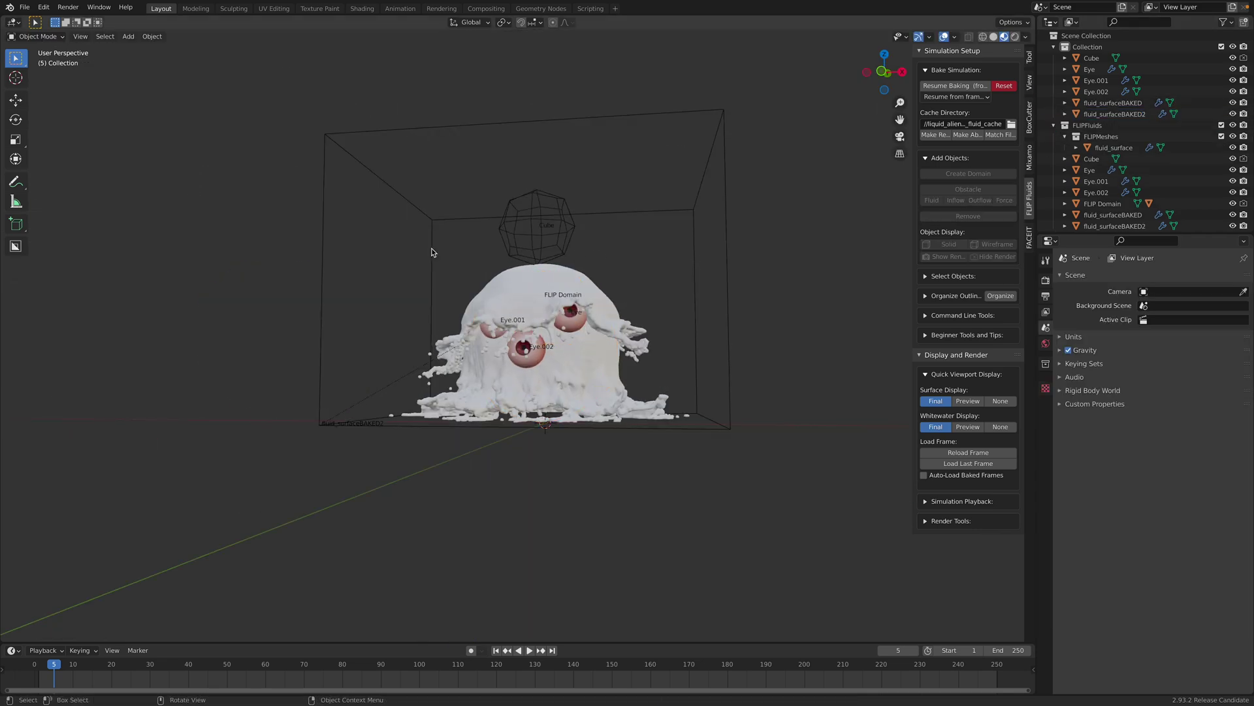
- Disable the FLIP Fluid obstacle on the earlier fluid_surfaceBAKED mesh
middle_drag(434, 252, 530, 276)
click(529, 277)
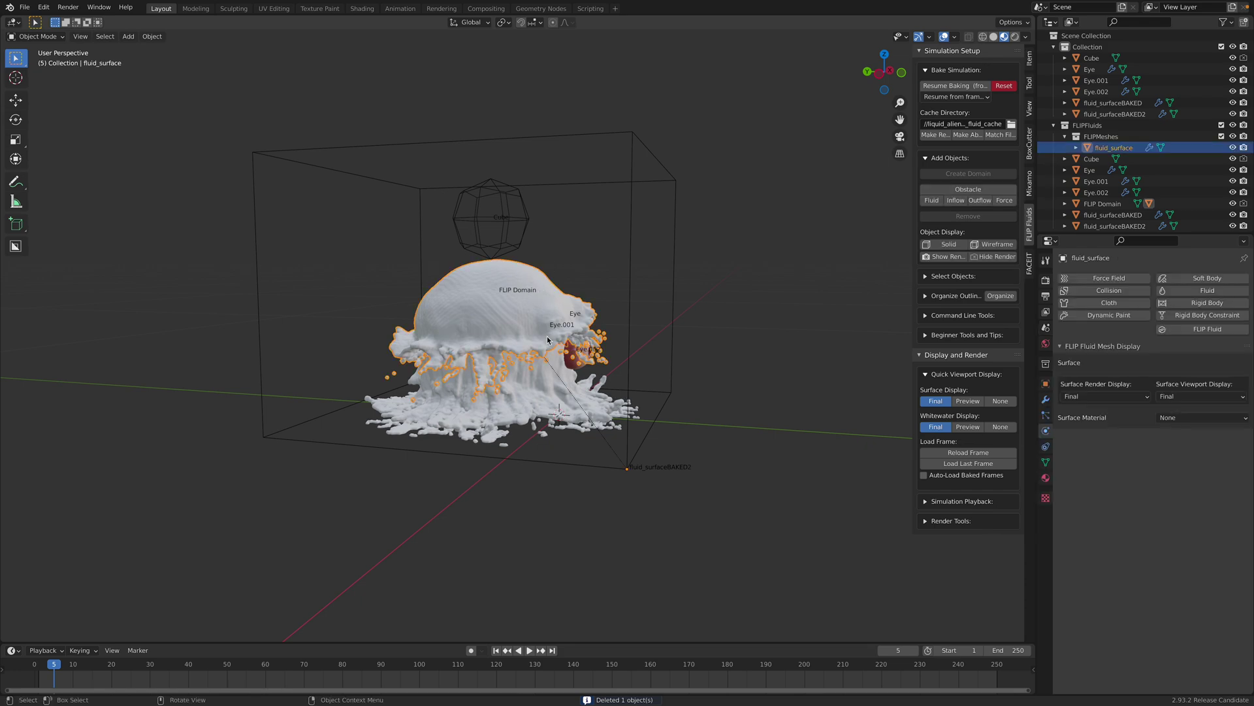
middle_drag(555, 328, 552, 405)
scroll(552, 404, up, 3)
click(551, 404)
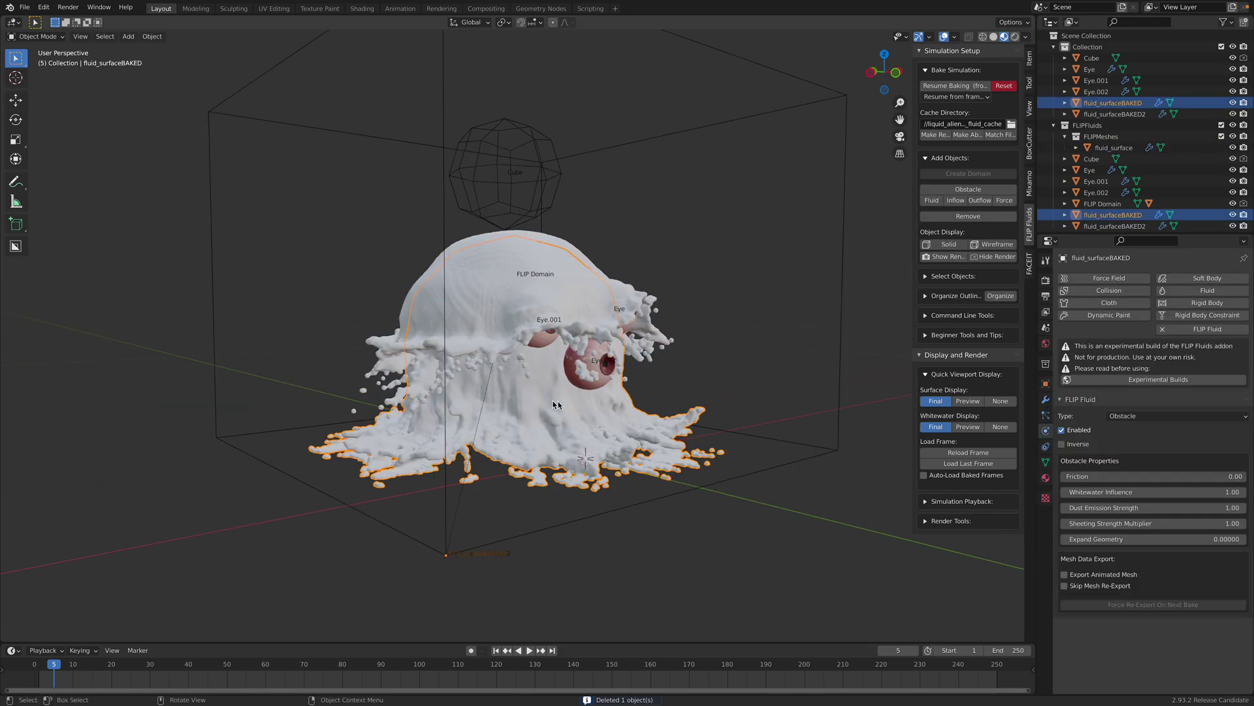
scroll(618, 370, up, 2)
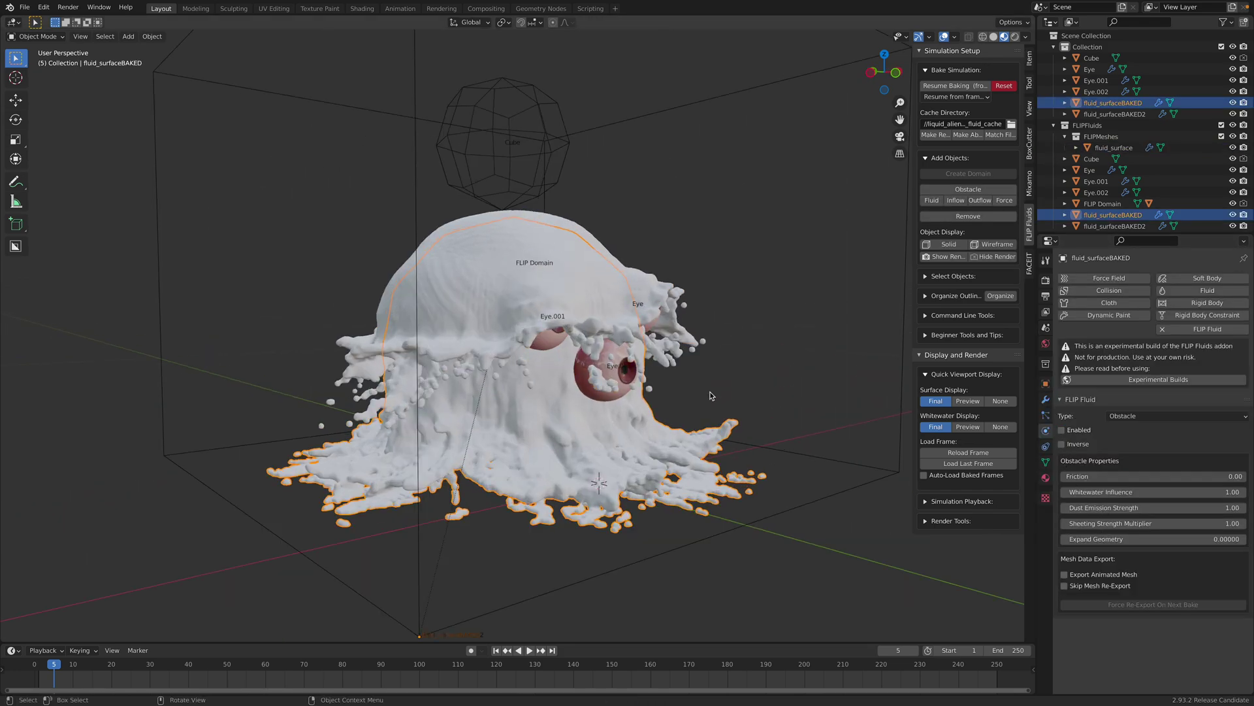
- Try to move the three eyes together upward along the Z axis
click(622, 374)
shift+click(548, 333)
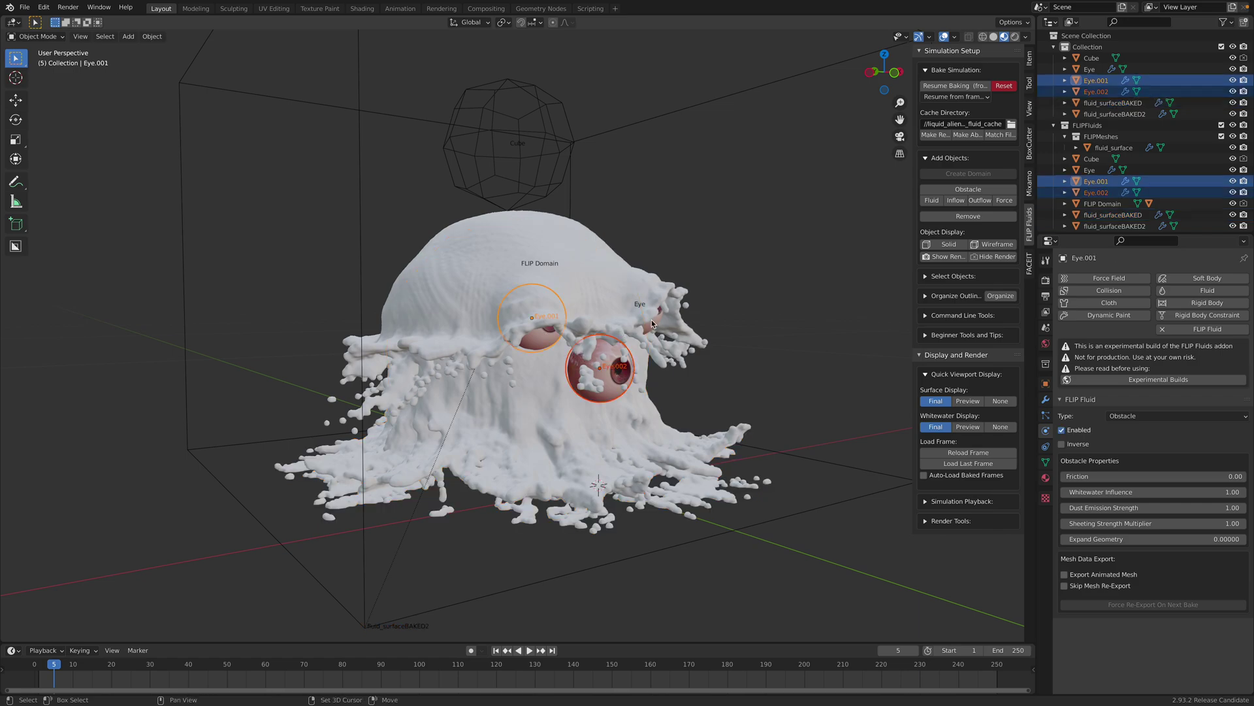
shift+click(657, 332)
middle_drag(656, 332, 601, 334)
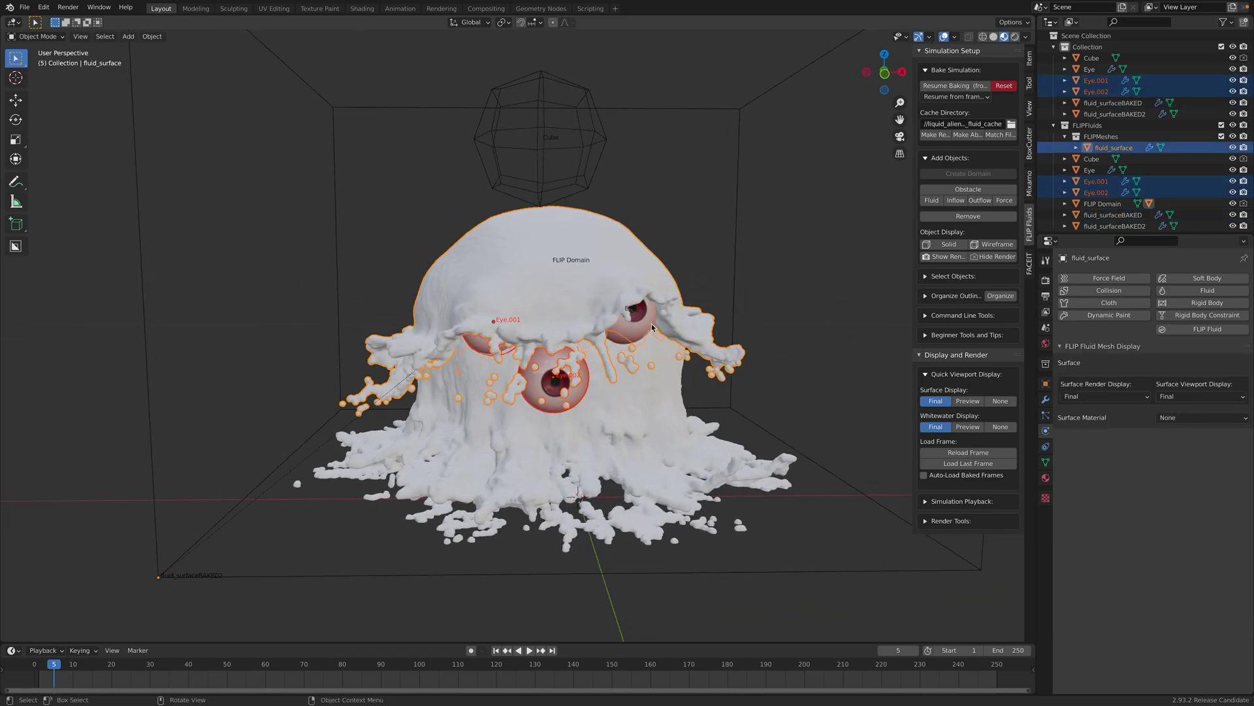
click(649, 324)
shift+click(552, 409)
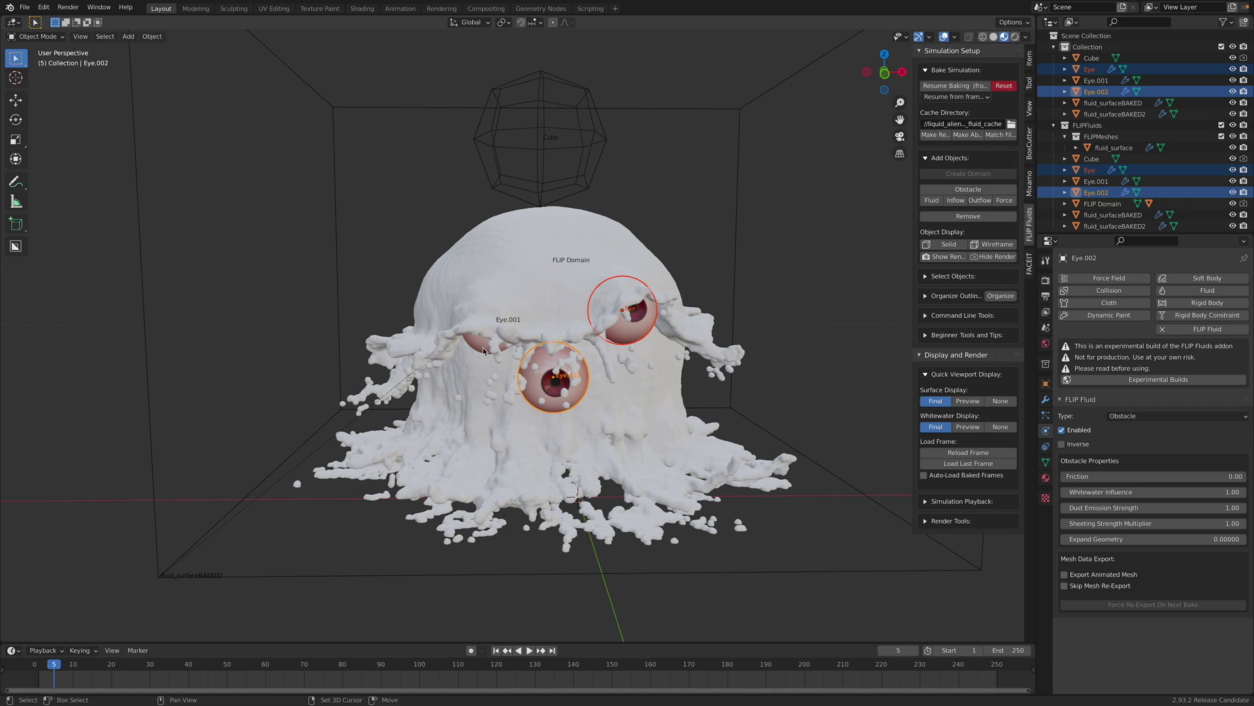
shift+click(483, 351)
middle_drag(484, 352, 555, 362)
key(g)
key(z)
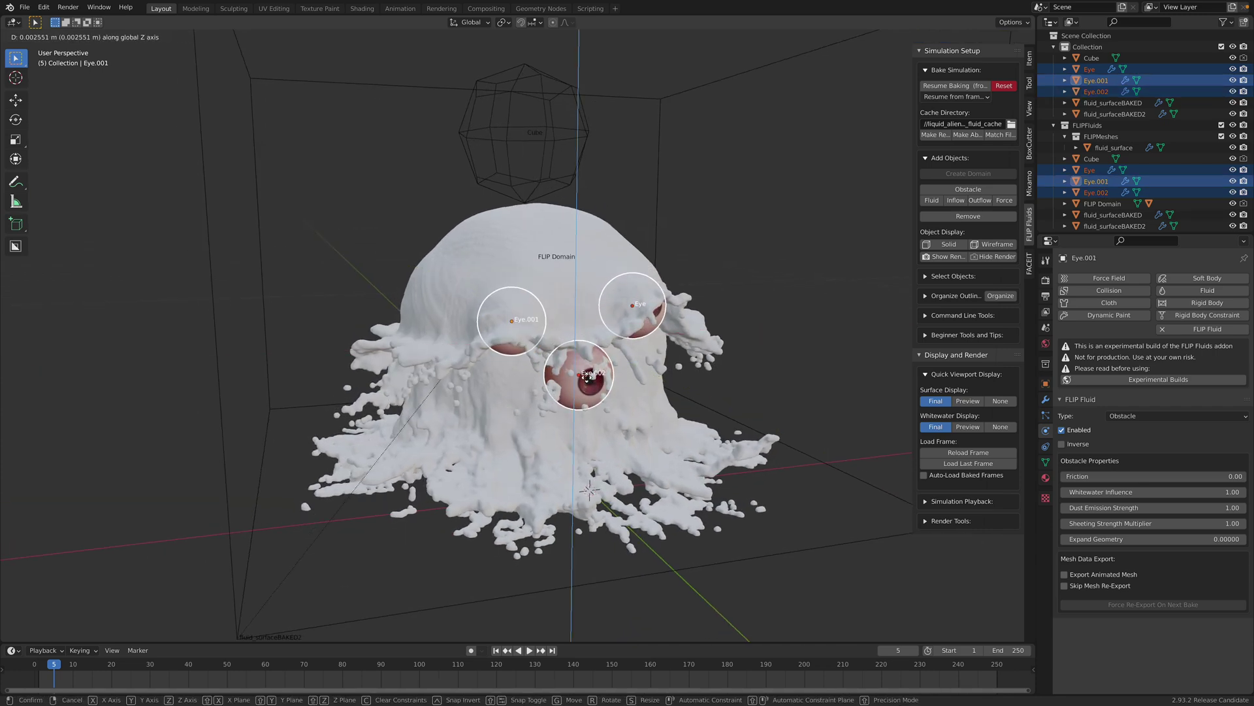
click(587, 377)
- Disable the FLIP Fluid obstacle on Eye, Eye.001 and Eye.002
click(1089, 170)
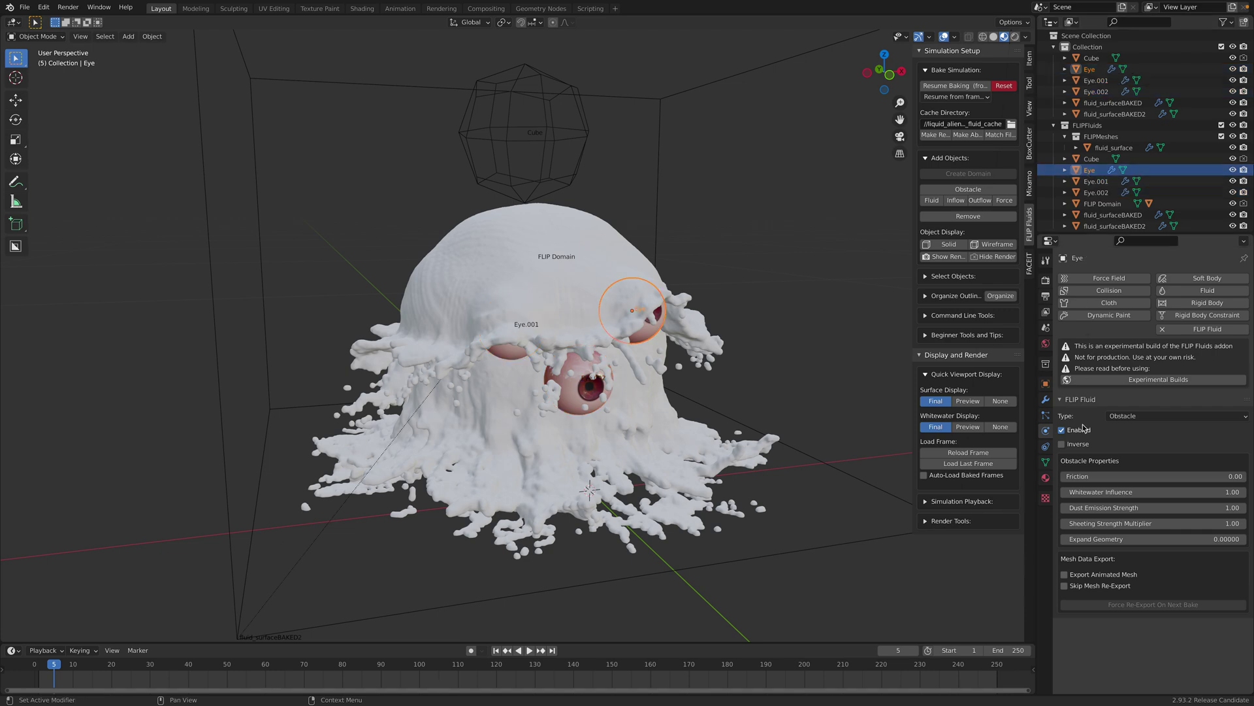
click(1095, 181)
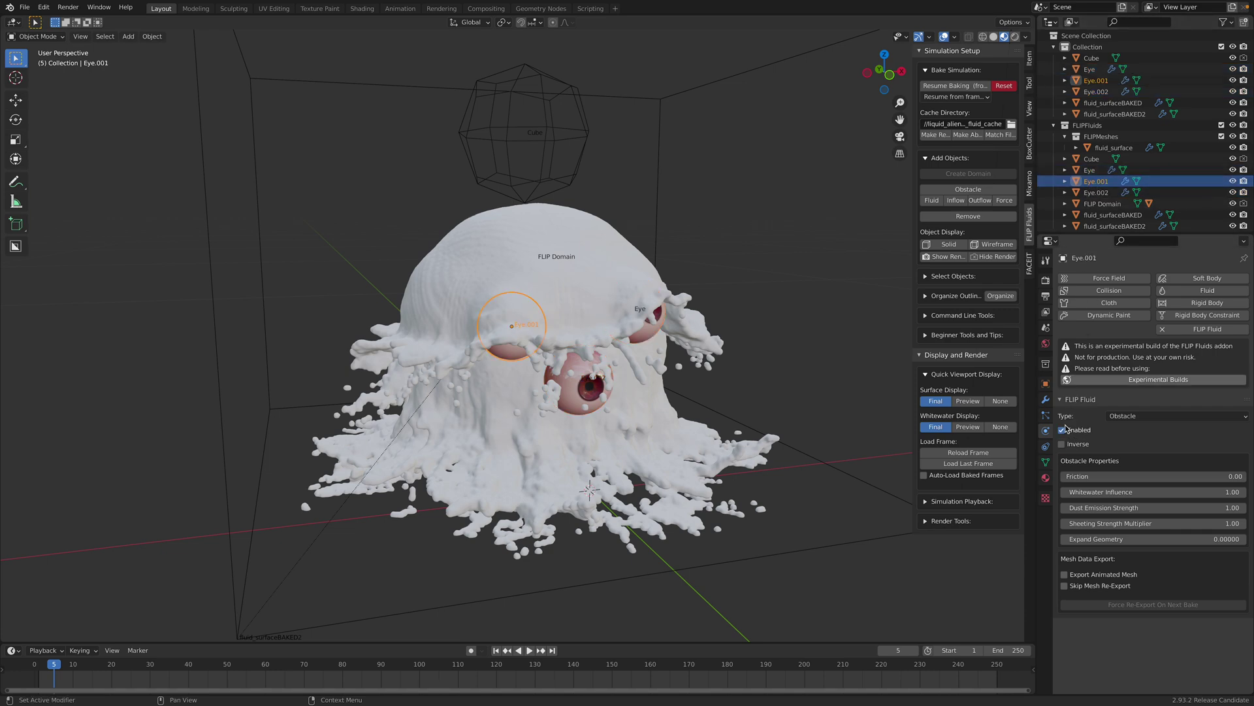
click(1097, 193)
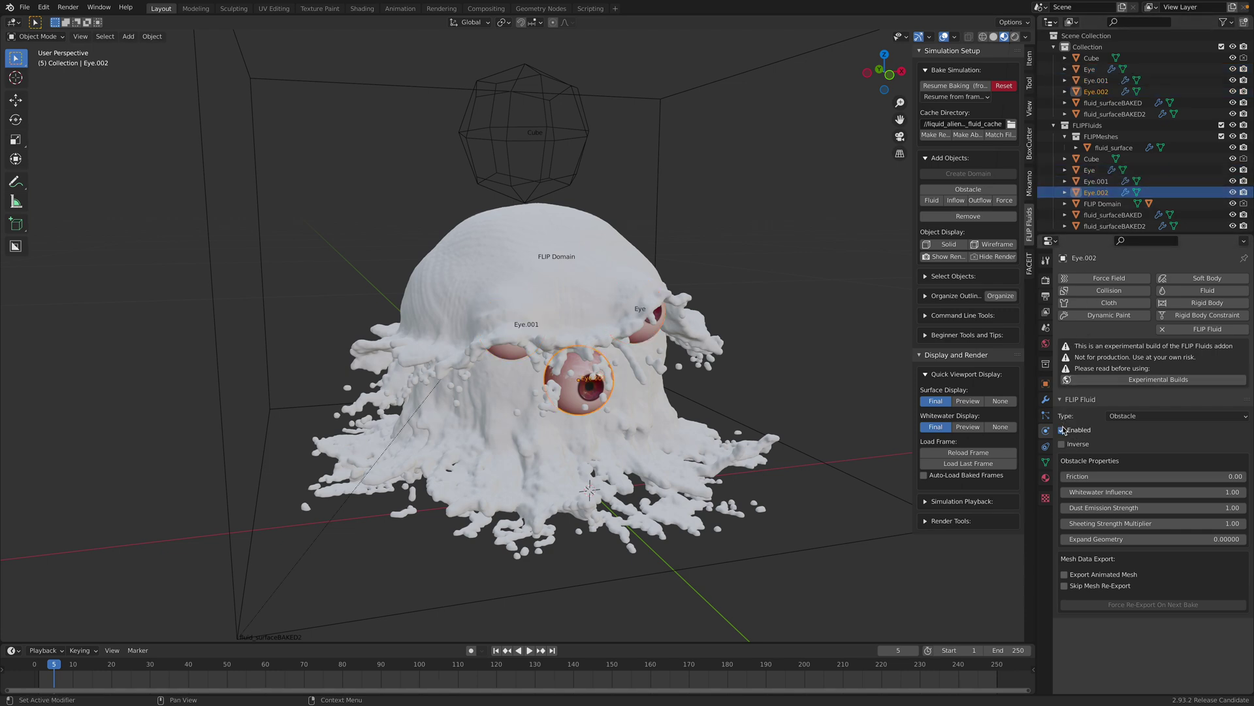
- Duplicate the lowest eye, Eye.002, and place the copy on the front of the head's dome above the other eyes
middle_drag(593, 396, 630, 419)
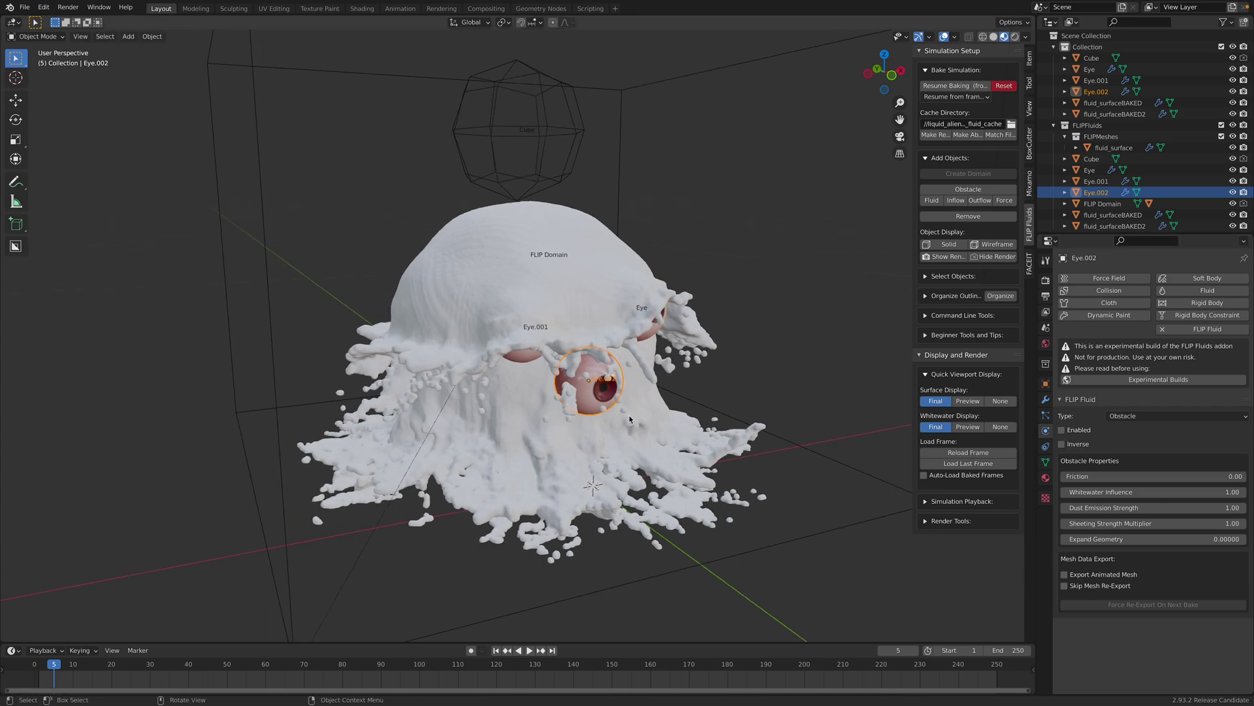
key(shift+d)
click(621, 310)
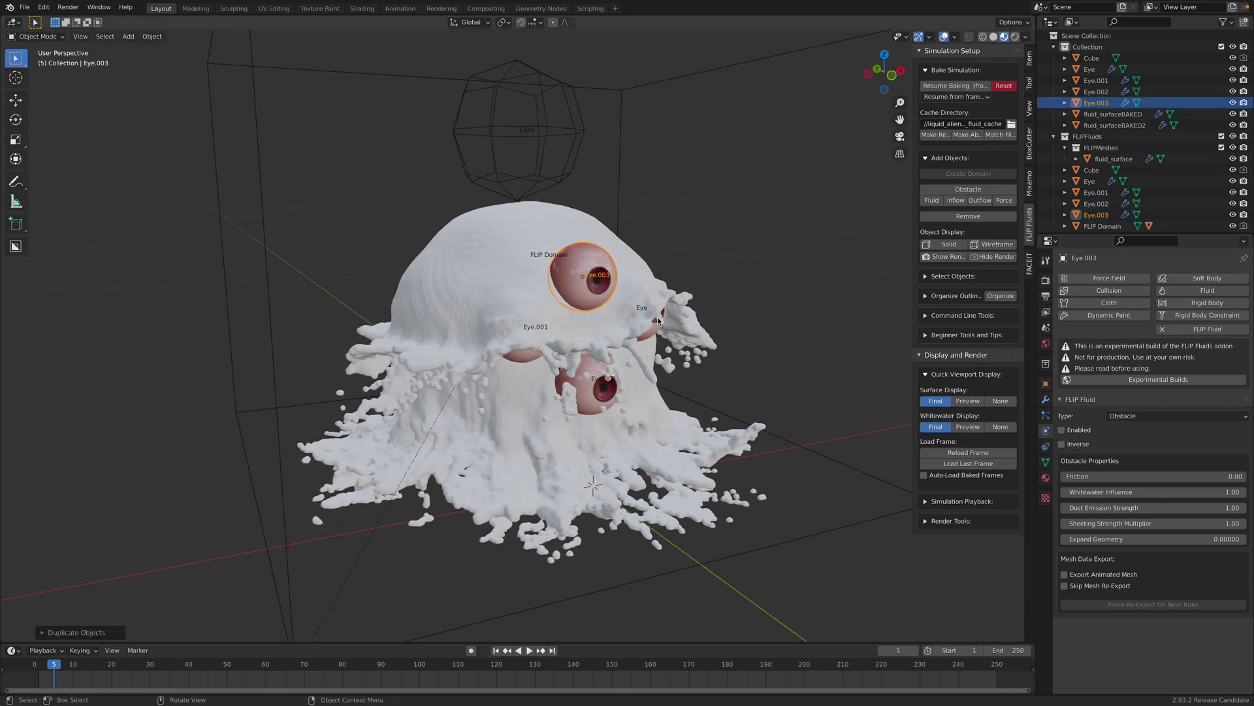
middle_drag(622, 309, 656, 316)
key(g)
click(652, 317)
click(688, 254)
- Add a cylinder mesh and scale it down until it is much smaller than the liquid head
key(shift+a)
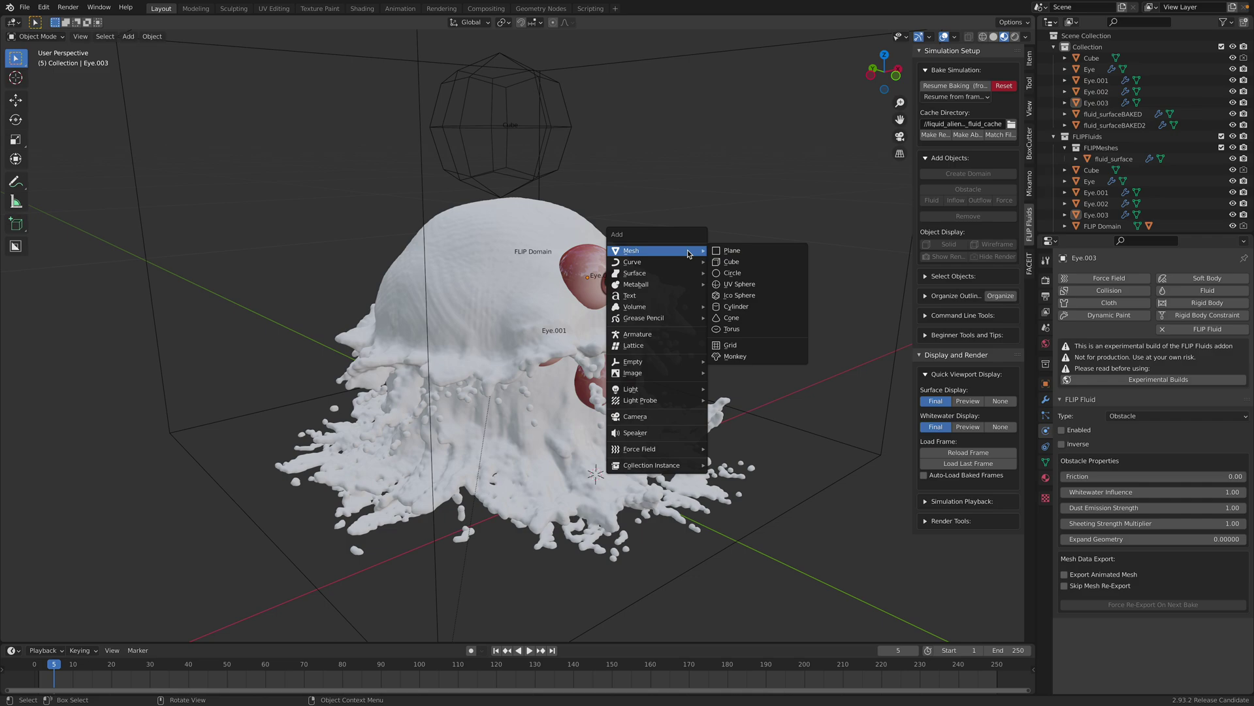
click(736, 306)
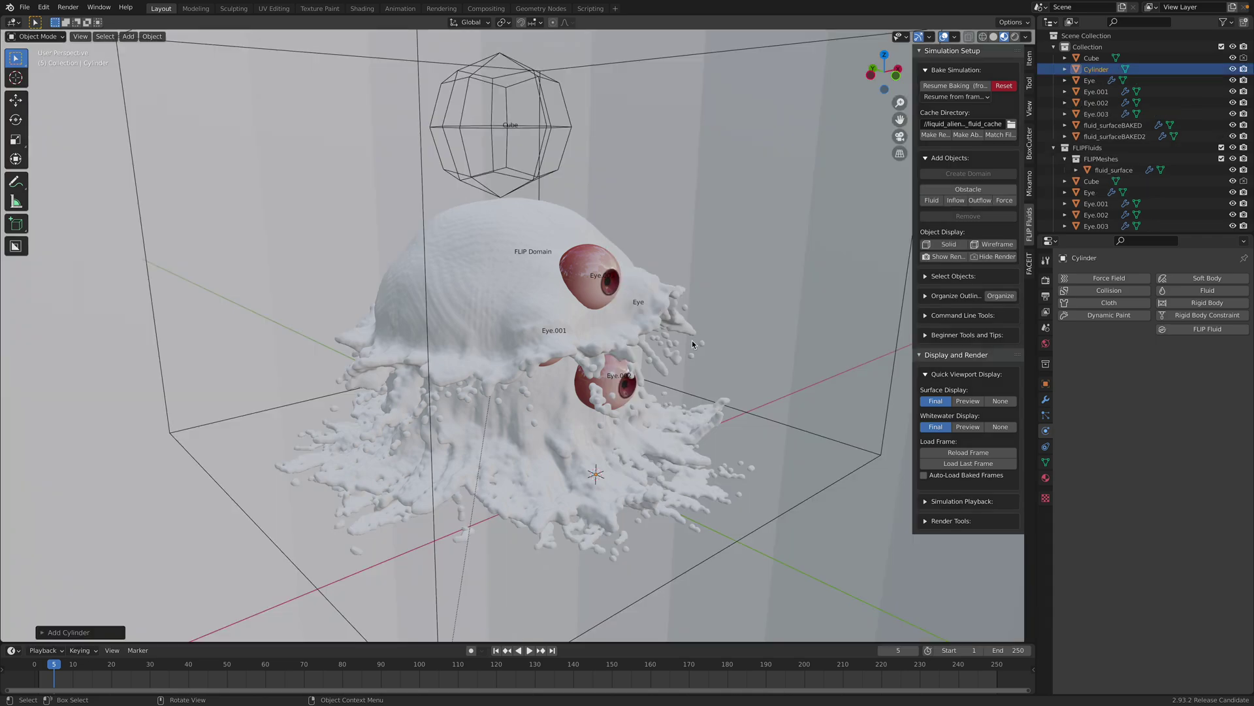
scroll(693, 344, down, 8)
key(s)
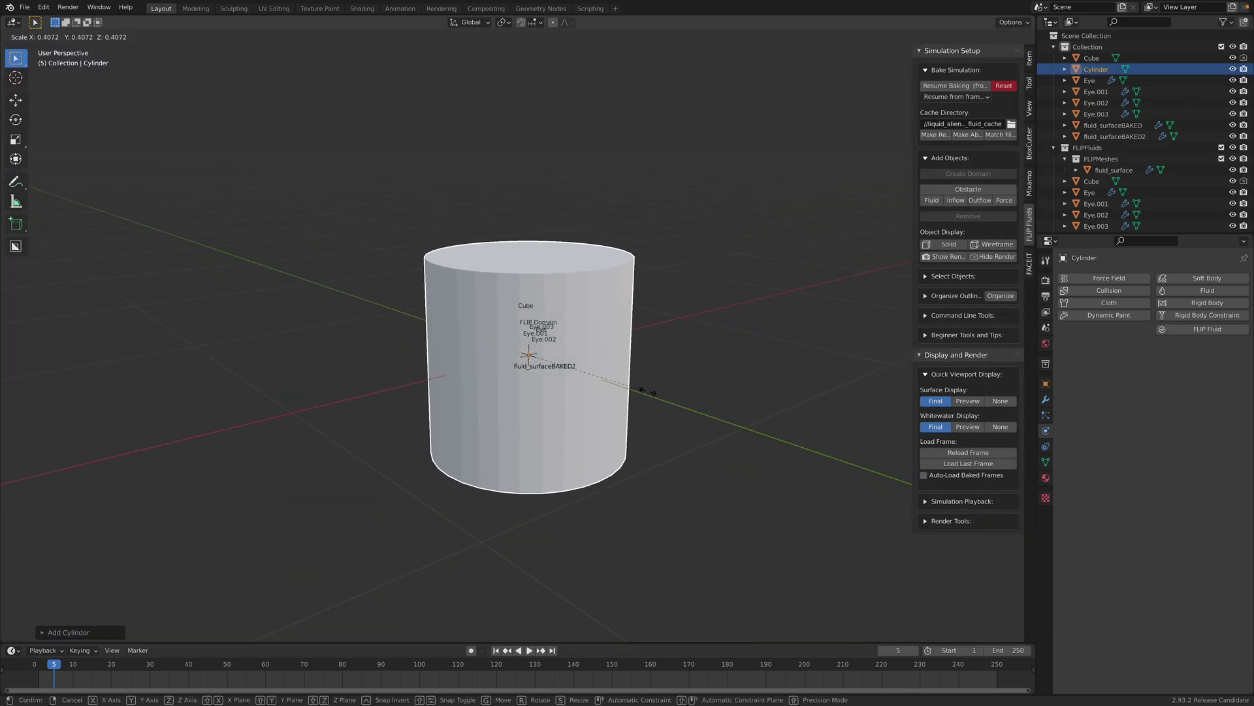
click(586, 356)
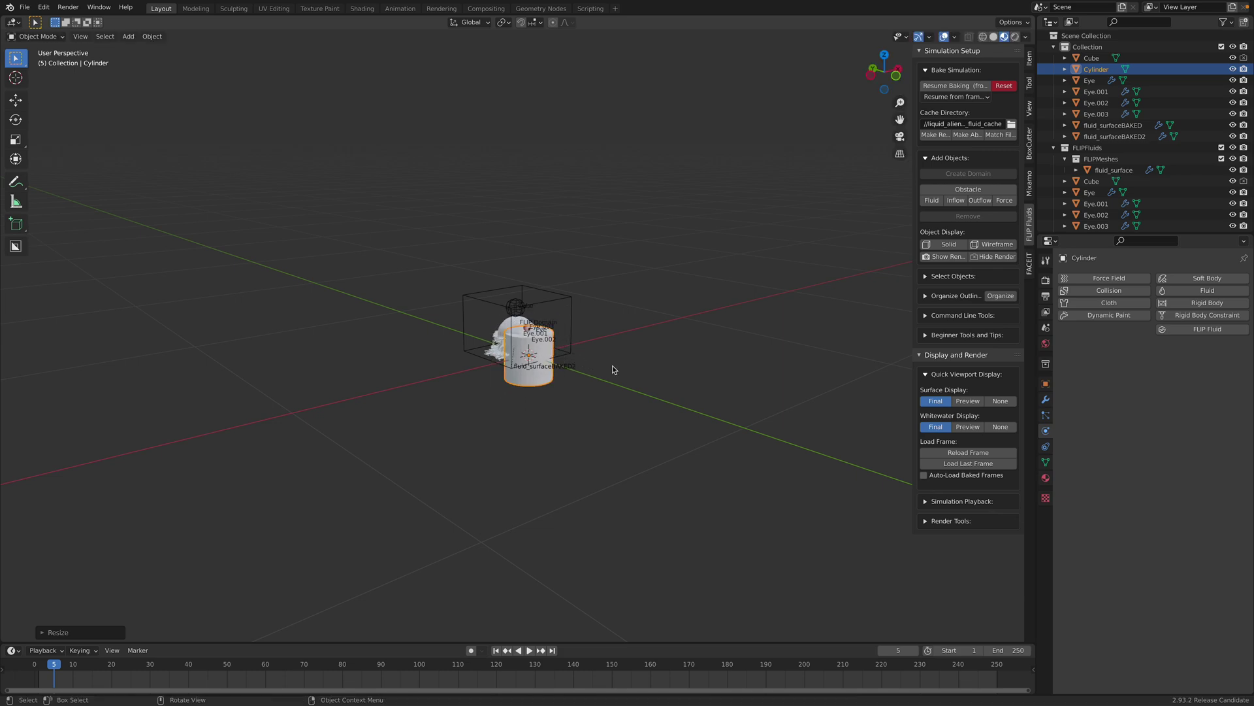
scroll(613, 410, up, 3)
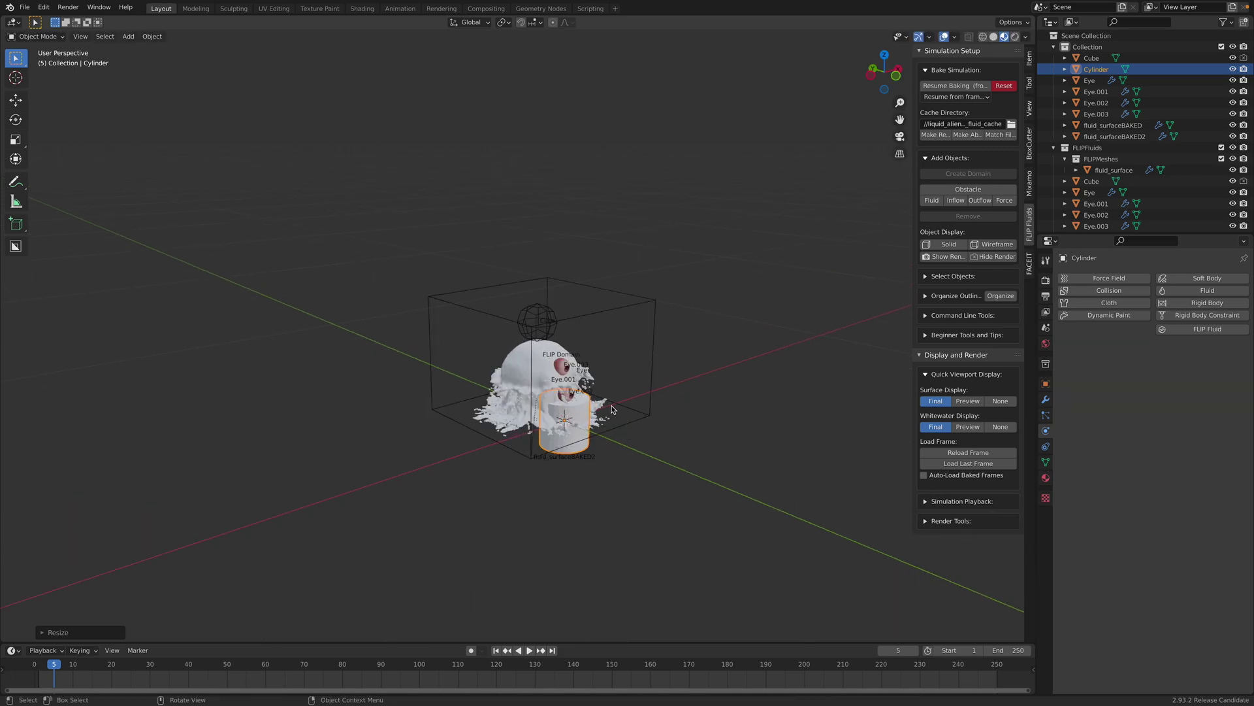
- Rotate the cylinder freely and move it up to the new eye on the dome
key(r)
key(r)
click(624, 398)
key(g)
click(621, 358)
- Scale the cylinder down further, reposition it around the new eye and tilt it to match the eye's direction
key(s)
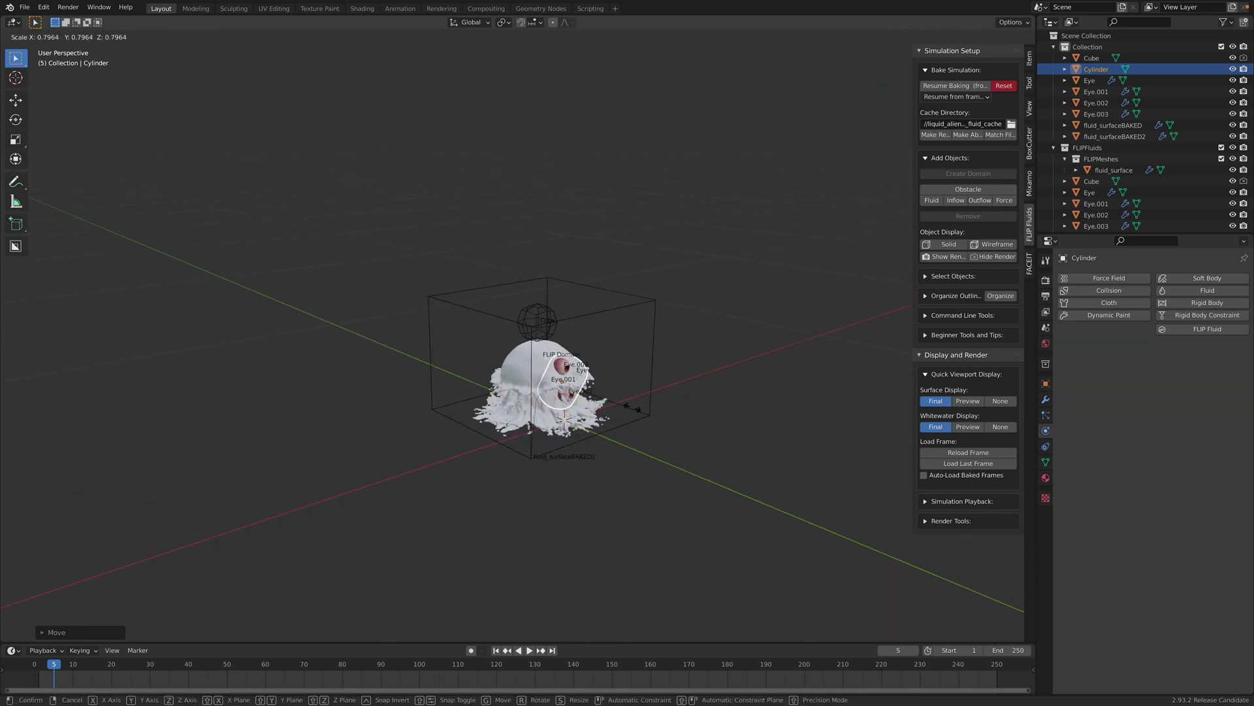
click(623, 405)
key(g)
click(621, 383)
middle_drag(639, 390, 694, 404)
scroll(657, 395, up, 4)
key(r)
click(721, 426)
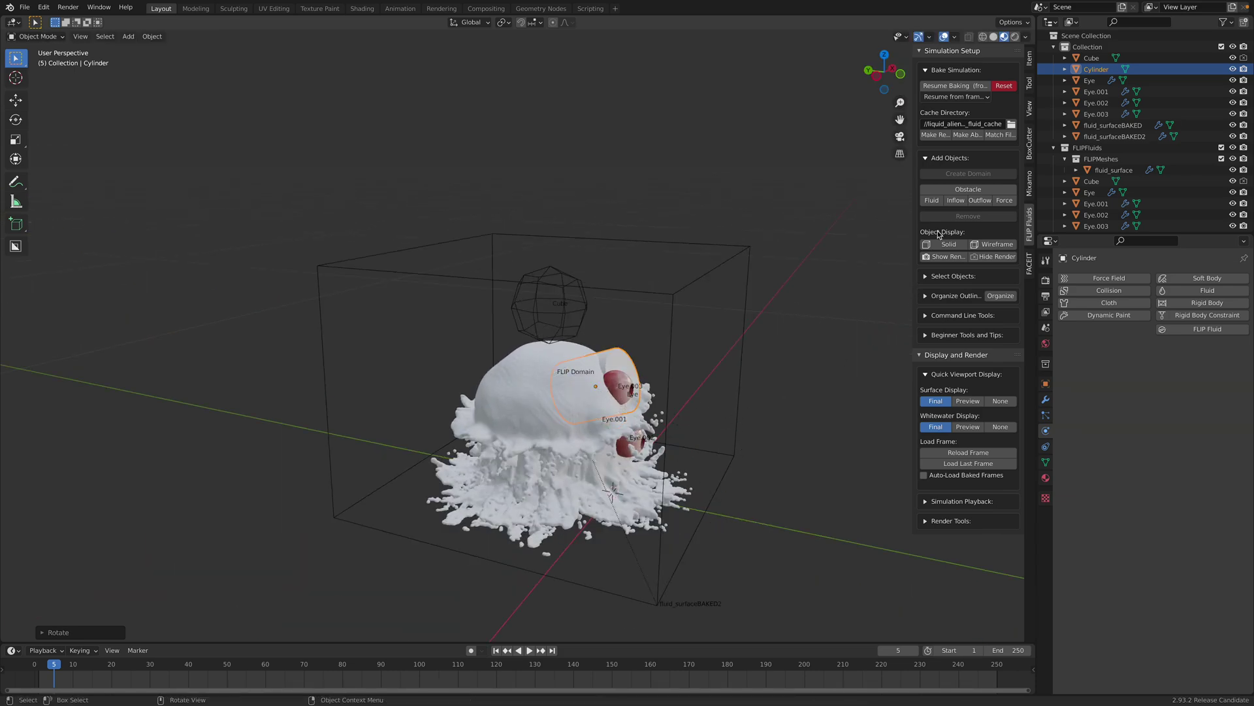
- Make the cylinder a FLIP Fluids obstacle, and resize and move it beside the new eye
click(960, 191)
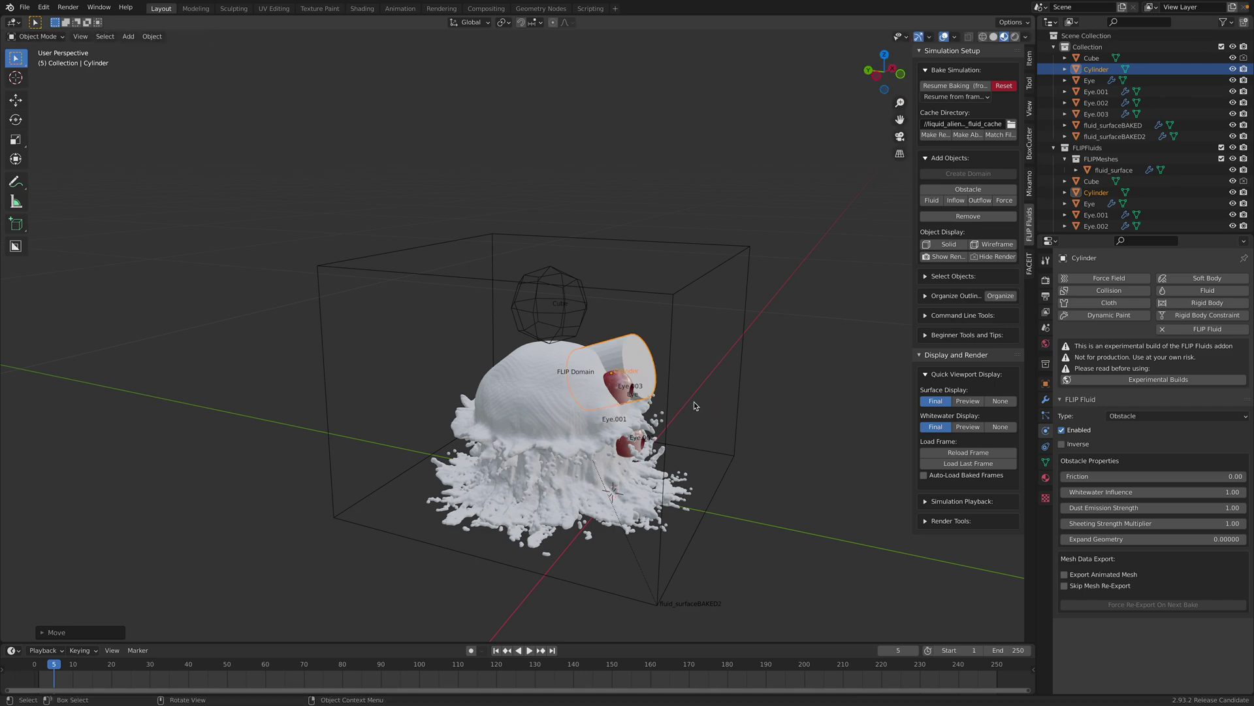
middle_drag(694, 401, 671, 430)
key(s)
click(639, 424)
key(g)
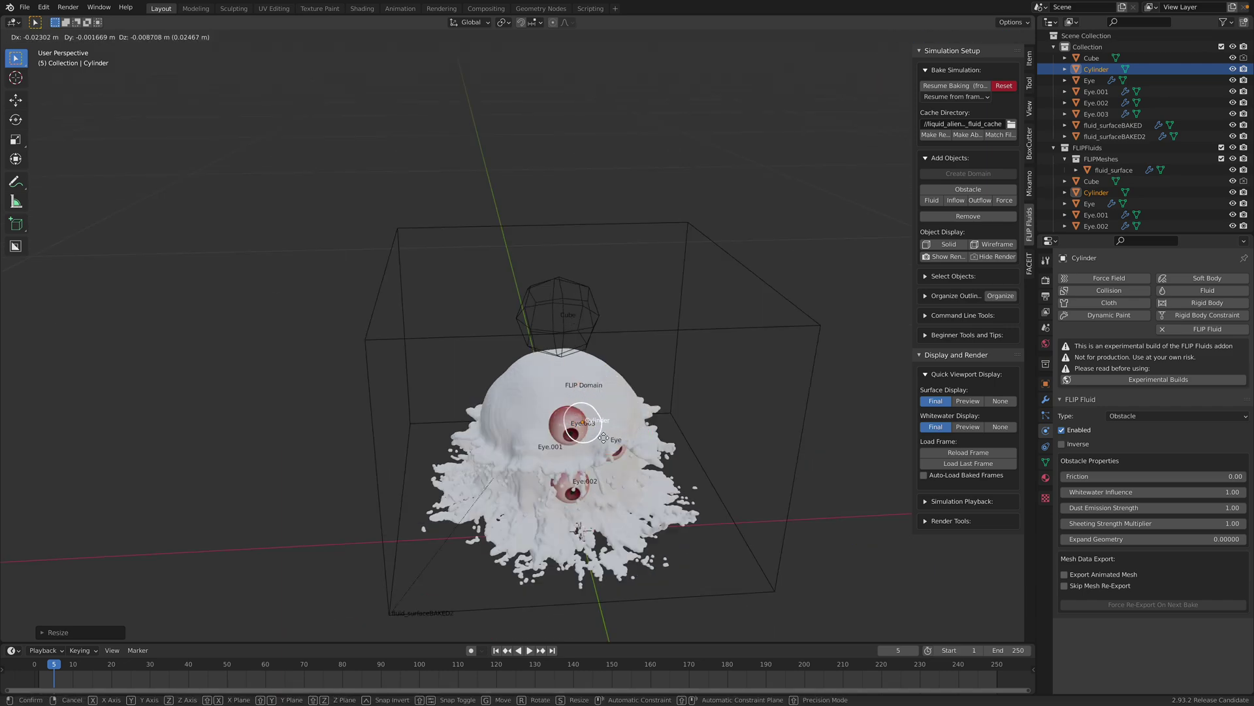
click(602, 436)
key(s)
click(637, 456)
- Move and rotate the cylinder so it lines up with the new eye's gaze direction
middle_drag(637, 456, 597, 414)
key(g)
click(516, 423)
key(r)
click(531, 420)
scroll(597, 414, up, 3)
key(g)
click(589, 424)
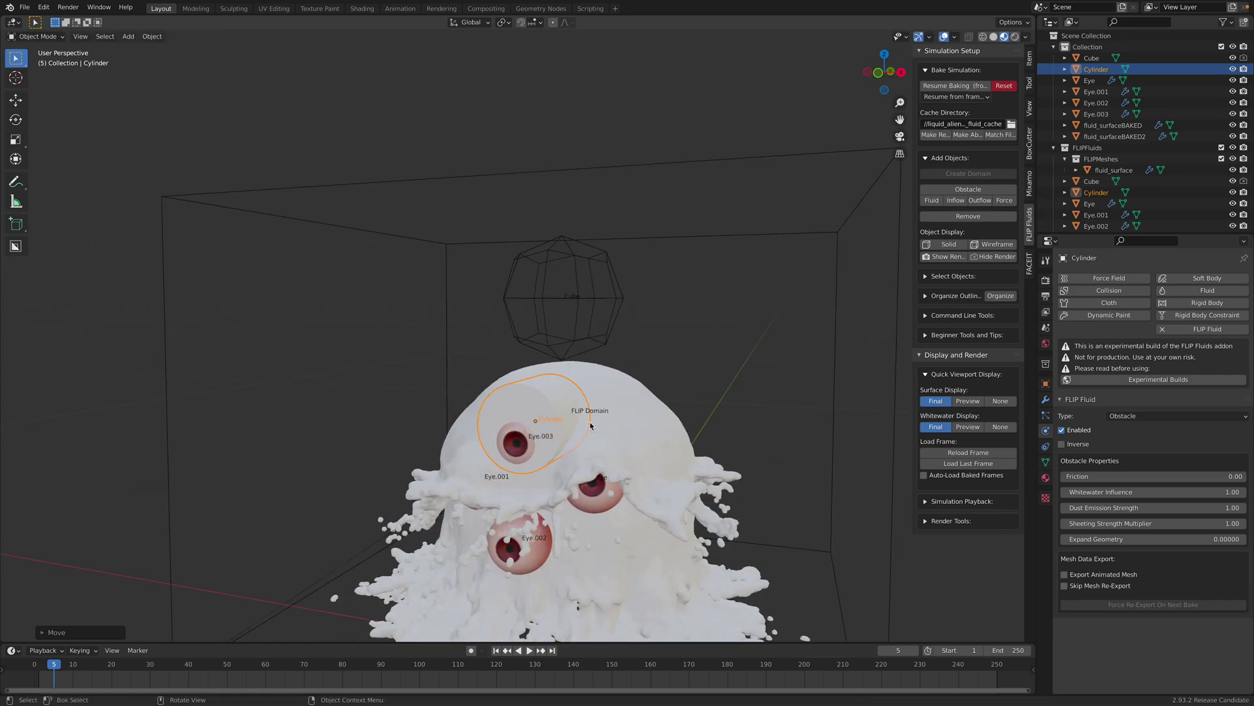
- Resize the cylinder from the side and move it closer to the front of the new eye
middle_drag(572, 462, 468, 466)
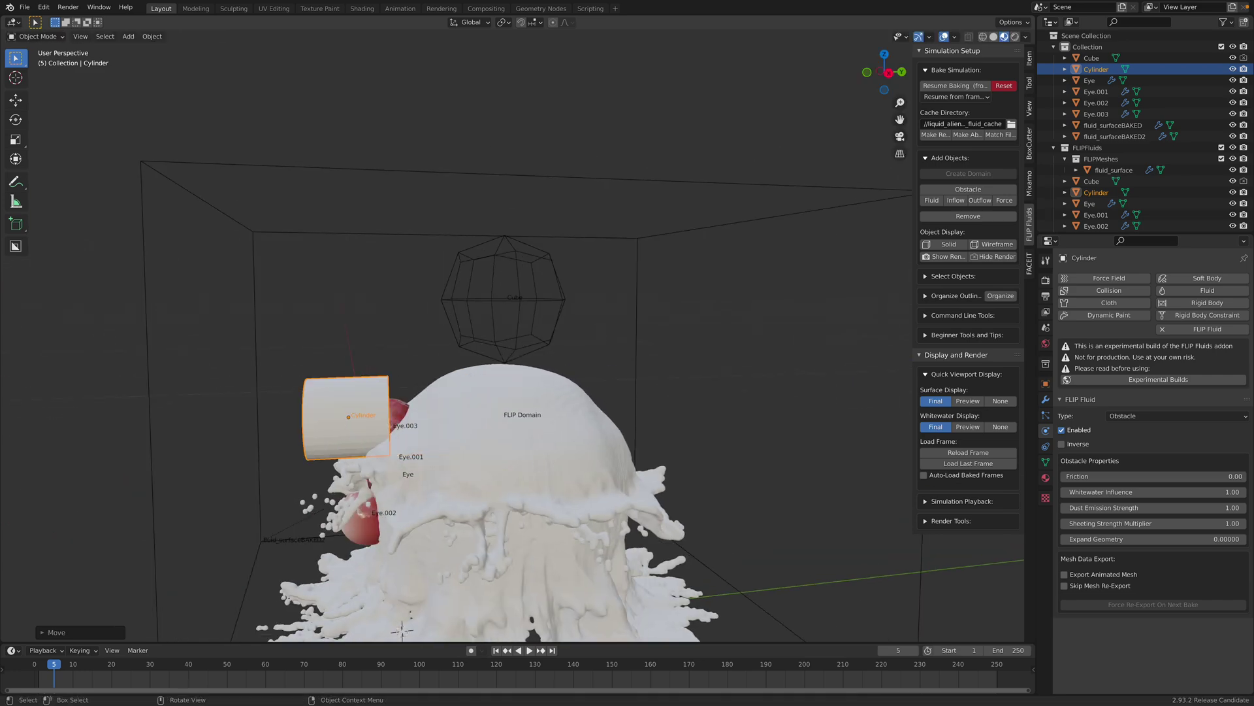
key(s)
click(422, 445)
key(g)
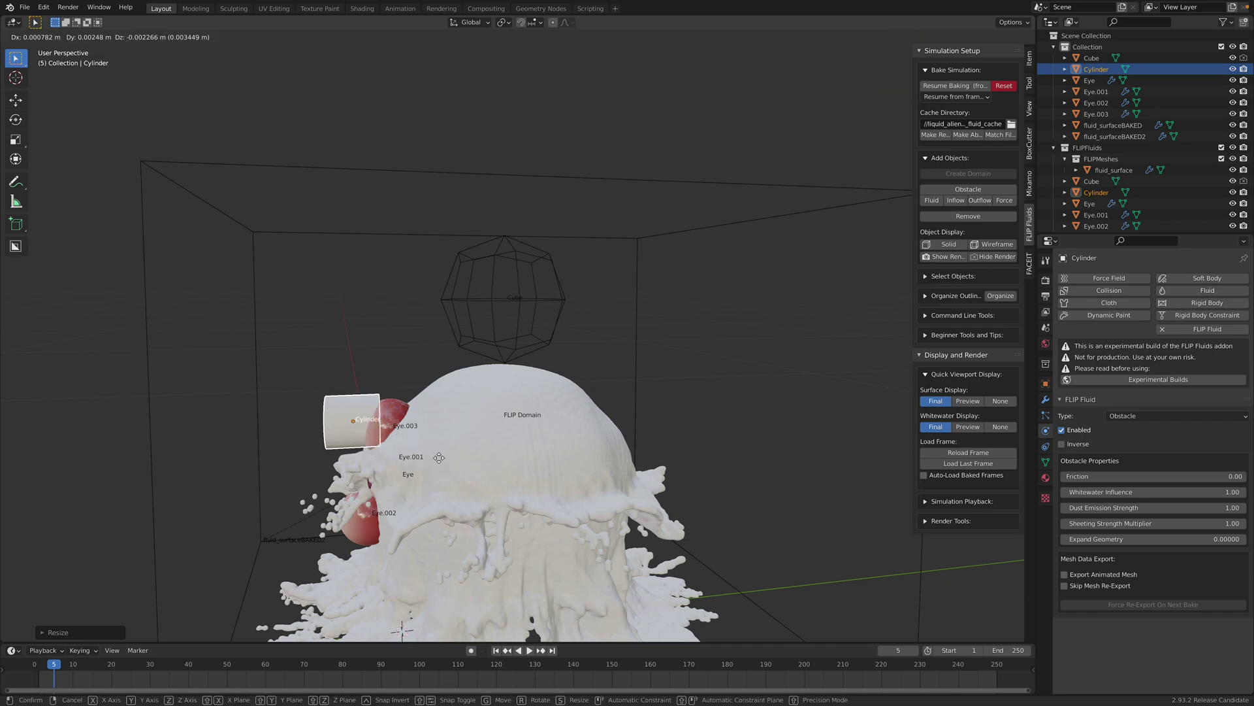
click(456, 460)
key(s)
click(475, 468)
- Rescale and reposition the cylinder to fit around the new eye as seen from the other side of the head
middle_drag(474, 468, 703, 491)
key(s)
click(570, 473)
key(g)
click(599, 479)
key(s)
click(671, 490)
key(g)
click(664, 491)
- Slide the cylinder forward over the new eye so that it encloses the eyeball
key(g)
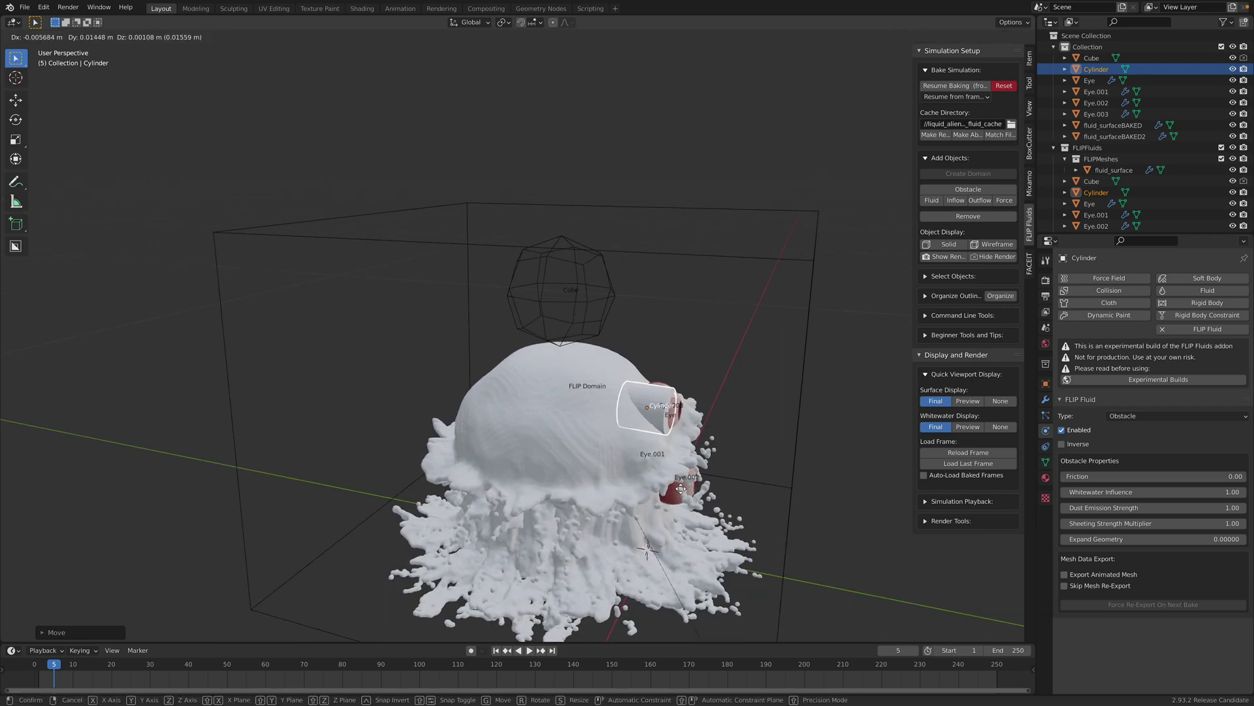
click(694, 491)
middle_drag(694, 491, 572, 485)
key(g)
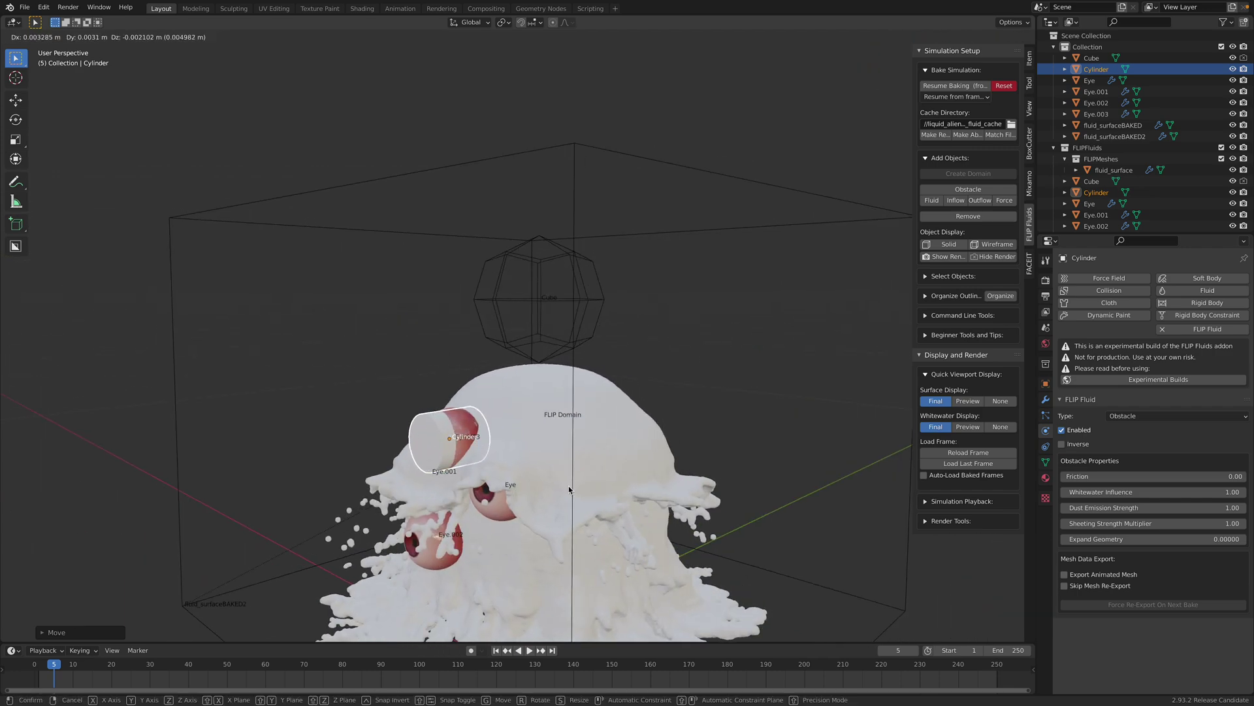
click(568, 486)
- Shift the cylinder along the Y axis and fine-tune its position and scale over the front of the new eye
middle_drag(568, 485, 652, 436)
key(s)
click(538, 491)
key(g)
key(y)
click(529, 489)
key(g)
click(531, 484)
key(s)
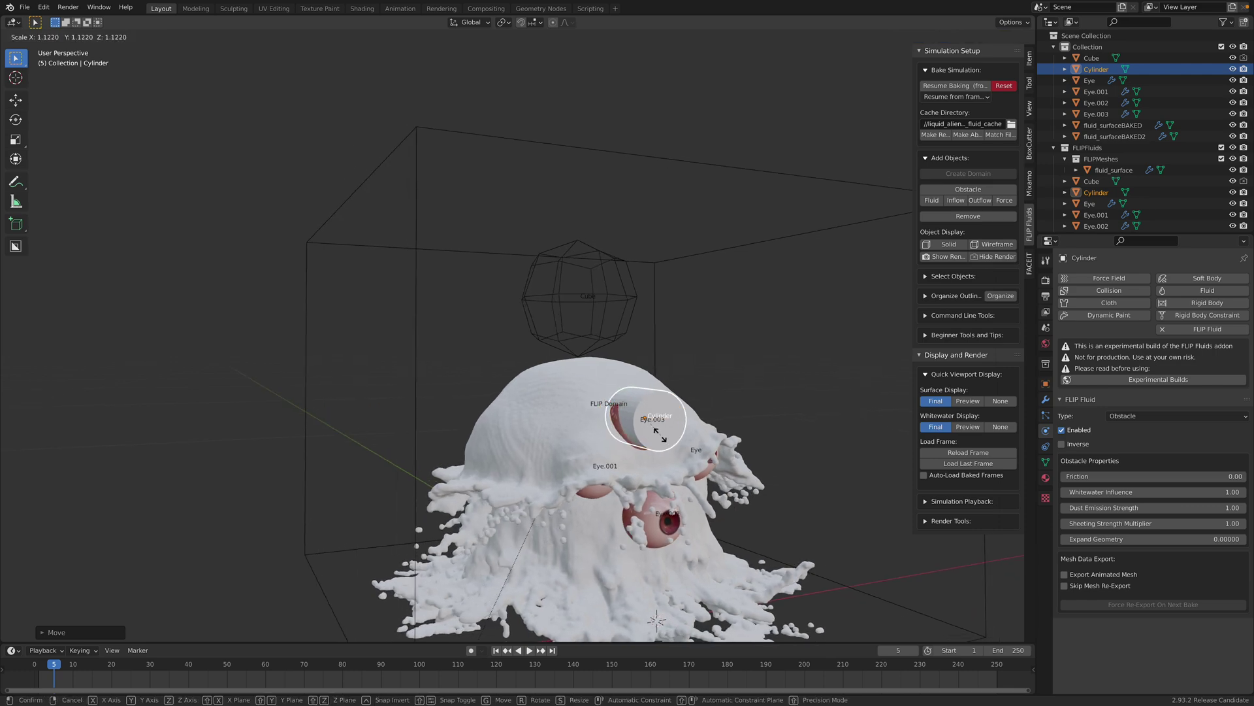
click(622, 432)
- Save the file, reset the previous FLIP Fluids bake and start a new bake
middle_drag(622, 433, 667, 313)
click(640, 314)
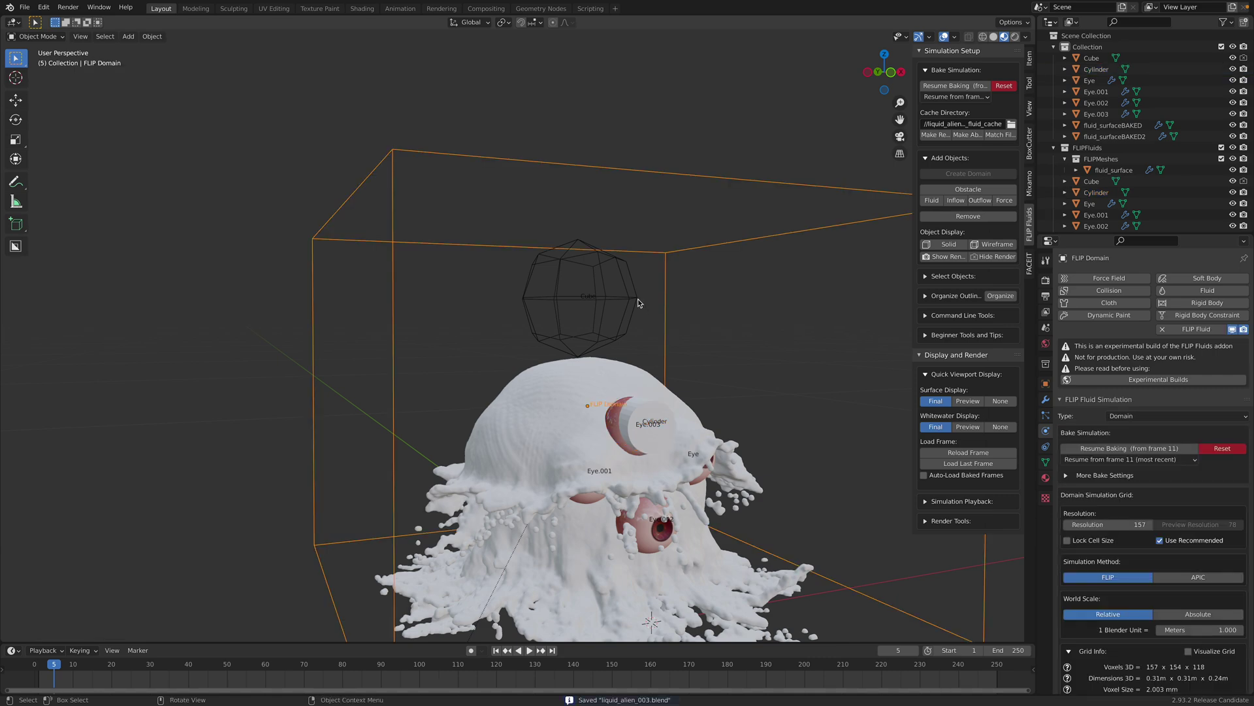
click(643, 323)
key(ctrl+s)
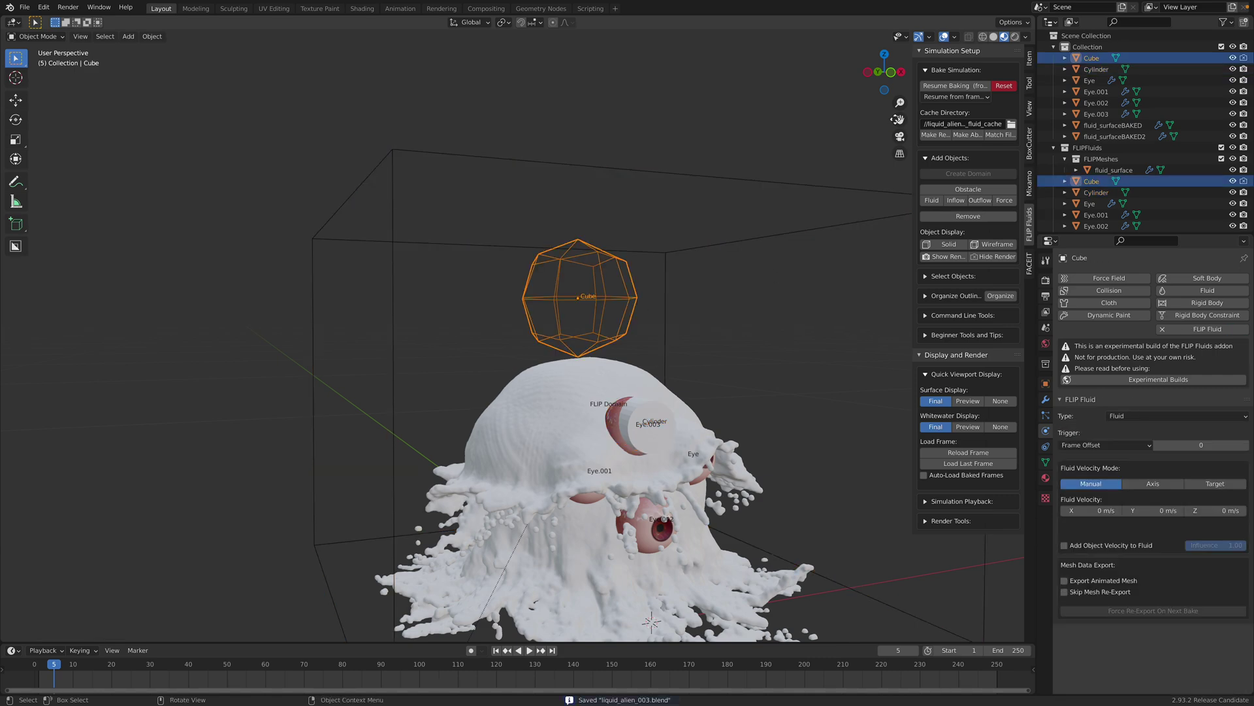
click(1004, 85)
click(992, 84)
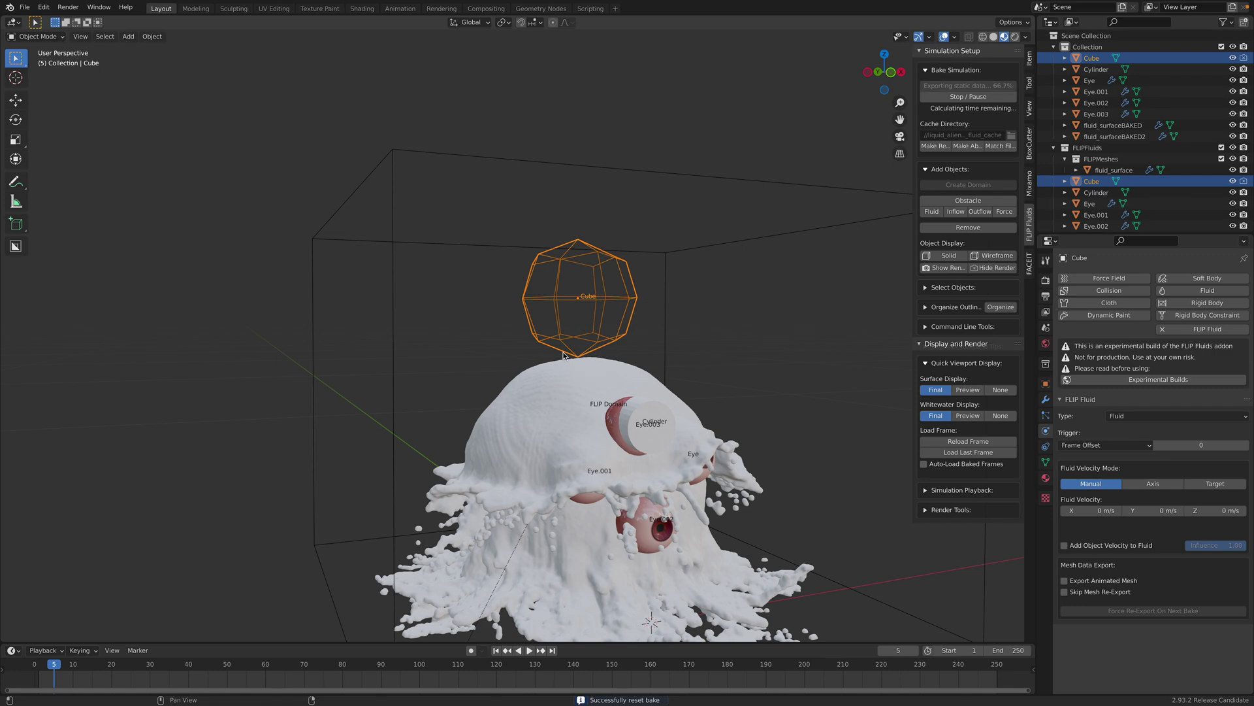
- Check the FLIP Fluid obstacle settings and material slots of fluid_surfaceBAKED2 and fluid_surfaceBAKED
scroll(563, 355, down, 3)
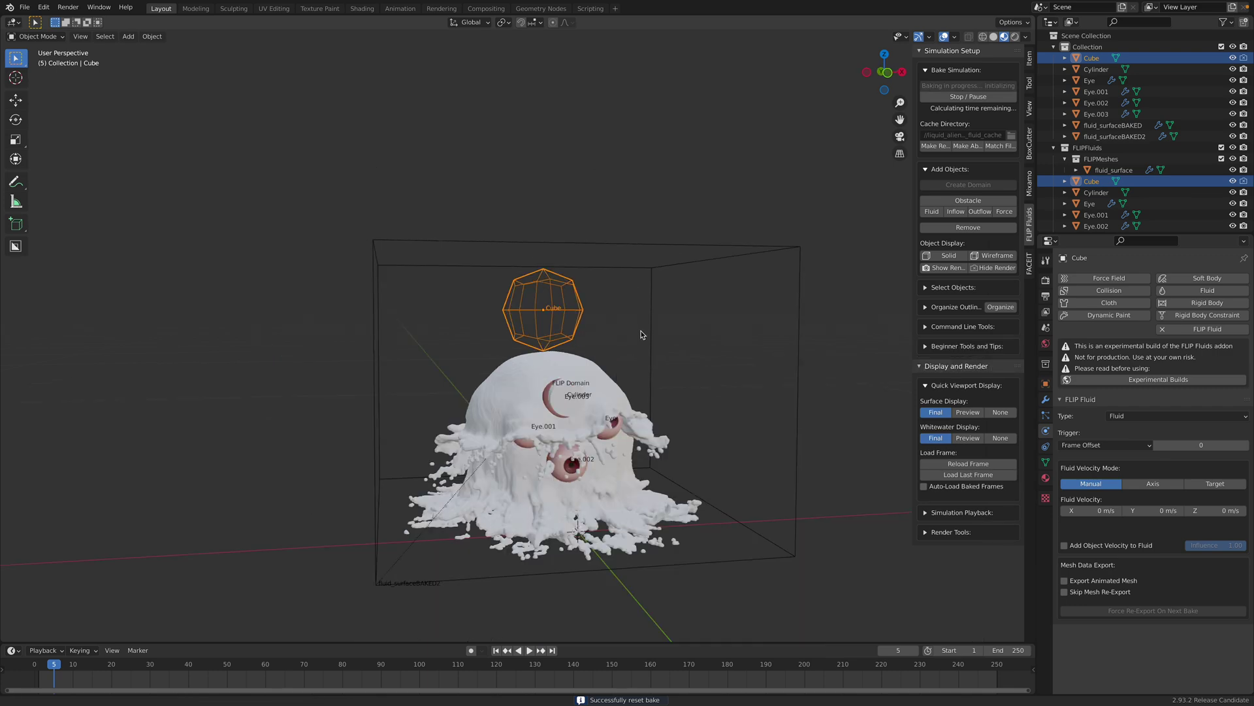
click(563, 355)
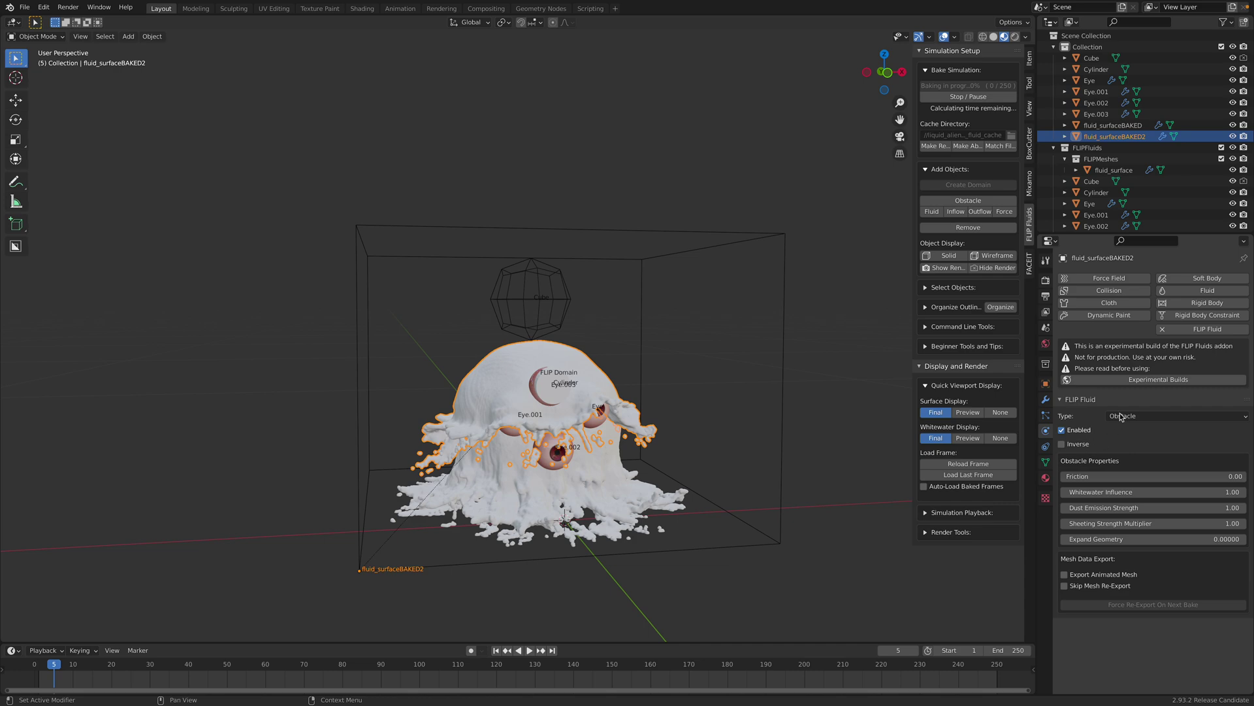
click(614, 436)
middle_drag(615, 437, 574, 464)
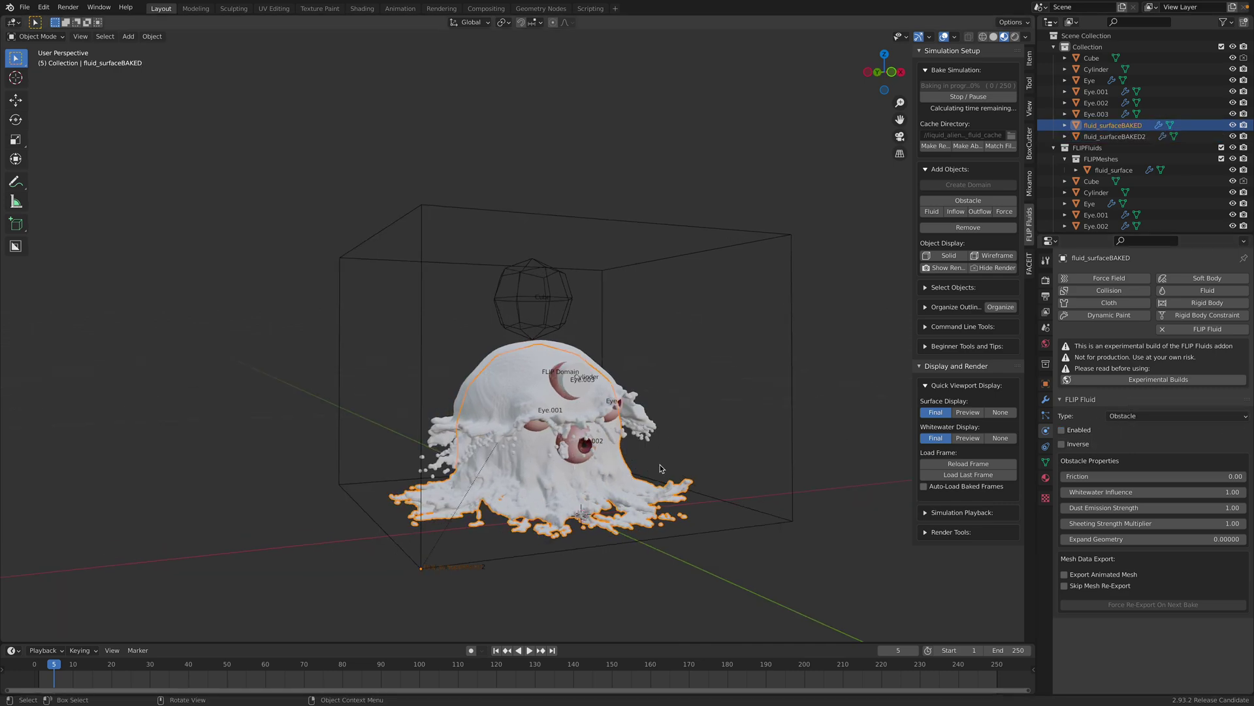
click(1045, 477)
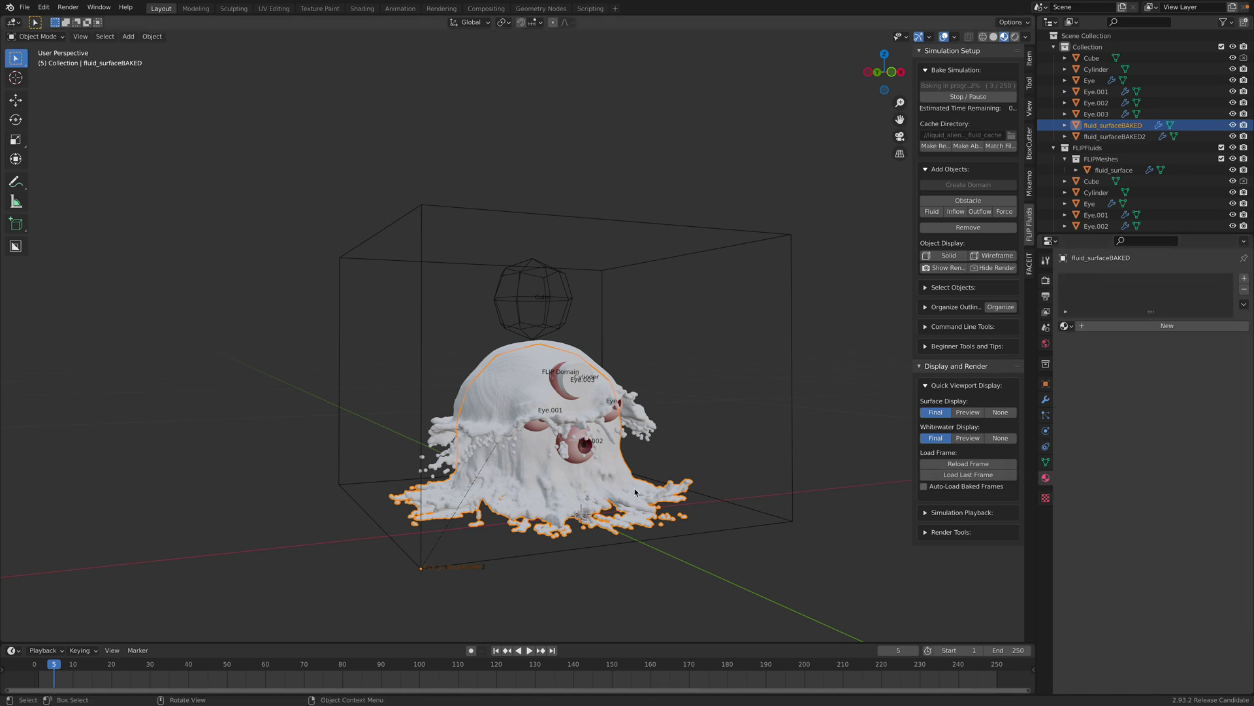
click(603, 369)
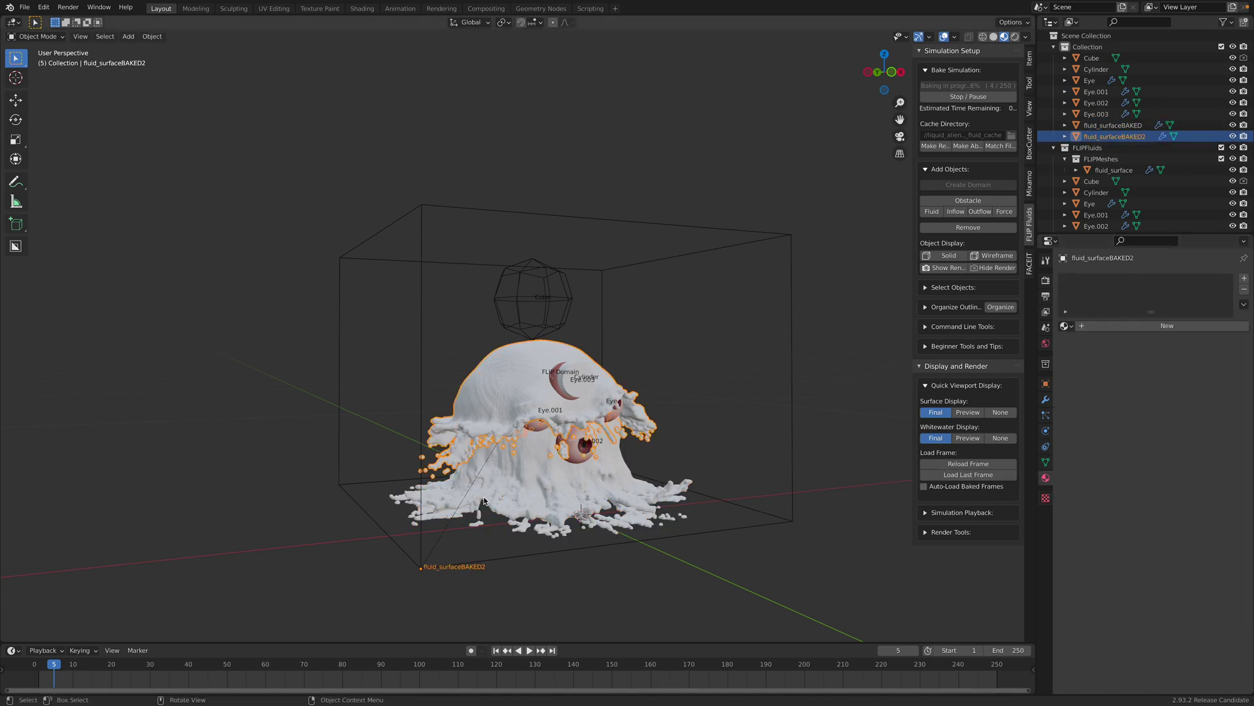
- Go to frame 4 and select the newly simulated fluid_surface mesh on top of the head
key(Left)
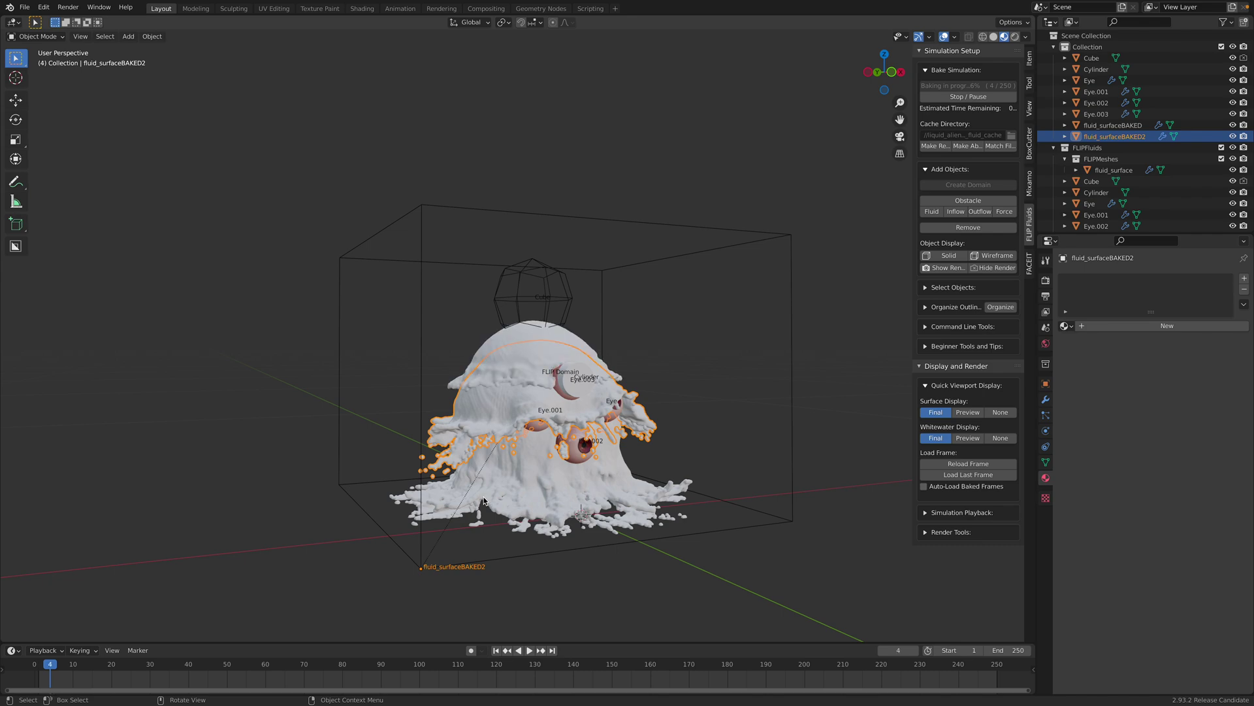
click(511, 339)
middle_drag(511, 339, 557, 349)
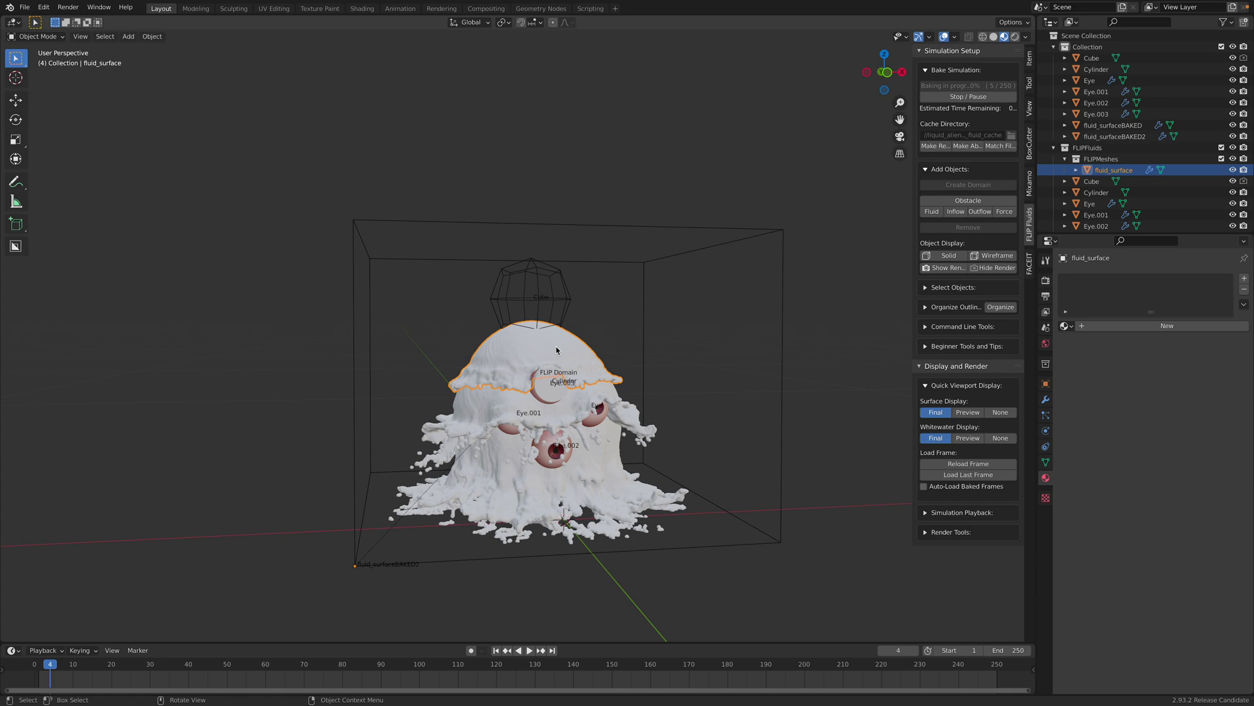
scroll(576, 355, up, 2)
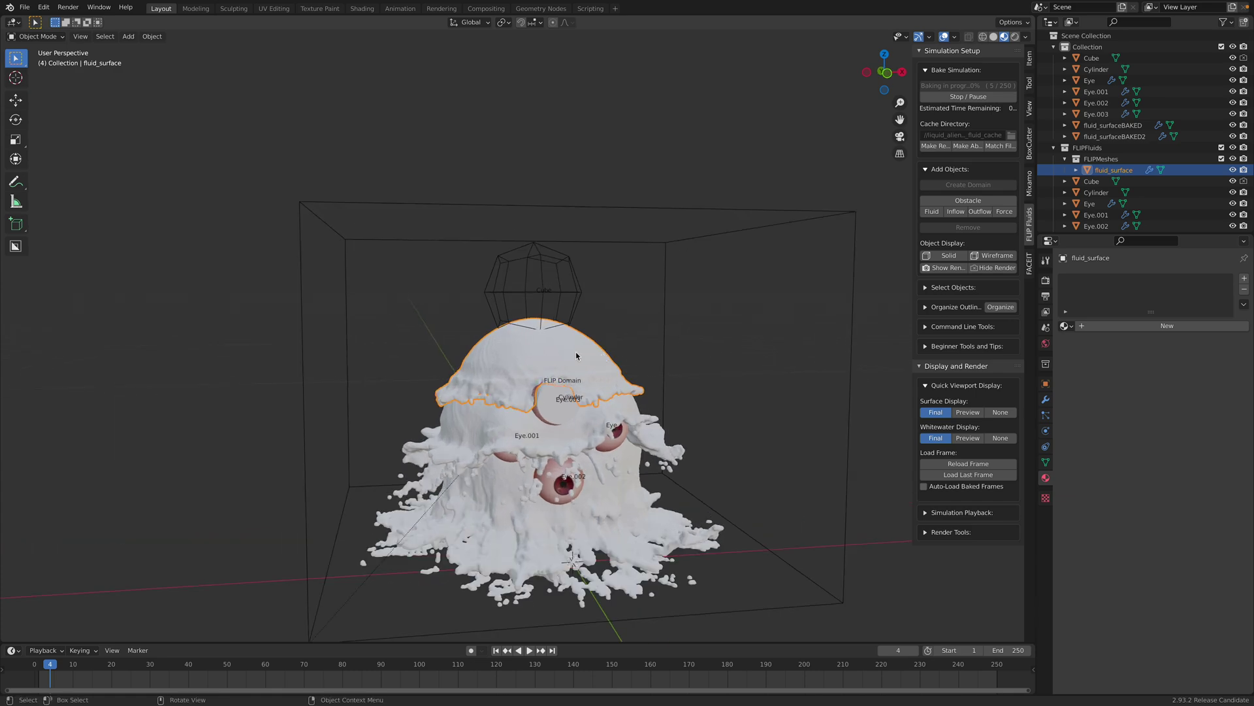
- Set the Surface Material of fluid_surface to FF Beer and open its material settings
click(1046, 462)
click(1046, 446)
click(1046, 430)
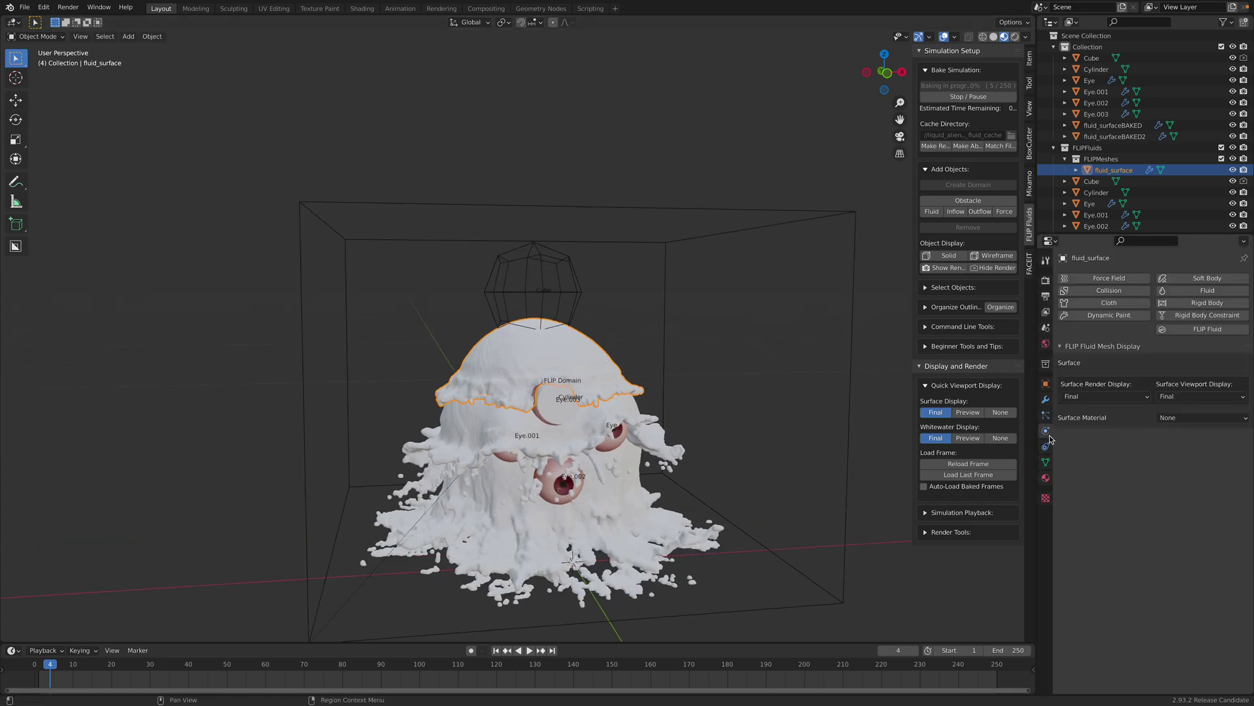
click(1191, 418)
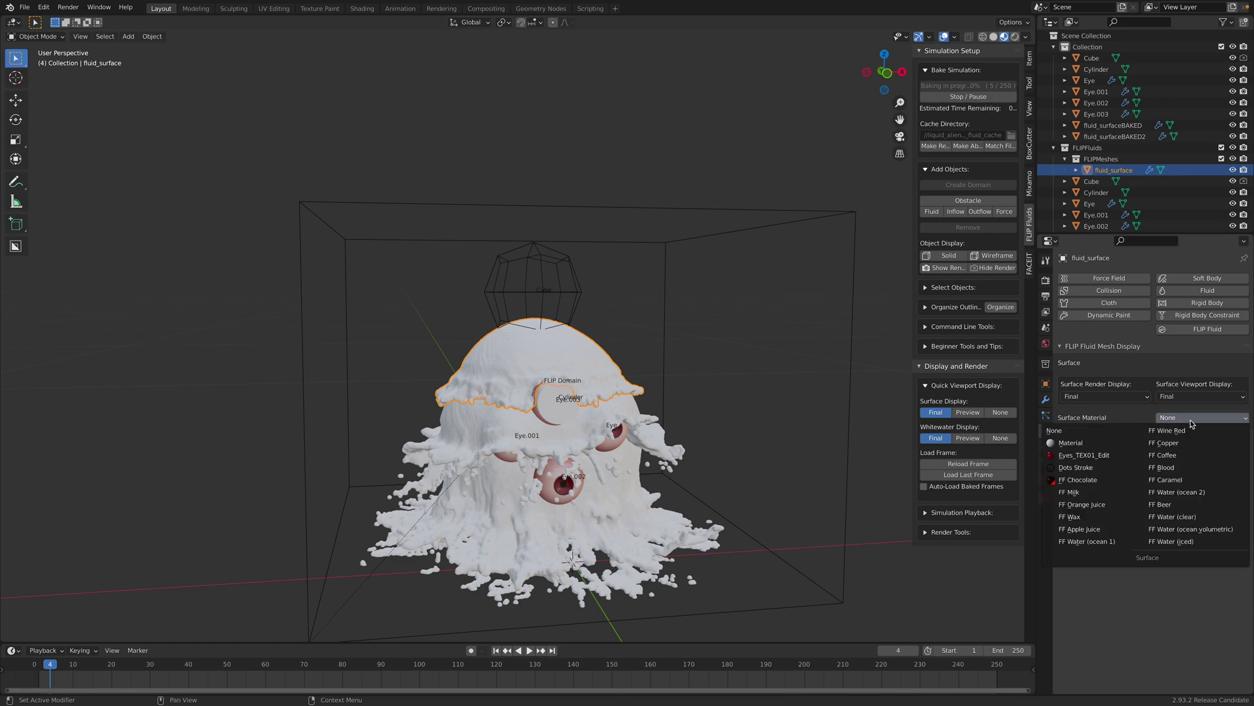
click(1161, 504)
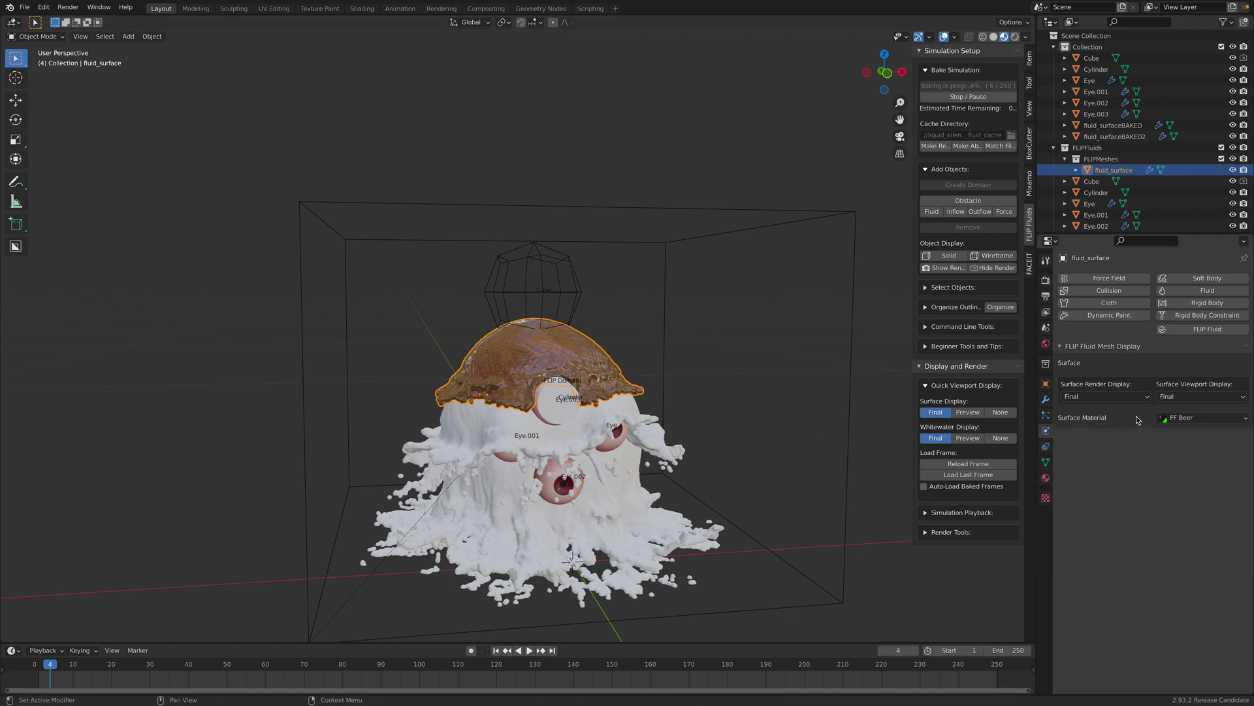
click(1046, 478)
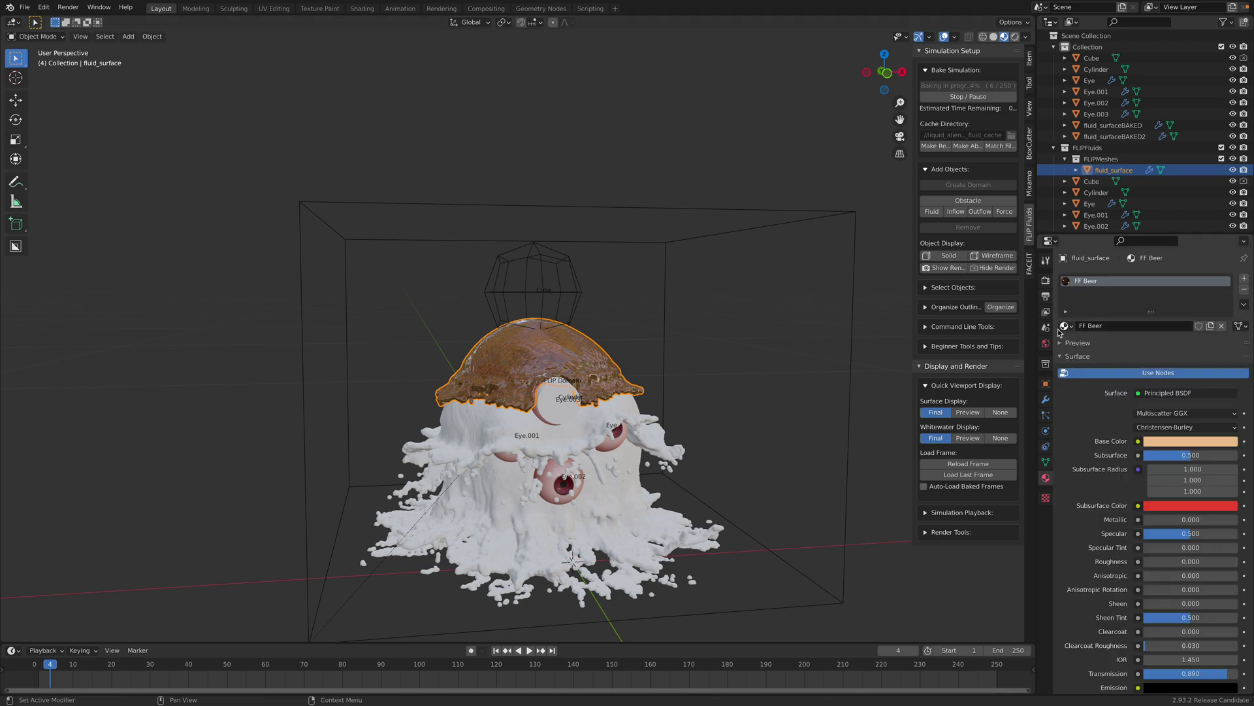
- Assign the FF Beer material to fluid_surfaceBAKED2 as a separate copy and change its base color to green
scroll(639, 379, up, 2)
click(644, 380)
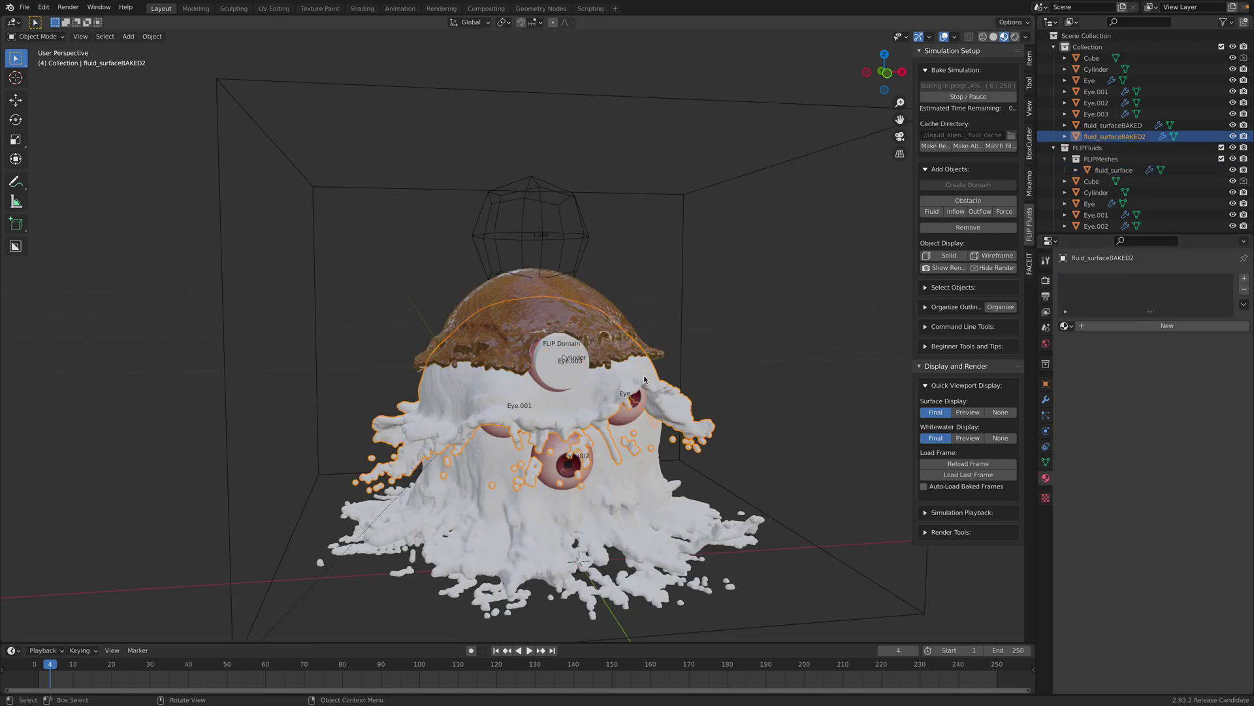
click(1066, 325)
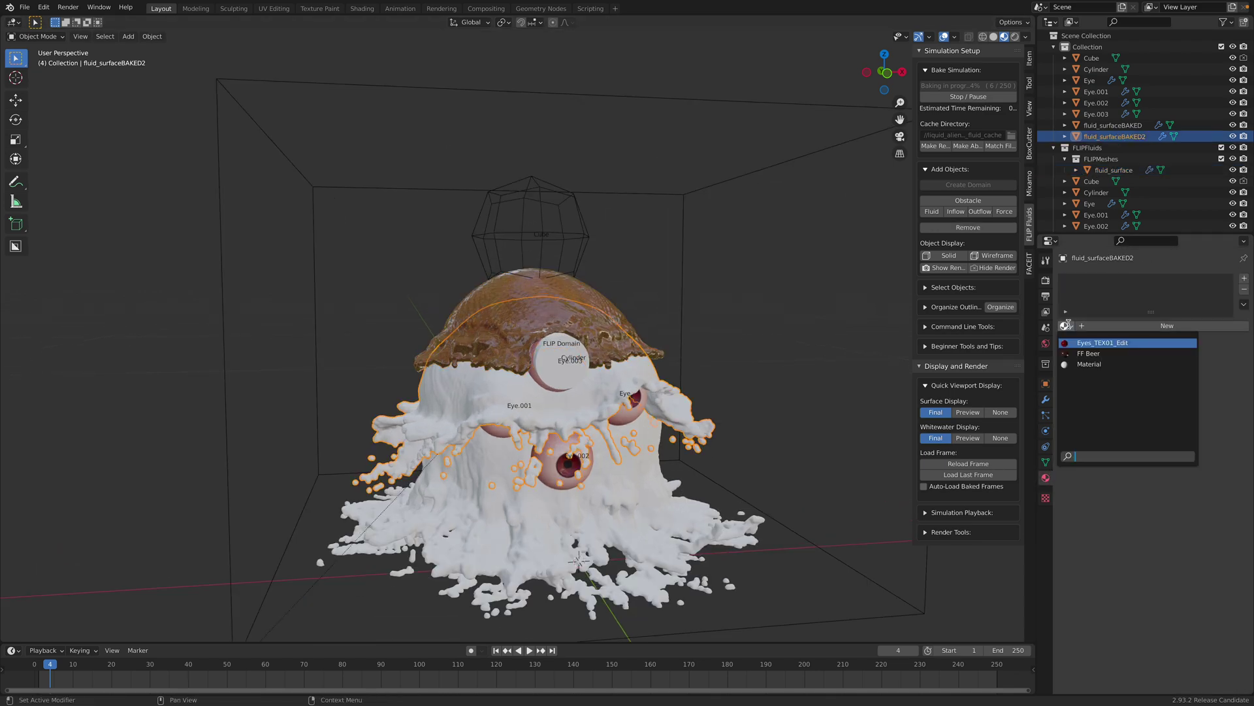
click(1074, 352)
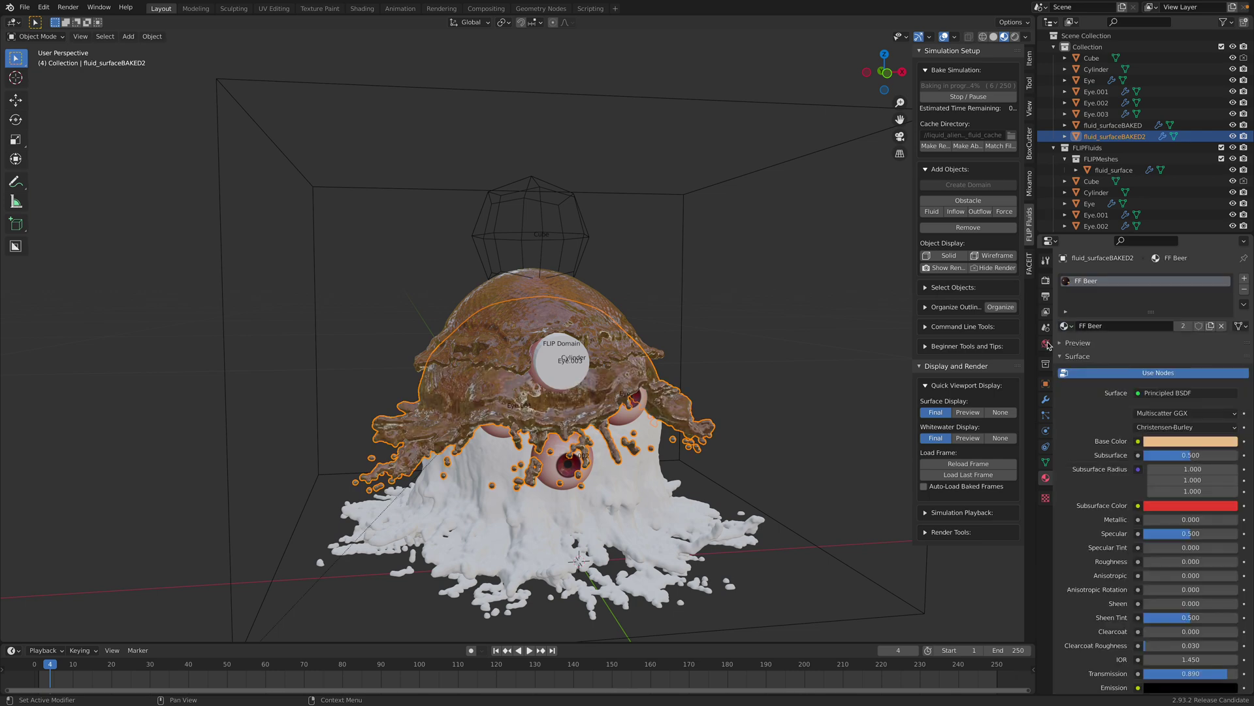
click(1187, 442)
drag(1174, 335, 1166, 332)
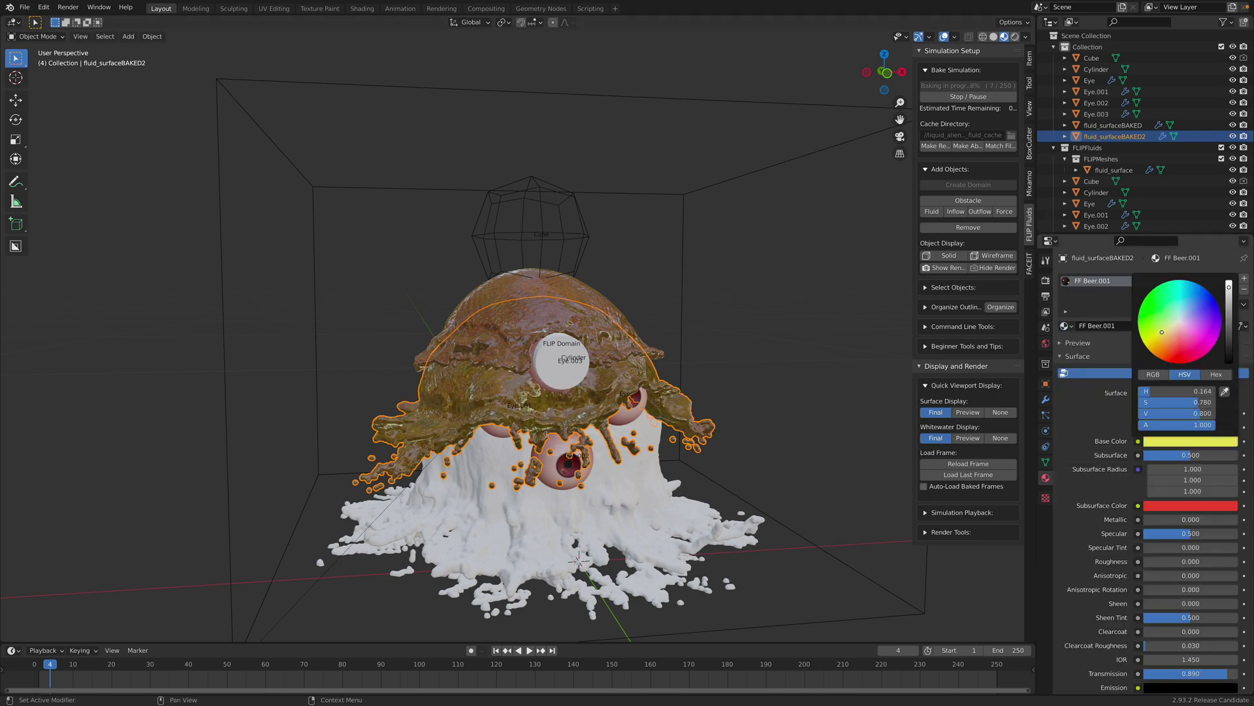
click(738, 375)
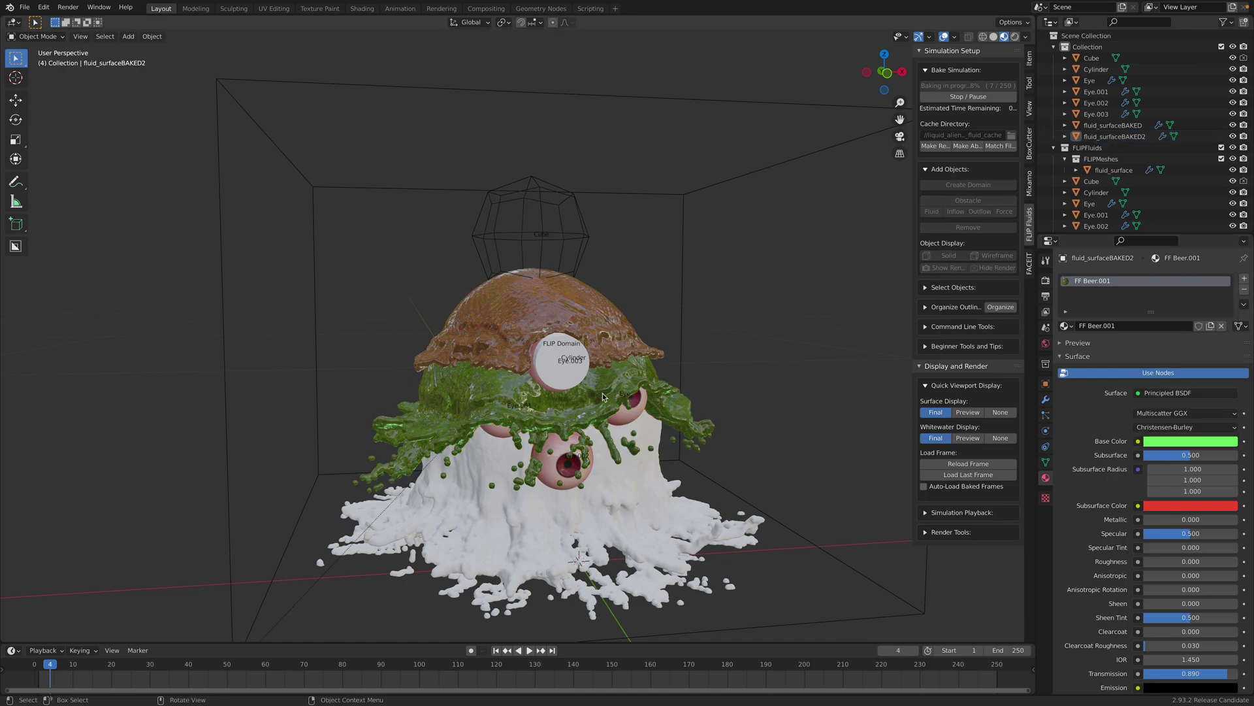
- Assign FF Beer.001 to fluid_surfaceBAKED as a separate copy and change its base color to red
click(654, 442)
click(1072, 326)
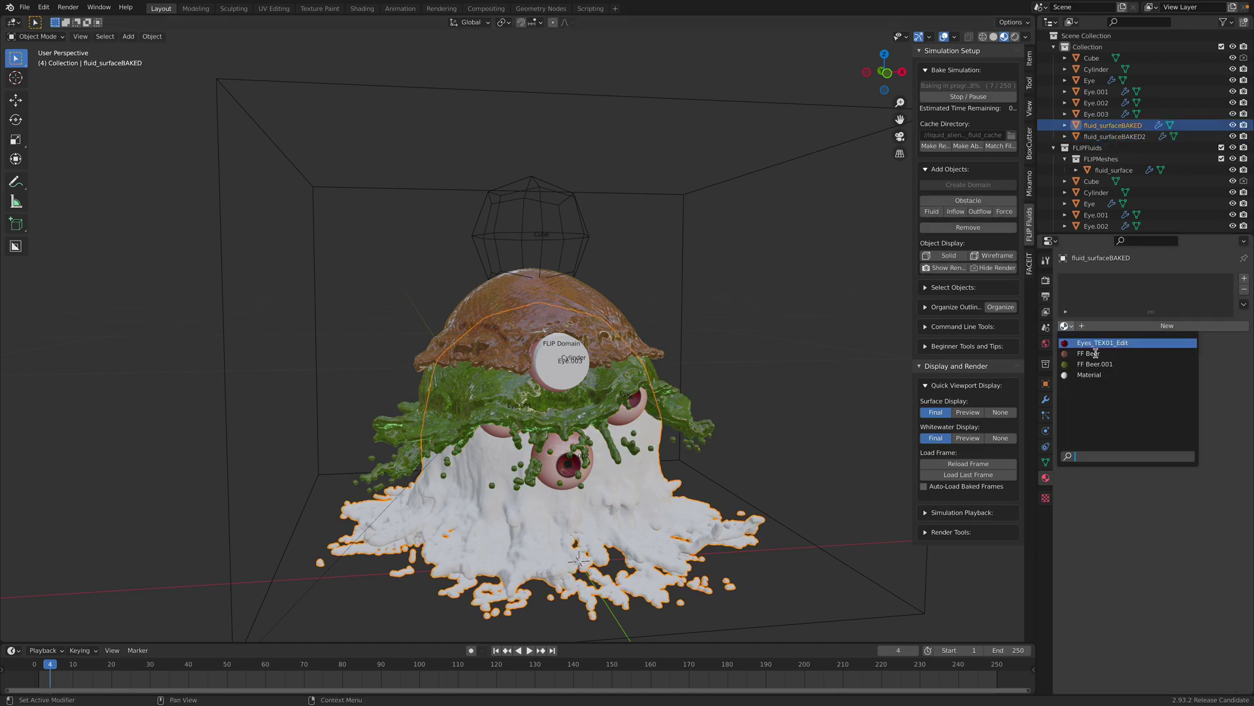
click(1095, 365)
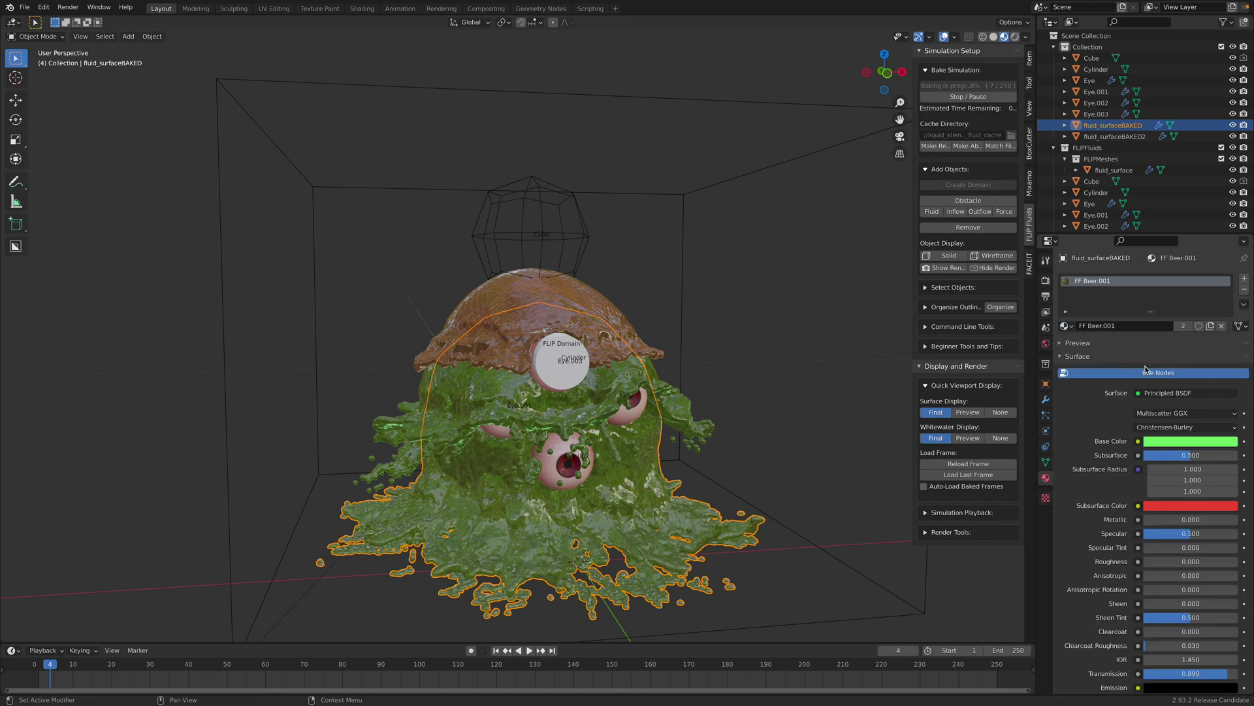
click(1176, 444)
click(1175, 341)
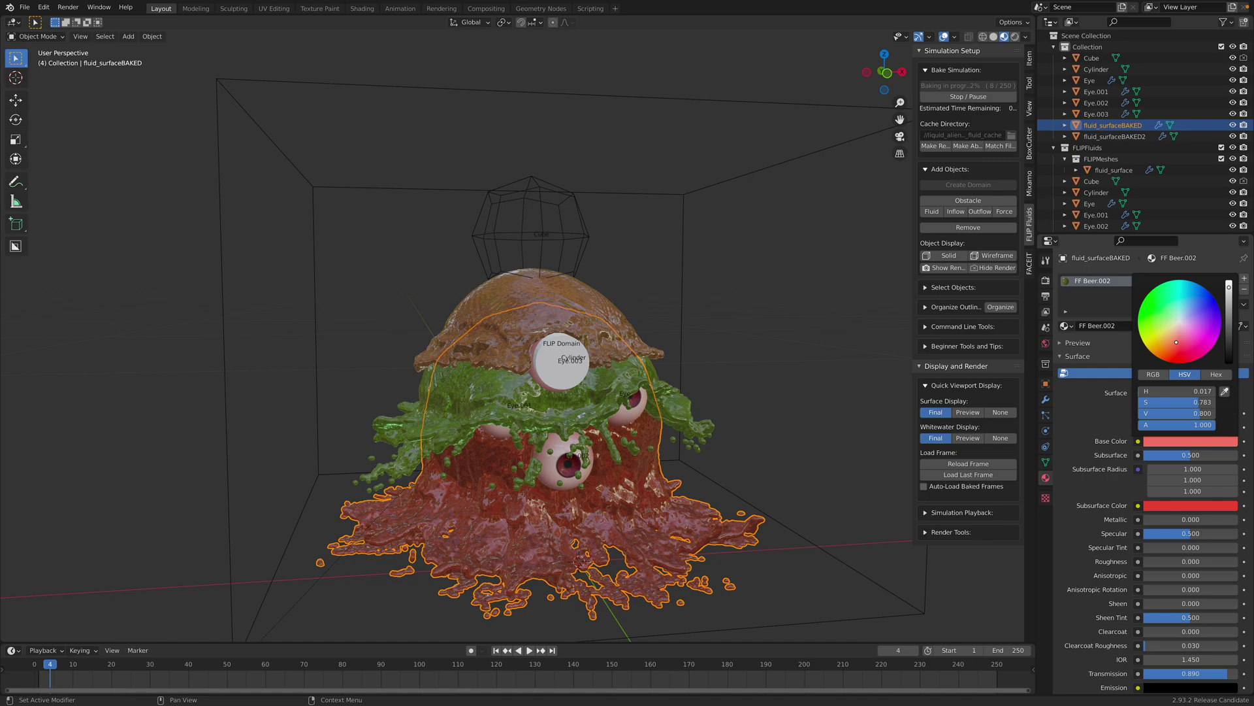
click(729, 356)
- Go to frame 5 to show the next state of the simulated top fluid layer
middle_drag(729, 356, 629, 384)
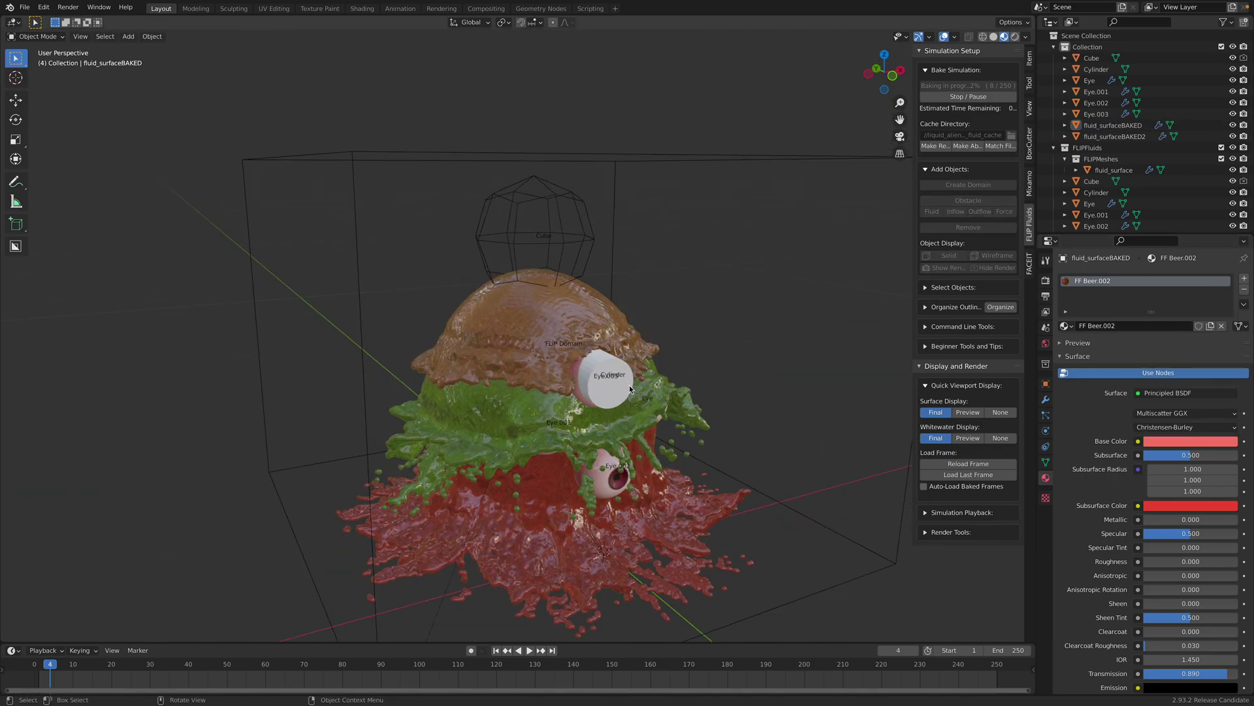
key(Right)
key(Left)
key(Right)
middle_drag(679, 316, 528, 381)
- Stop the running FLIP Fluids bake and delete the Cylinder obstacle covering the uppermost eye
click(496, 363)
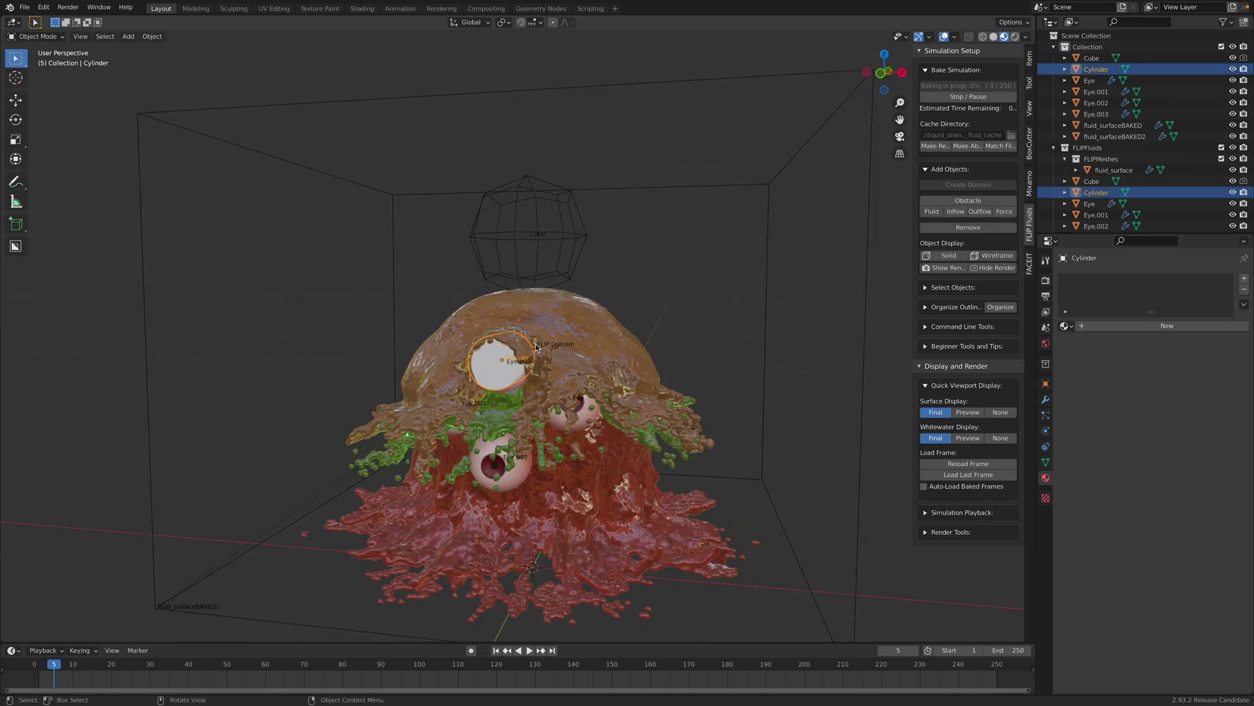
click(960, 96)
middle_drag(568, 346, 602, 337)
key(Delete)
scroll(603, 337, up, 2)
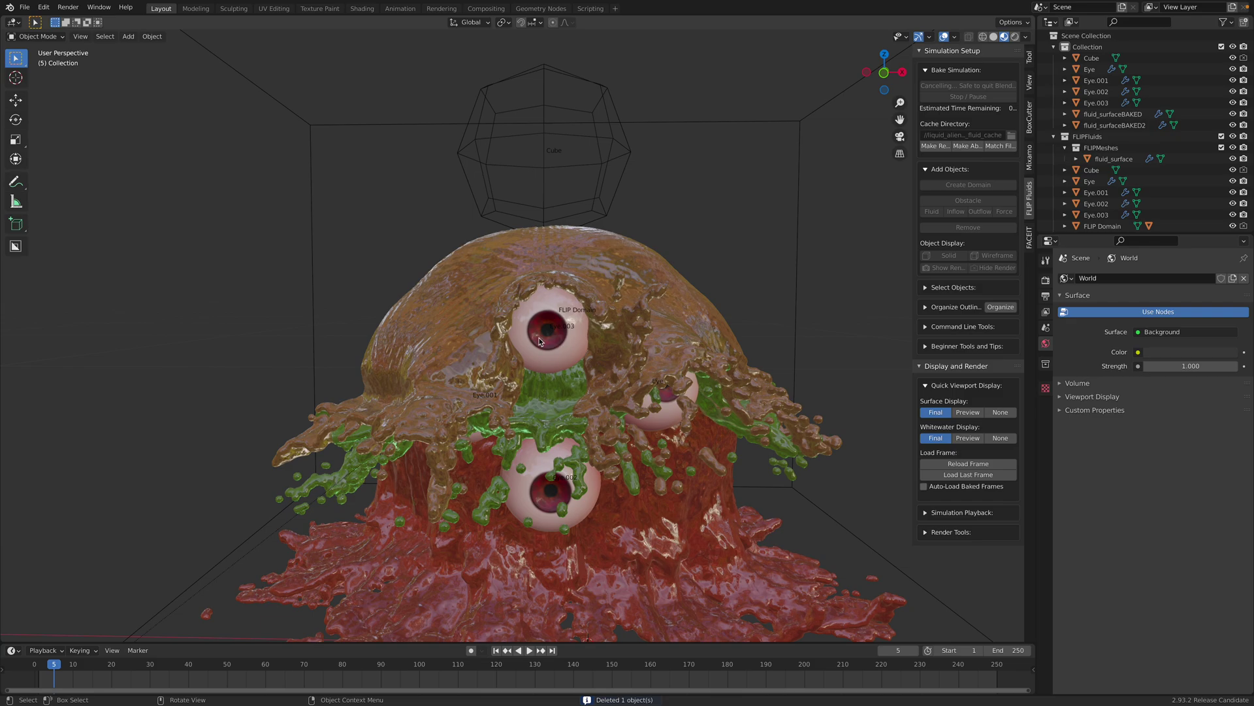
- Examine Eye.003, Eye and Eye.002 from several angles to check how the fluid covers their pupils
click(561, 319)
middle_drag(563, 286, 592, 211)
scroll(591, 216, down, 2)
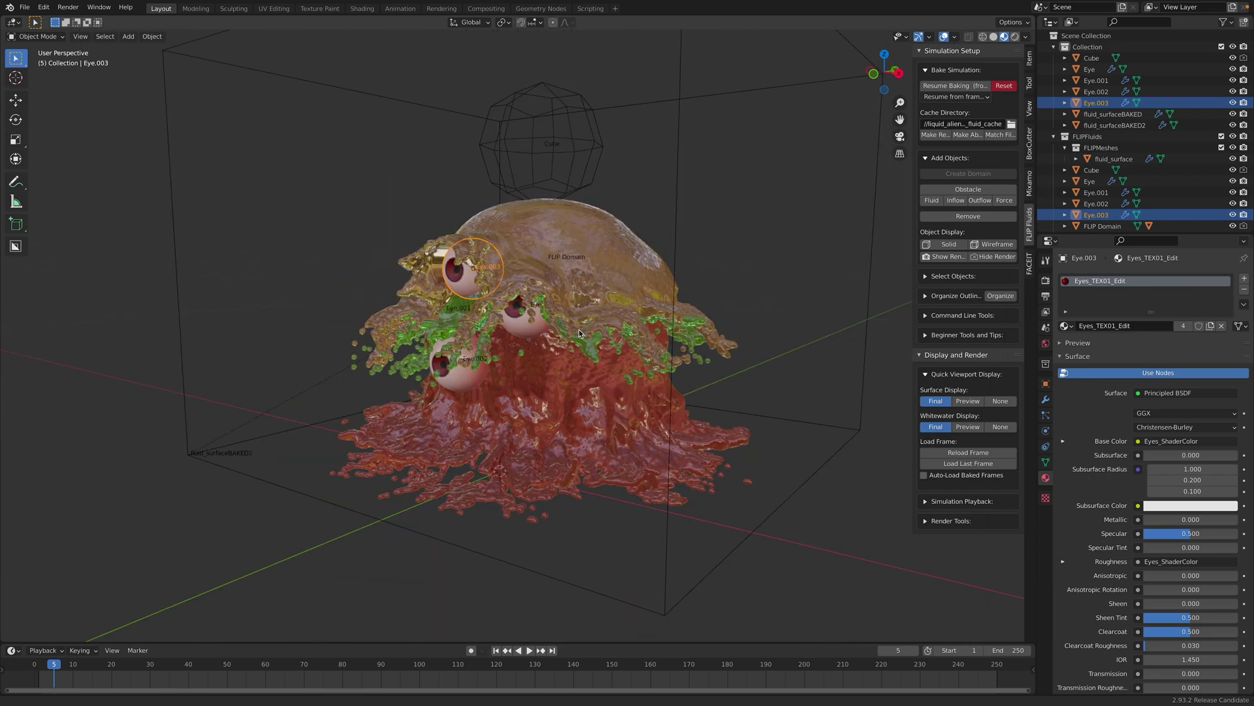
click(523, 324)
middle_drag(524, 323, 585, 346)
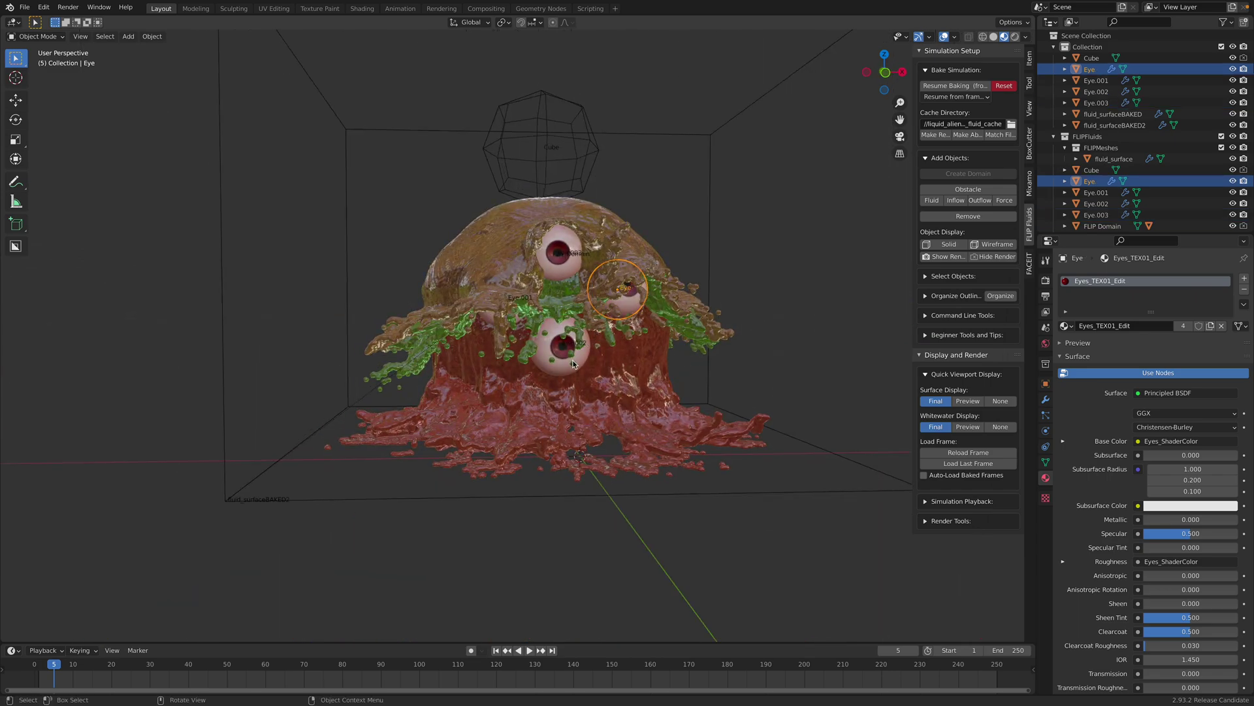
click(573, 361)
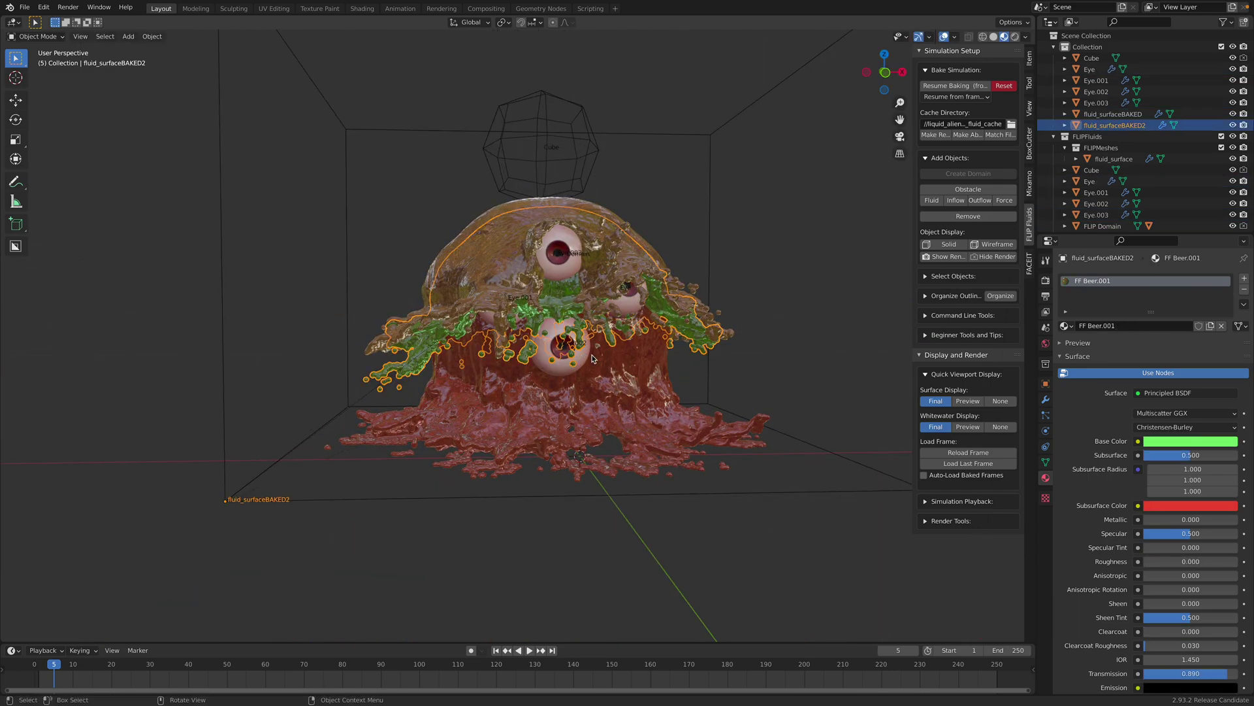
click(593, 359)
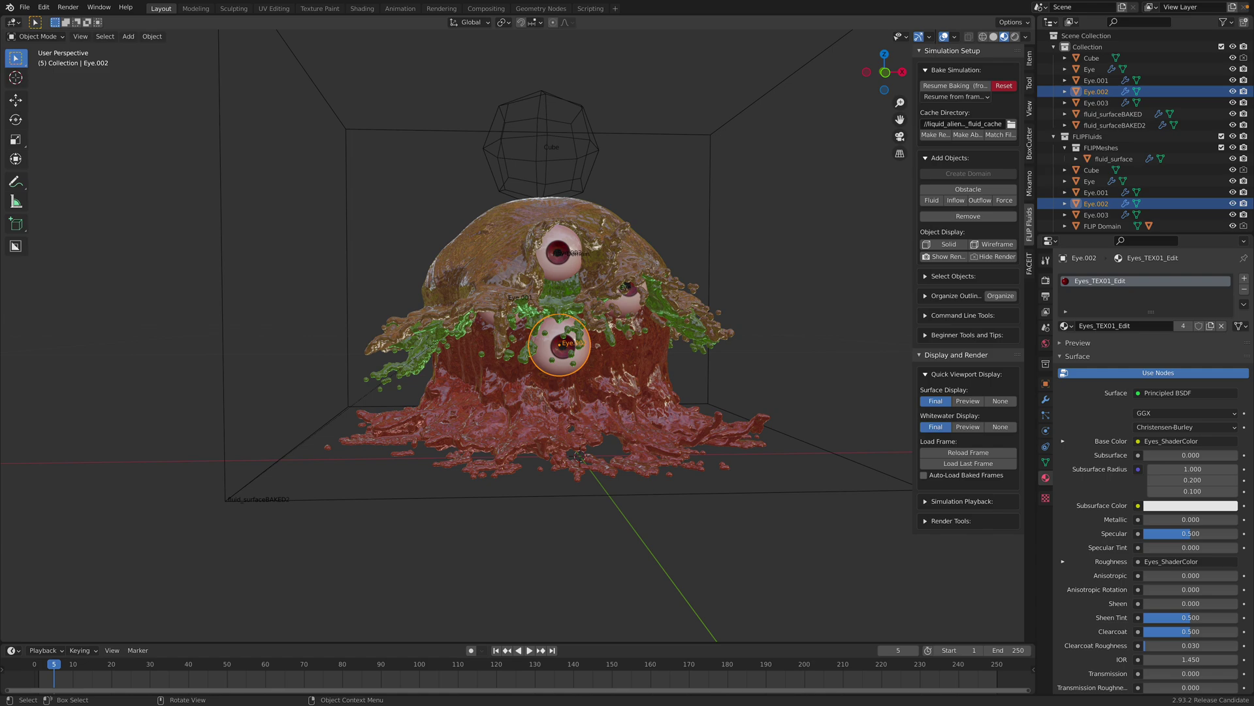
click(717, 273)
shift+middle_drag(717, 272, 672, 293)
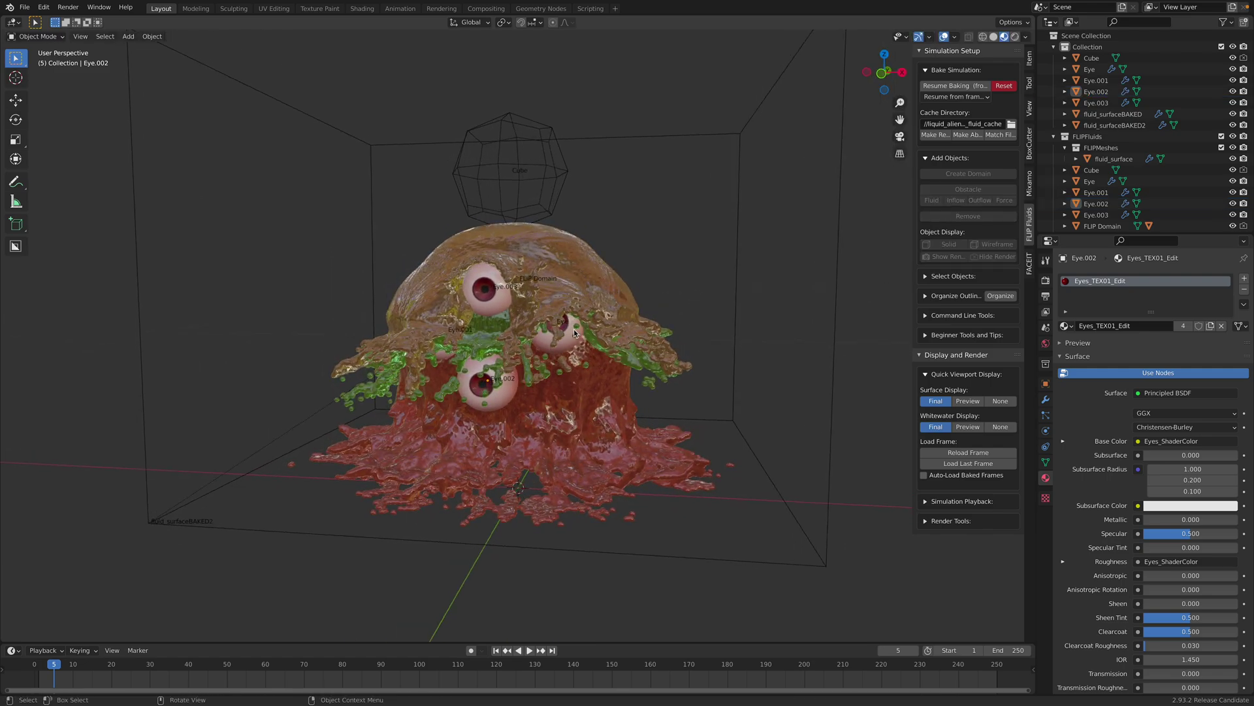
- Rotate the Eye object freely so its pupil looks outward from the fluid
click(573, 332)
middle_drag(571, 329, 560, 328)
key(r)
key(r)
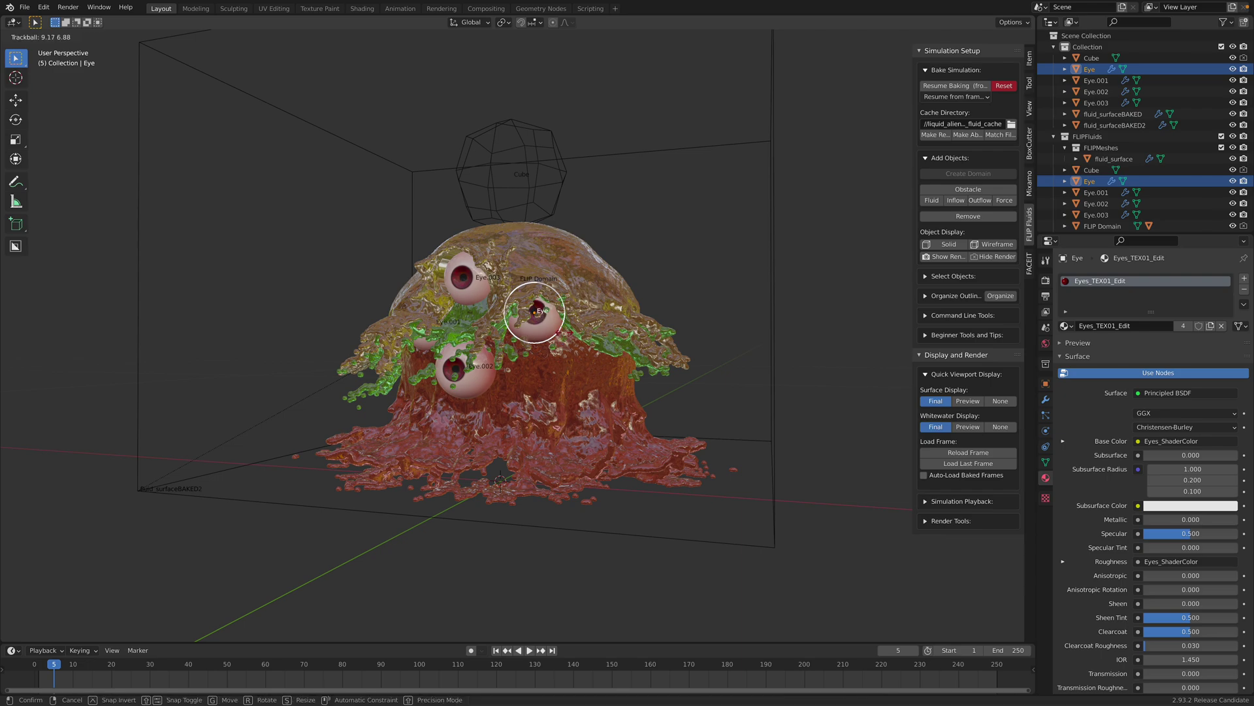
click(563, 332)
- Fine-tune the scale and position of the Eye object and save the file
key(s)
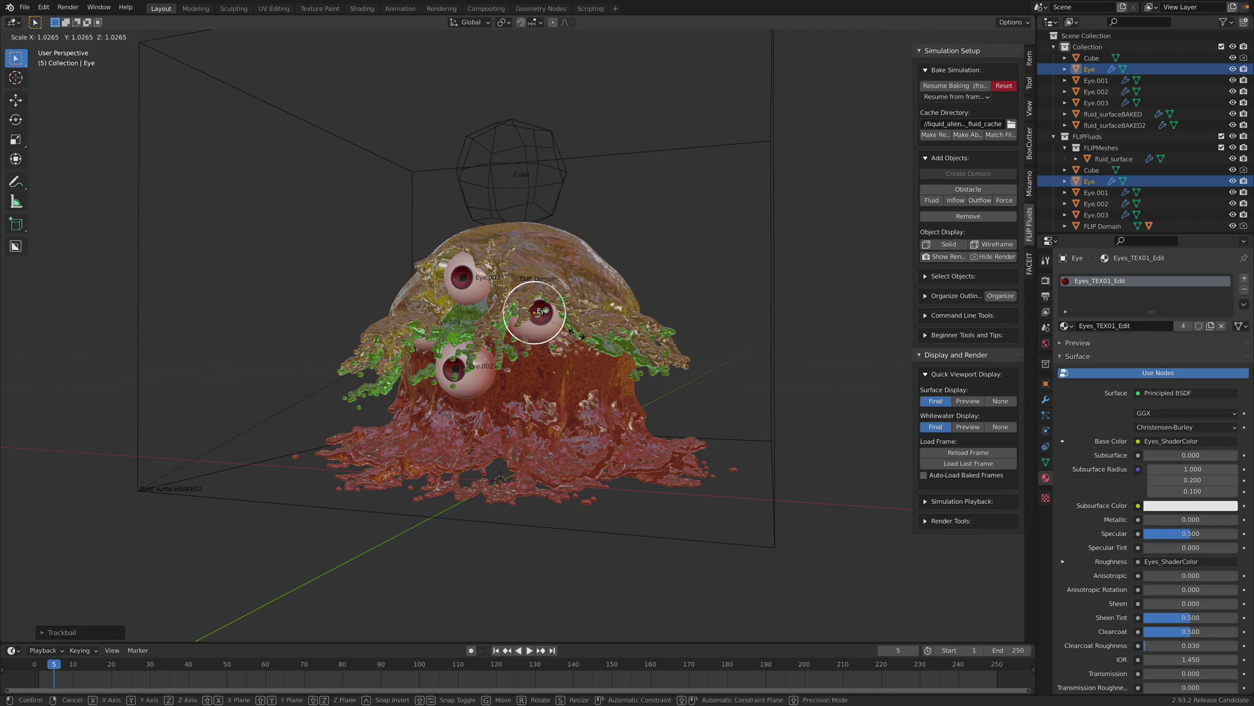
click(575, 335)
key(g)
click(575, 337)
click(672, 260)
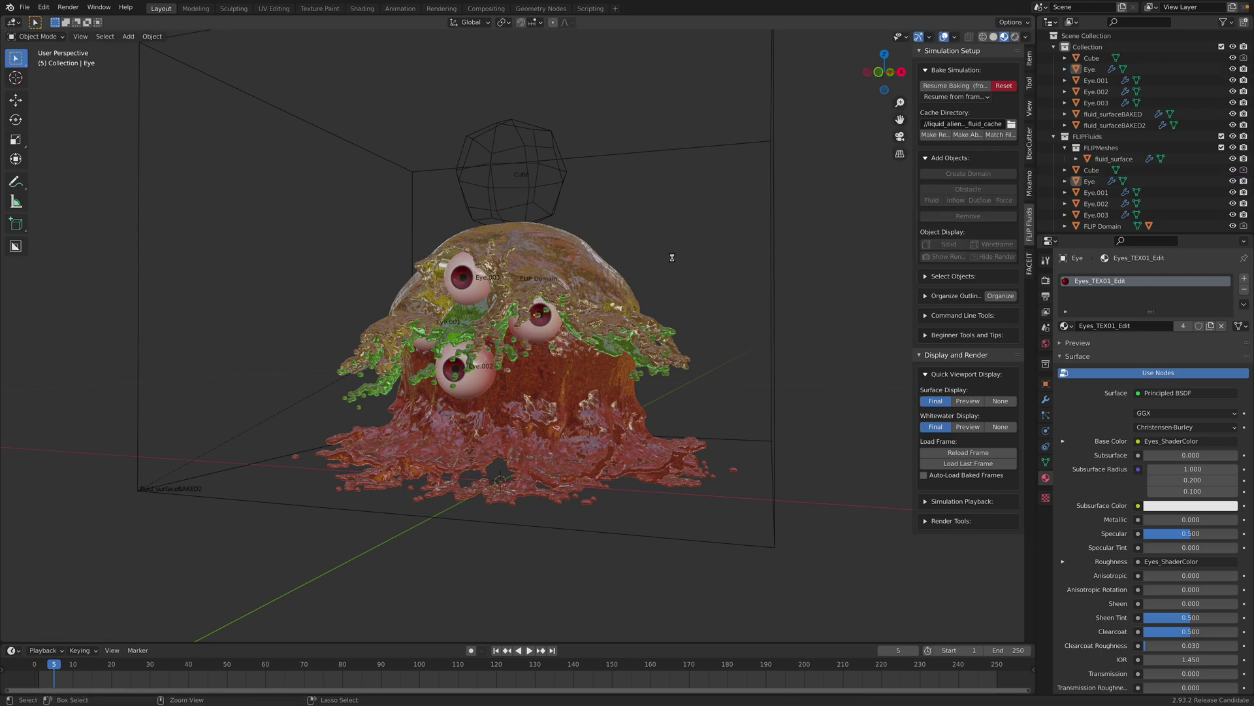
middle_drag(681, 262, 614, 267)
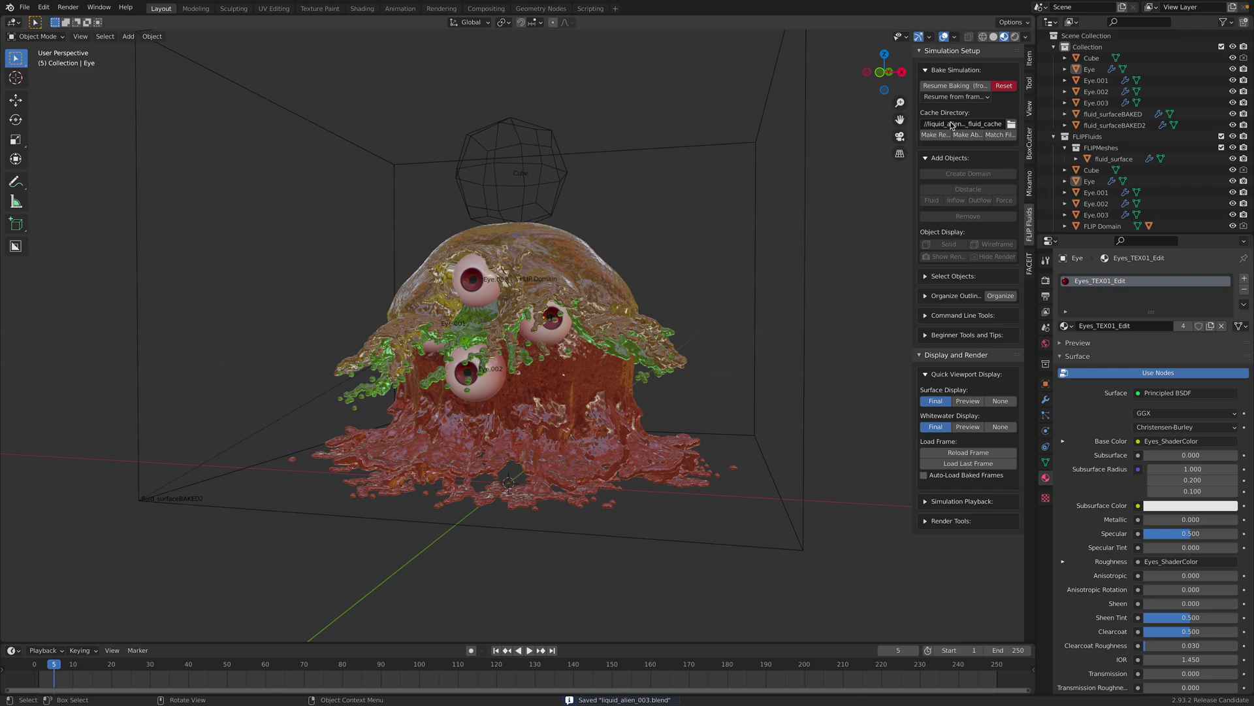
middle_drag(705, 189, 598, 251)
- Select the top fluid_surface mesh and save the scene as a new version named liquid_alien_004.blend
click(625, 277)
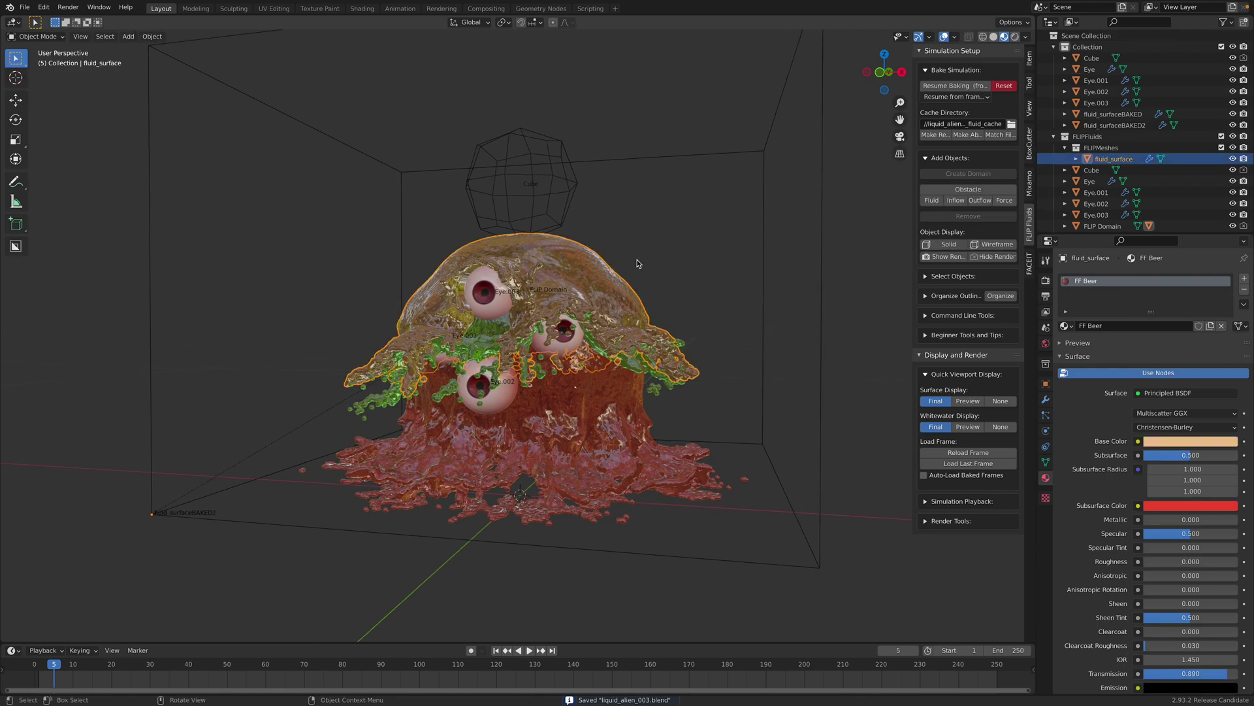
click(614, 262)
click(587, 252)
click(24, 6)
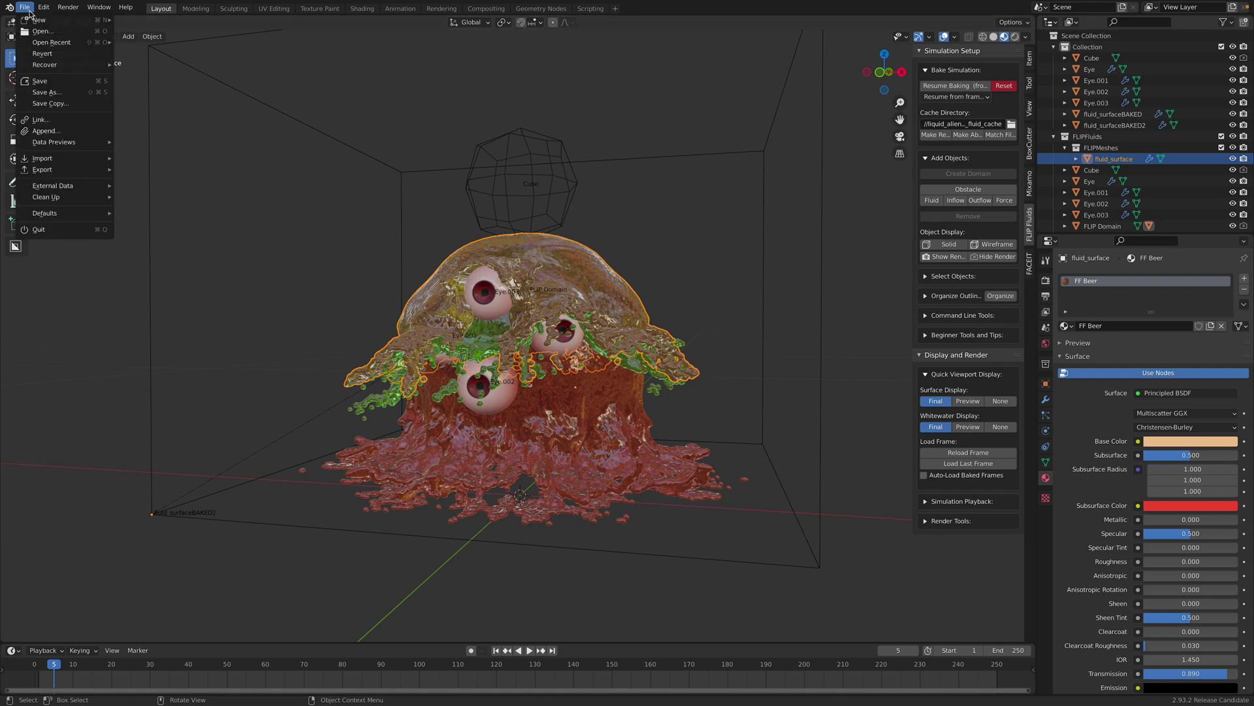
click(41, 104)
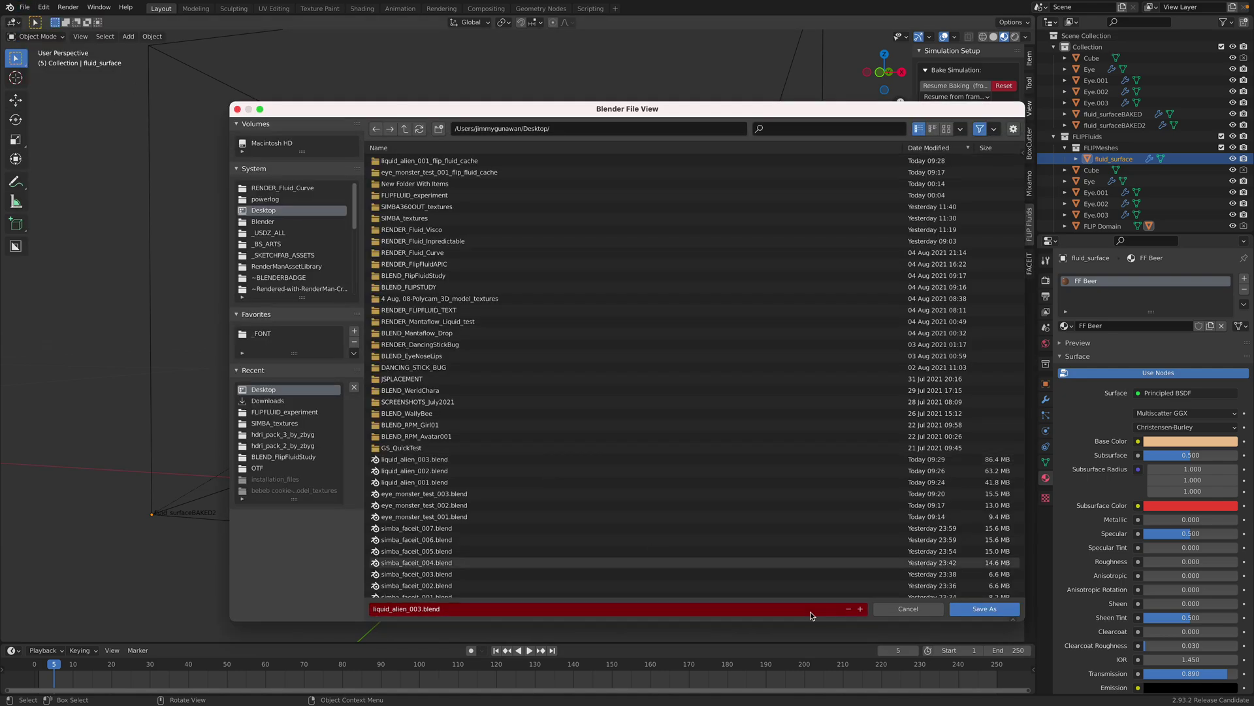
click(976, 611)
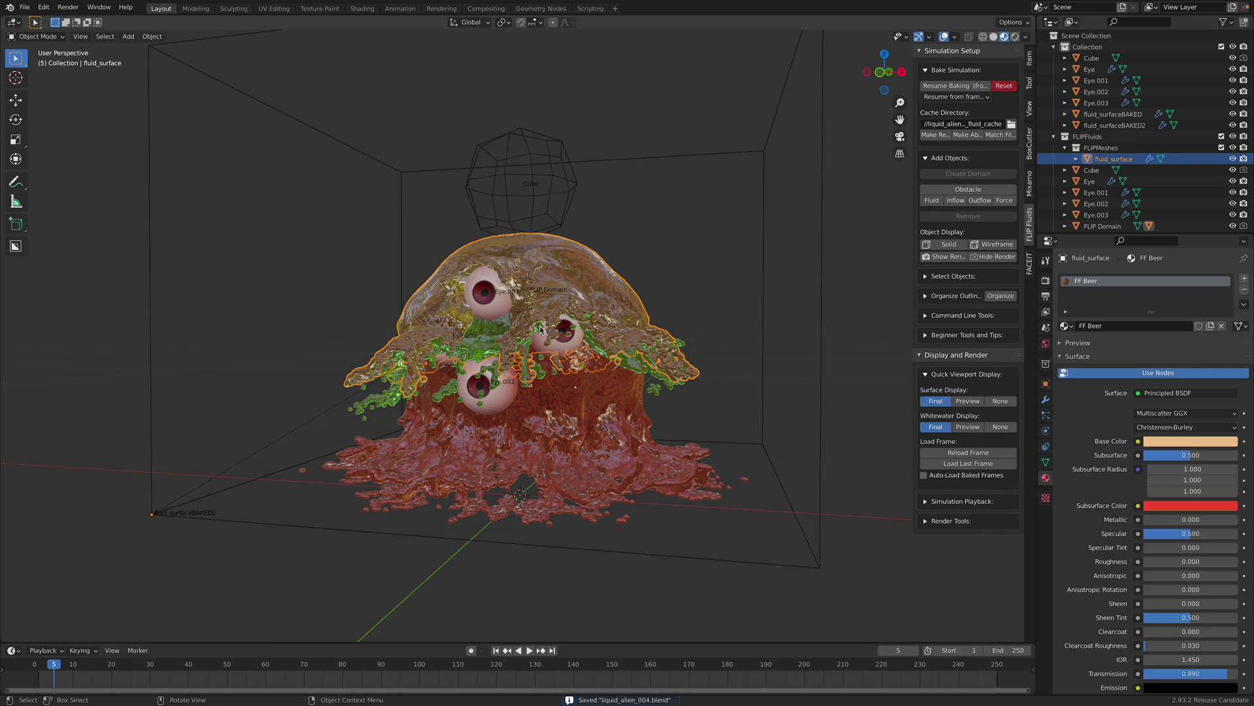
middle_drag(583, 340, 552, 338)
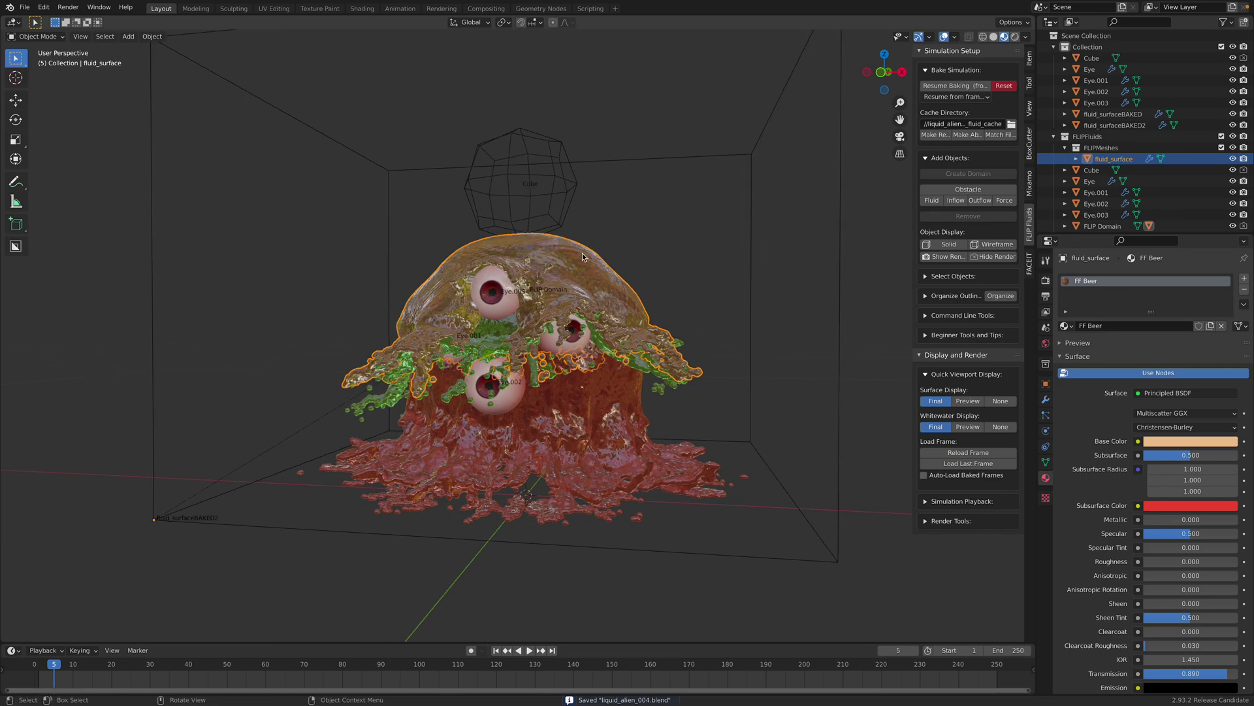
- Select the FLIP Domain and review its FLIP Fluid World settings, including viscosity and surface tension
click(841, 245)
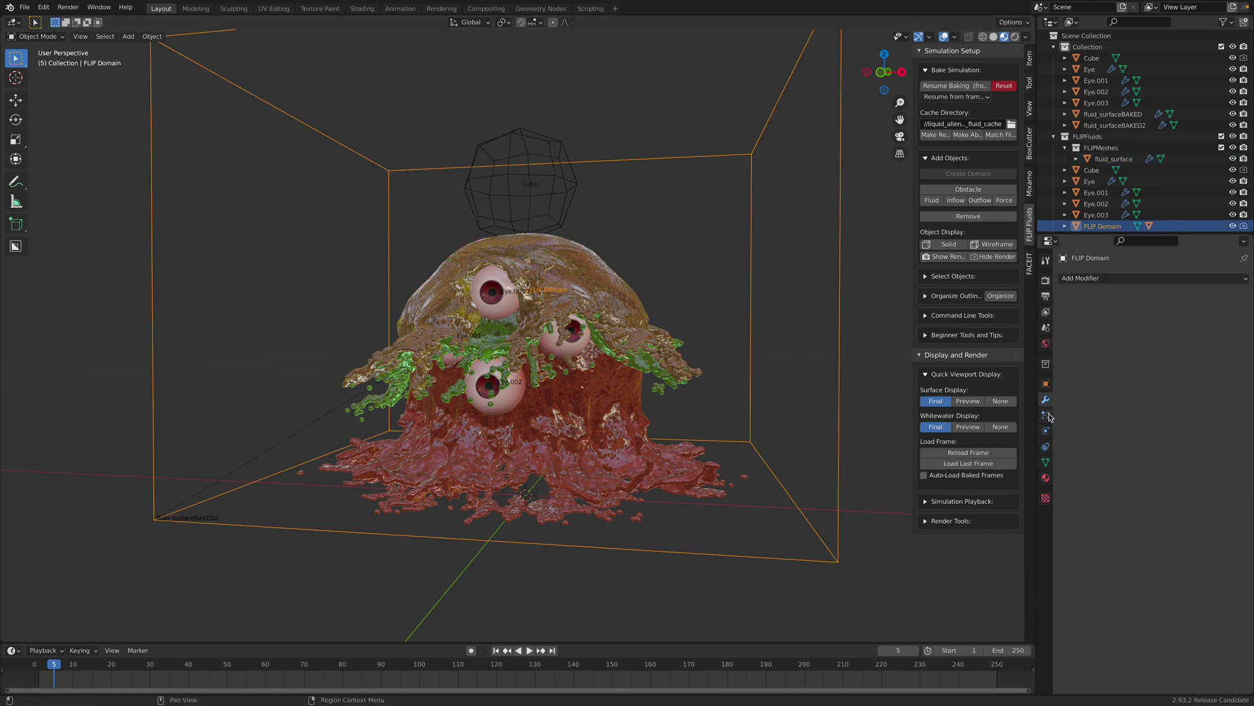
click(1046, 448)
scroll(1110, 562, down, 7)
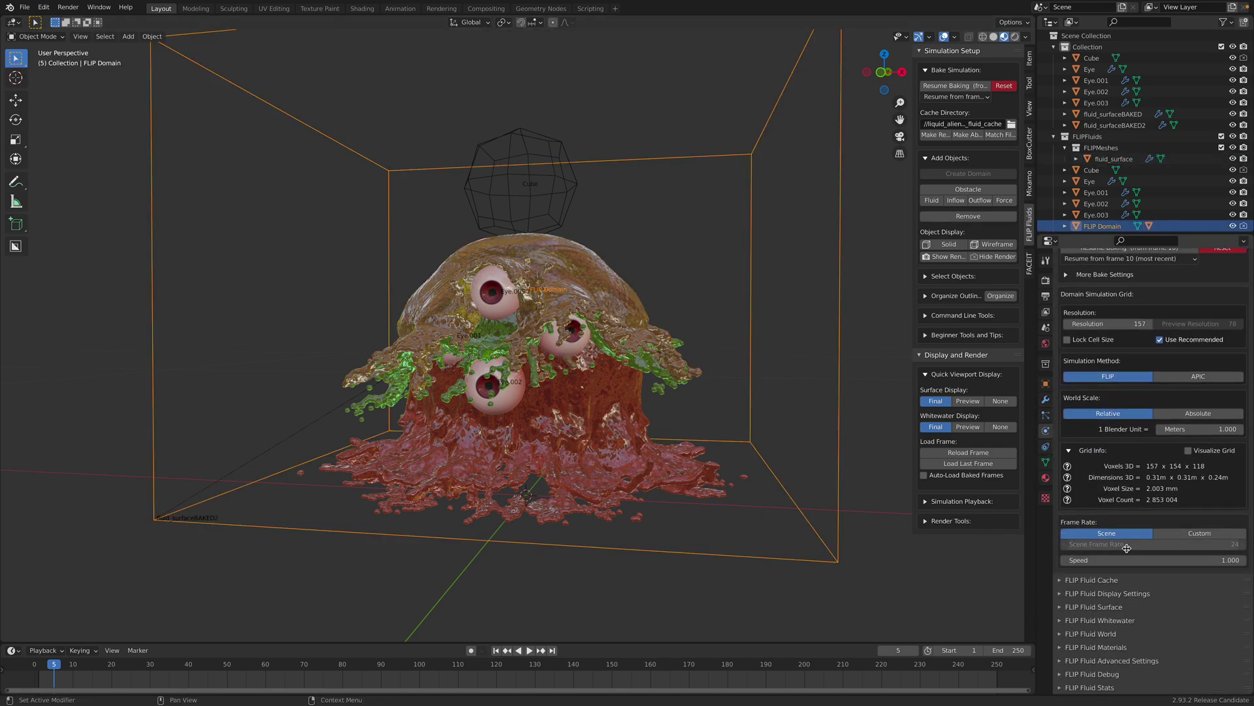
click(1111, 634)
scroll(1104, 608, down, 7)
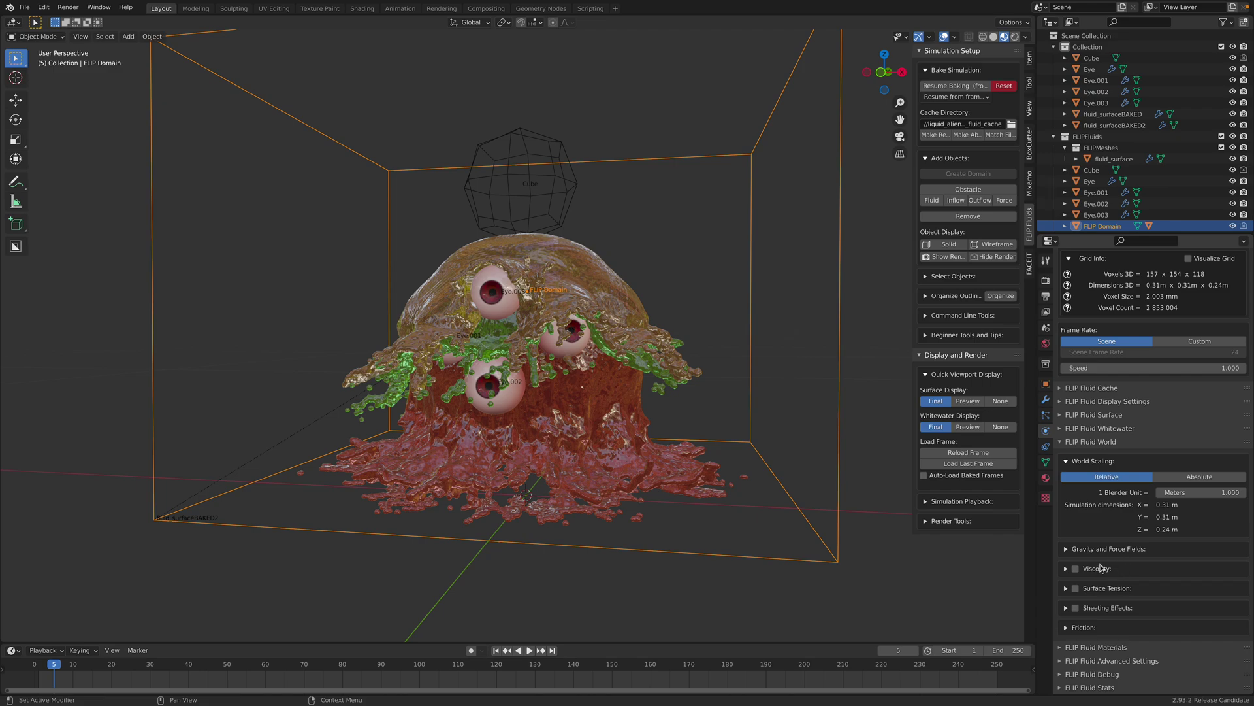
- Inspect the layered alien from underneath, close up and from the front
middle_drag(513, 304, 653, 232)
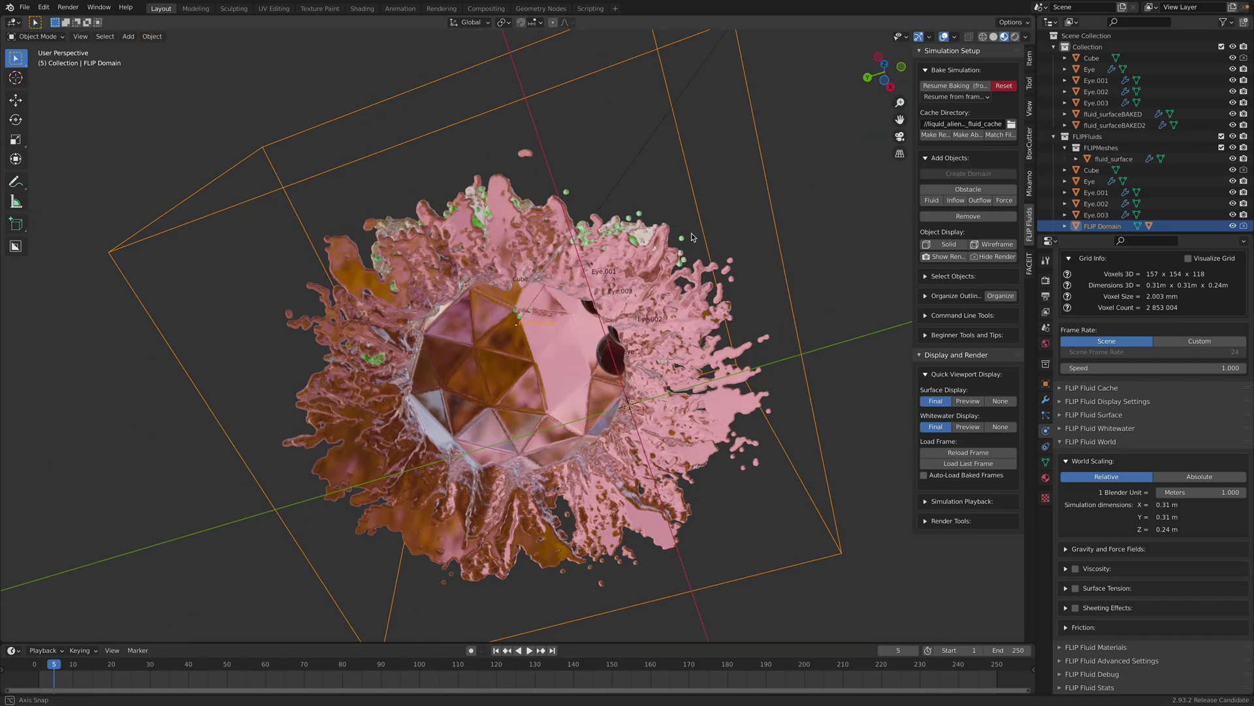
middle_drag(692, 237, 549, 395)
scroll(614, 336, up, 4)
scroll(500, 366, down, 7)
scroll(548, 395, up, 4)
middle_drag(470, 386, 536, 294)
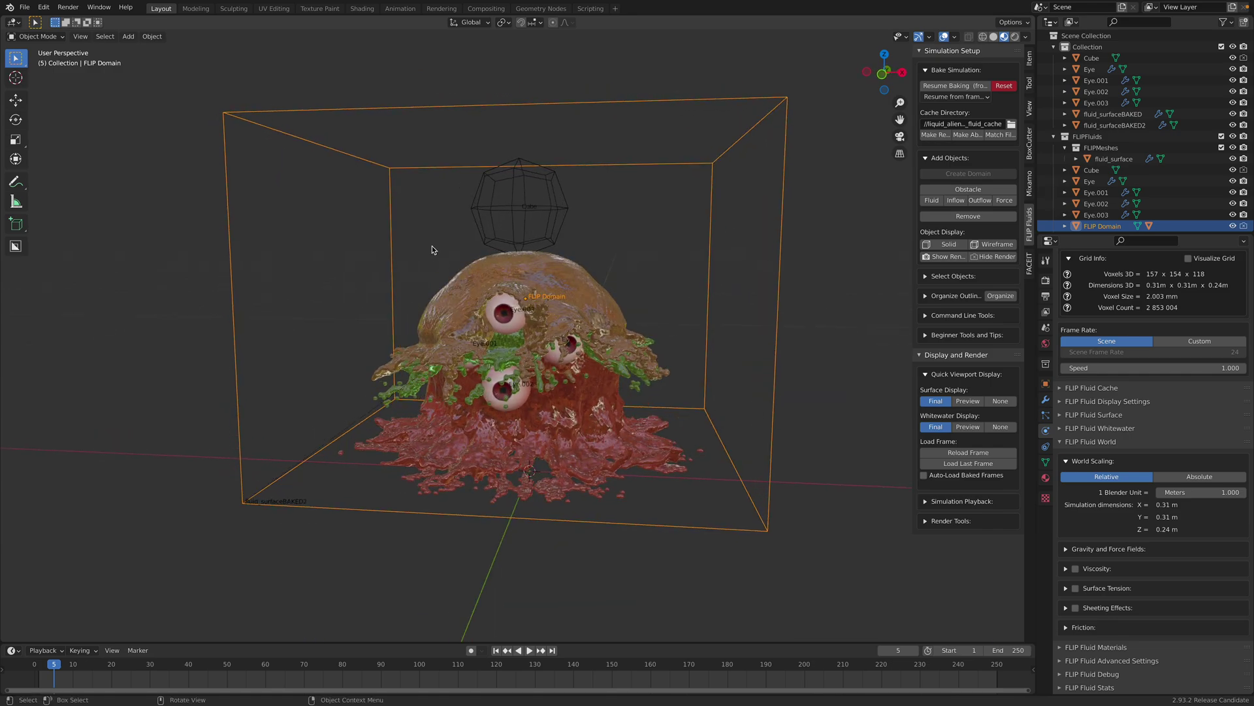
- Append the fluid_surface object from liquid_alien_003.blend into the current scene
click(24, 7)
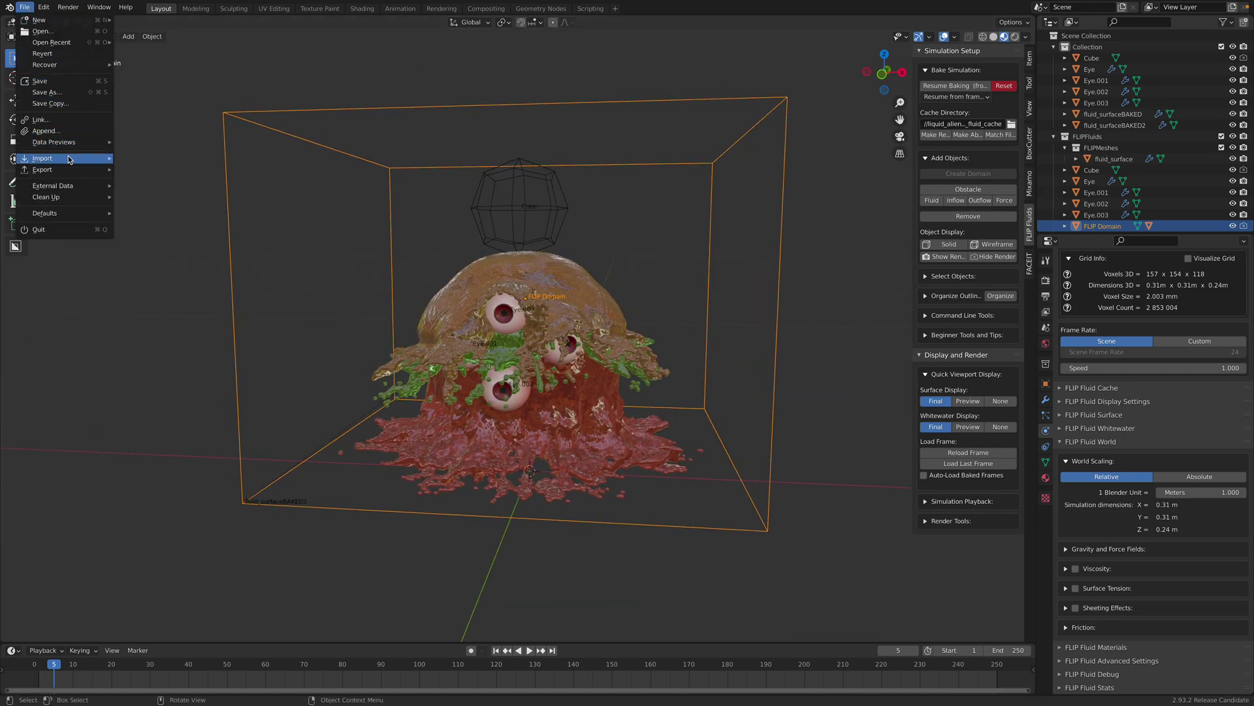
click(83, 137)
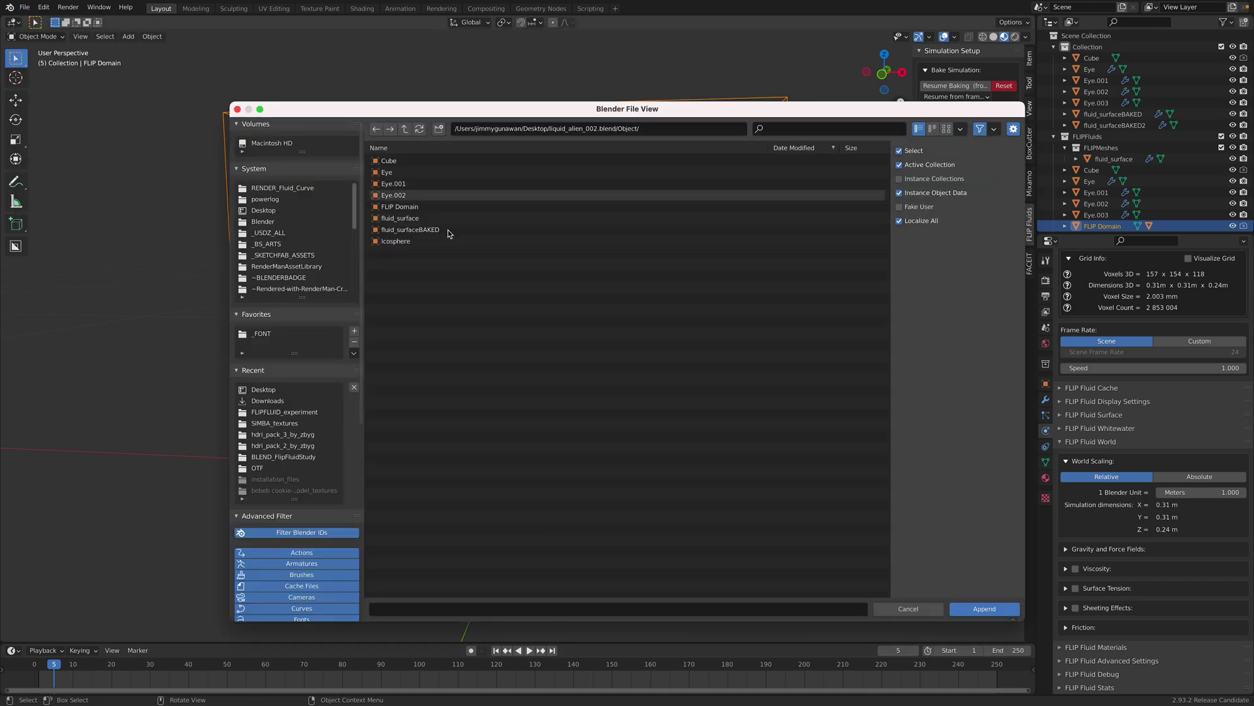
click(404, 129)
click(405, 129)
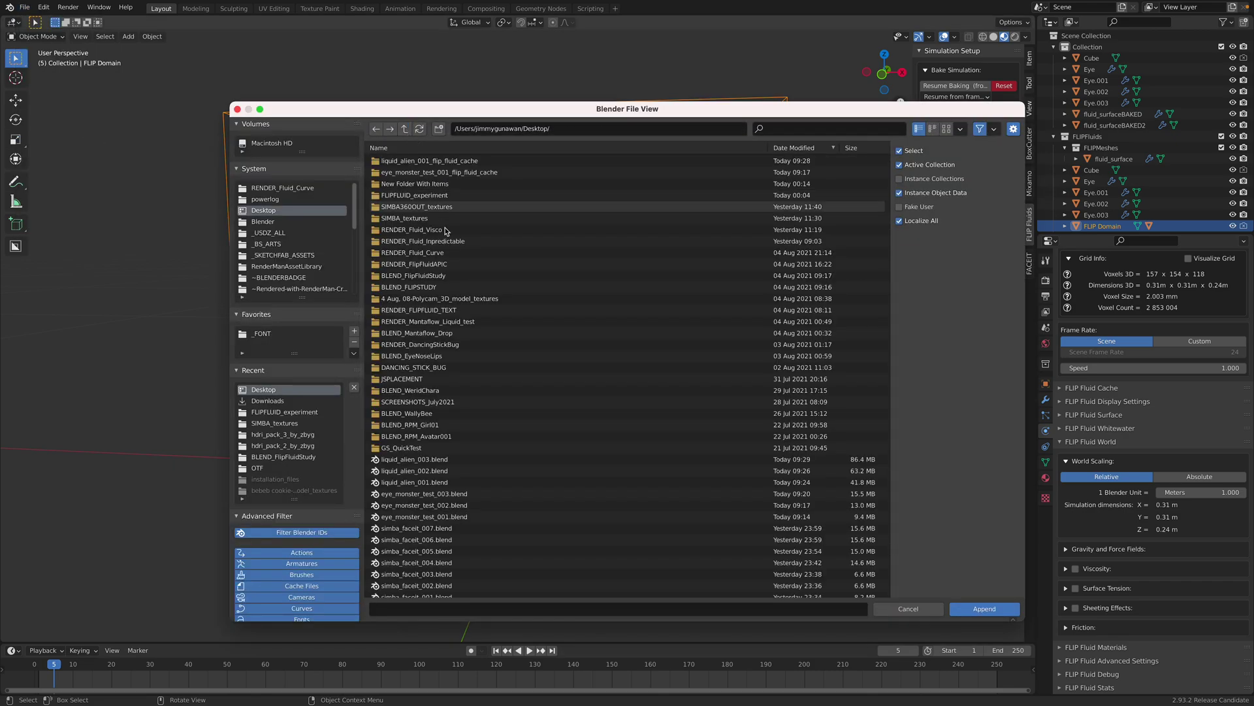
double_click(484, 457)
double_click(449, 241)
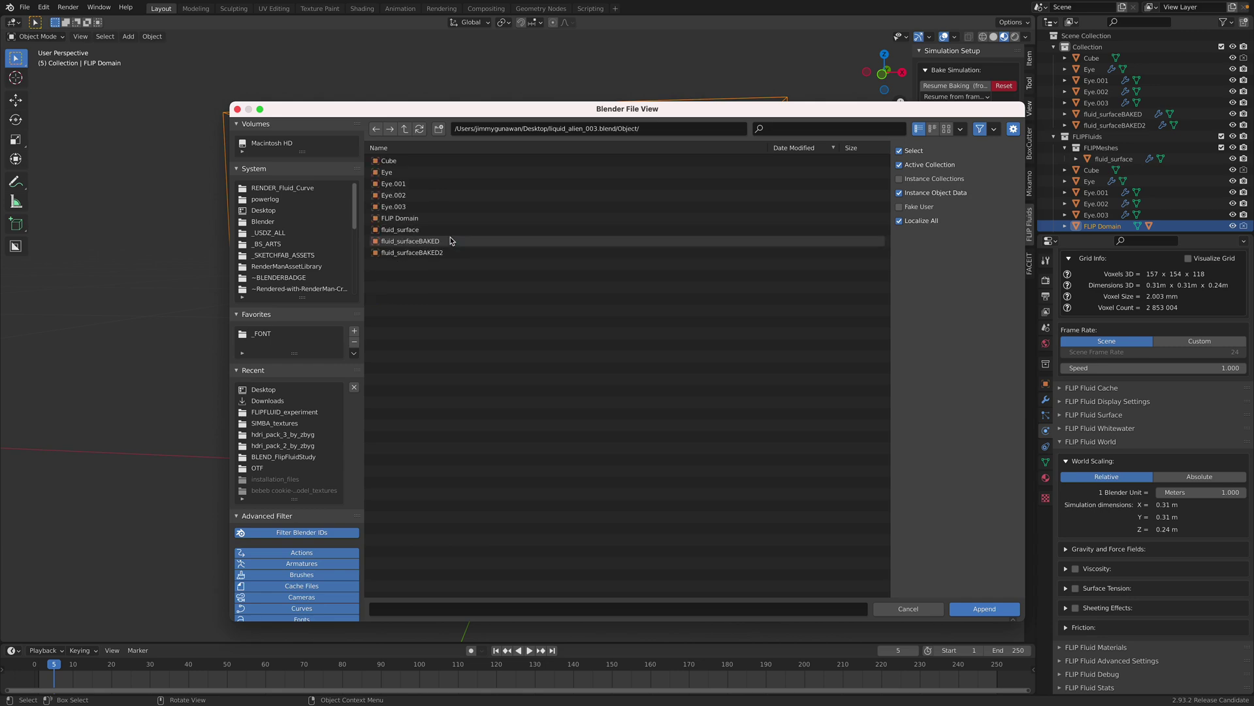
click(440, 230)
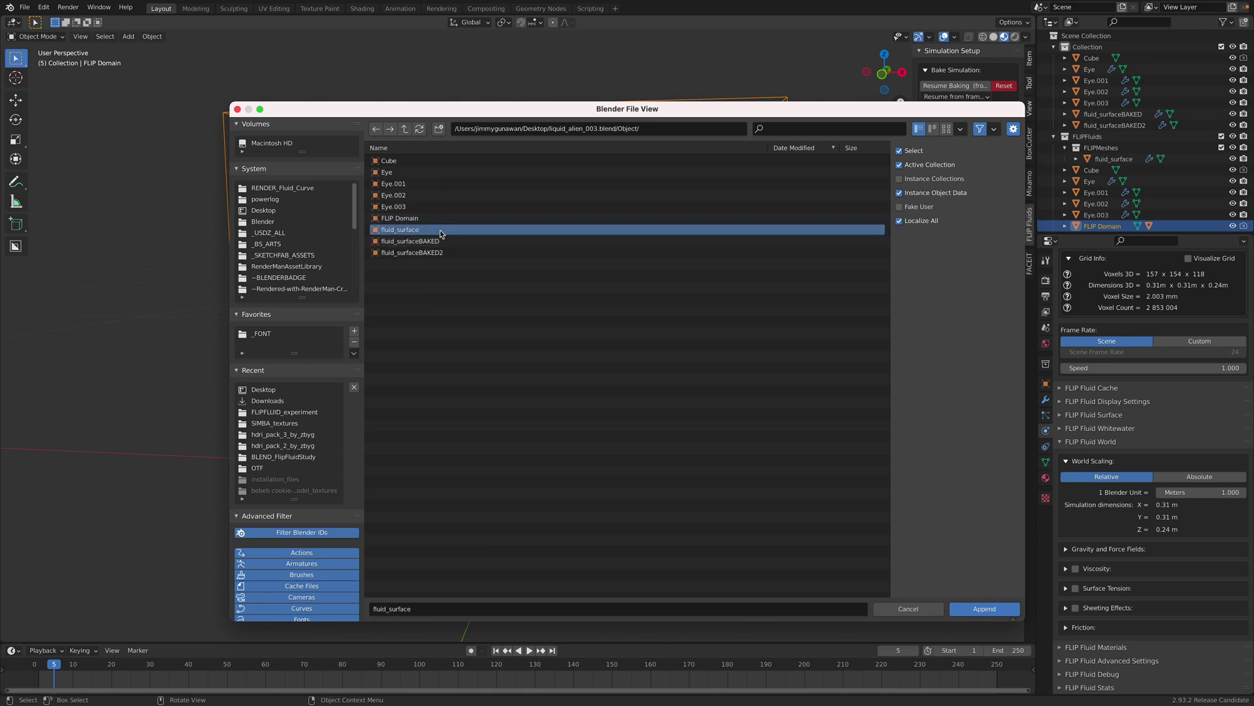
double_click(441, 231)
- Rename the appended fluid surface as fluid_surfaceBAKED3 and check the three baked surfaces by selecting them together
click(1110, 116)
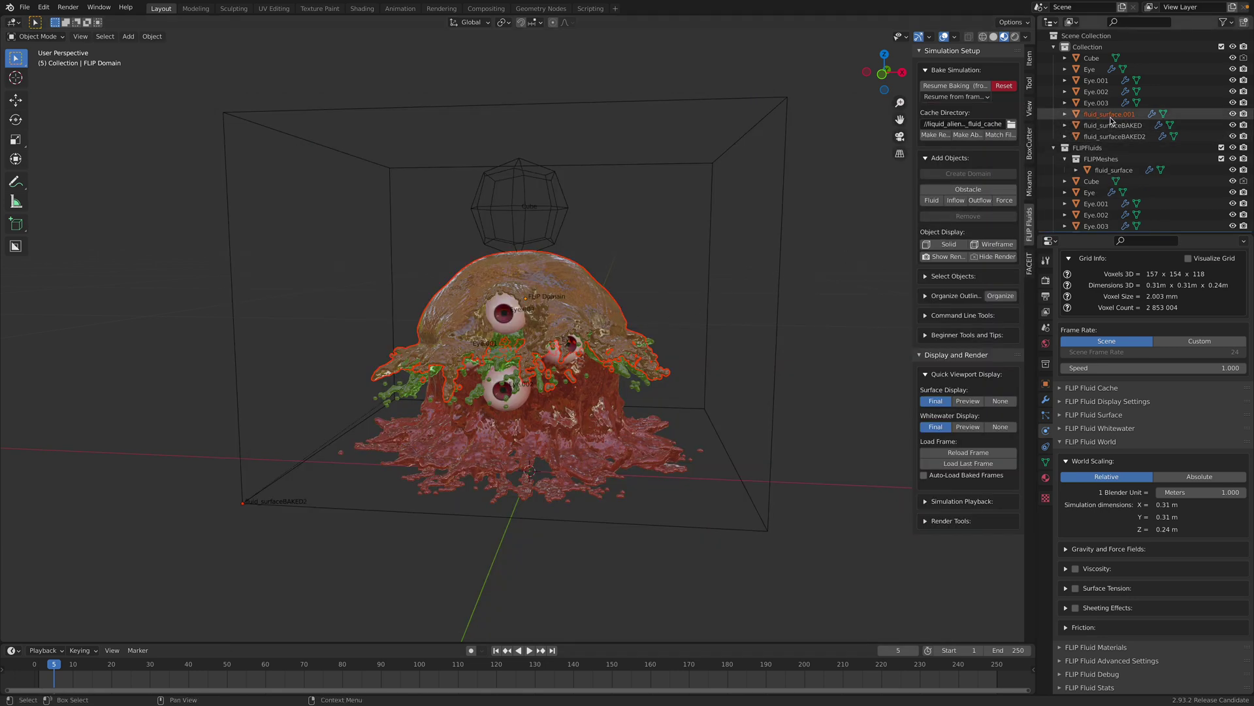
double_click(1121, 115)
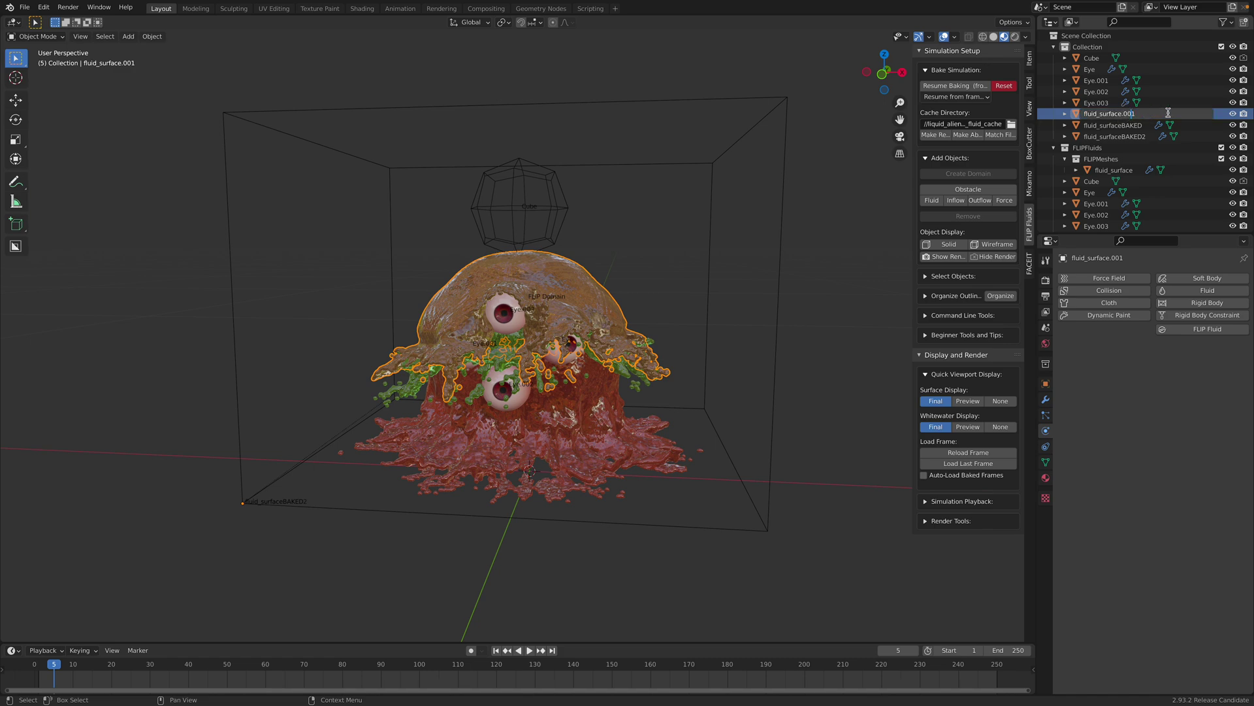
text(fluid_surfaceBAKED3)
key(Return)
click(733, 228)
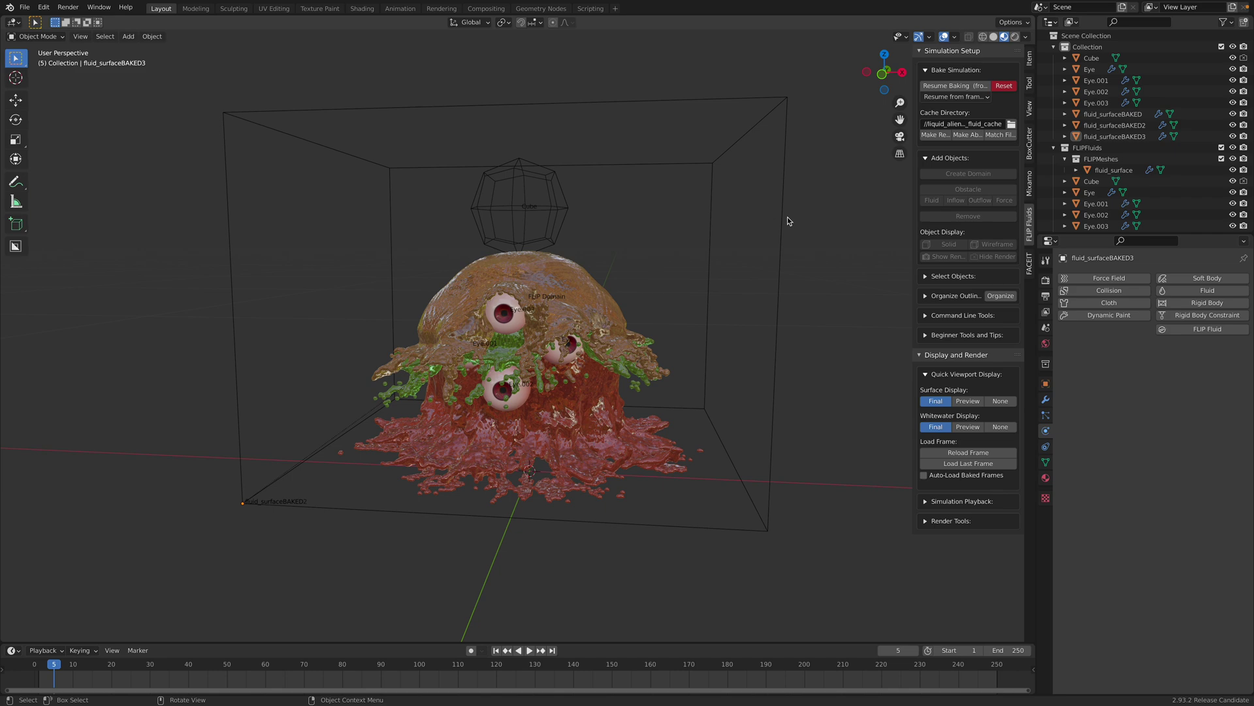
click(1114, 115)
shift+click(1114, 137)
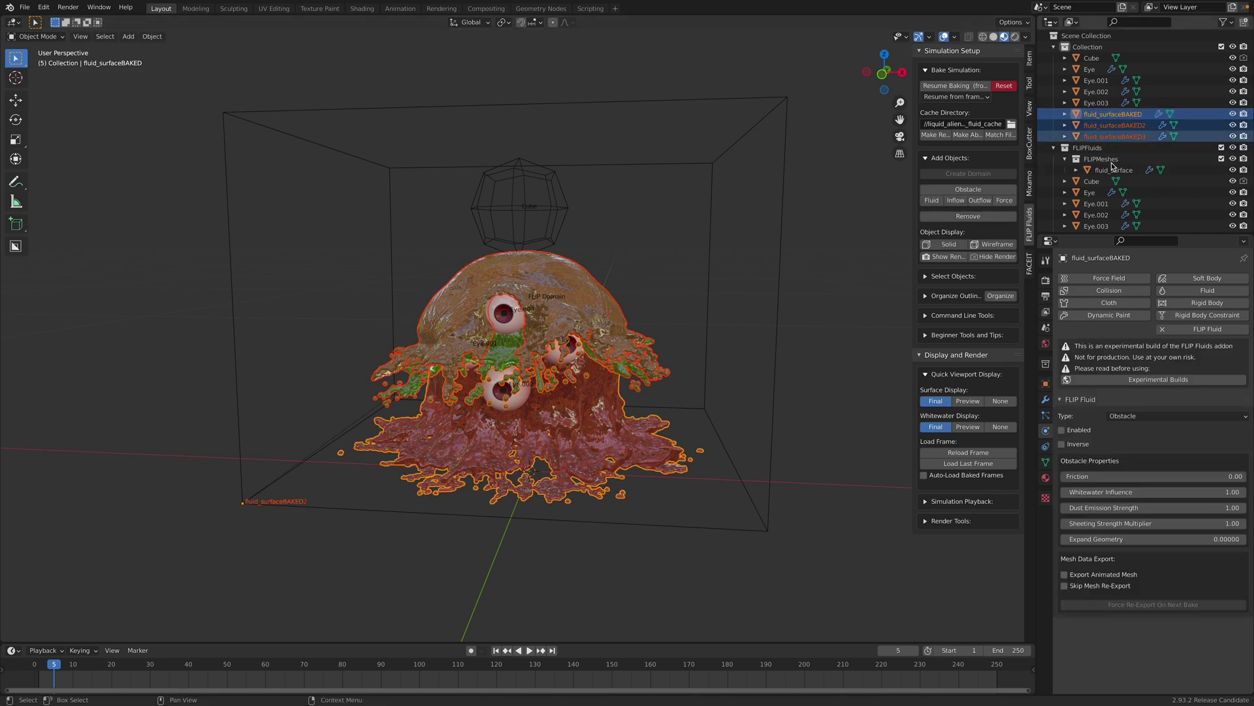
click(745, 290)
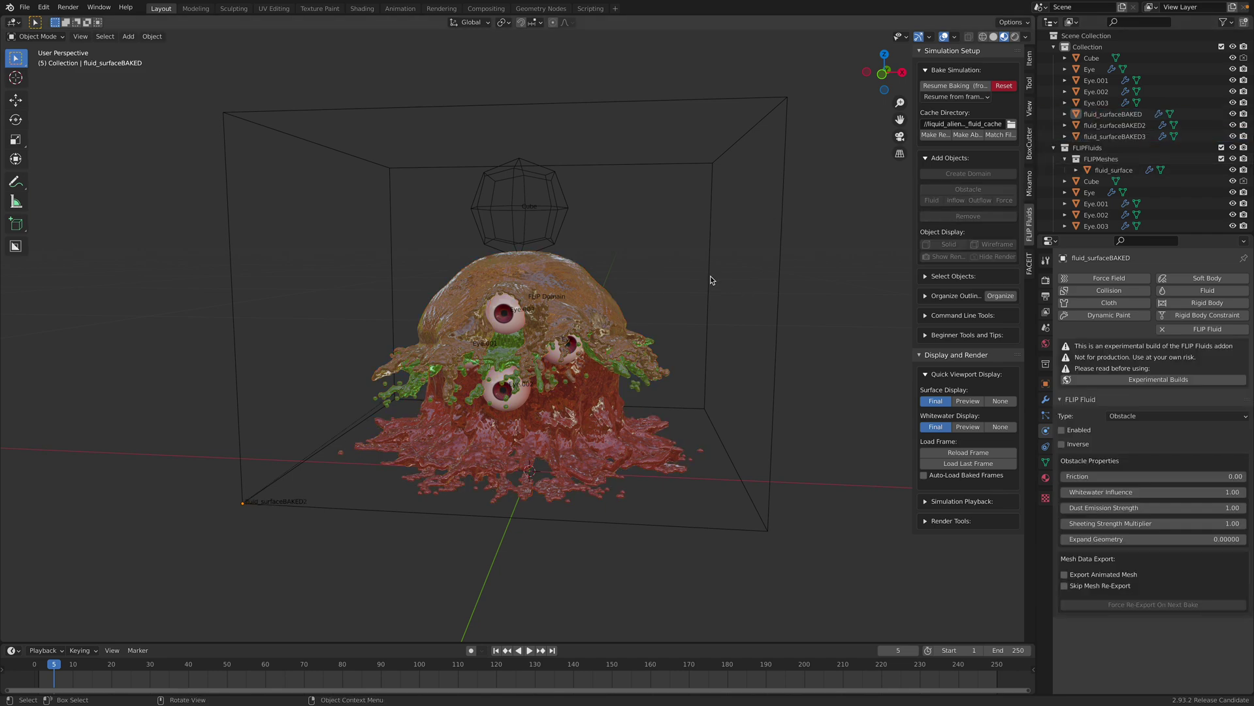
- Delete the FLIP Domain and the Cube fluid source above the alien
click(777, 187)
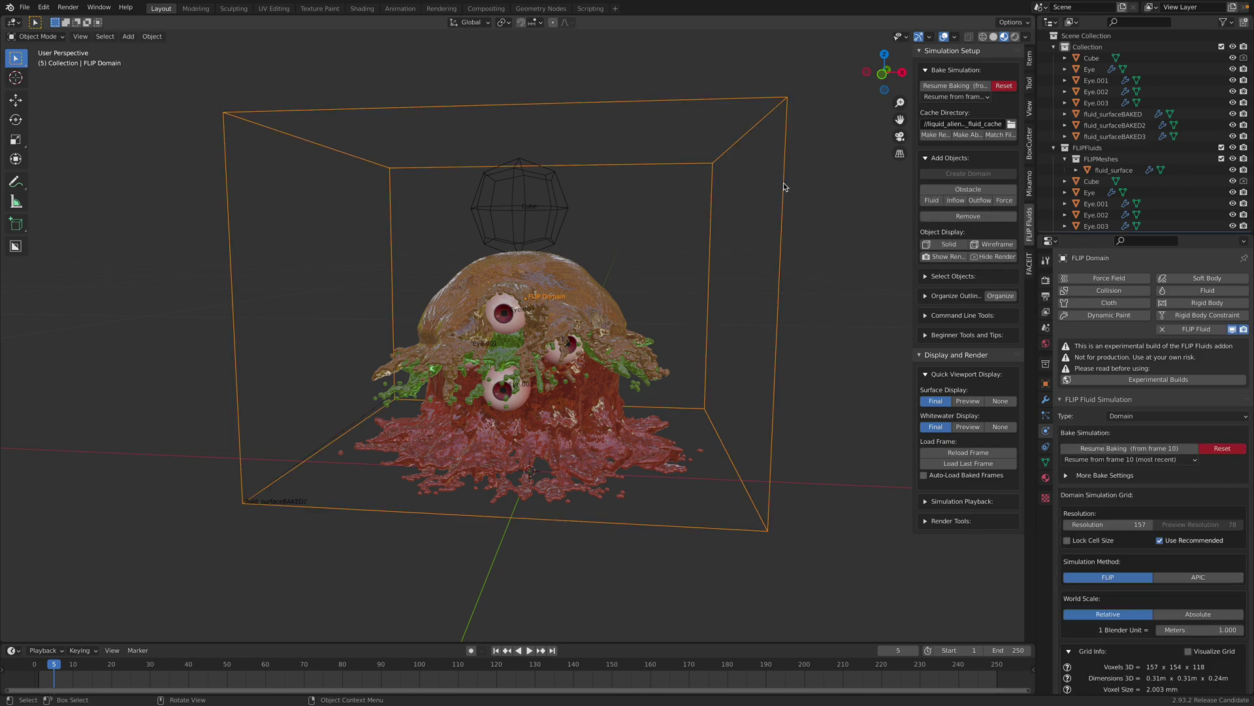
key(Delete)
click(556, 203)
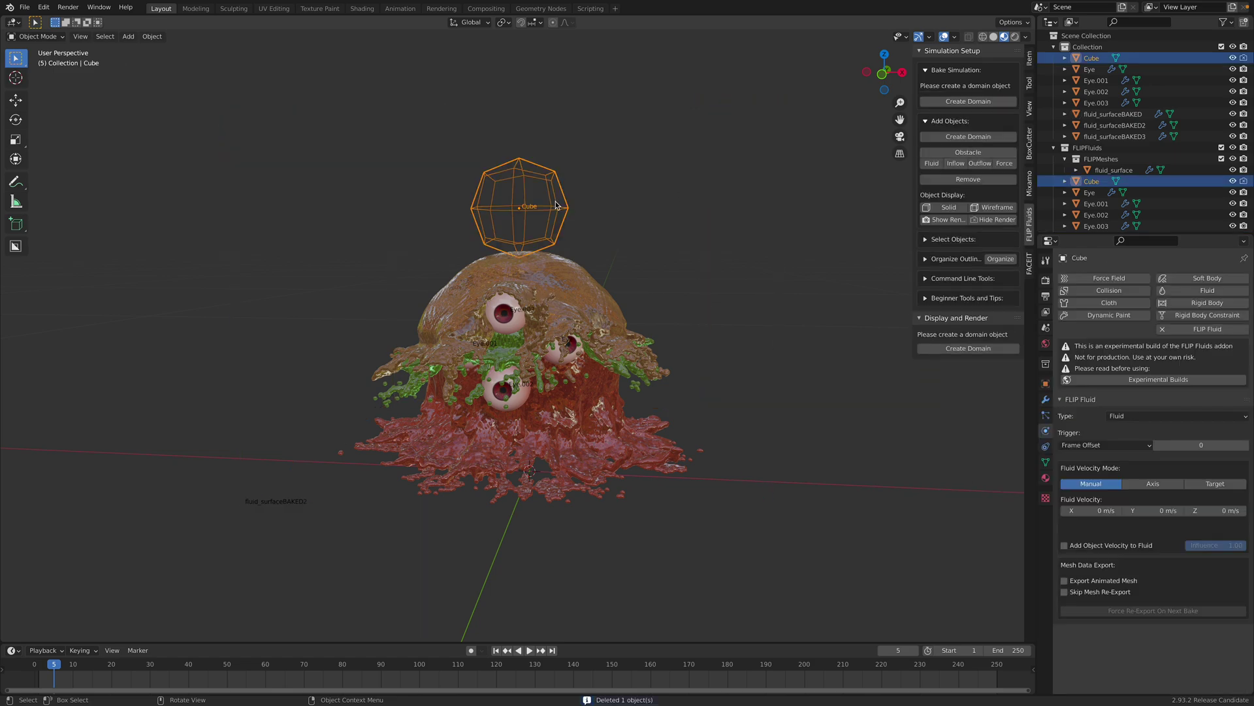
key(Delete)
- Examine the top fluid_surface mesh in wireframe and switch the viewport to solid shading
mouse_move(572, 307)
middle_down()
mouse_move(595, 262)
mouse_move(617, 302)
mouse_move(592, 255)
mouse_move(526, 255)
middle_up()
click(614, 272)
key(z)
click(558, 258)
scroll(582, 242, up, 2)
click(592, 267)
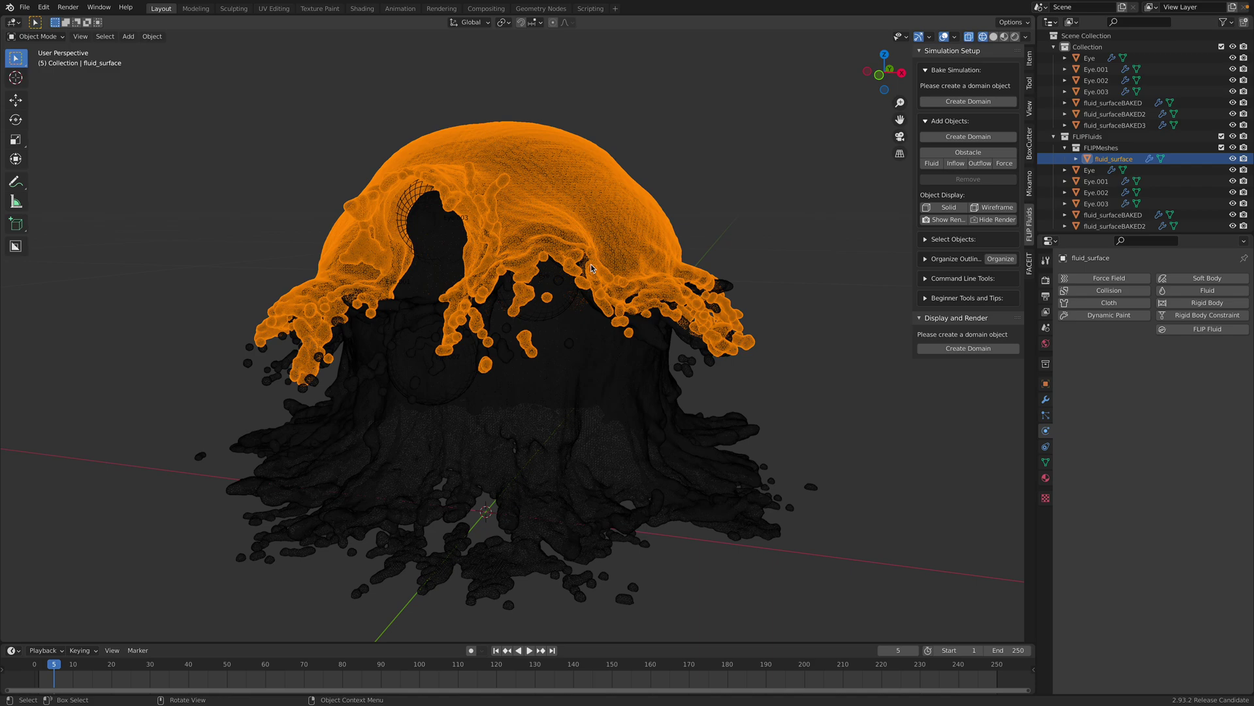
key(z)
click(645, 271)
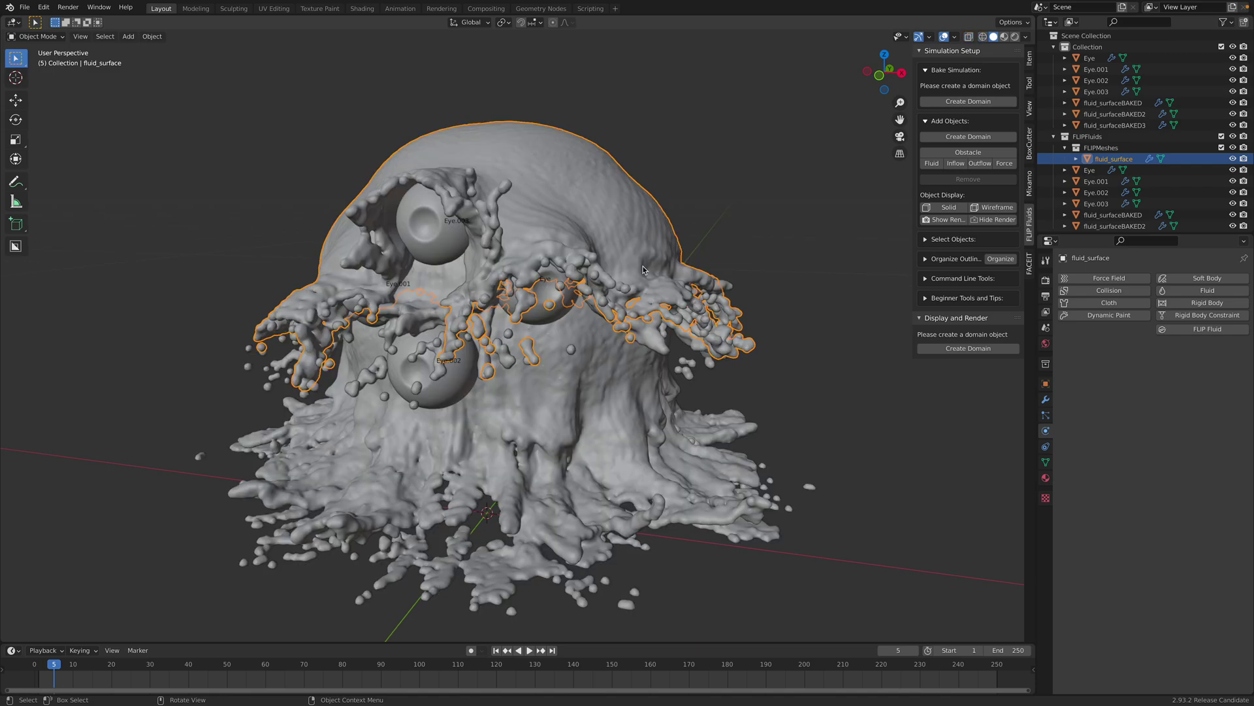
scroll(651, 271, down, 2)
middle_drag(651, 271, 639, 263)
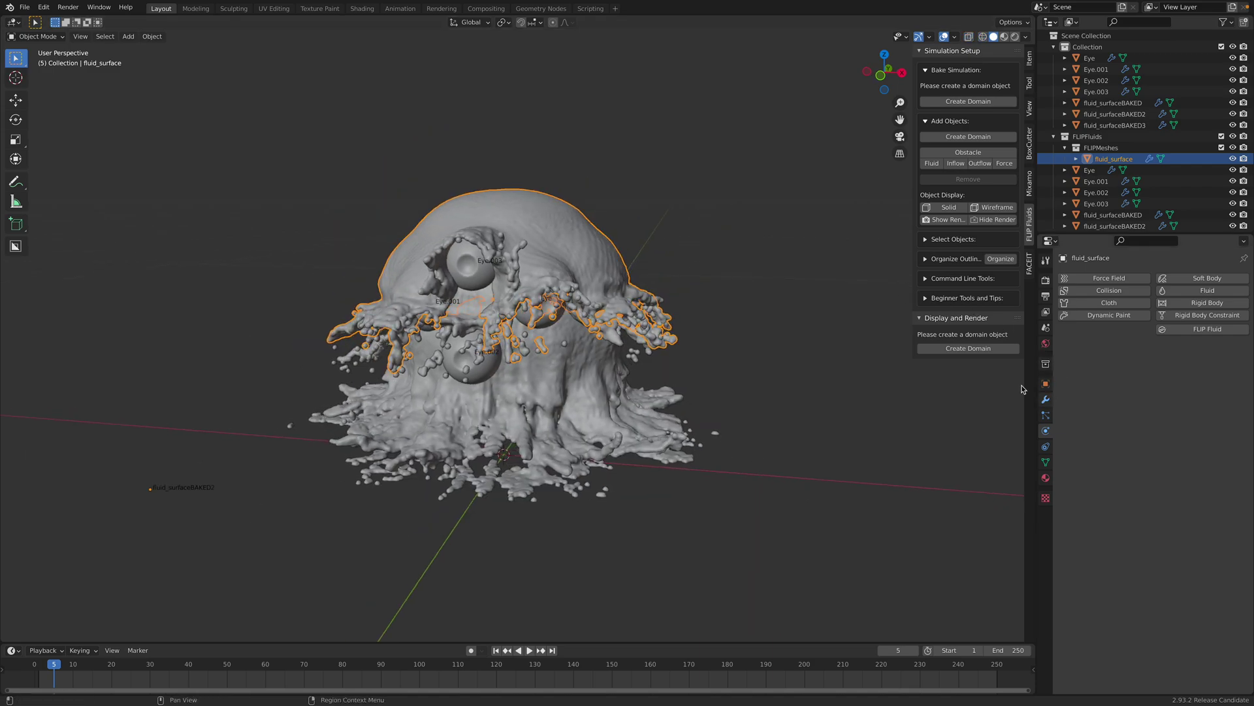
- Save the scene as a new version named liquid_alien_005.blend
click(24, 7)
click(39, 95)
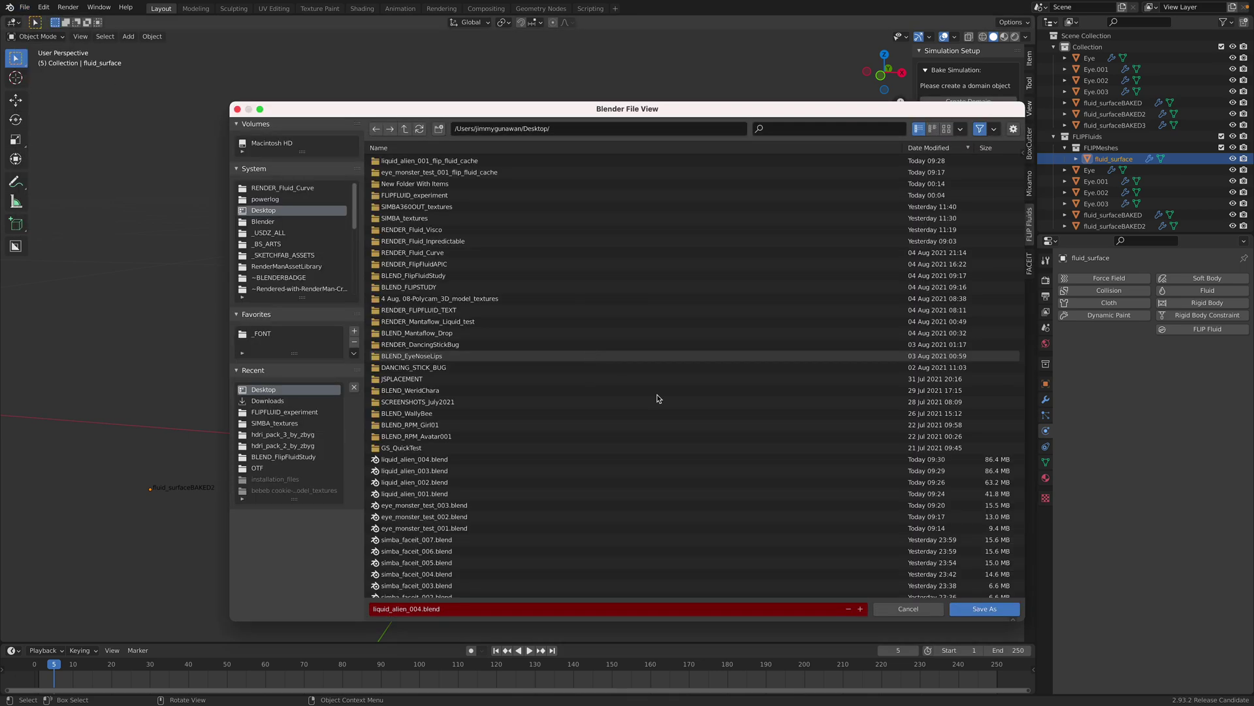
click(983, 608)
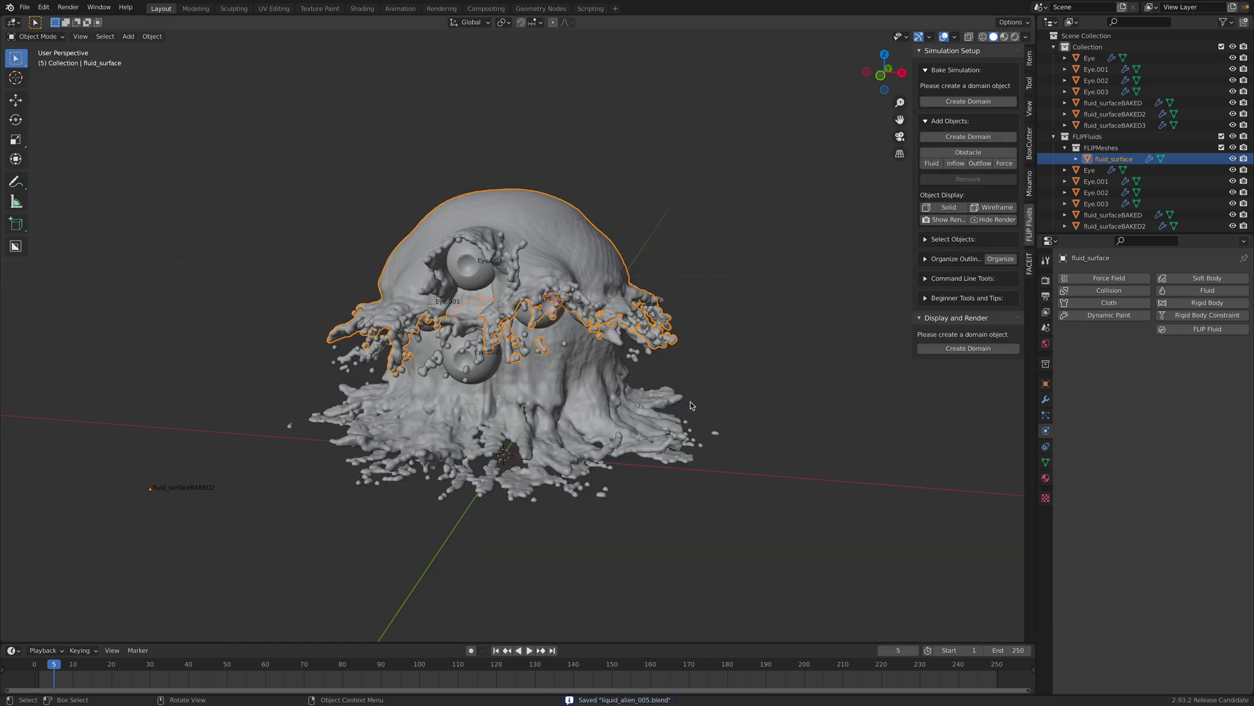
- Add a Decimate modifier with a ratio of 0.2 to the fluid_surface mesh
click(1046, 399)
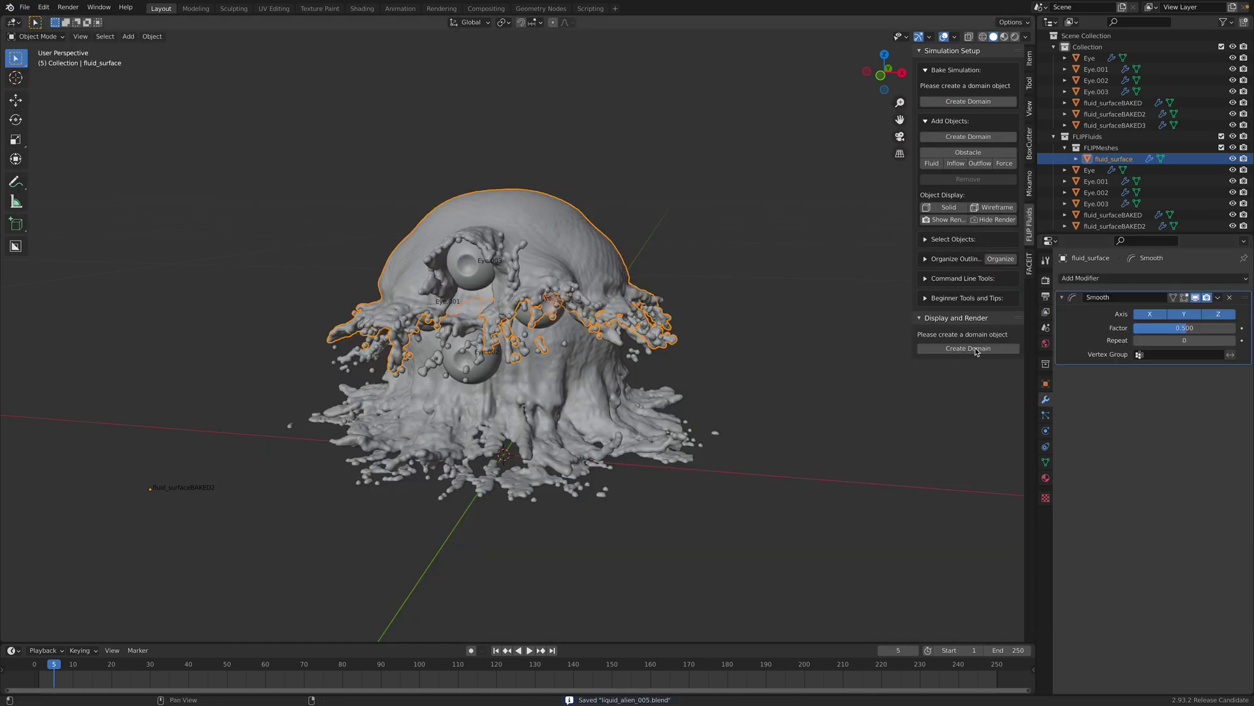
click(1144, 275)
click(1015, 358)
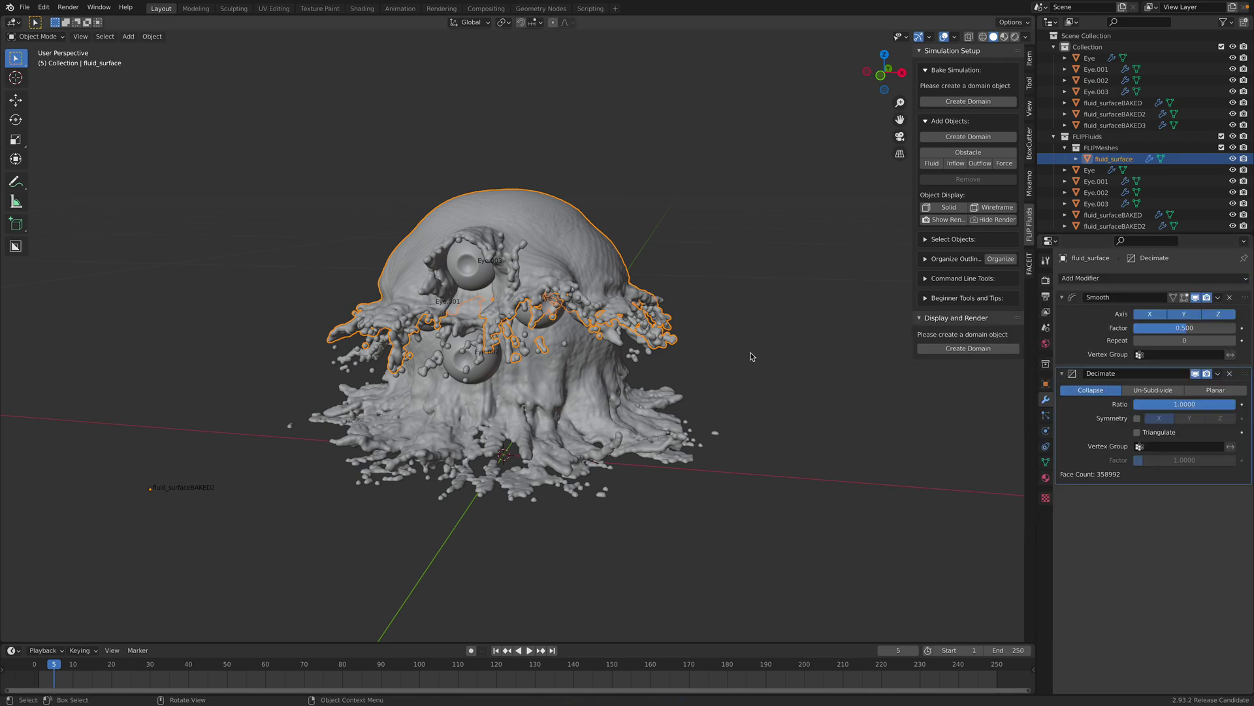
double_click(1168, 405)
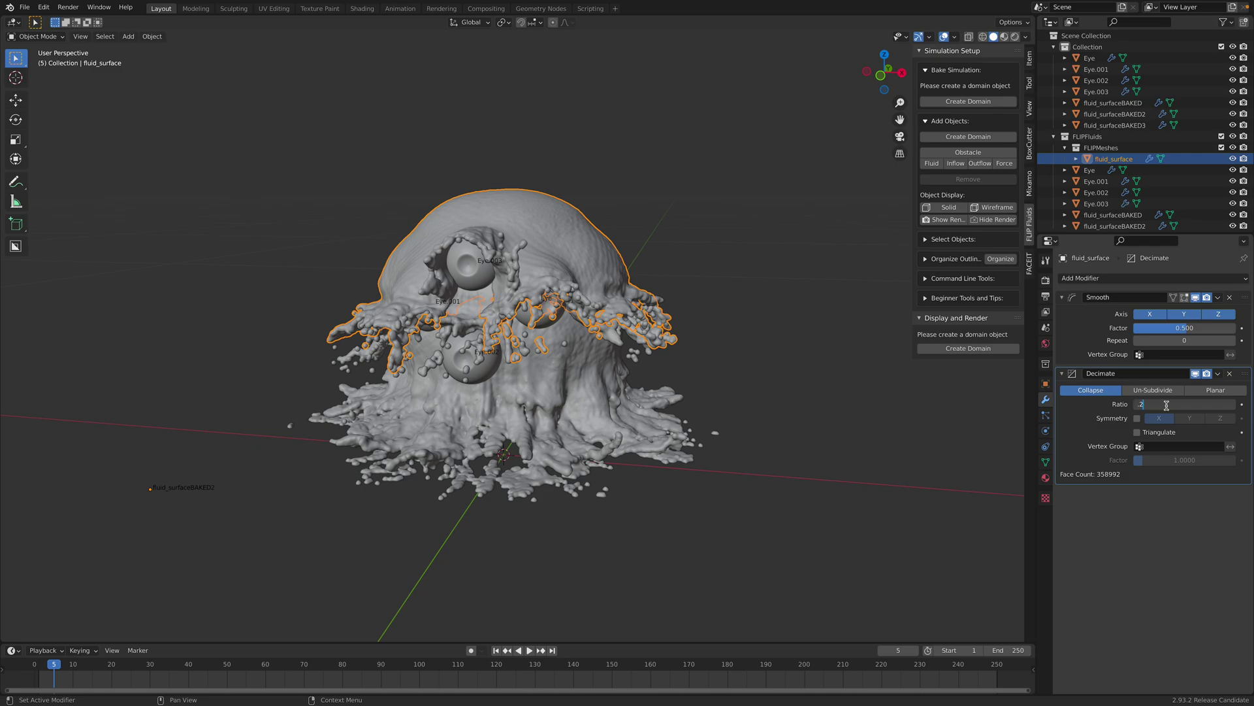
text(.2)
key(Return)
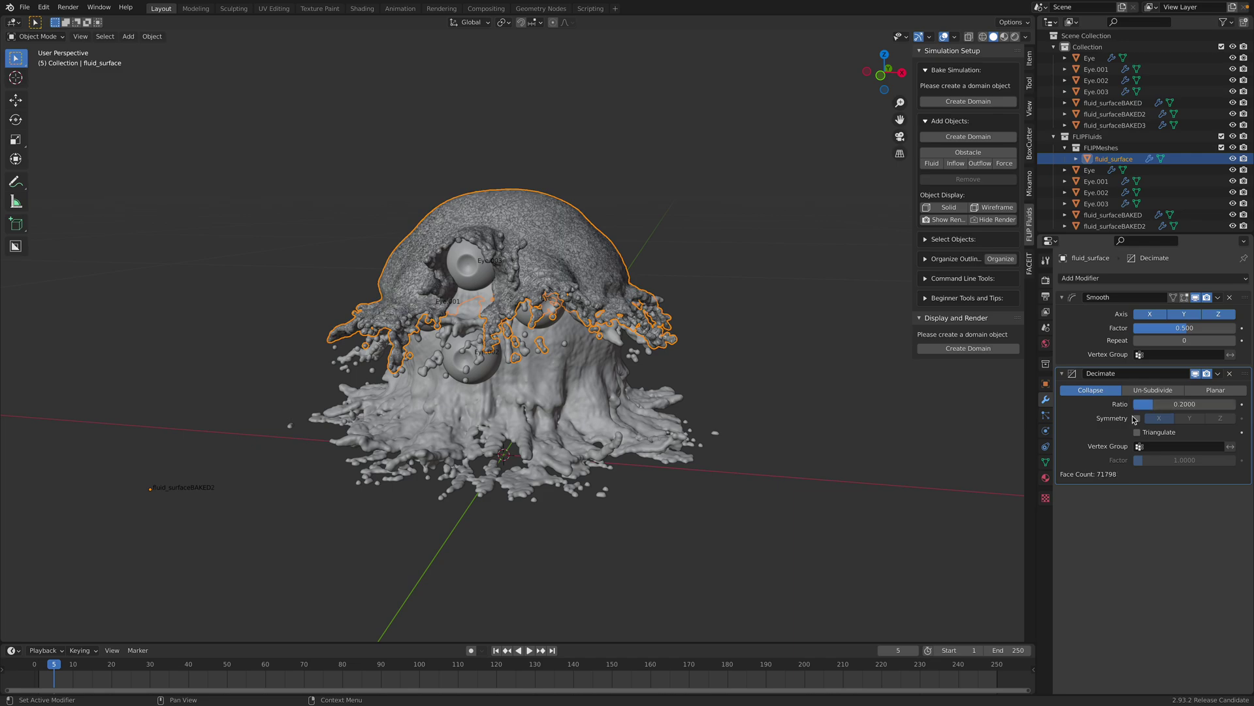
- Check whether fluid_surface and fluid_surfaceBAKED3 overlap by test-moving each one and comparing their transform values
scroll(683, 422, up, 5)
key(g)
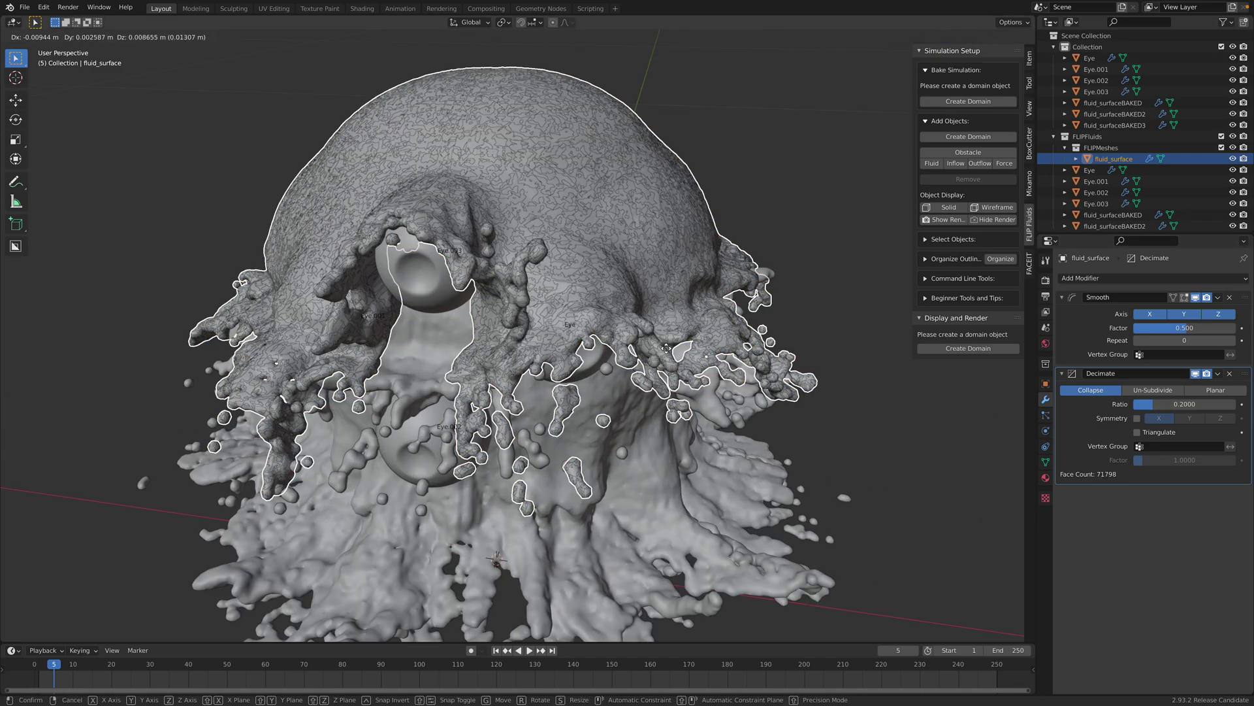
click(657, 345)
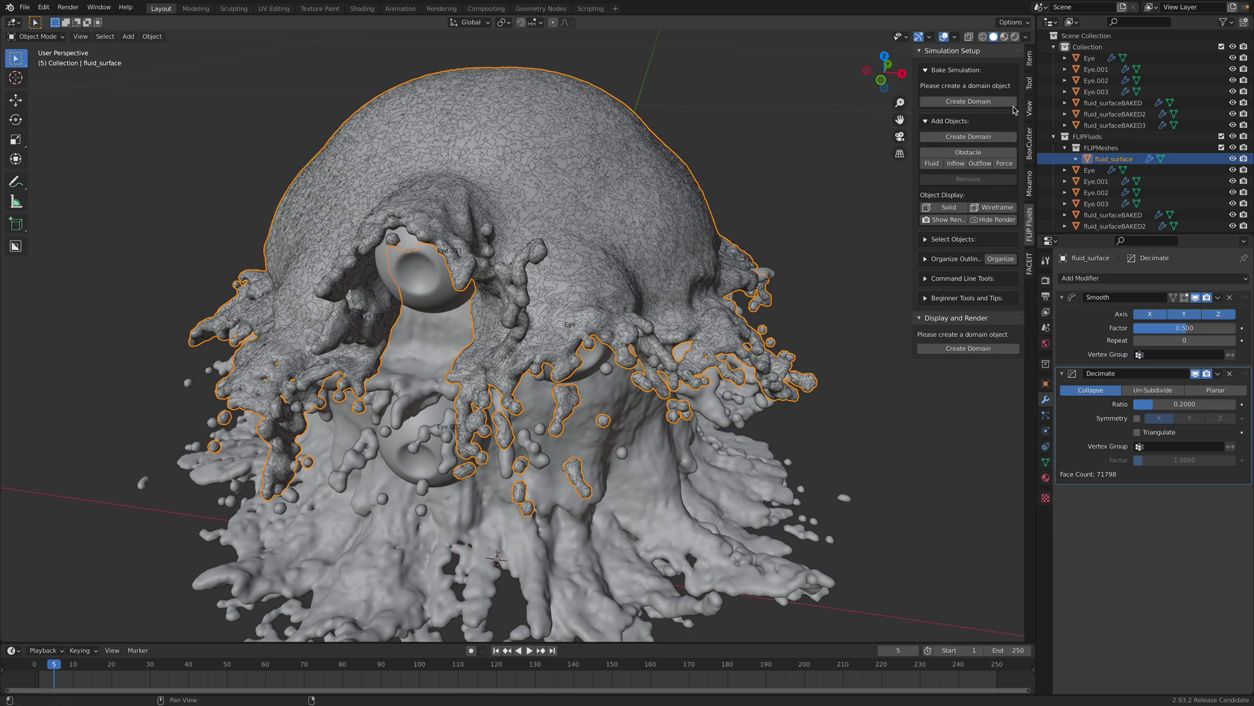
click(1030, 59)
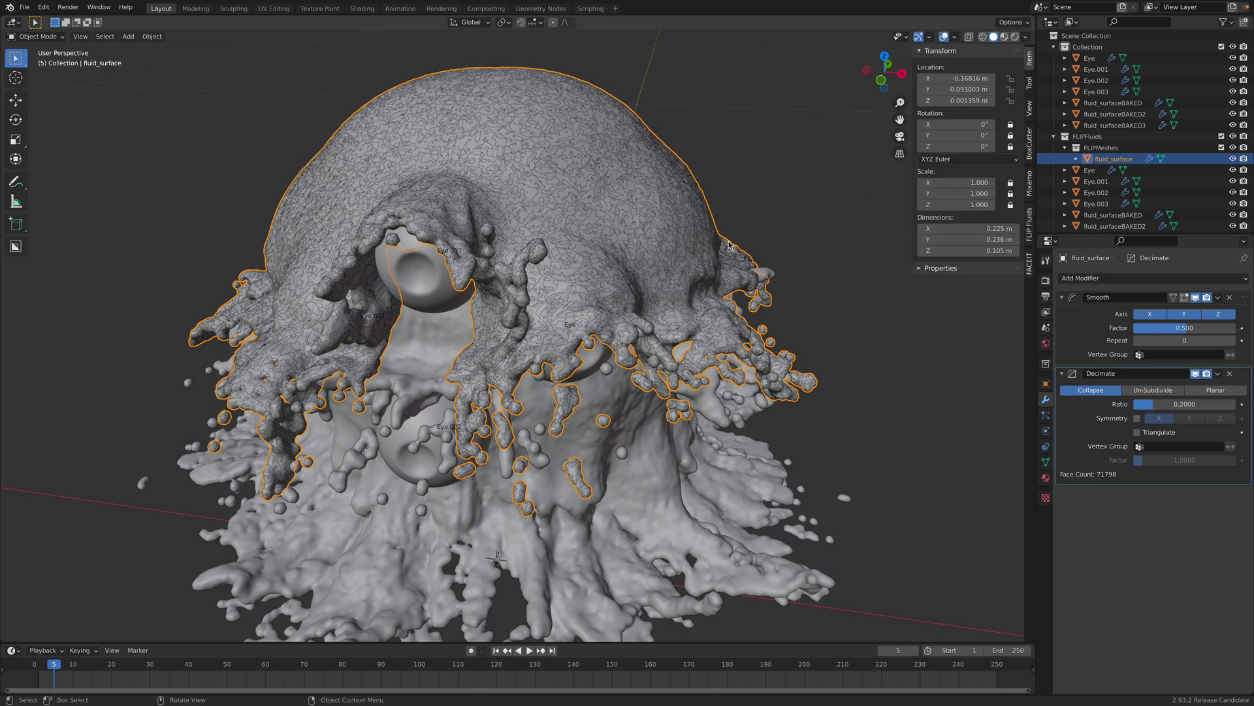
click(732, 201)
key(g)
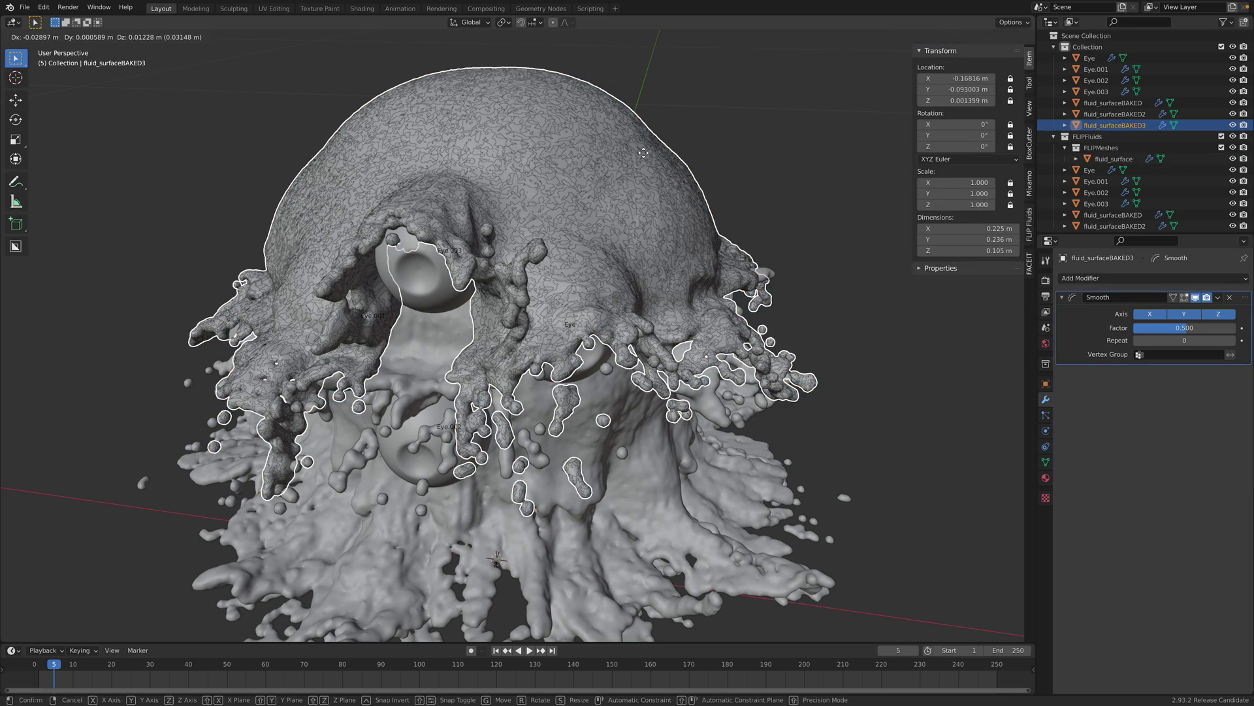
right_click(752, 162)
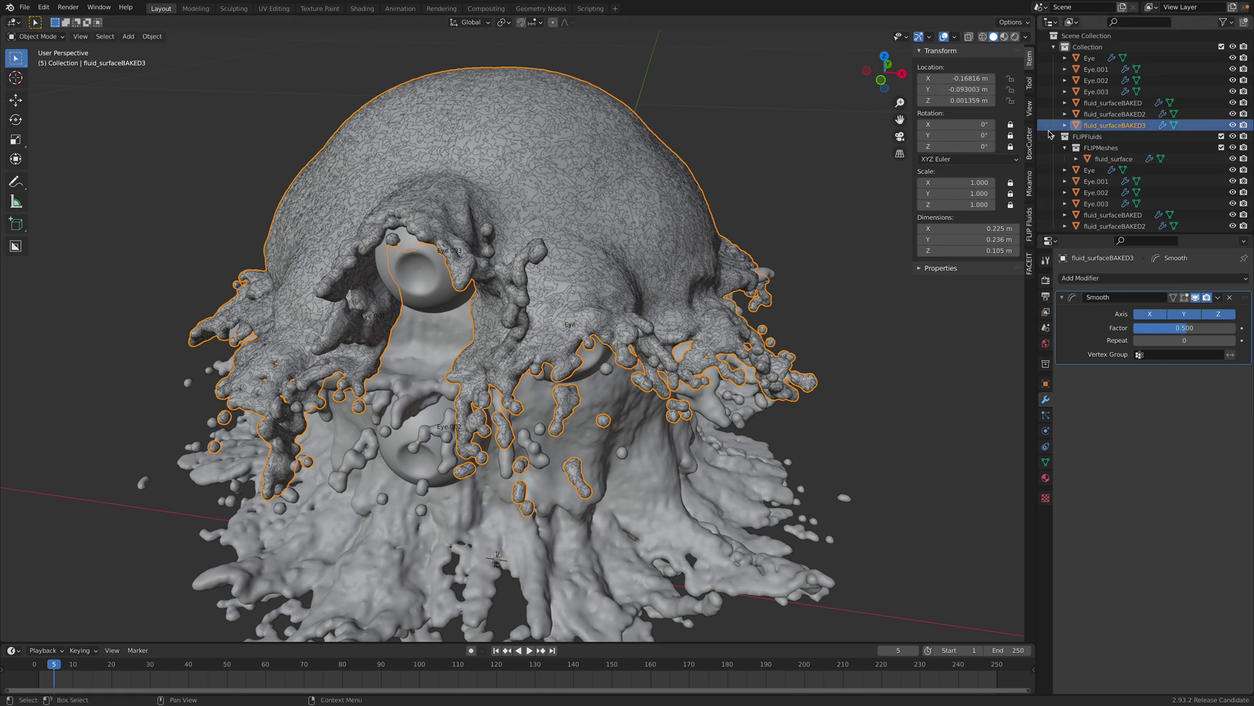
- Delete the duplicate fluid_surface object from the FLIPMeshes collection
click(1110, 158)
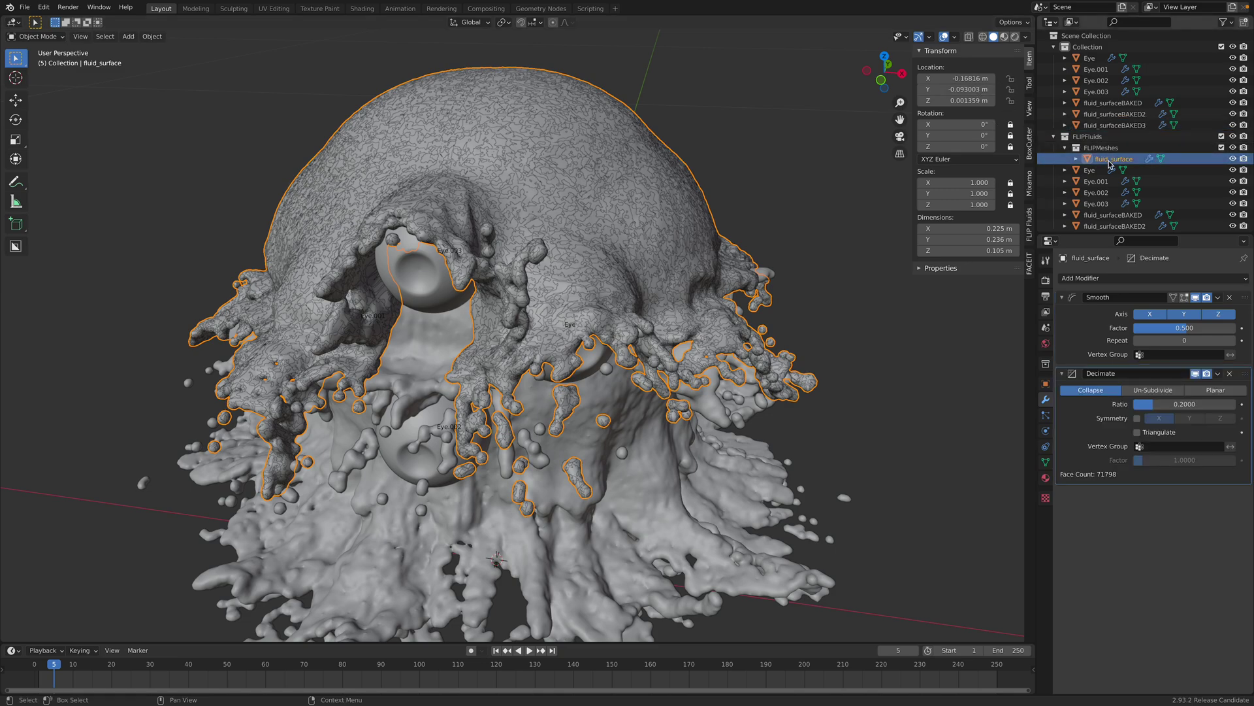
click(1101, 138)
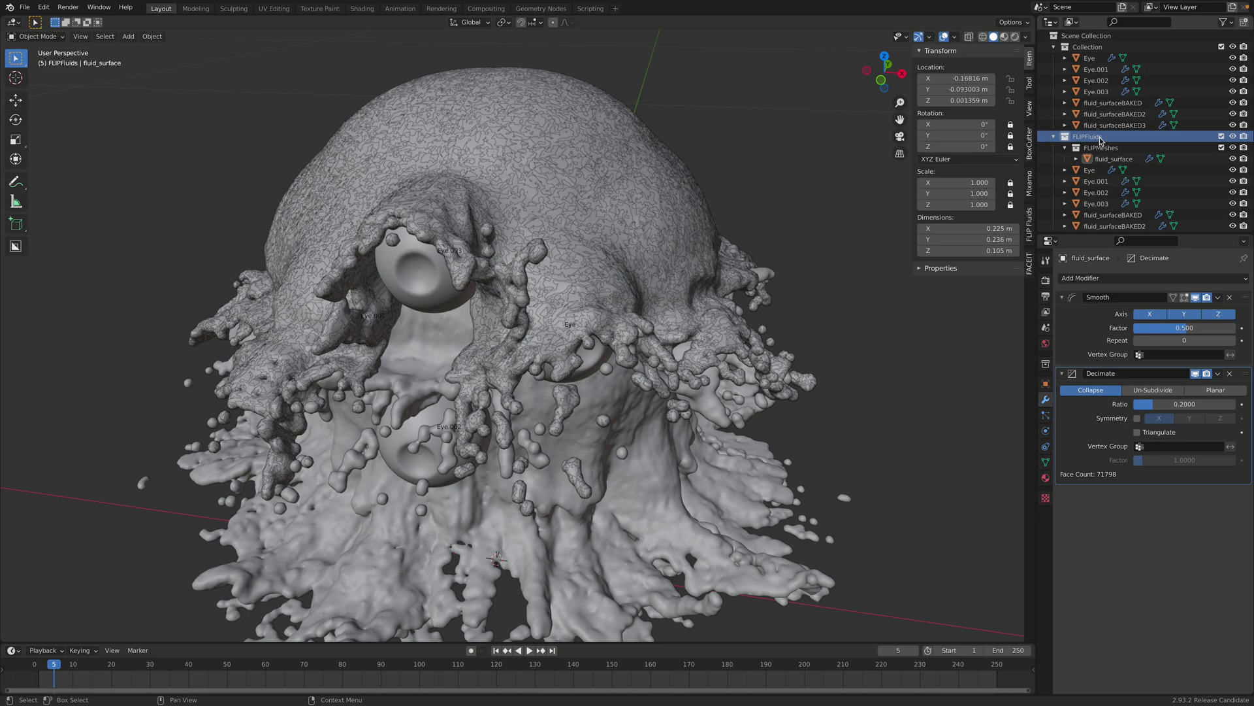
click(1110, 159)
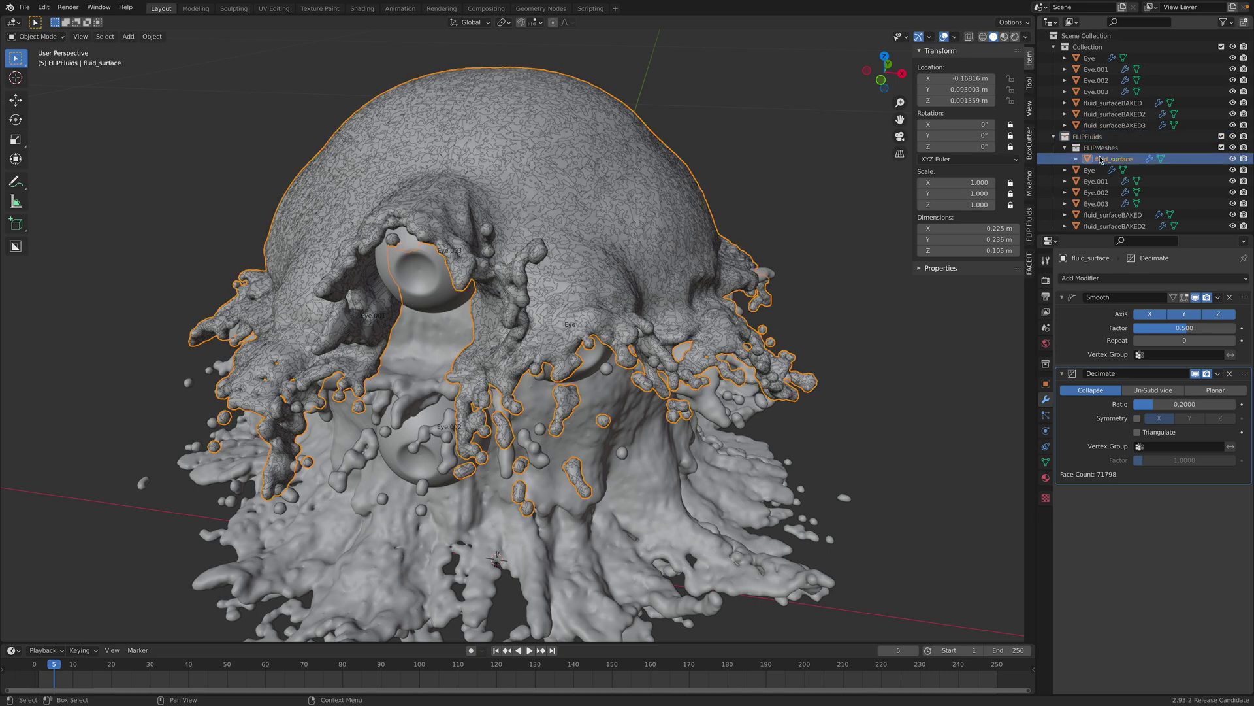
key(x)
click(711, 225)
click(711, 225)
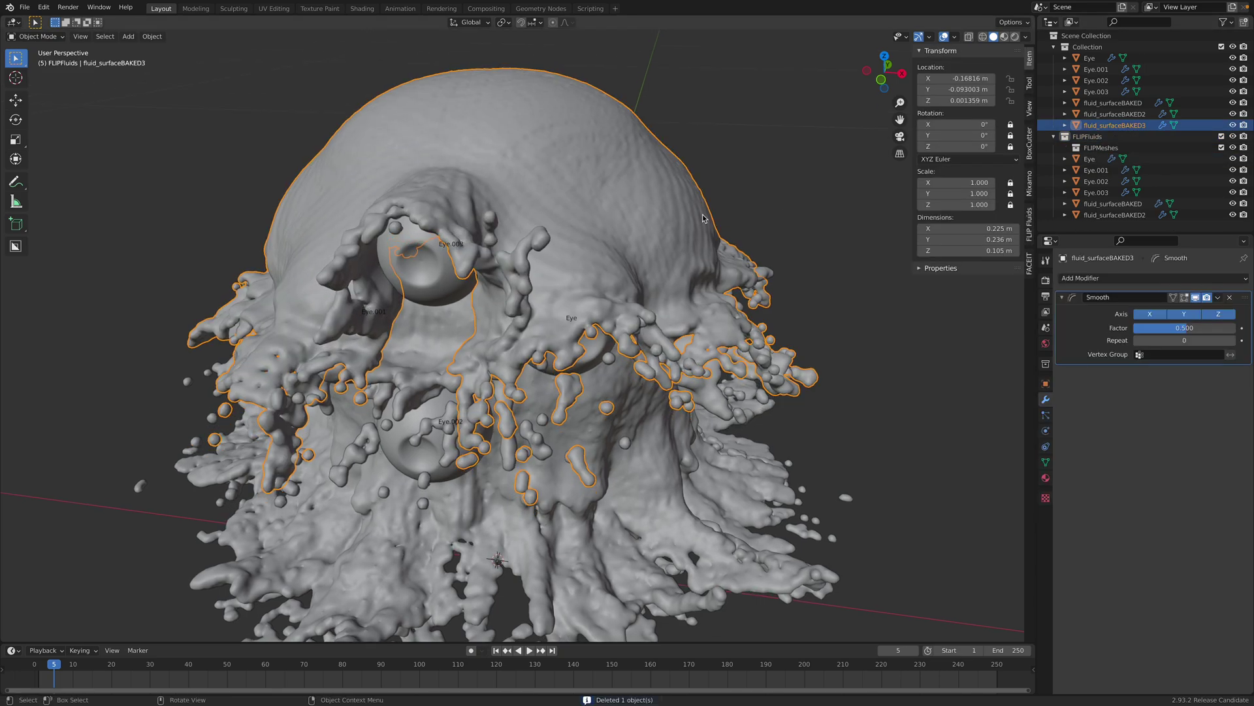
- Add a Decimate modifier to fluid_surfaceBAKED and copy its modifiers to fluid_surfaceBAKED2 and fluid_surfaceBAKED3
click(1131, 114)
click(1132, 103)
shift+click(1130, 124)
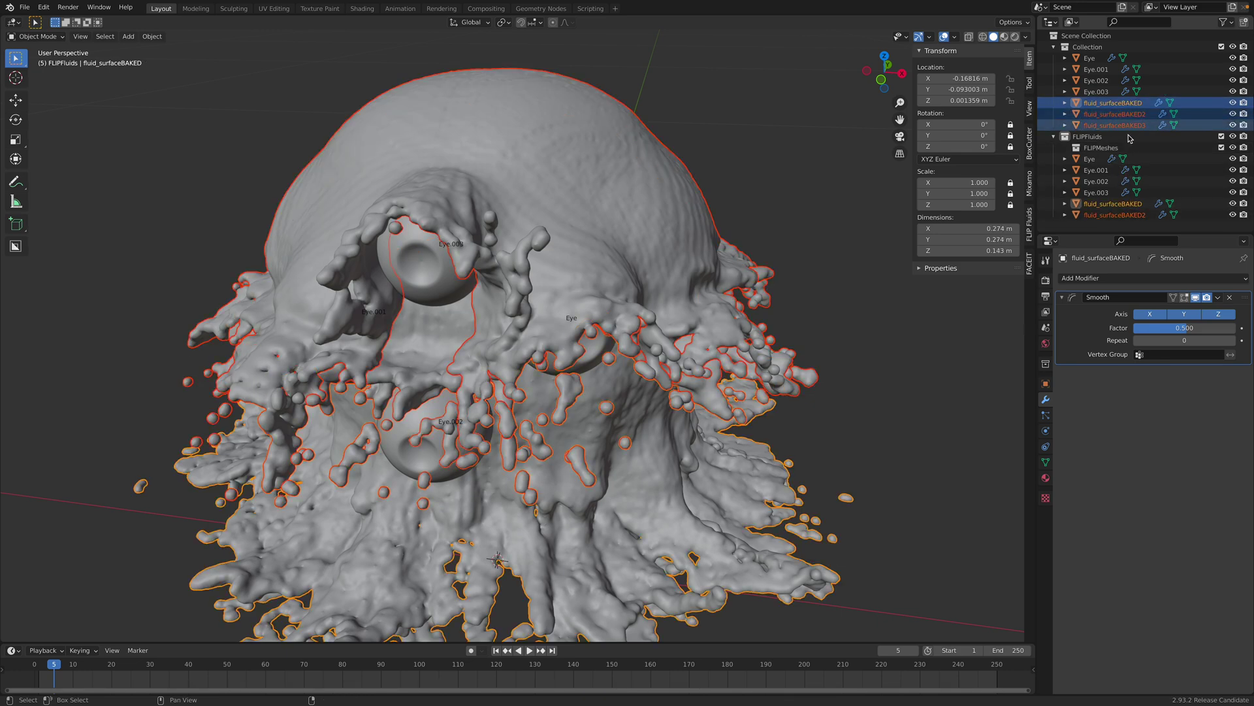
click(1095, 289)
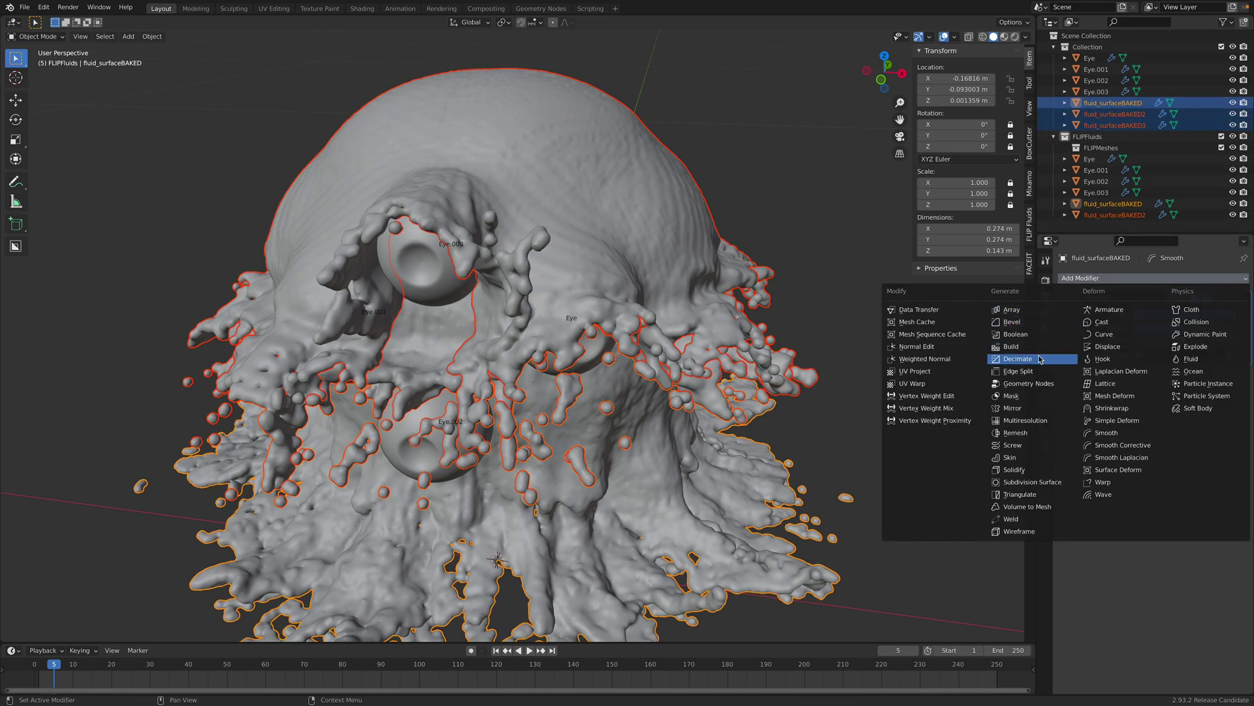
click(1010, 352)
middle_drag(874, 330, 876, 335)
key(ctrl+l)
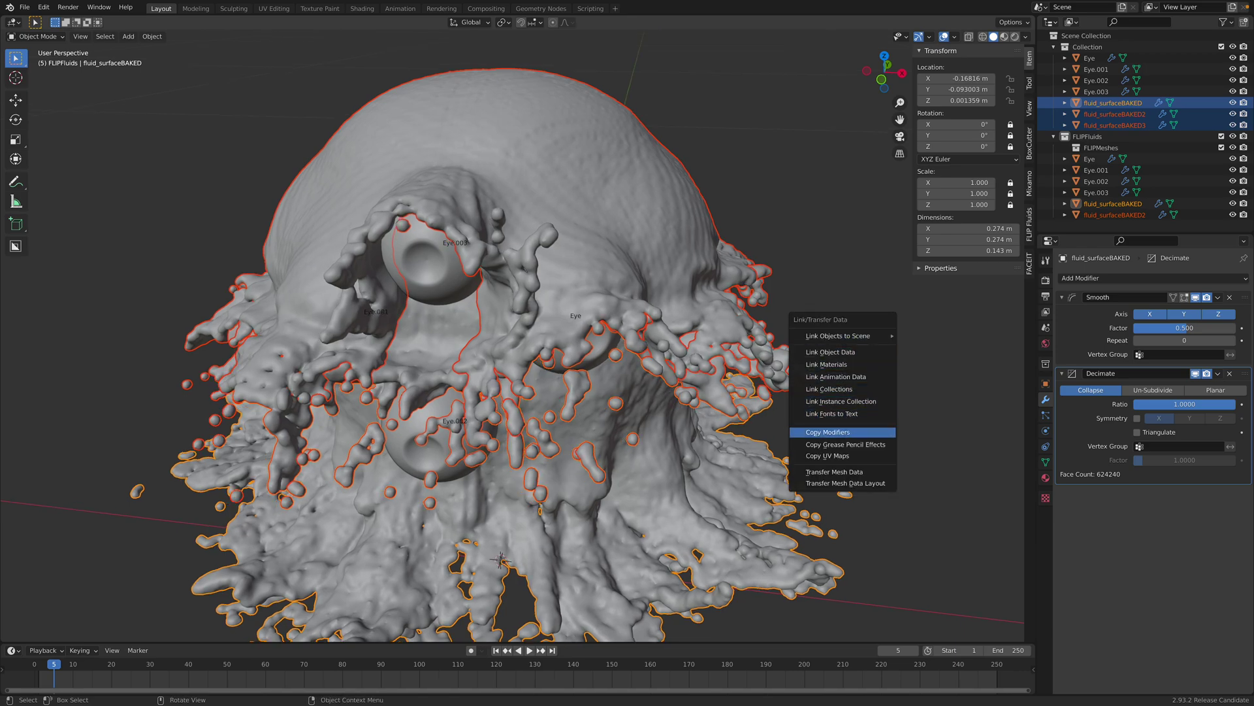
click(849, 430)
- Select the three baked fluid surfaces and set the Decimate ratio of fluid_surfaceBAKED2 to 0.1
middle_drag(710, 290, 712, 273)
click(779, 279)
click(669, 214)
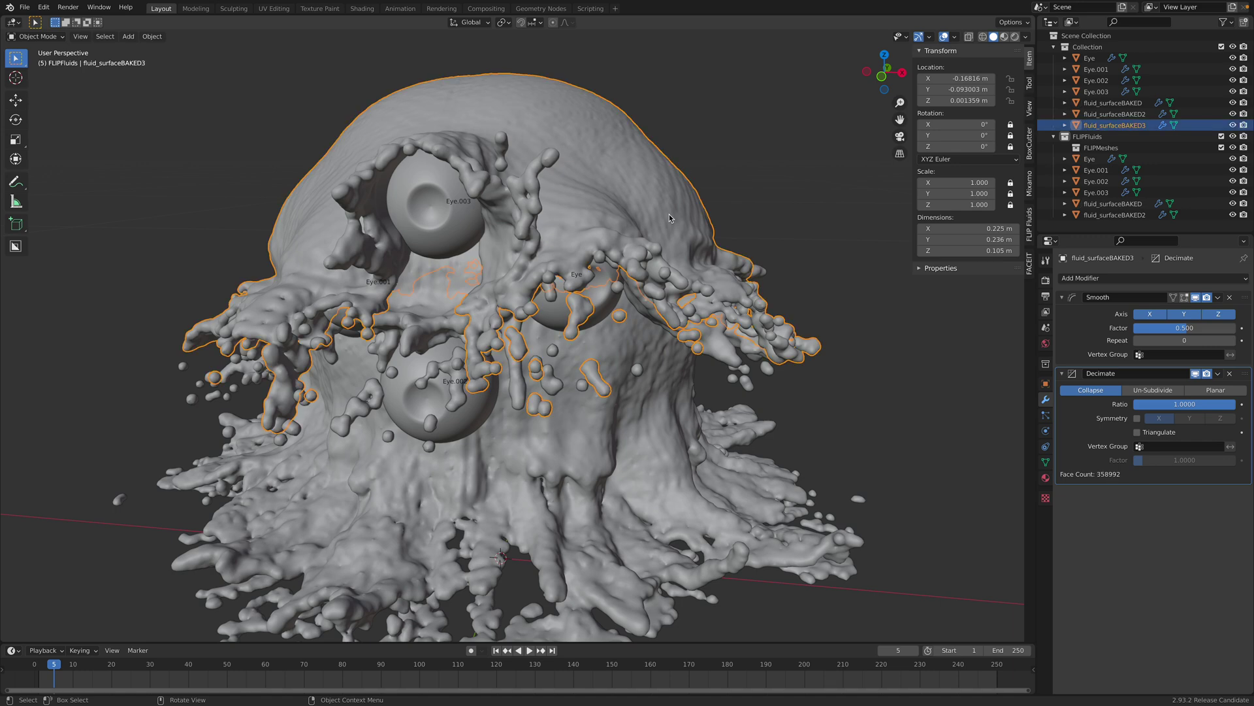
shift+click(679, 386)
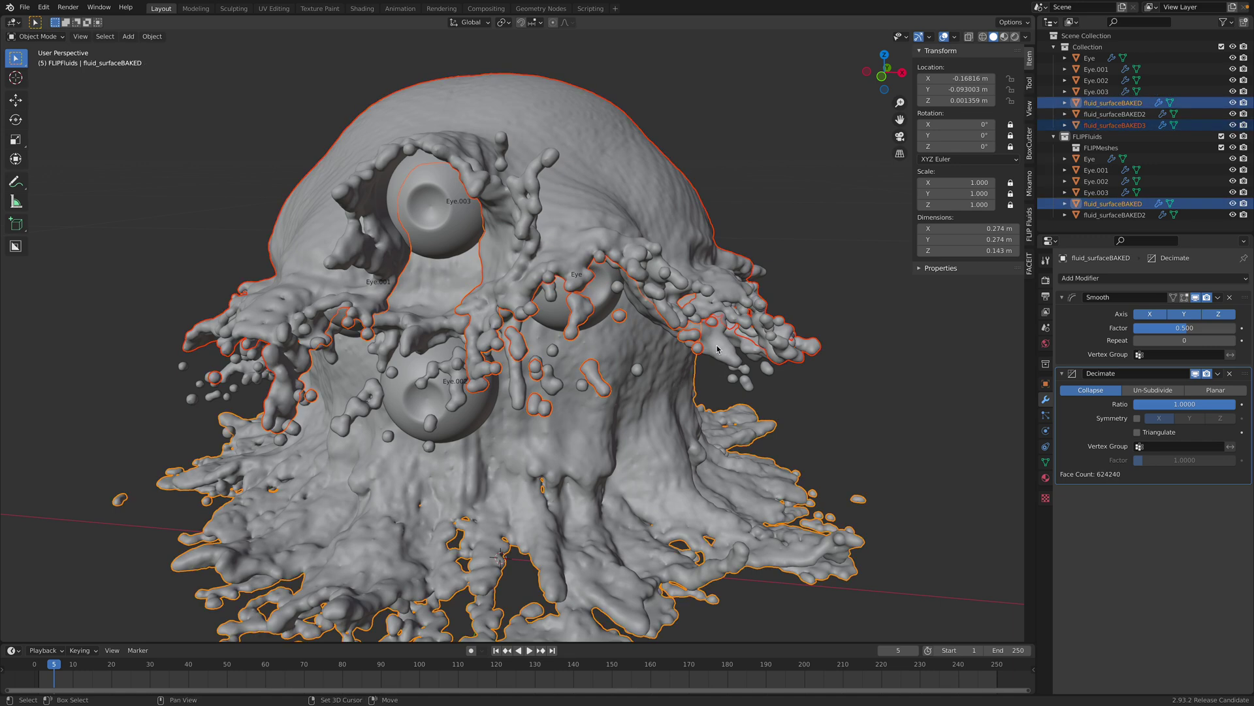
shift+click(718, 349)
click(1178, 405)
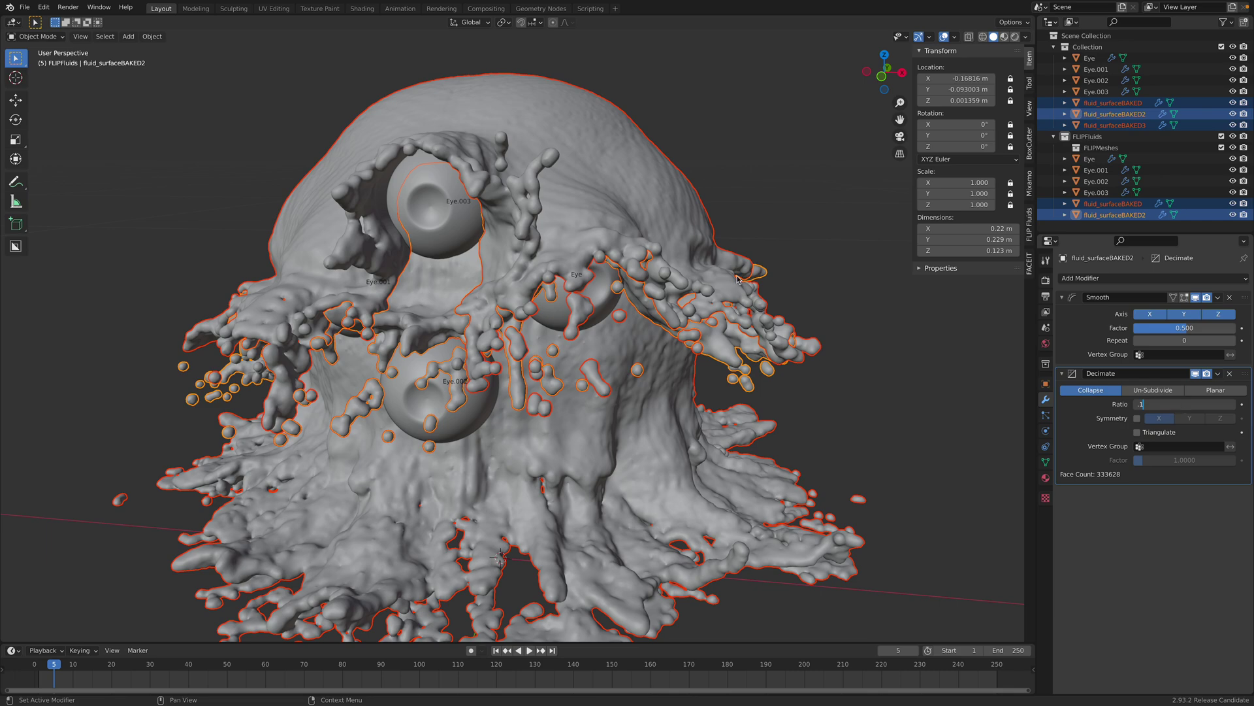
text(.1)
key(Return)
middle_drag(709, 275, 719, 213)
key(z)
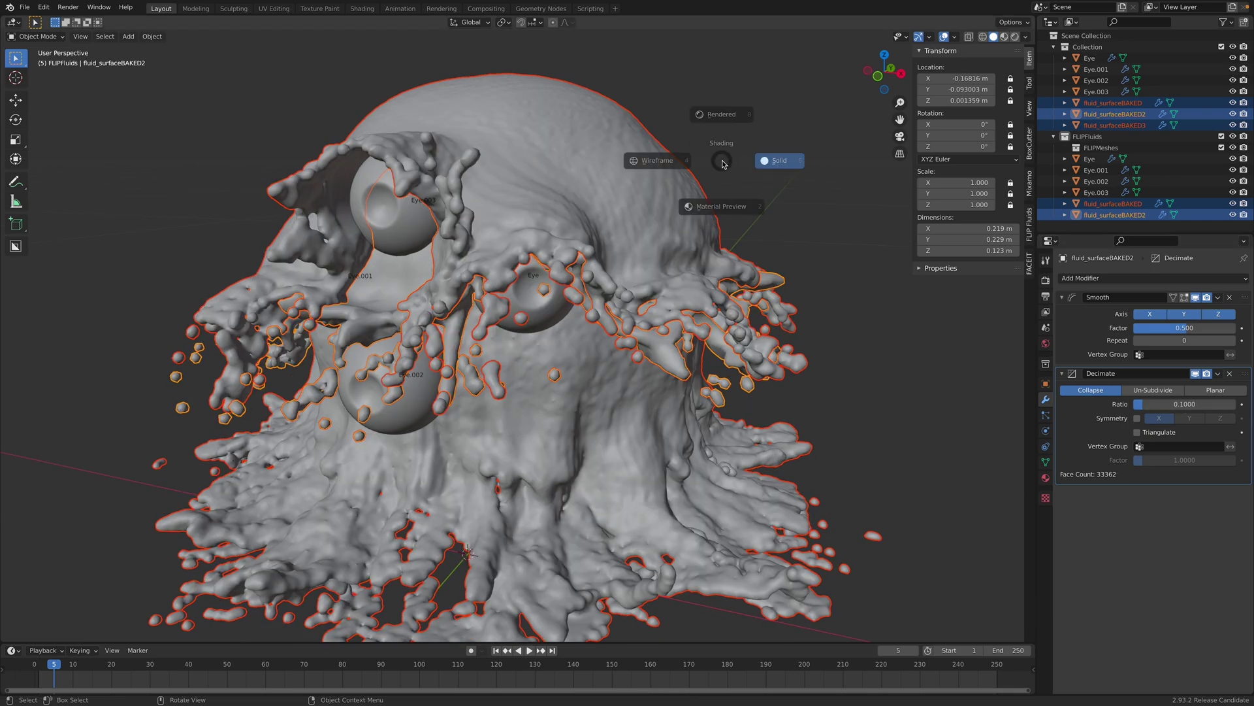
click(667, 162)
key(z)
click(712, 160)
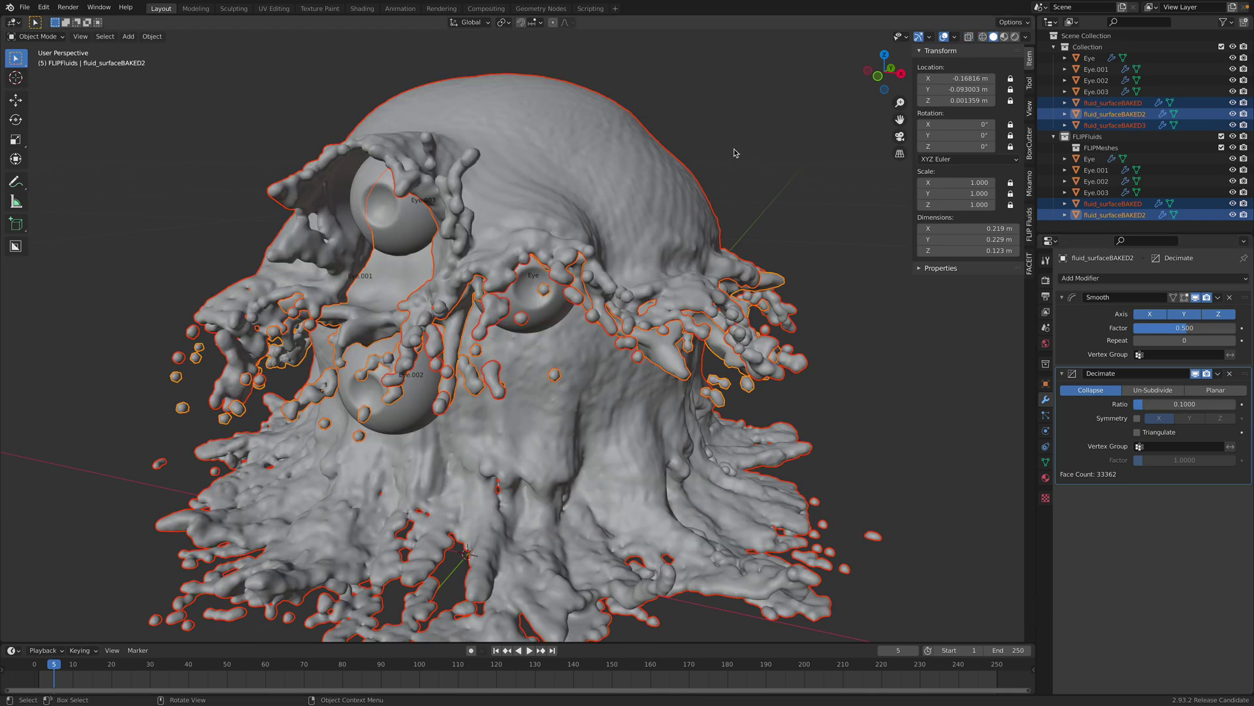
- Set the Decimate ratio of fluid_surfaceBAKED3 to 0.2 and apply its Smooth and Decimate modifiers
click(669, 159)
double_click(1164, 402)
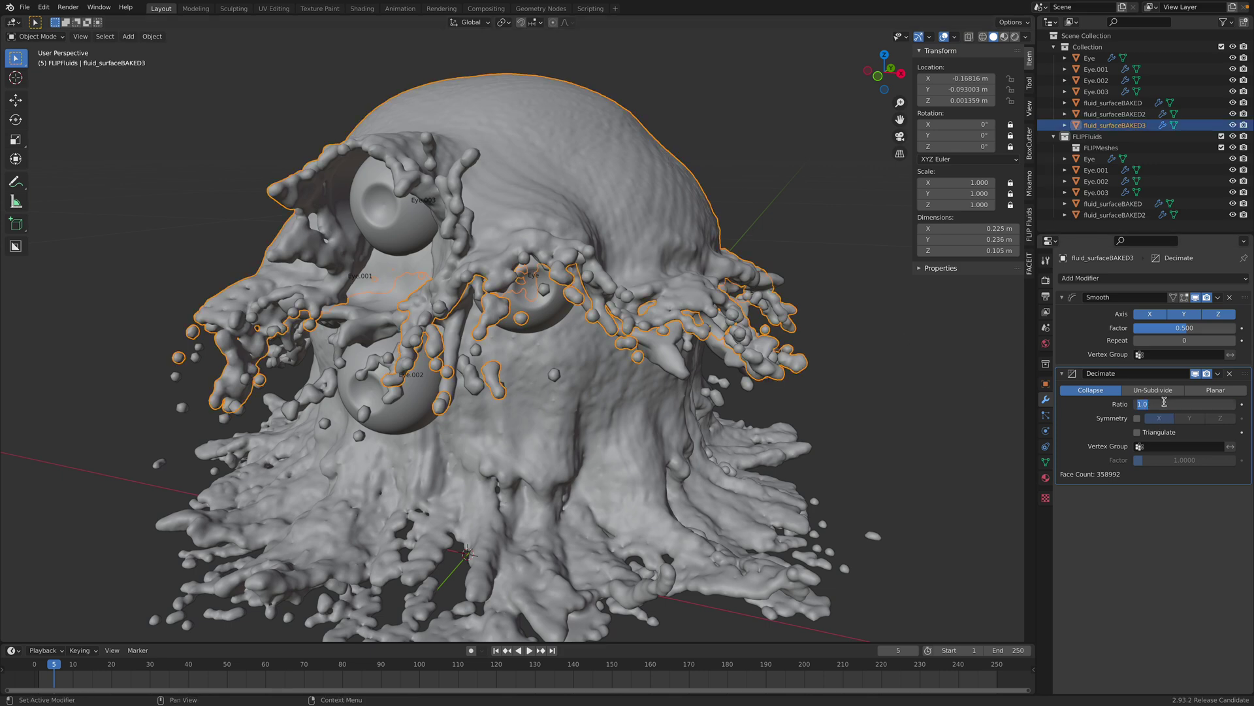
key(Return)
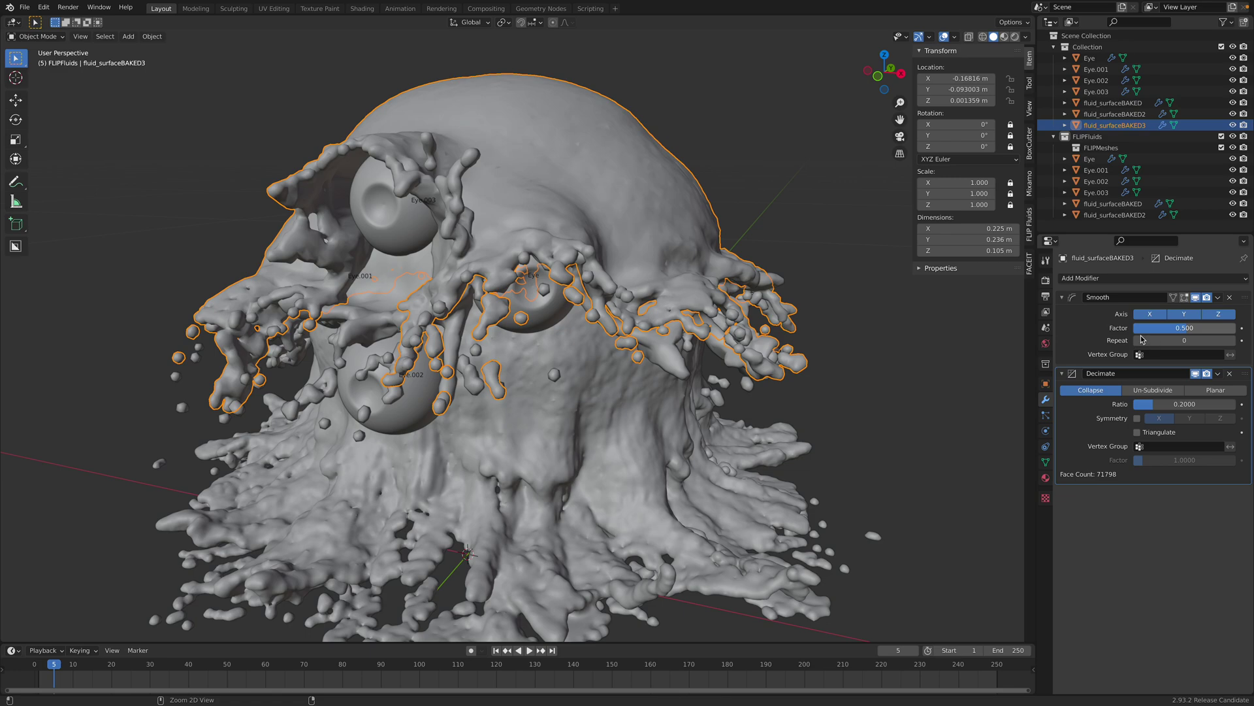
key(ctrl+a)
key(ctrl+a)
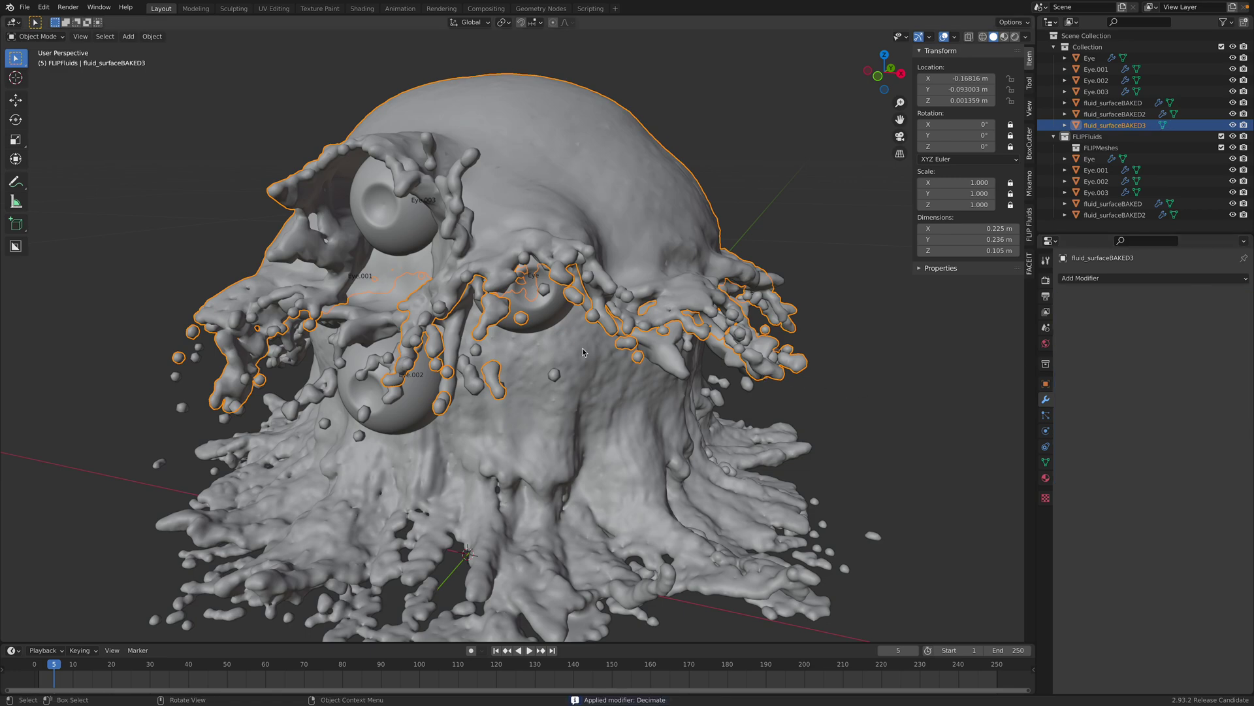
- Set the Decimate ratio of fluid_surfaceBAKED to 0.2 and apply its Smooth and Decimate modifiers
click(583, 348)
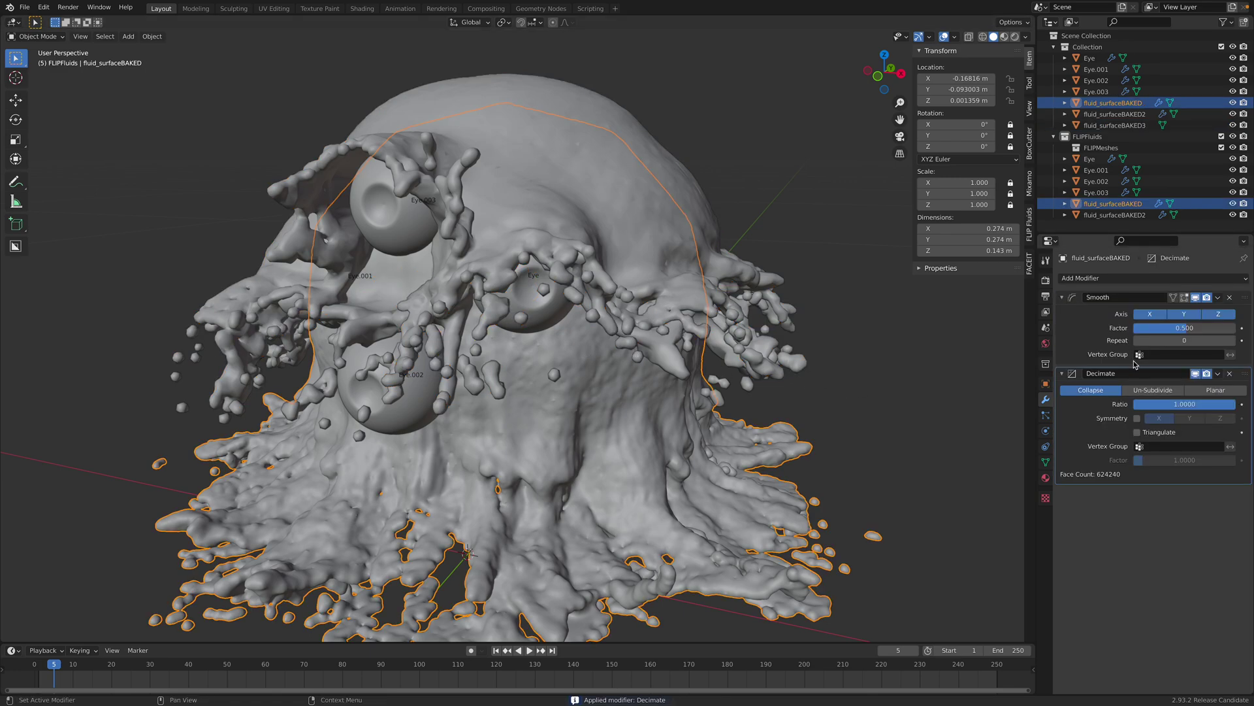
click(1152, 405)
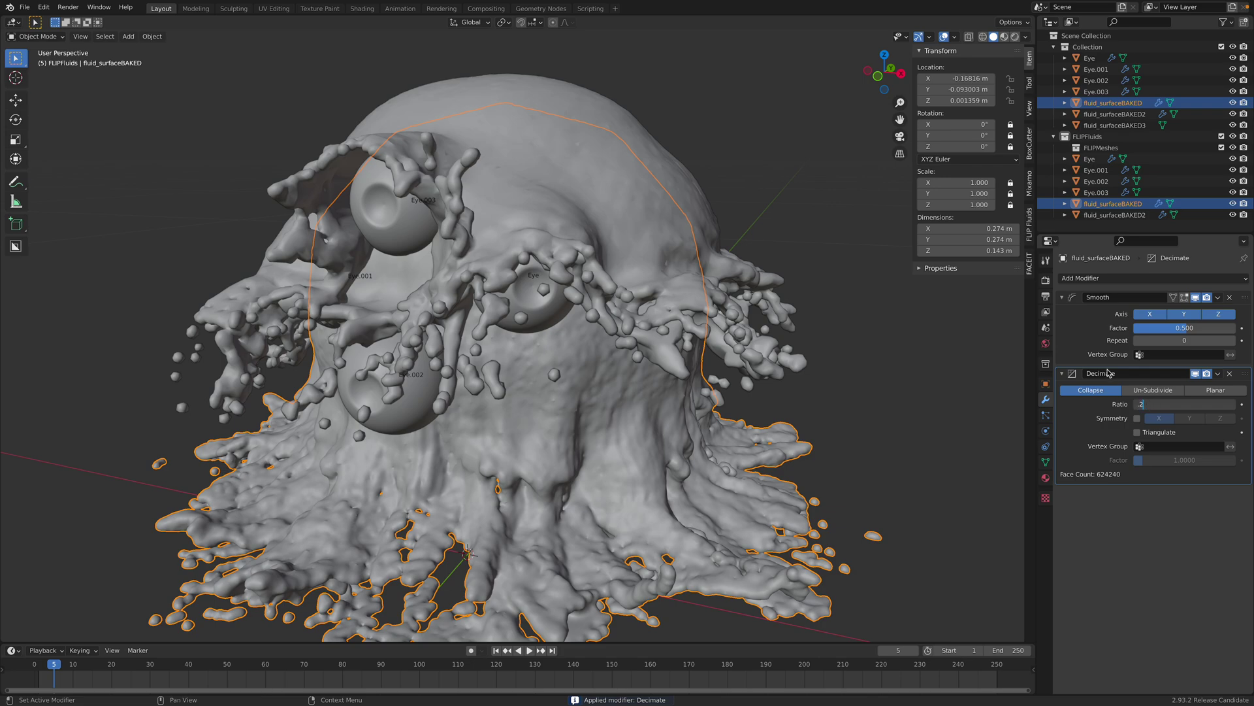
text(.2)
key(Return)
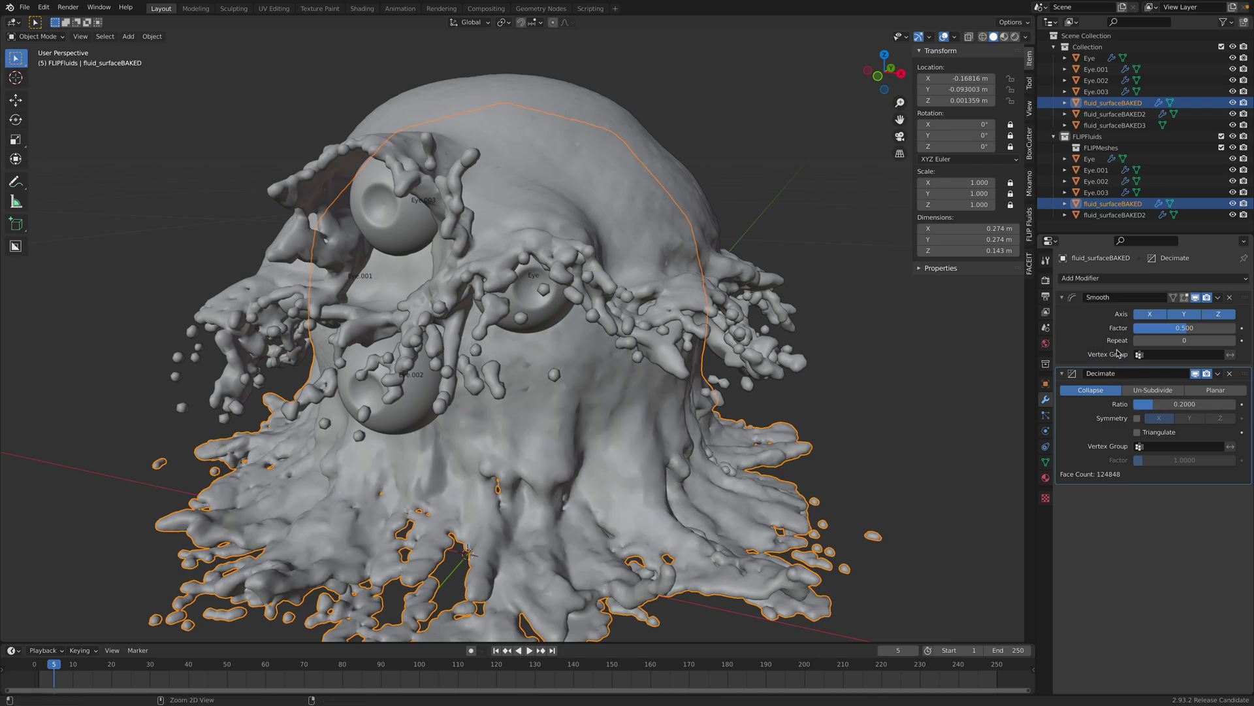
key(ctrl+a)
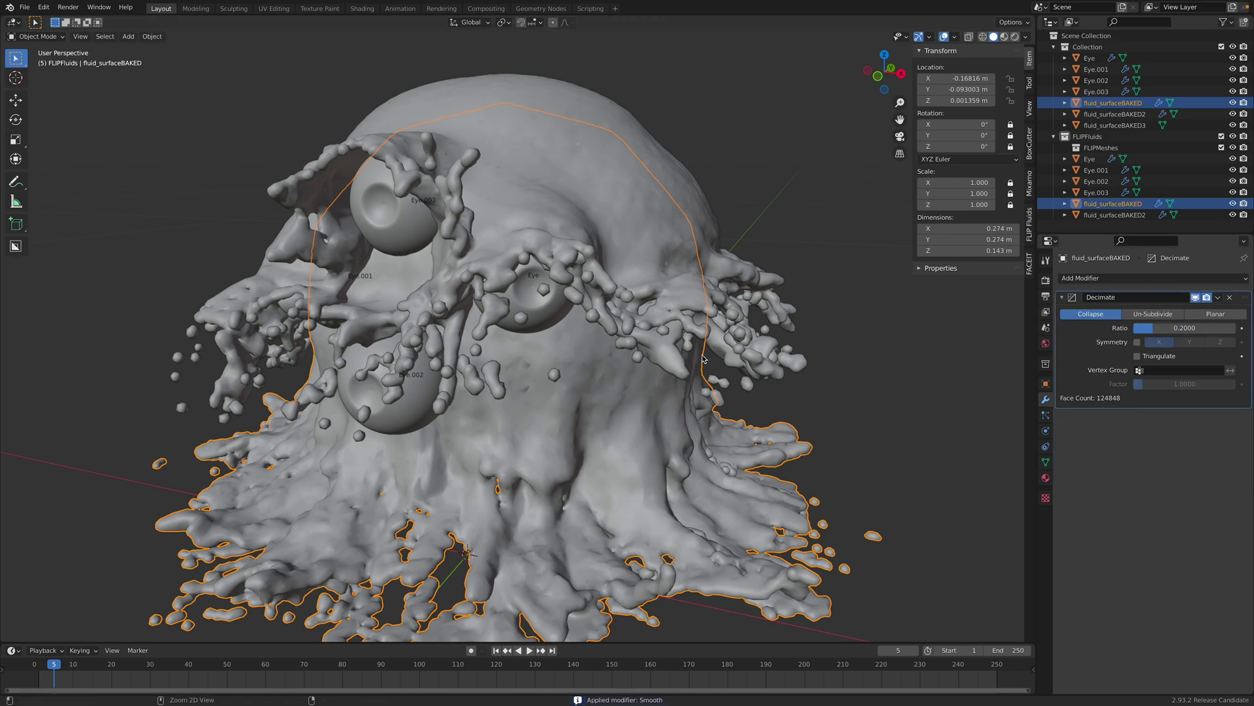
key(ctrl+a)
scroll(640, 356, down, 4)
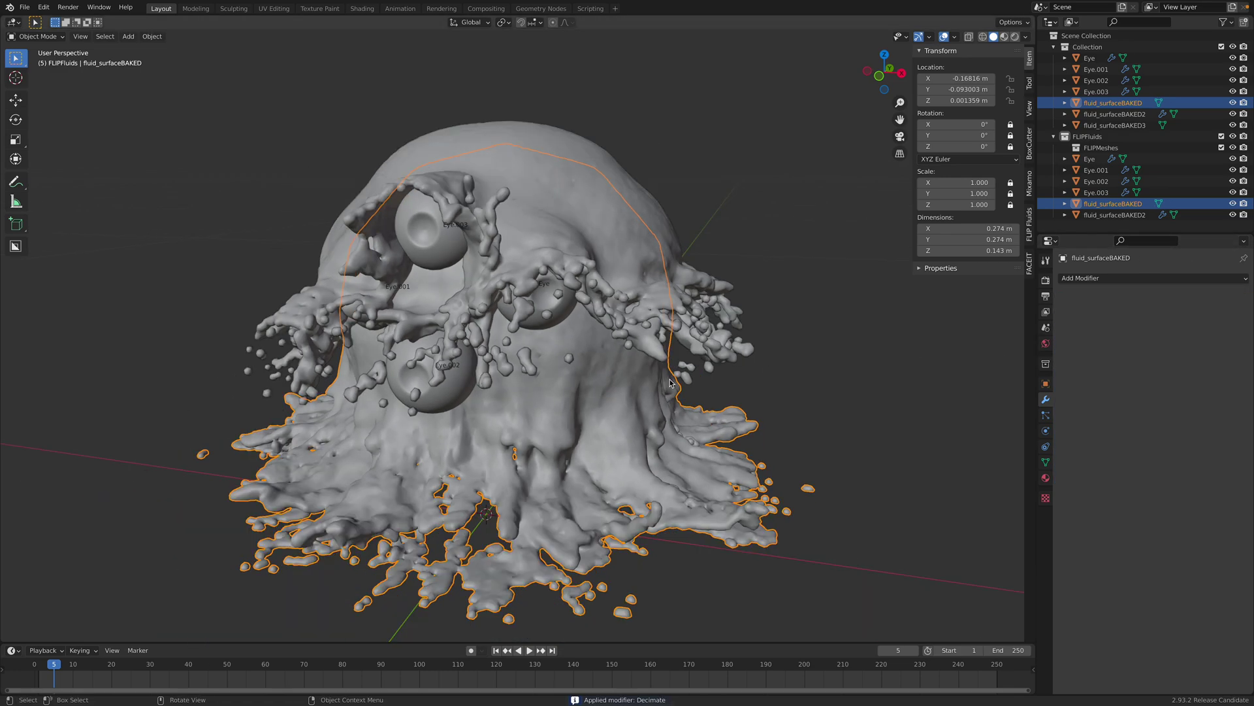
click(635, 304)
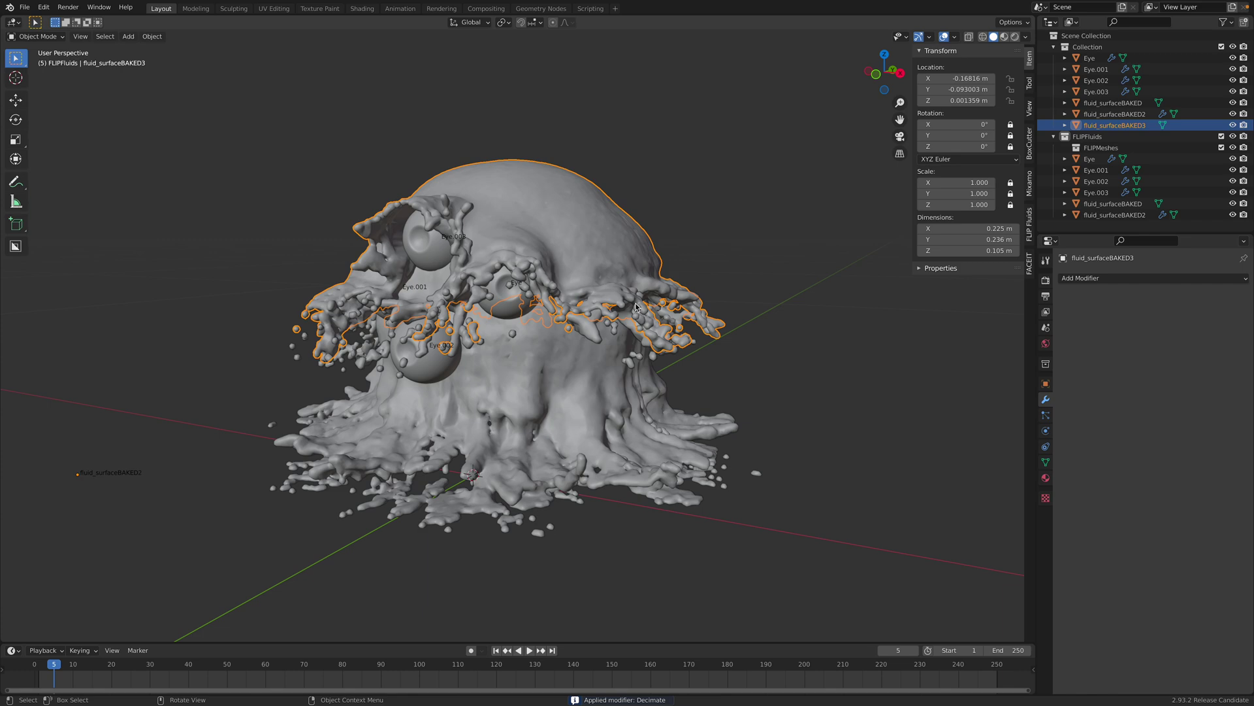
key(g)
right_click(596, 195)
- In material preview shading, apply the Smooth modifier of fluid_surfaceBAKED2, set its Decimate ratio to 0.2 and apply it
click(435, 282)
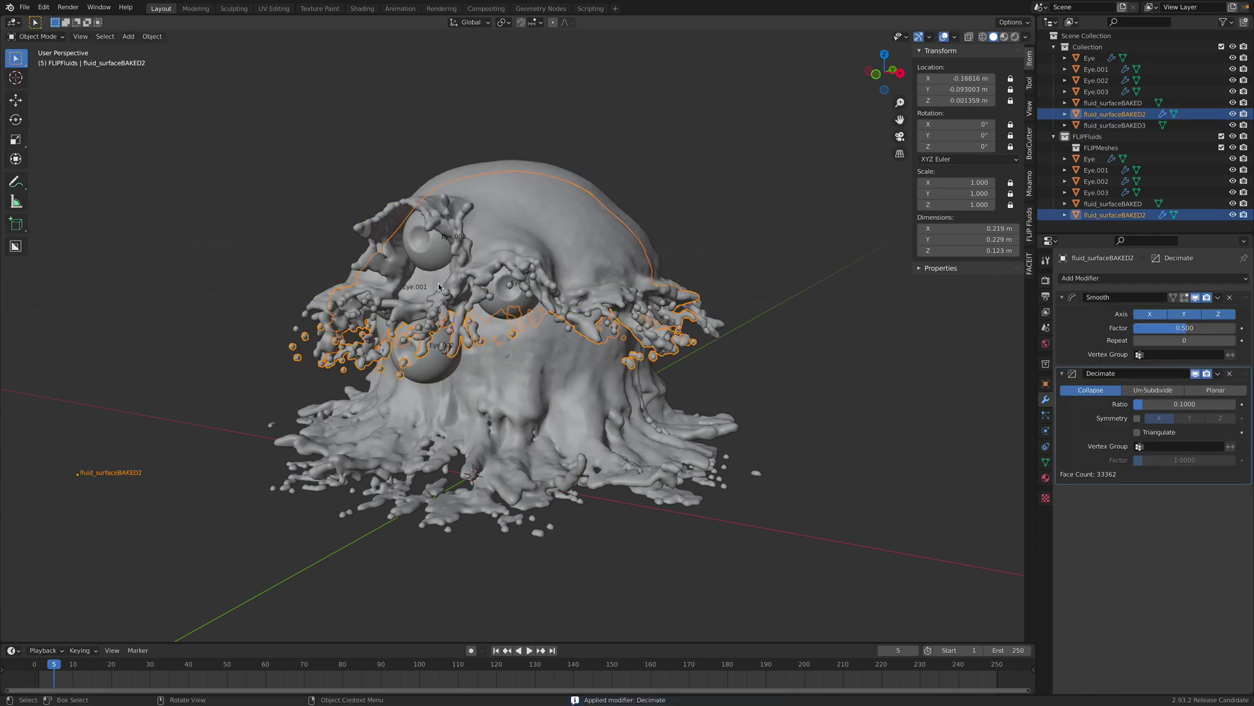
middle_drag(435, 281, 463, 276)
click(1004, 36)
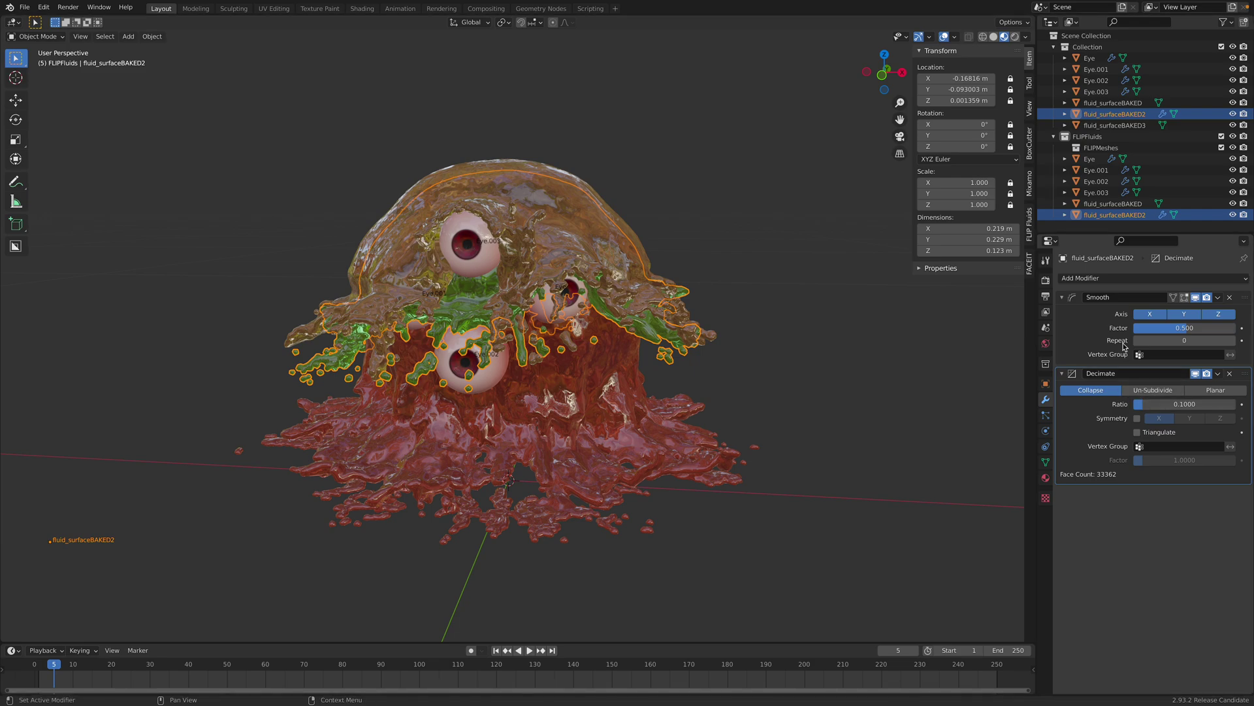
key(ctrl+a)
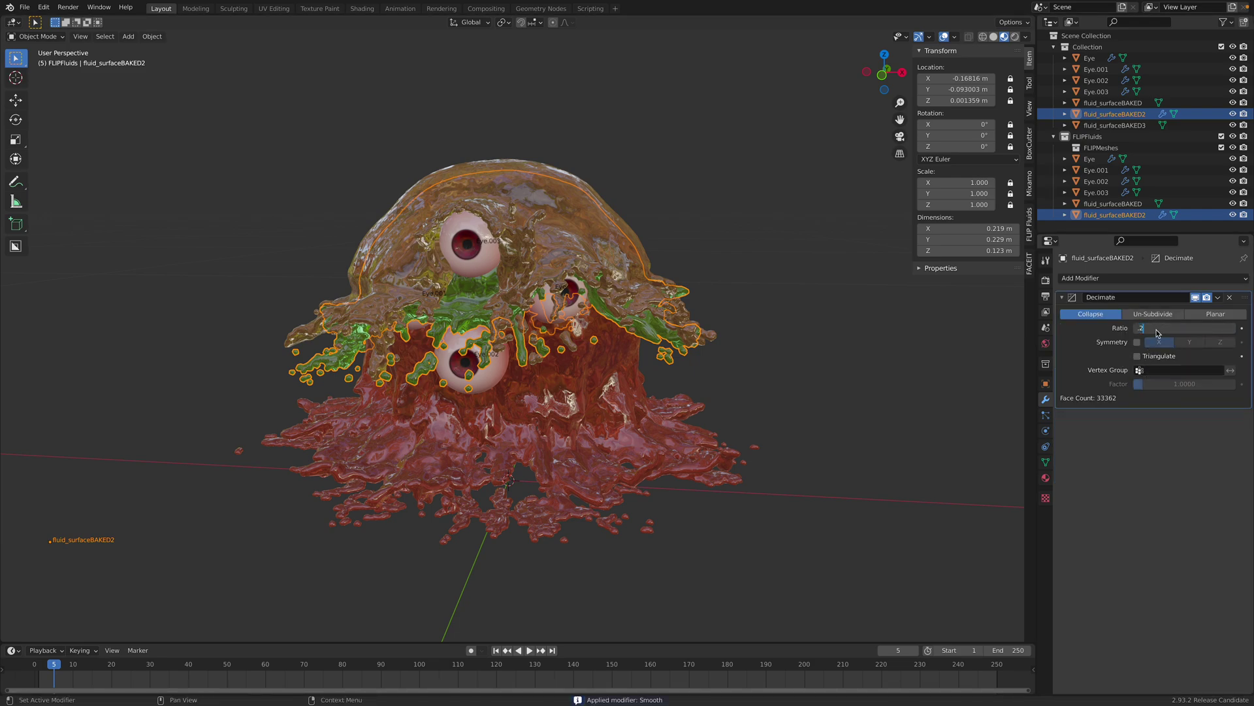
key(Return)
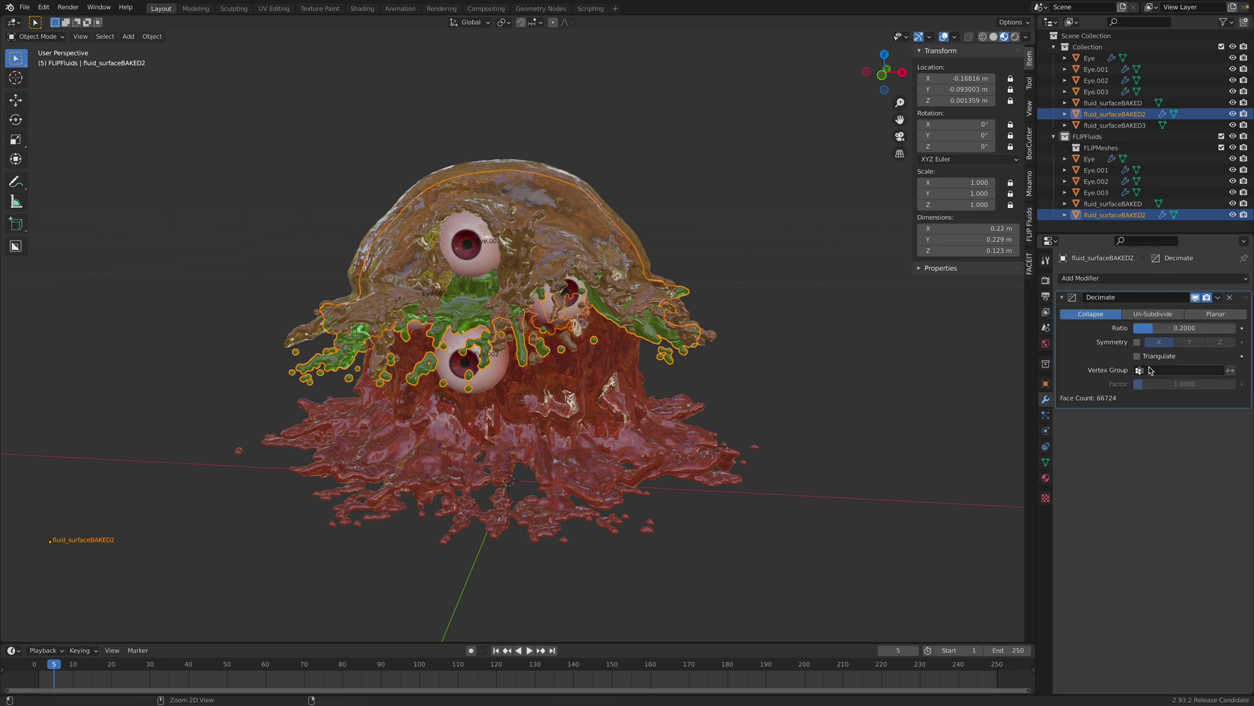
key(ctrl+a)
click(793, 338)
middle_drag(793, 338, 673, 346)
- Switch the orange upper surface, fluid_surfaceBAKED3, to Sculpt Mode and choose the Grab brush
click(582, 235)
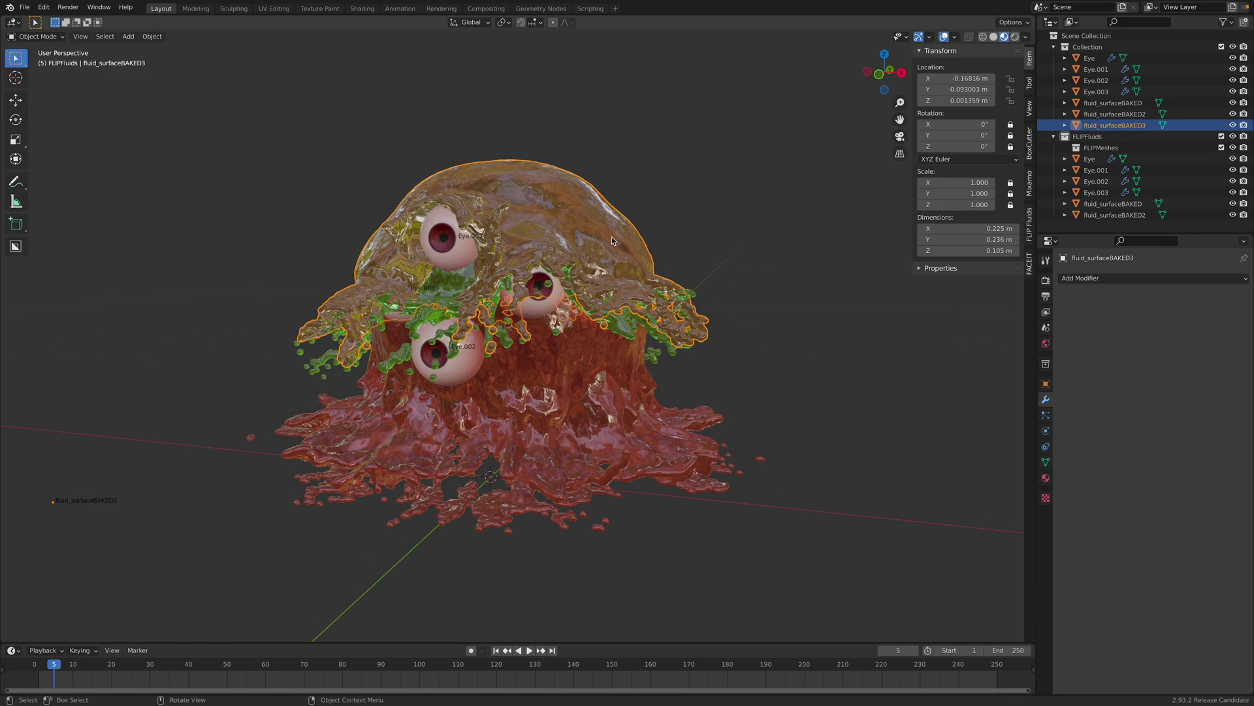
scroll(611, 240, up, 3)
middle_drag(609, 241, 406, 212)
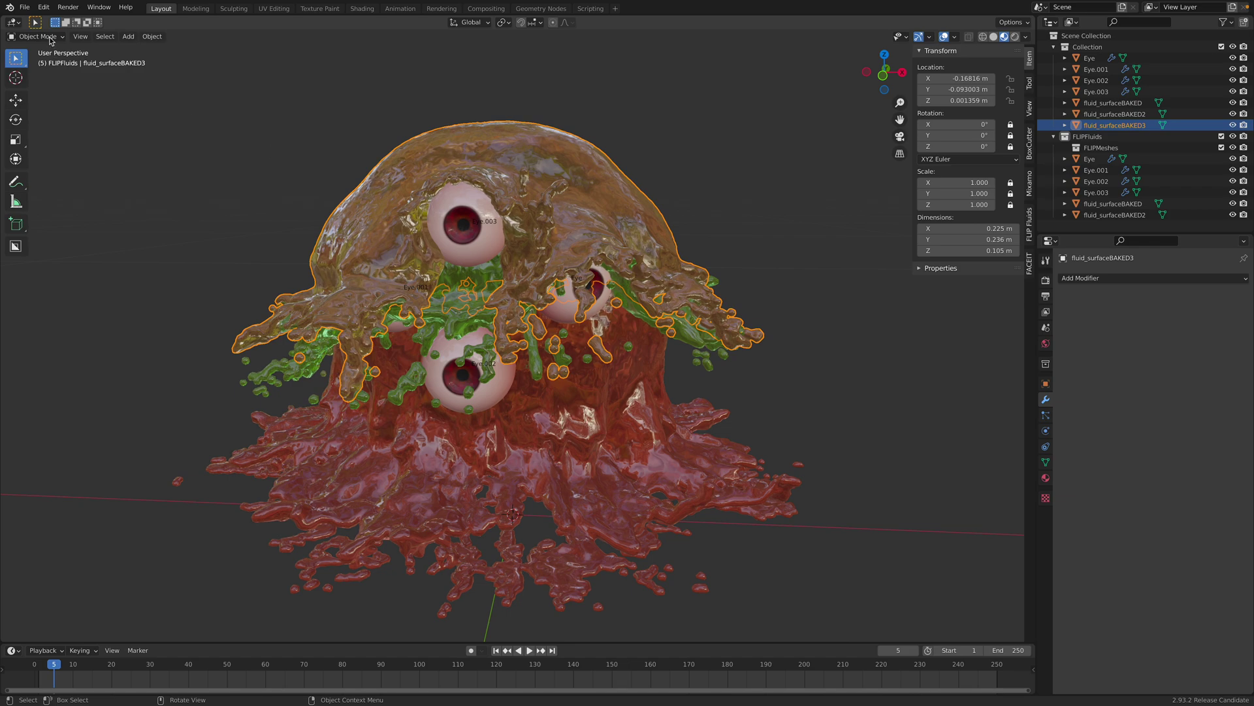
click(50, 37)
click(55, 75)
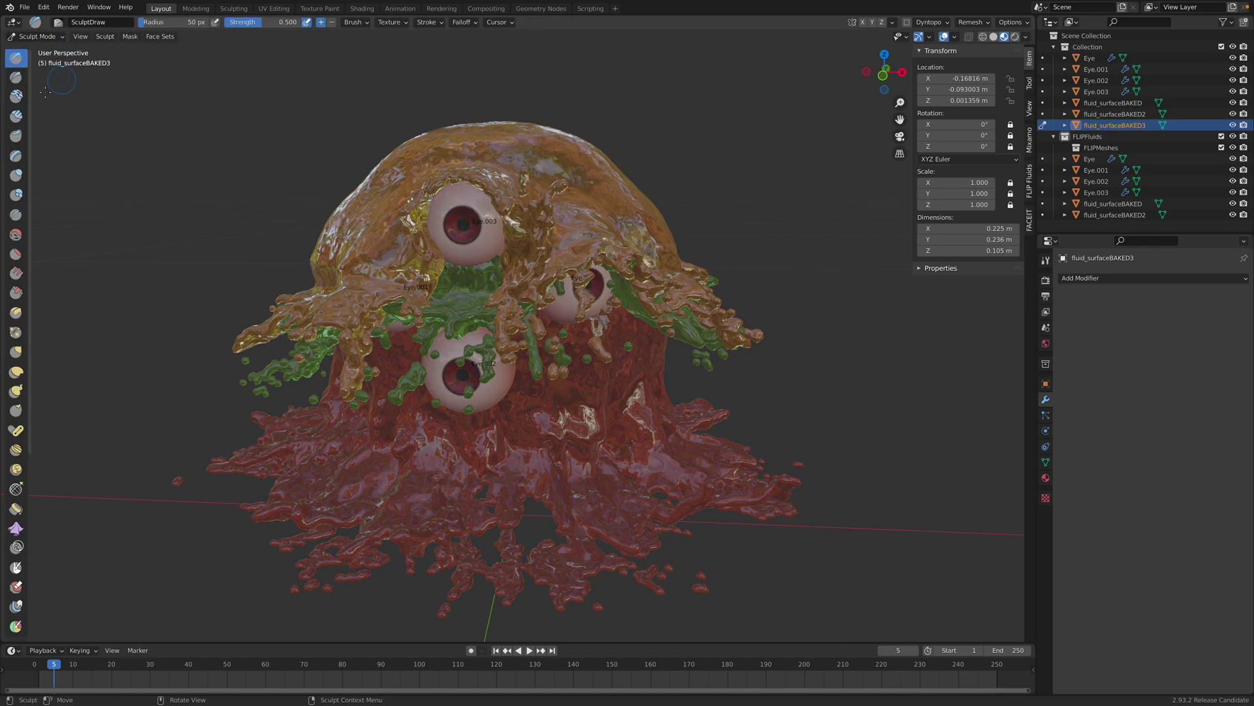
drag(35, 99, 104, 99)
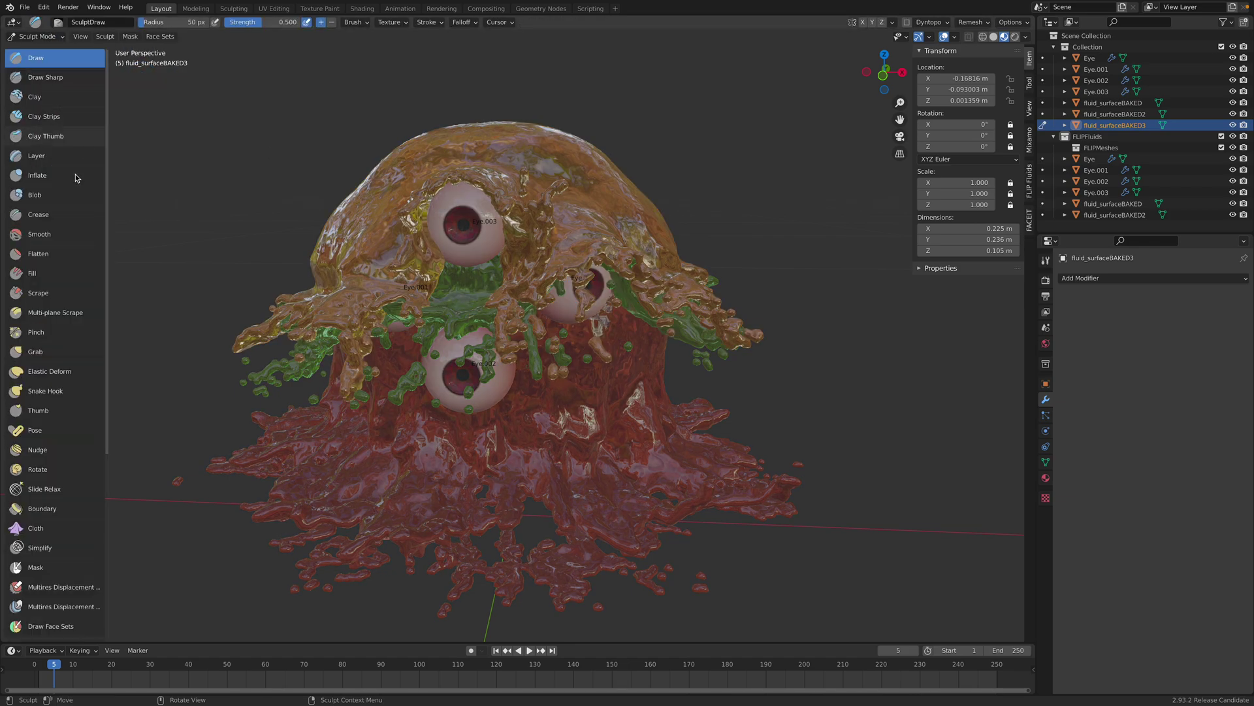
click(66, 351)
- Enlarge the Grab brush radius to 282 px for reshaping the upper surface
middle_drag(444, 275, 501, 247)
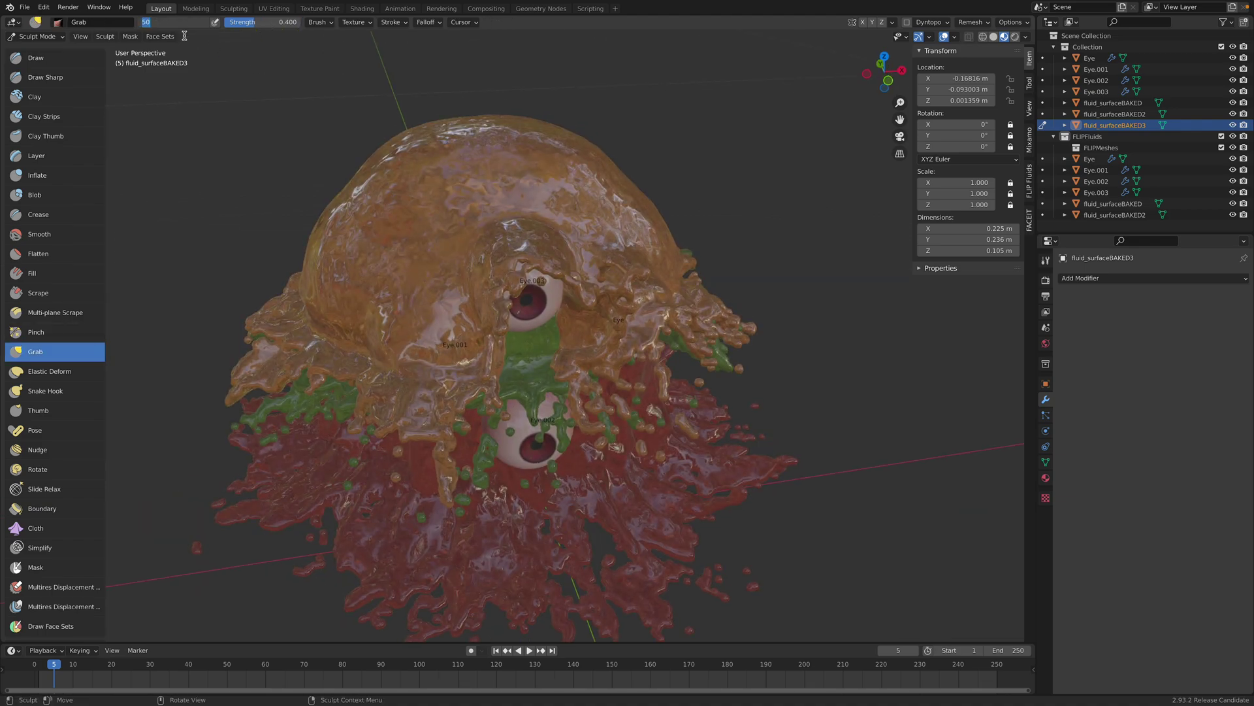
click(235, 106)
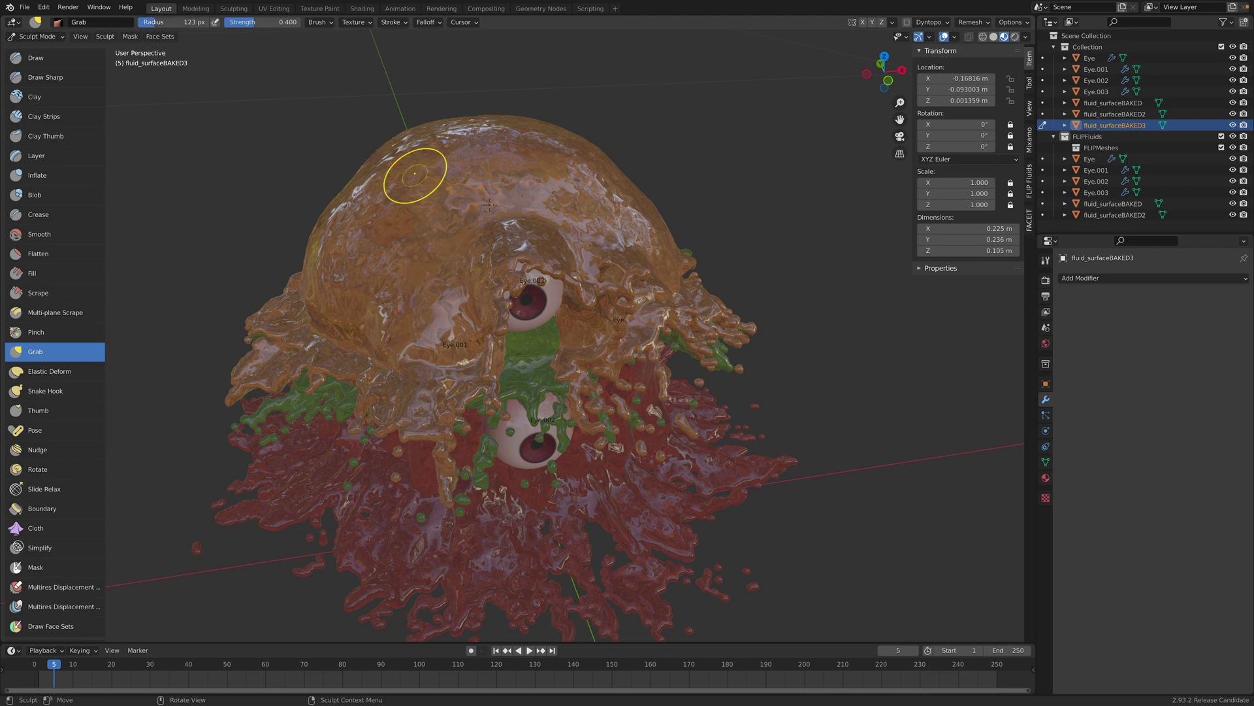
middle_drag(489, 205, 621, 276)
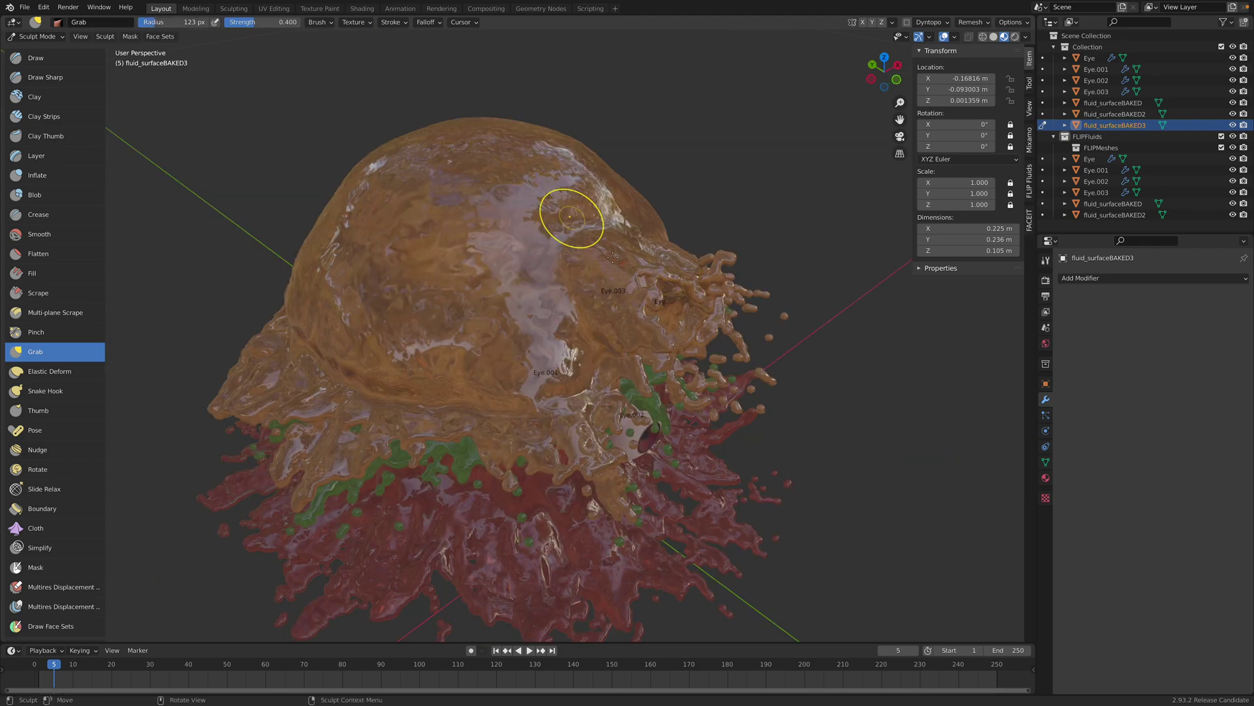
scroll(647, 261, down, 5)
middle_drag(577, 253, 569, 254)
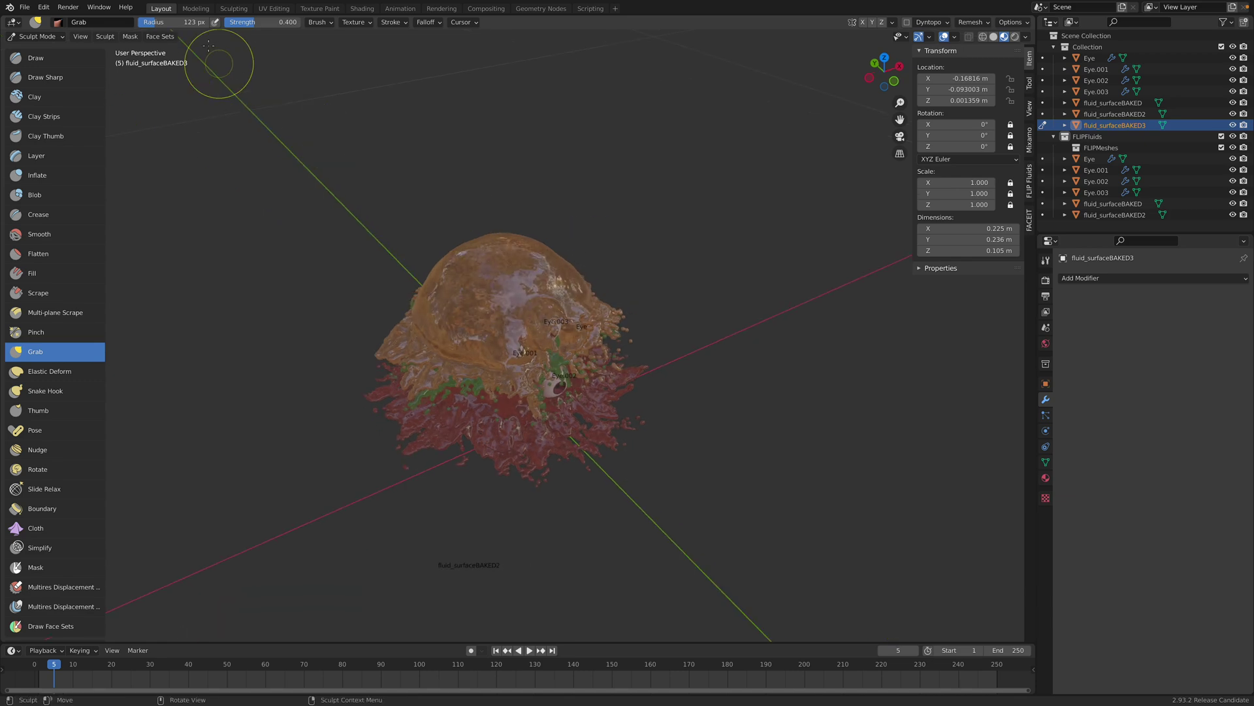
scroll(582, 364, up, 2)
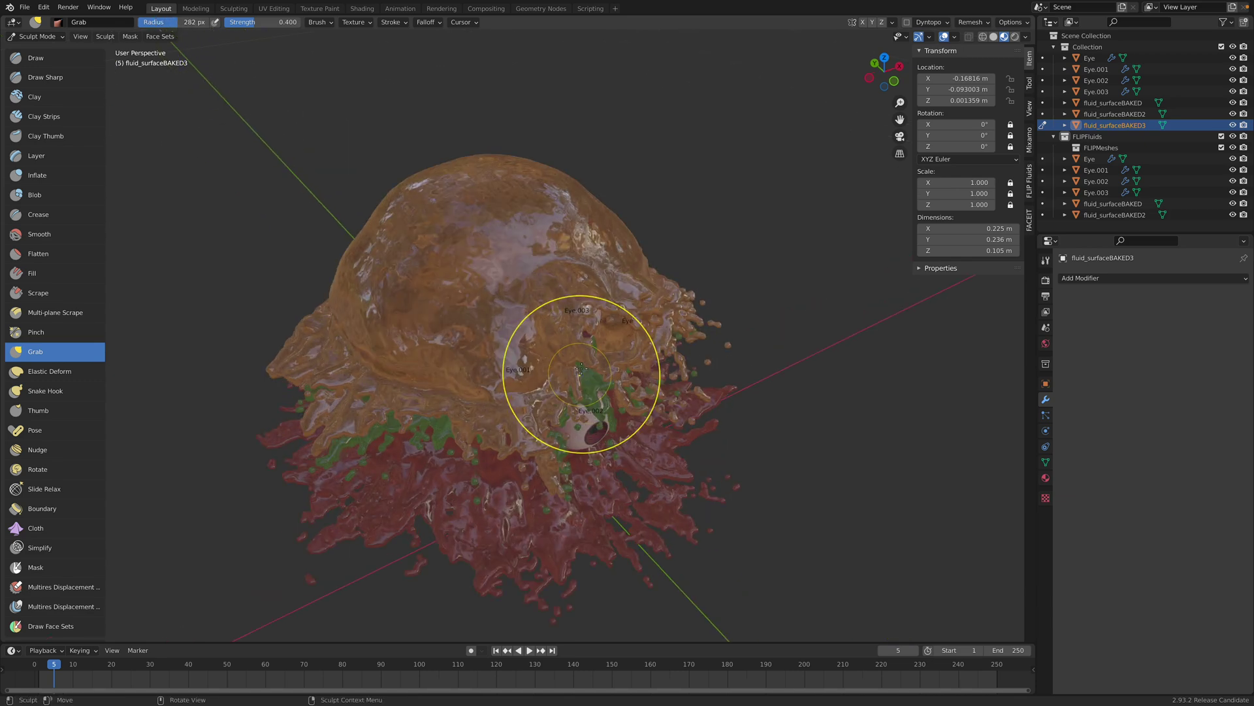
scroll(588, 364, up, 2)
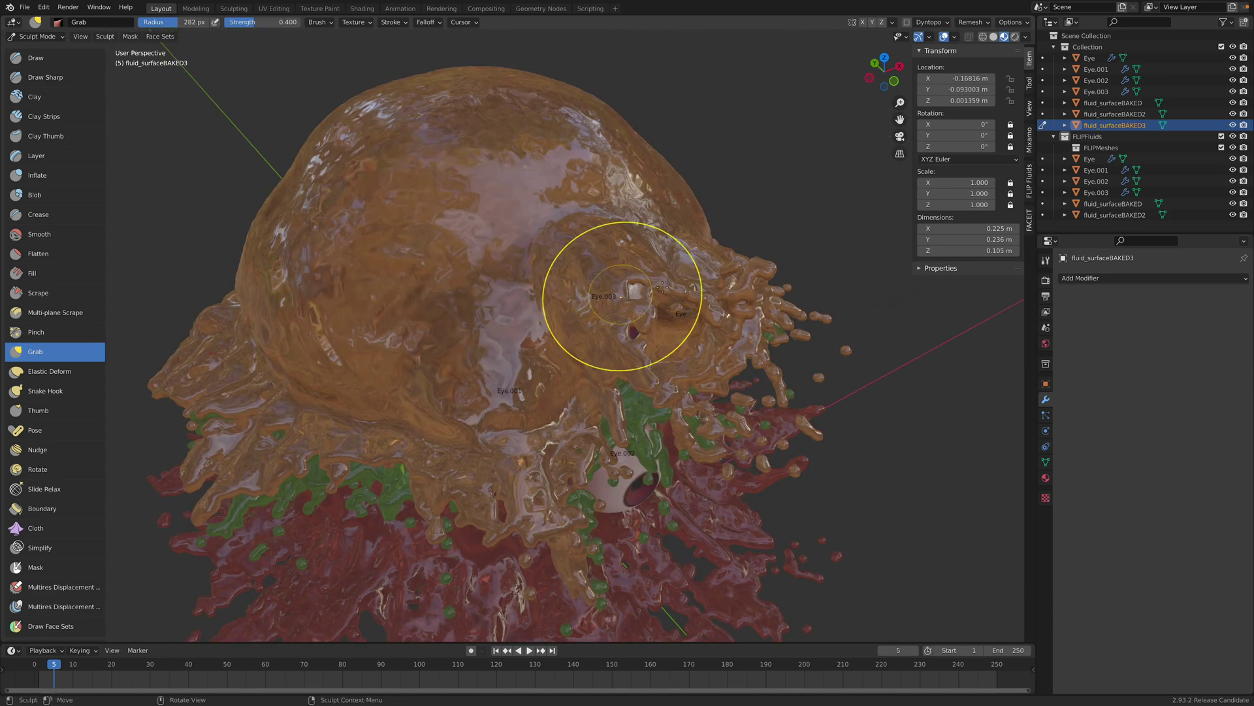
- In solid shading, reshape the fluid strands around the eyes of fluid_surfaceBAKED3 with the Grab brush, and return to Object Mode
click(994, 37)
mouse_move(699, 264)
middle_down()
mouse_move(658, 279)
mouse_move(412, 294)
mouse_move(363, 261)
middle_up()
drag(263, 192, 277, 199)
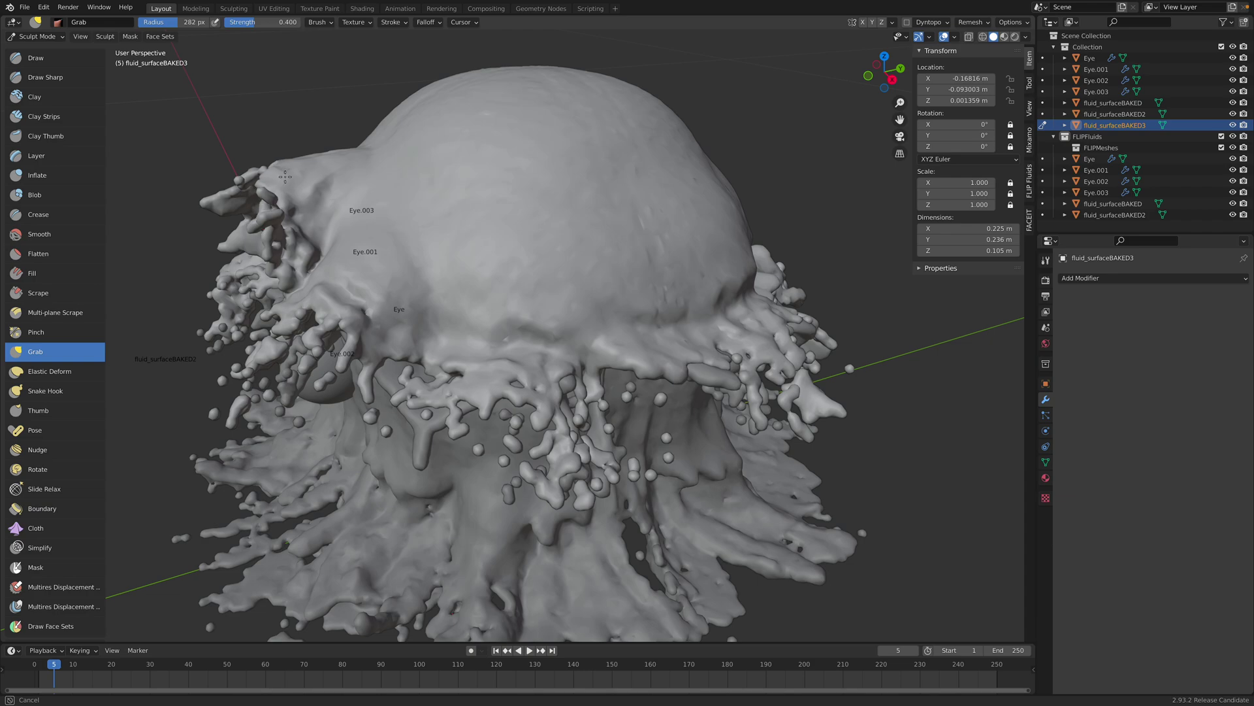
middle_drag(277, 199, 420, 246)
drag(643, 280, 628, 285)
drag(663, 268, 661, 244)
middle_drag(661, 243, 638, 218)
mouse_move(605, 236)
mouse_down()
mouse_move(575, 252)
mouse_move(489, 215)
mouse_move(471, 236)
mouse_up()
drag(445, 261, 457, 285)
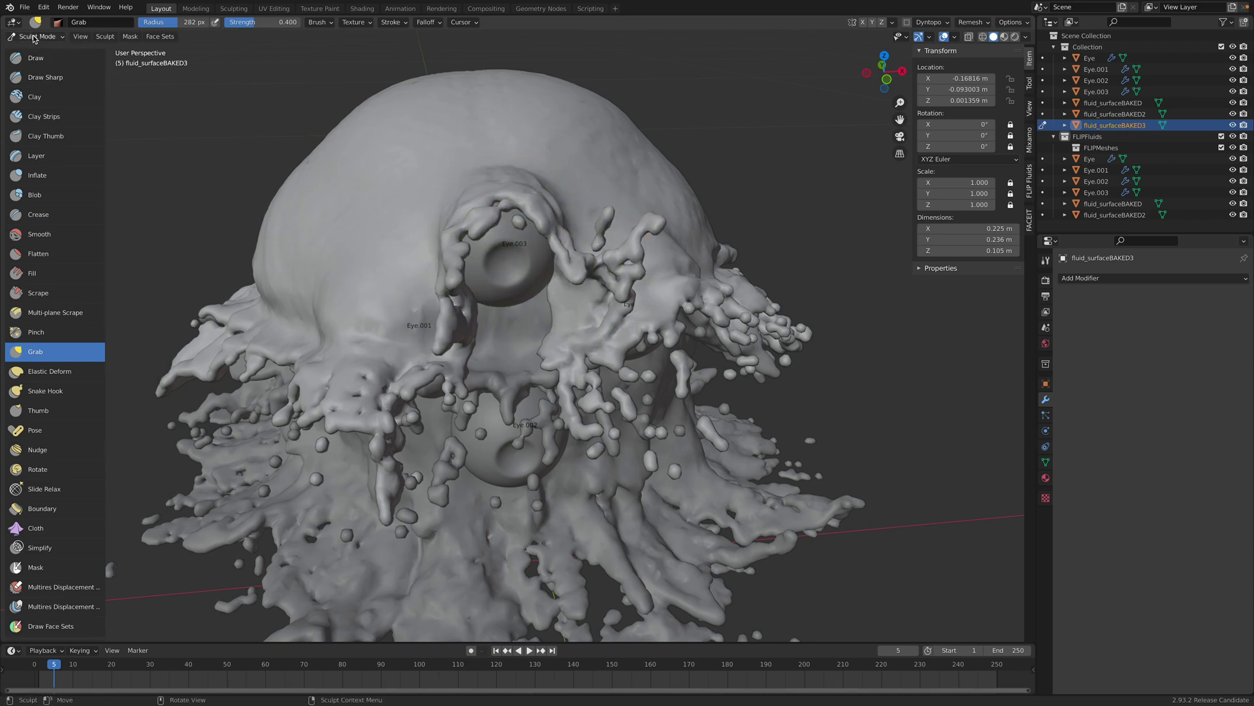
click(33, 37)
click(36, 49)
- Enter Edit Mode on fluid_surfaceBAKED3 and select all geometry linked to its main dome
middle_drag(791, 297, 733, 265)
scroll(731, 265, down, 3)
click(712, 276)
mouse_move(594, 272)
middle_down()
mouse_move(582, 243)
mouse_move(553, 288)
mouse_move(588, 249)
middle_up()
click(572, 257)
key(Tab)
key(alt+a)
click(594, 240)
key(ctrl+l)
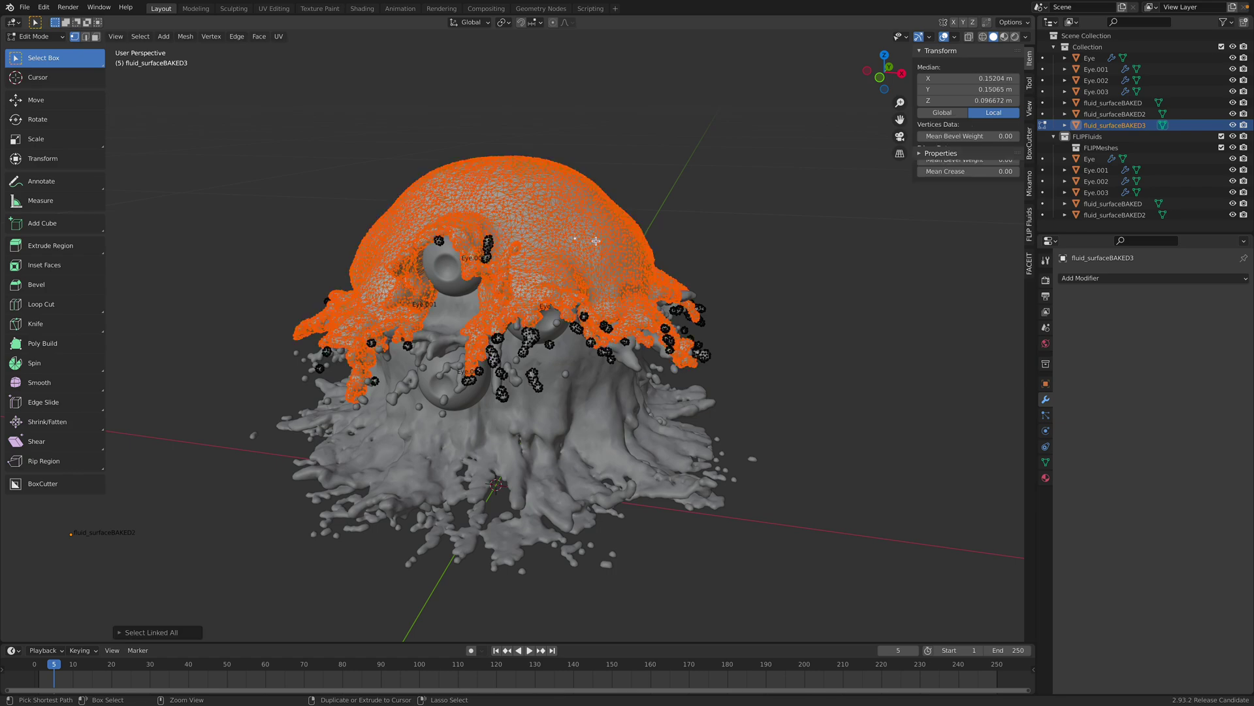
middle_drag(558, 334, 570, 338)
middle_drag(611, 281, 643, 294)
- Delete the faces of all loose droplets in fluid_surfaceBAKED3 by inverting the linked selection of its main dome
click(604, 221)
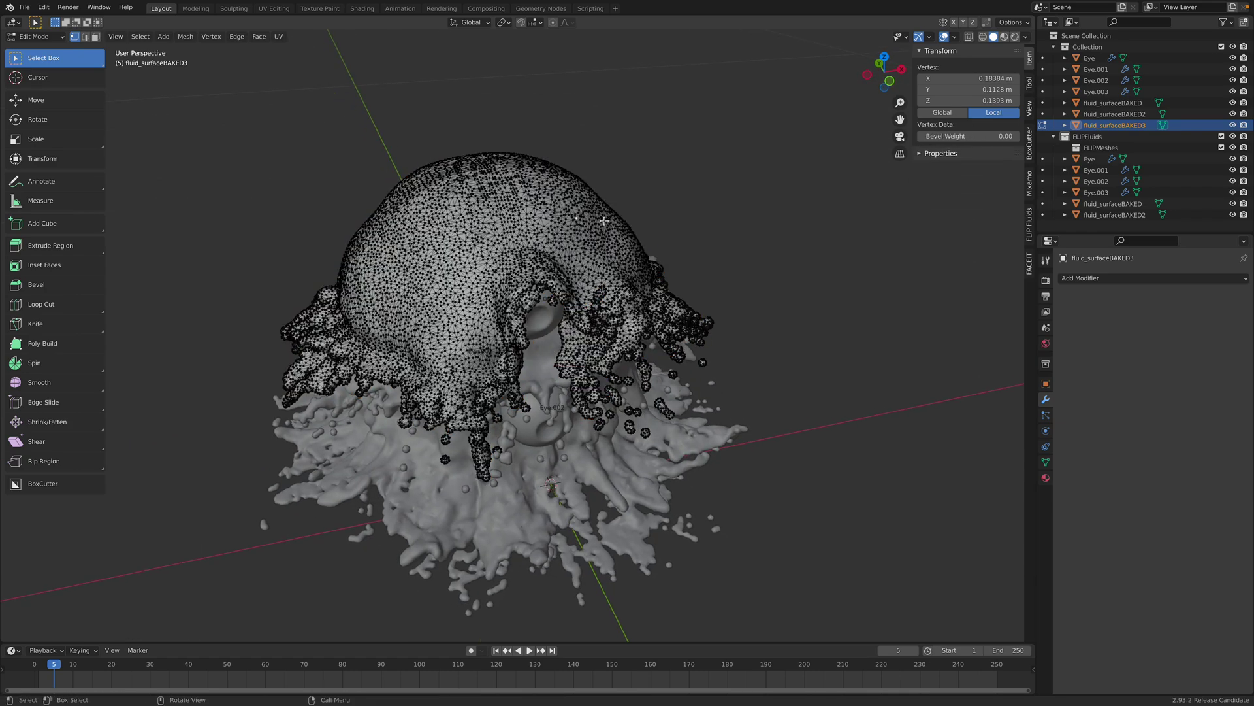
key(ctrl+l)
middle_drag(611, 221, 556, 198)
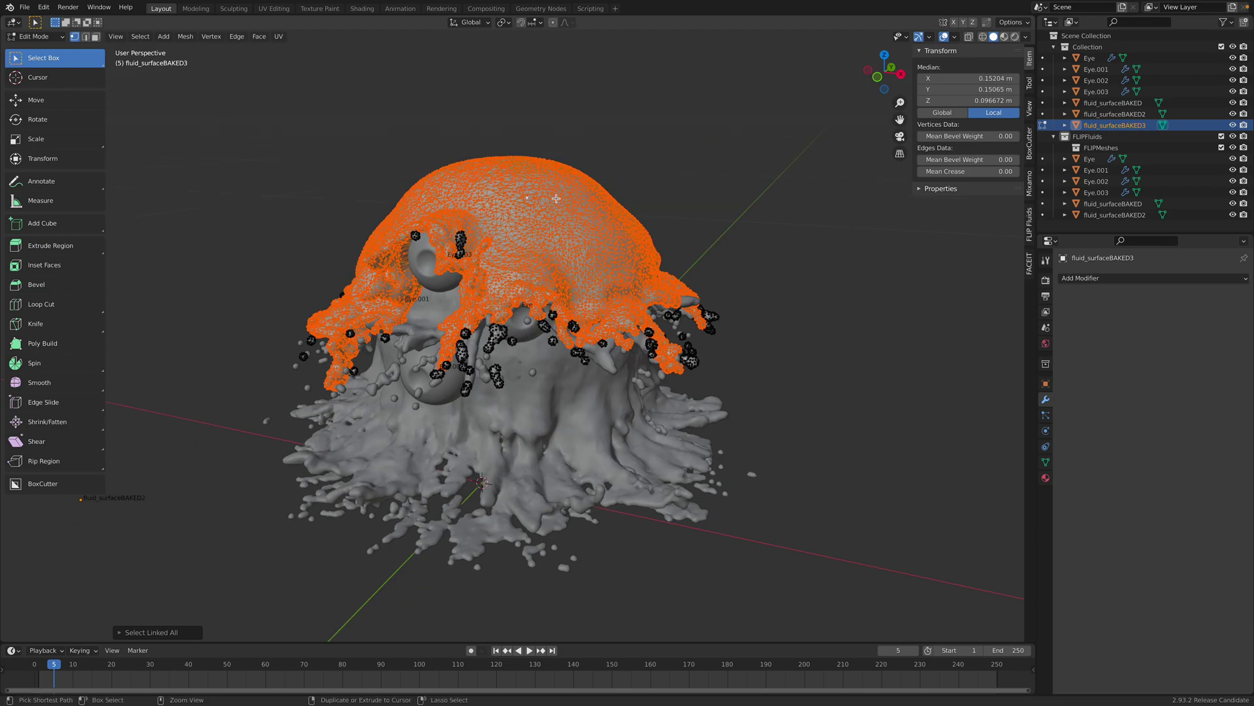
key(ctrl+i)
key(x)
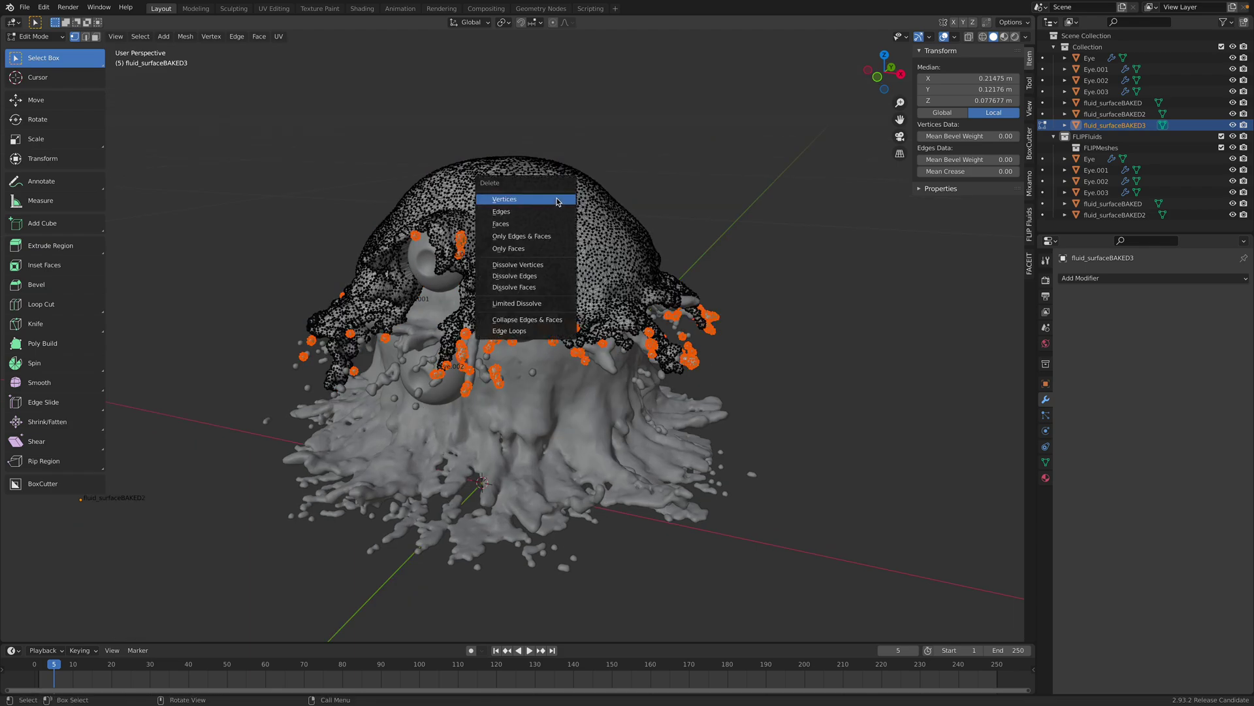
click(556, 224)
click(51, 37)
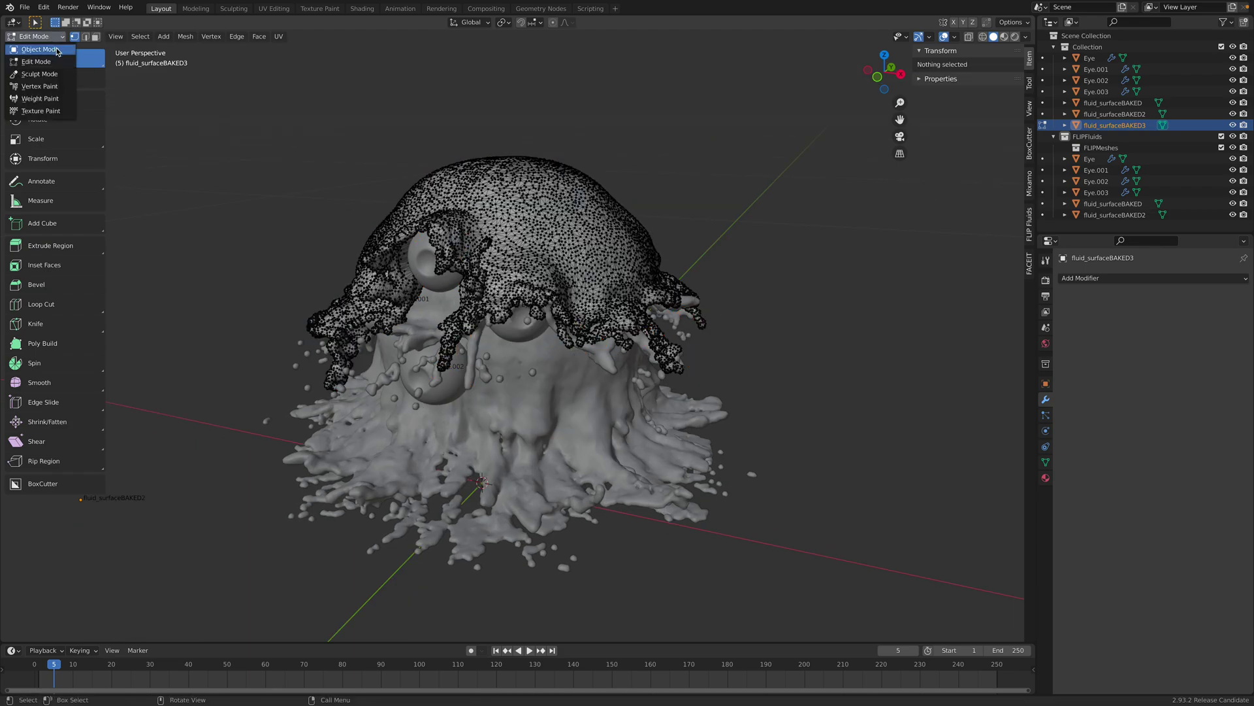
- Delete the faces of all loose droplets in fluid_surfaceBAKED by inverting the linked selection of its main body, and return to Object Mode
click(57, 52)
click(574, 364)
key(Tab)
click(594, 362)
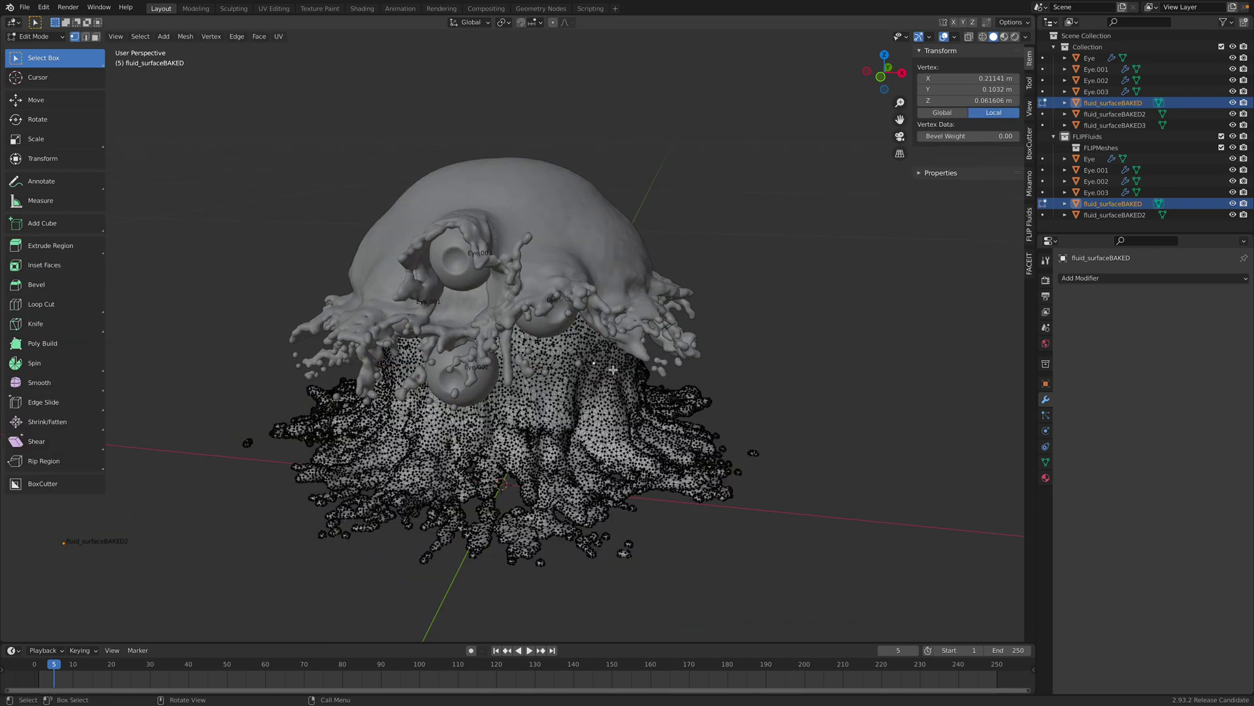
key(ctrl+l)
key(ctrl+i)
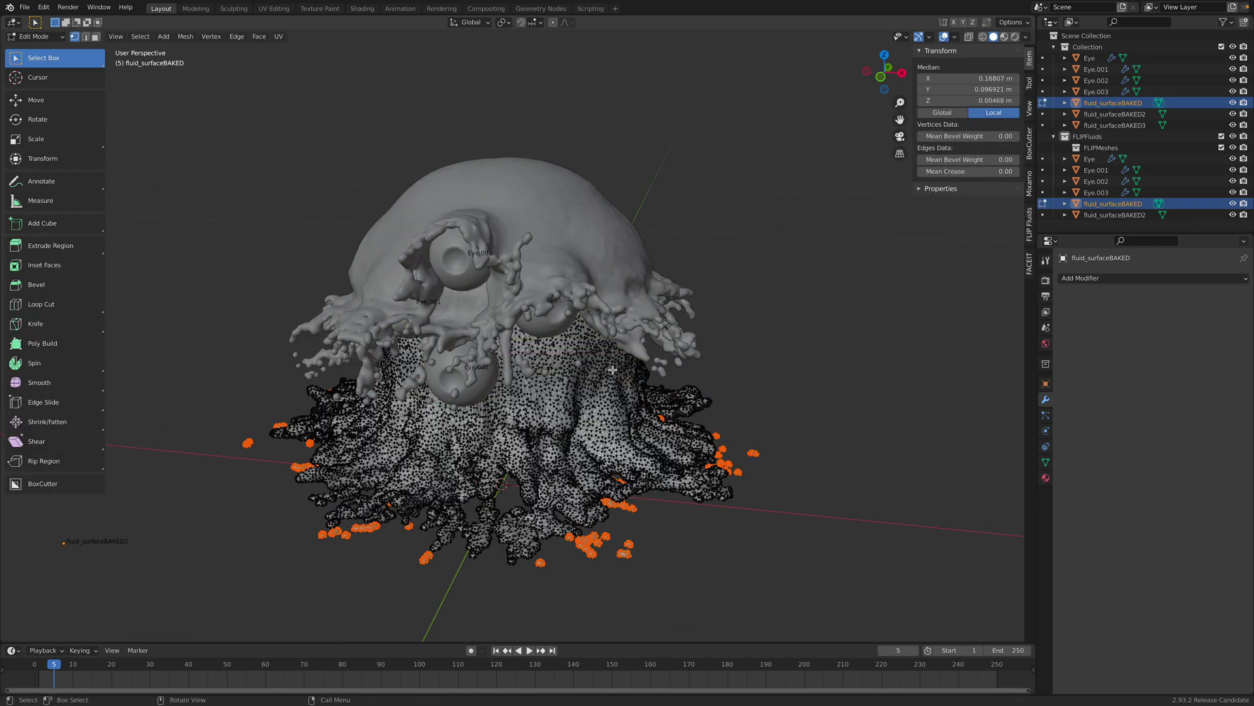
key(x)
click(612, 370)
key(Tab)
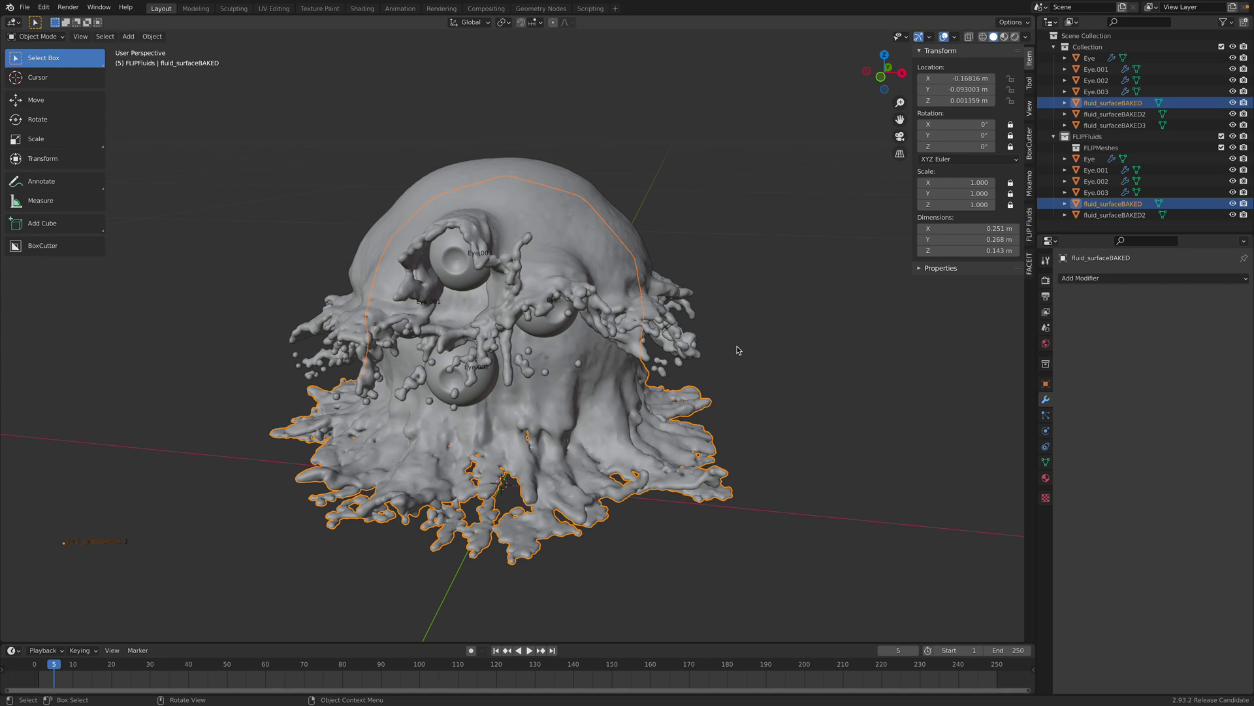
- Delete all loose droplets of fluid_surfaceBAKED2 that are not linked to its main body, return to Object Mode and deselect everything
click(666, 341)
middle_drag(668, 344, 622, 343)
click(622, 343)
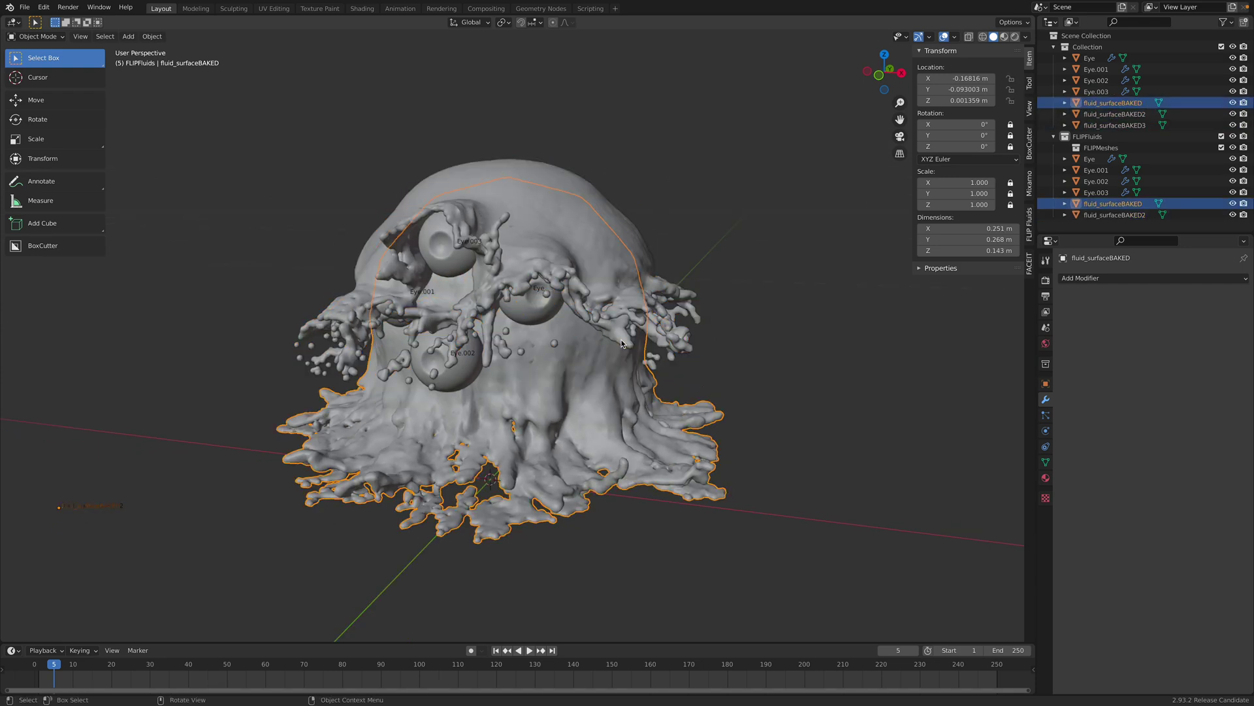
click(621, 343)
key(Tab)
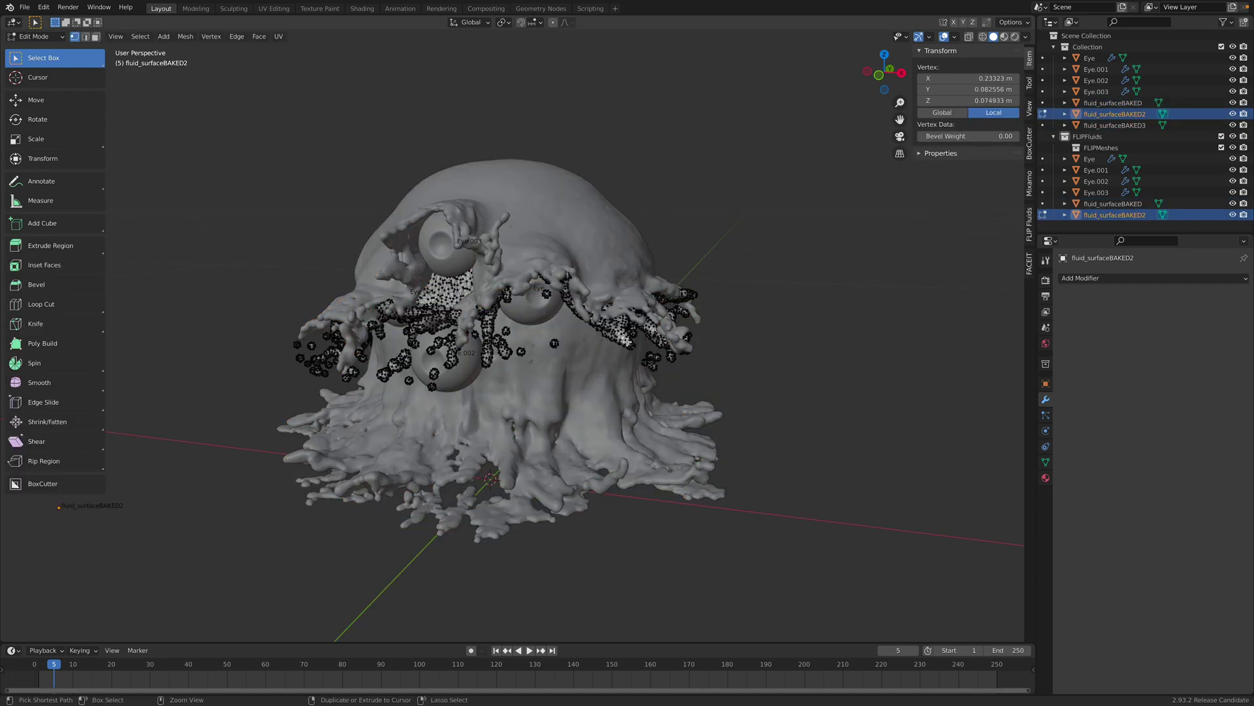
key(ctrl+l)
key(ctrl+z)
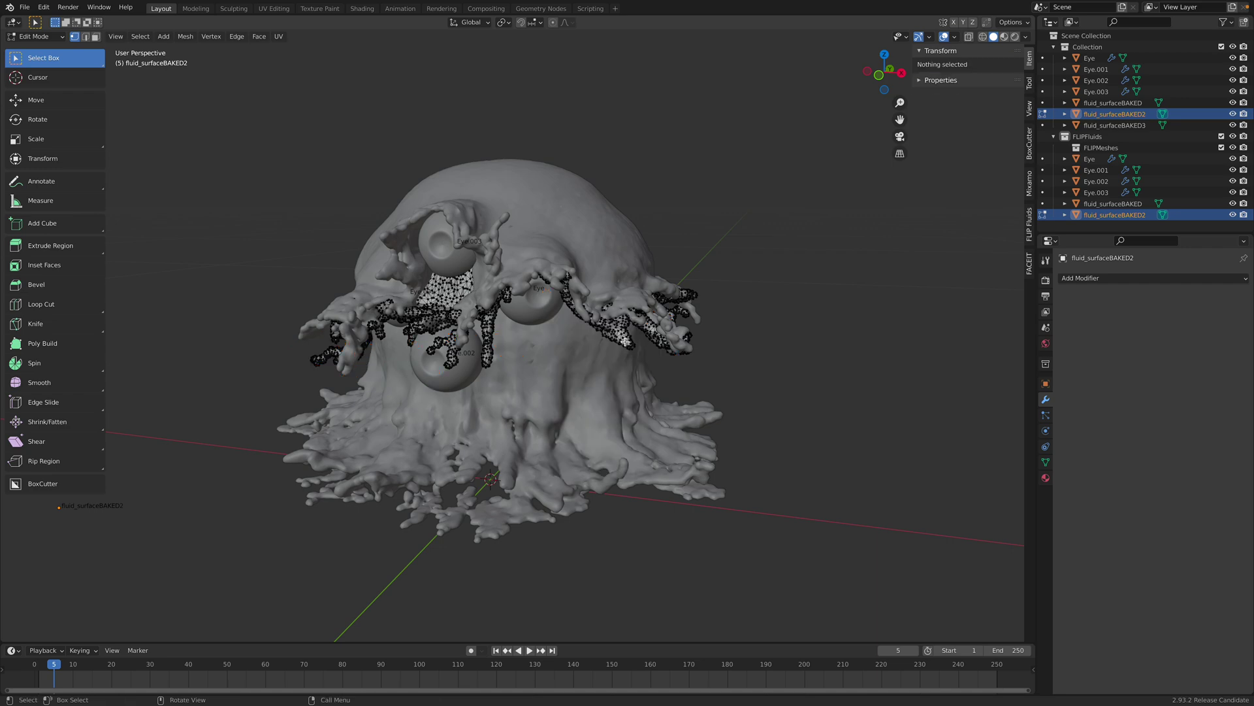
click(36, 37)
click(51, 49)
key(alt+a)
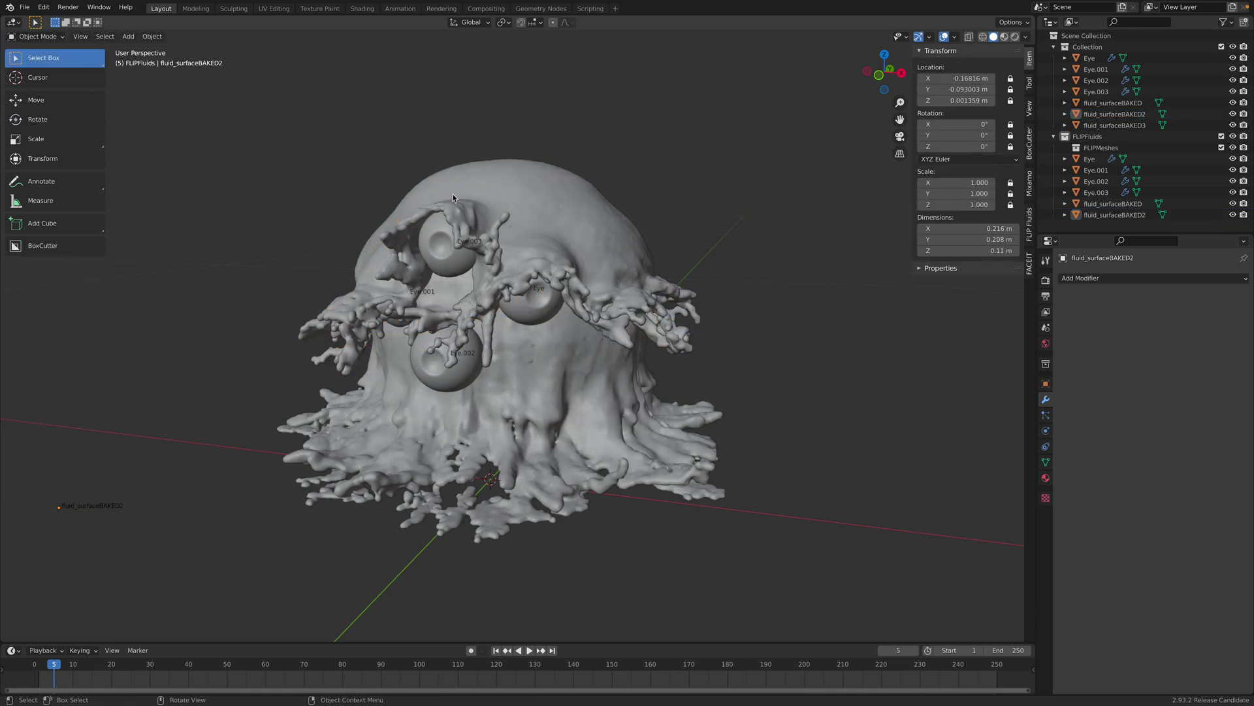
- Inspect the cleaned-up alien from the front in Material Preview shading, and return to solid shading
middle_drag(752, 163, 736, 193)
click(1004, 38)
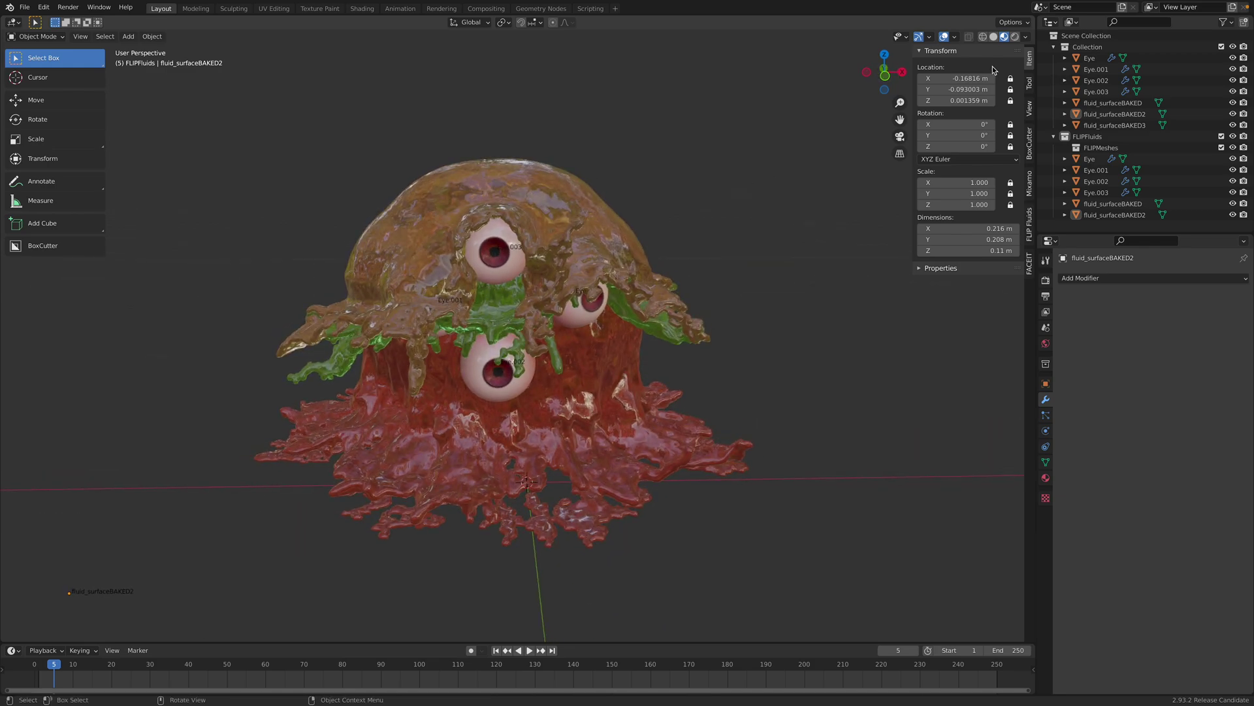
click(994, 37)
- With Auto Keying on, record a freehand trackball rotation of Eye.003 while the timeline plays, and stop playback
click(568, 278)
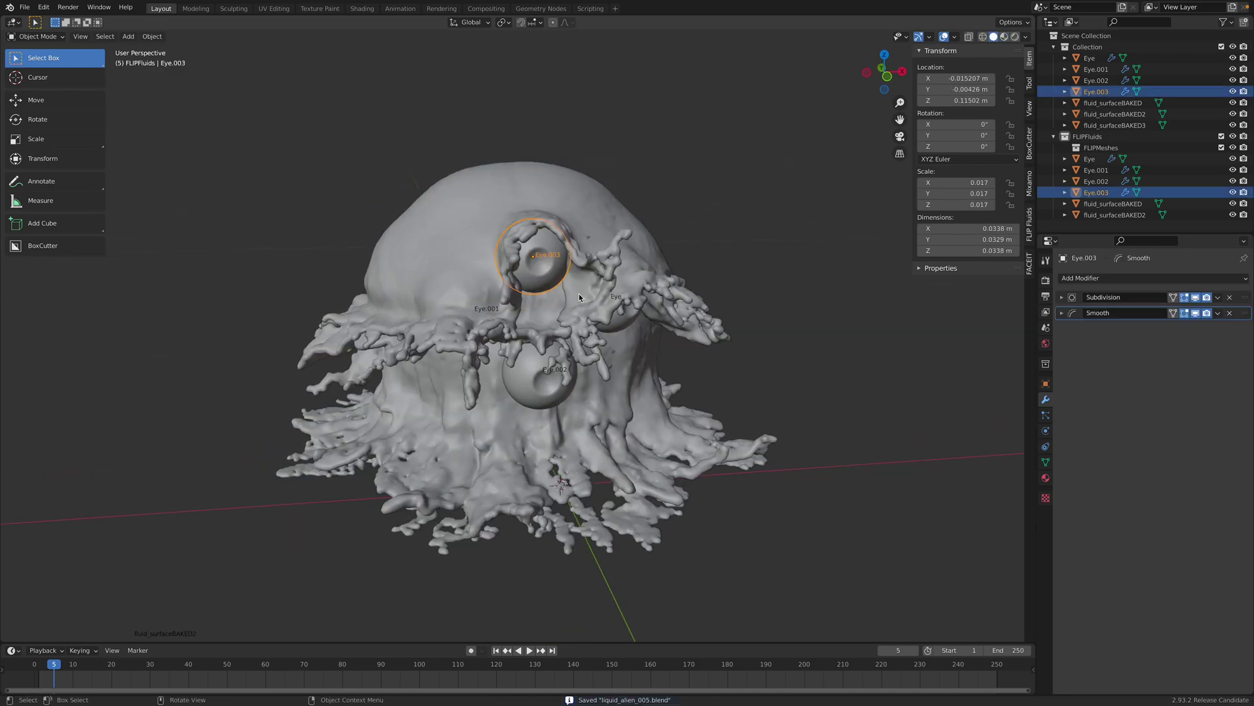
drag(568, 642, 569, 629)
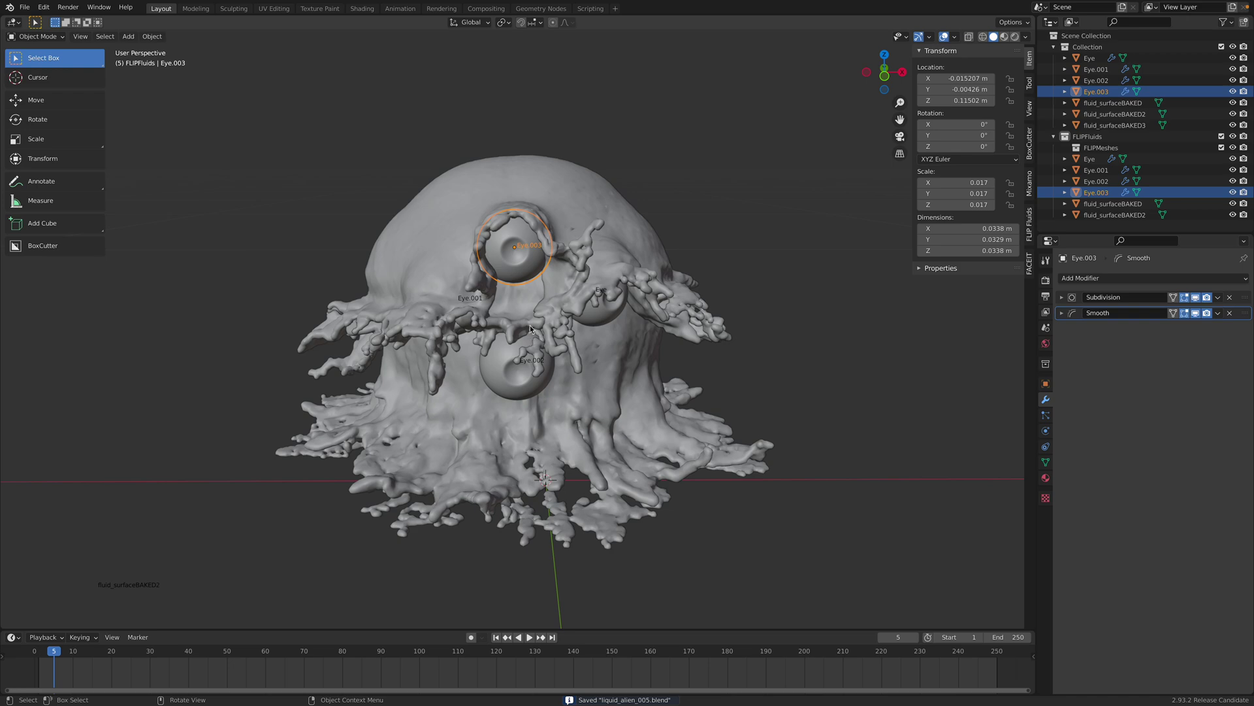
click(531, 637)
key(r)
key(r)
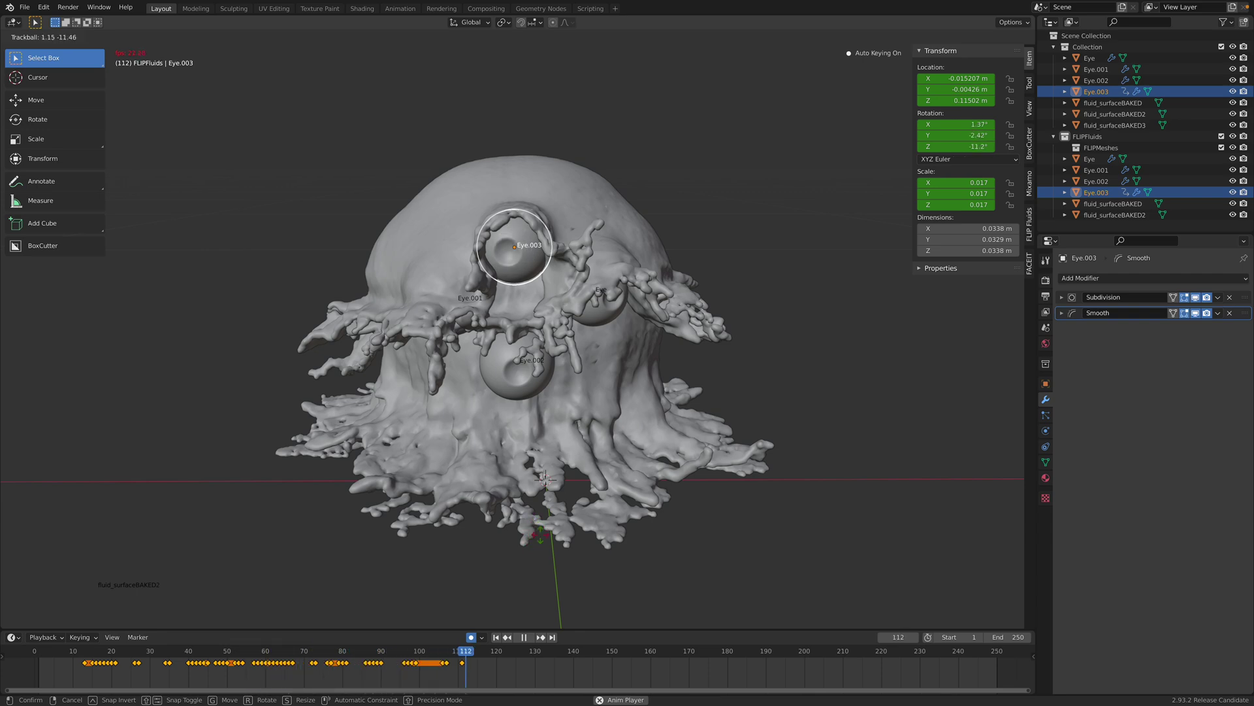
click(528, 565)
key(Escape)
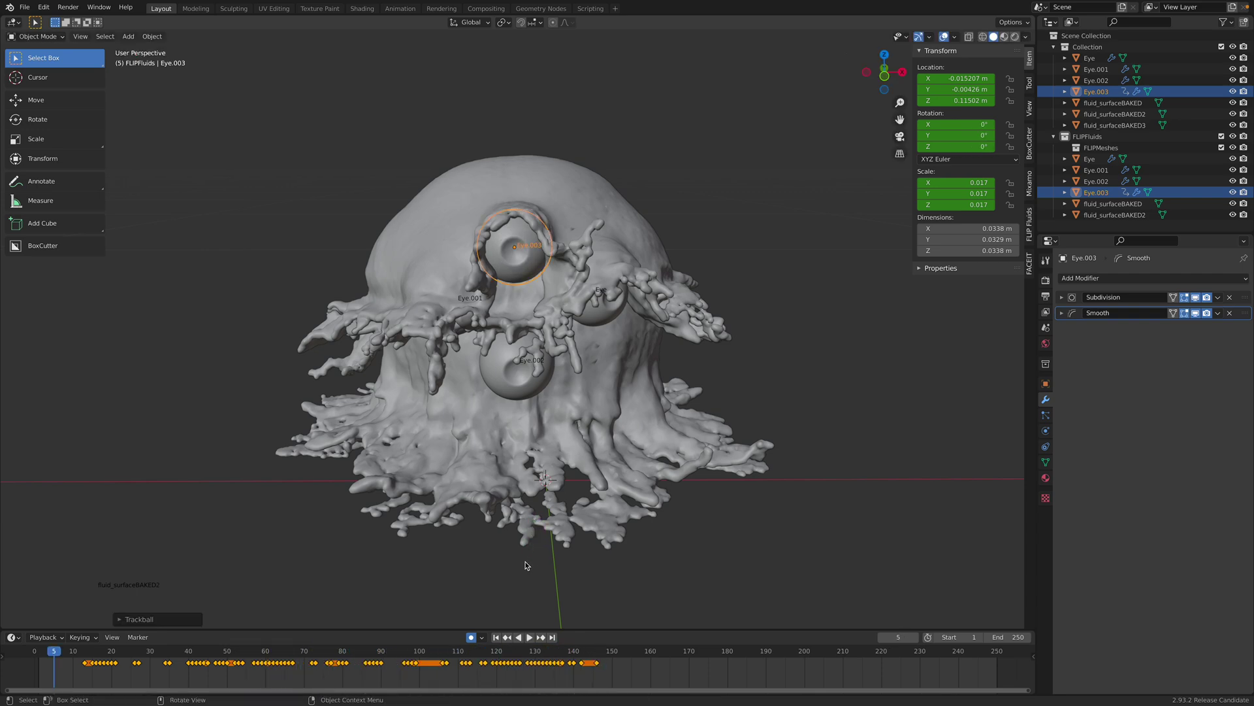
- Set the animation's end frame to 150
text(15)
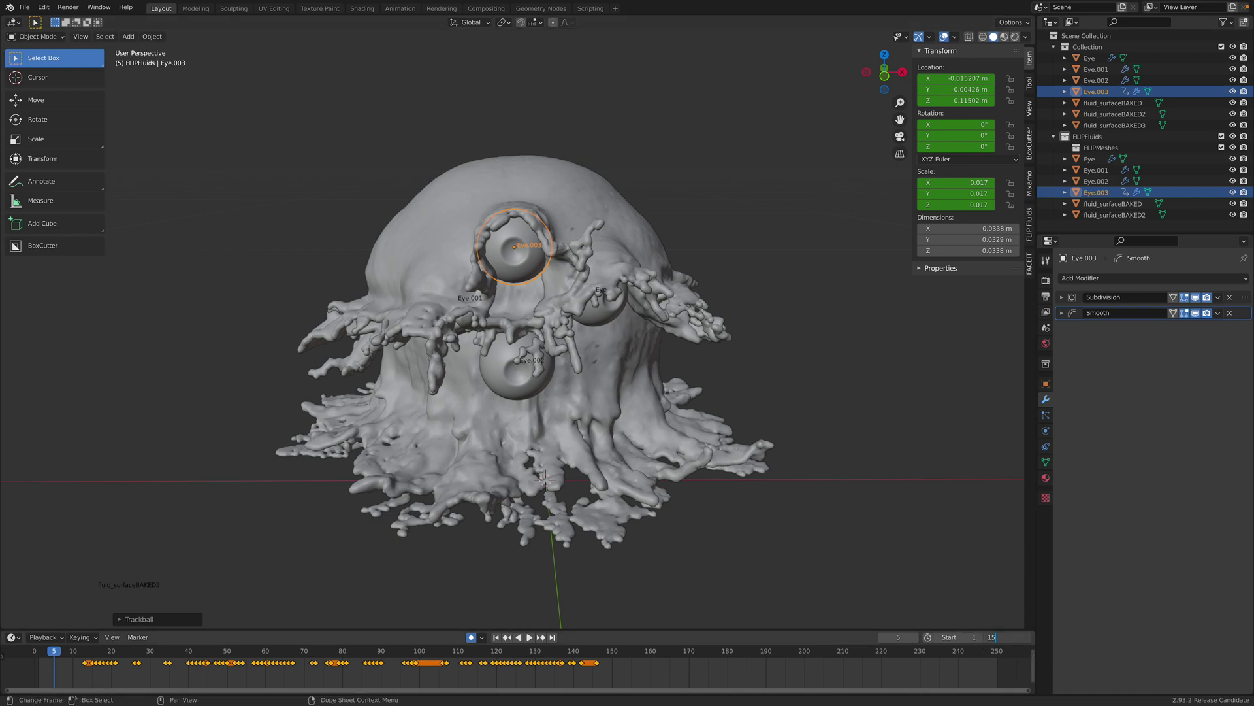
text(0)
key(Return)
- Record an auto-keyed freehand trackball rotation of Eye.002 during playback up to about frame 140
click(526, 392)
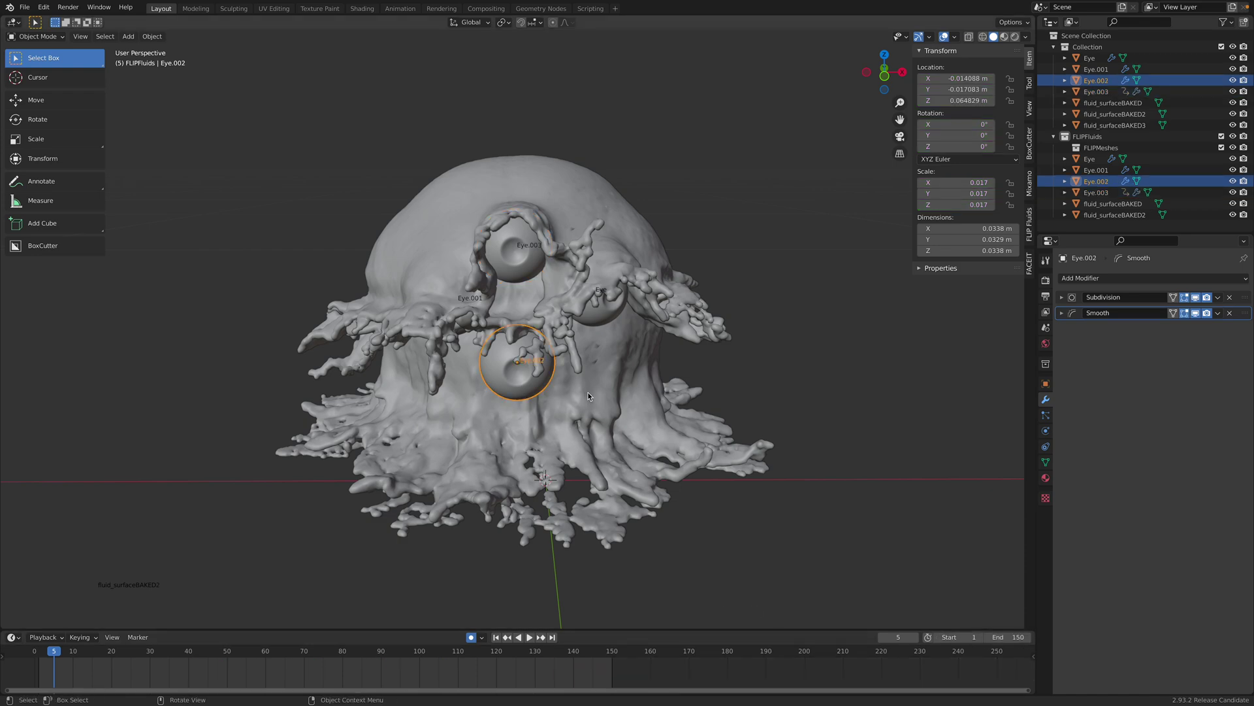
key(space)
key(r)
key(r)
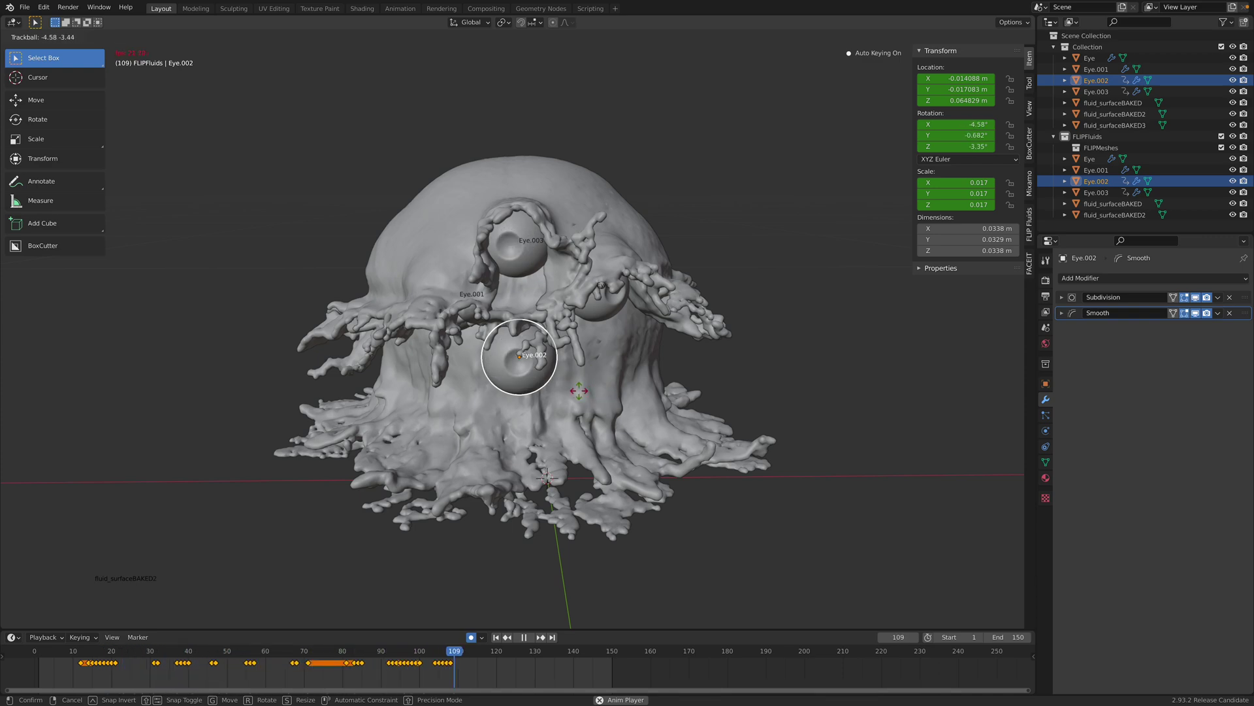
click(588, 387)
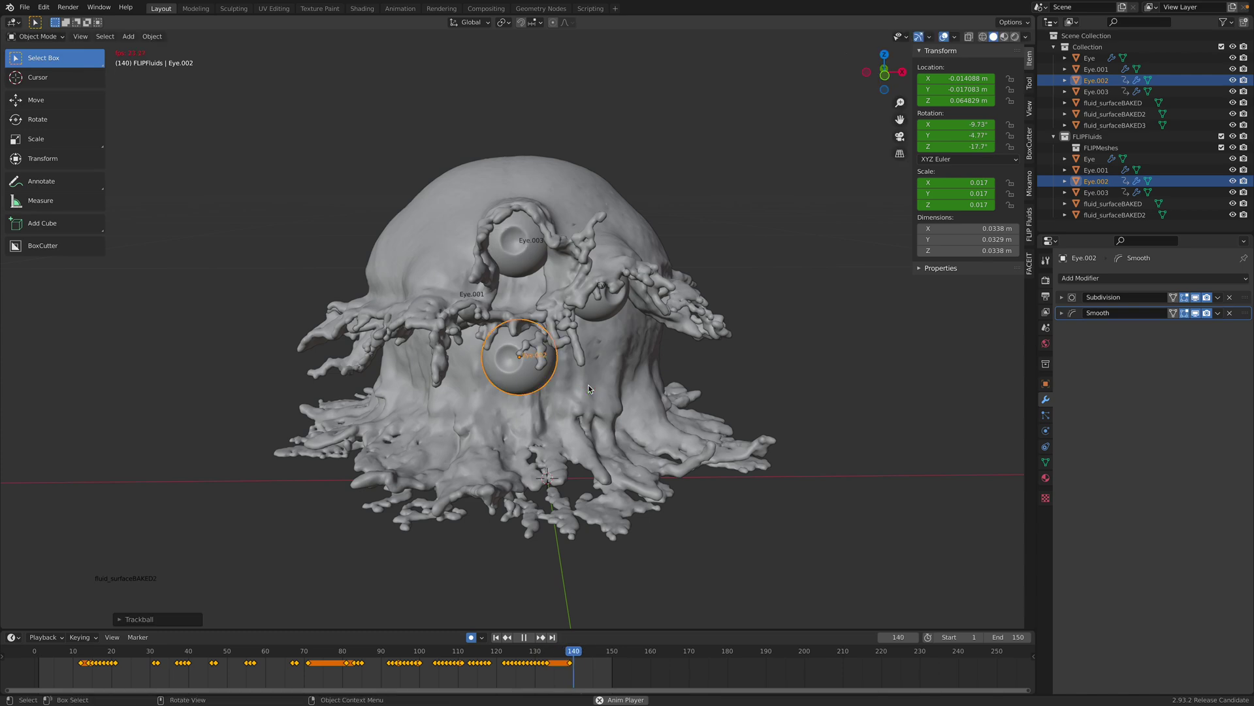
- Try recording an auto-keyed trackball rotation of the Eye object from frame 1, and delete its keyframes
click(617, 308)
click(507, 637)
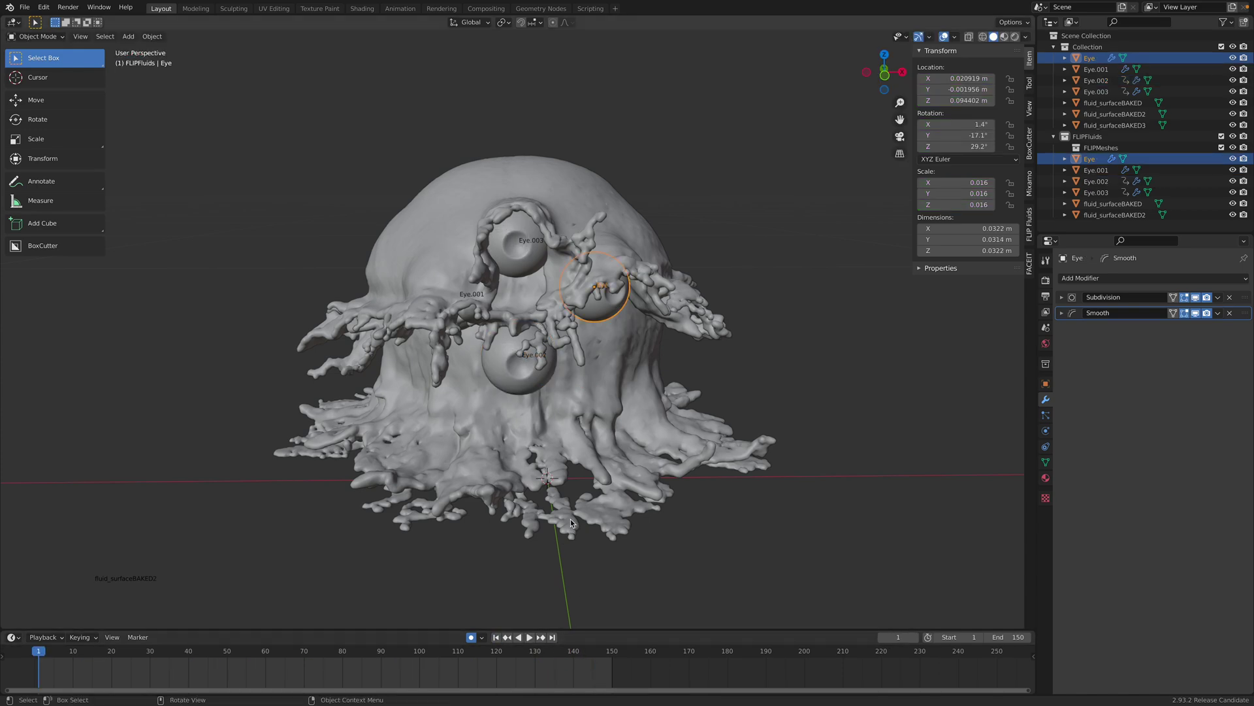
key(r)
key(r)
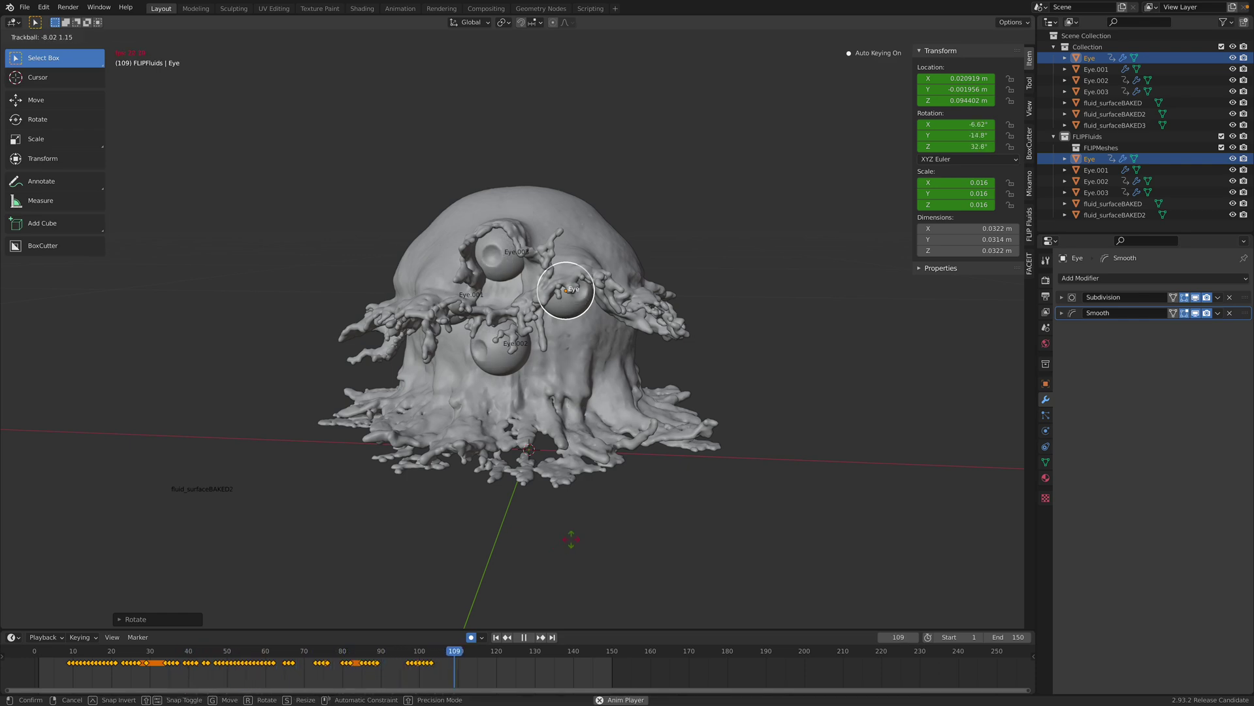
click(566, 290)
key(space)
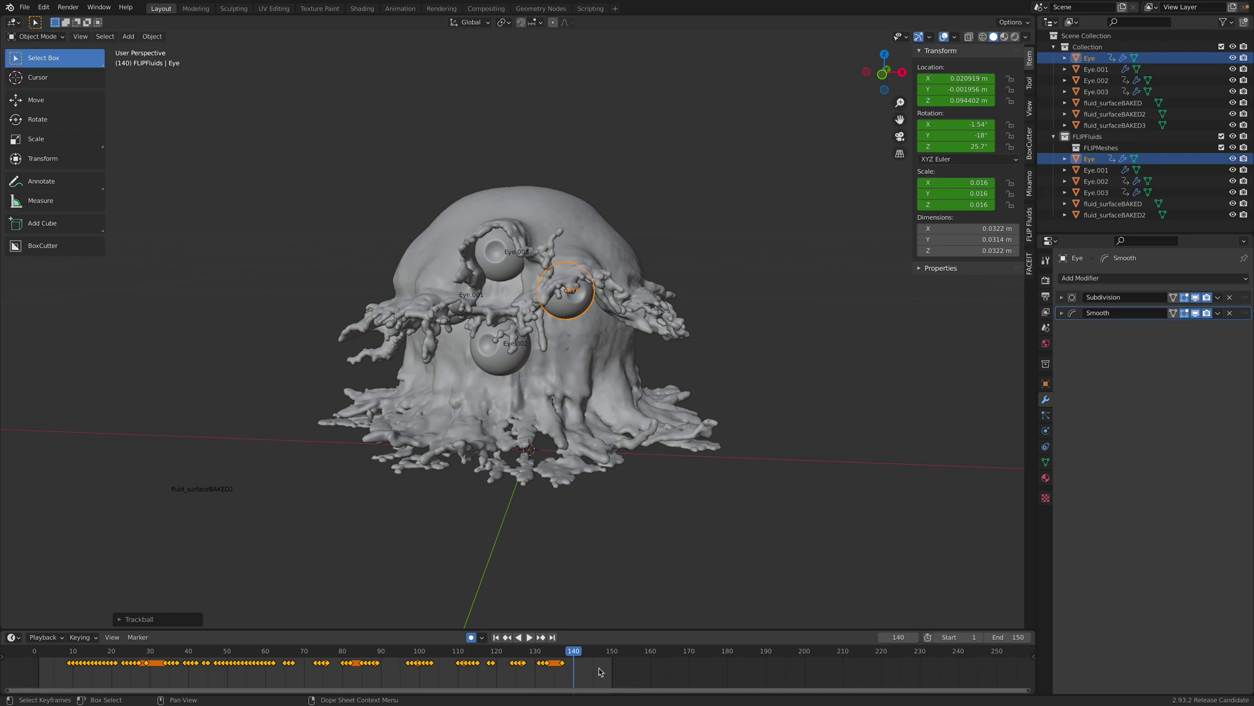
key(x)
click(600, 669)
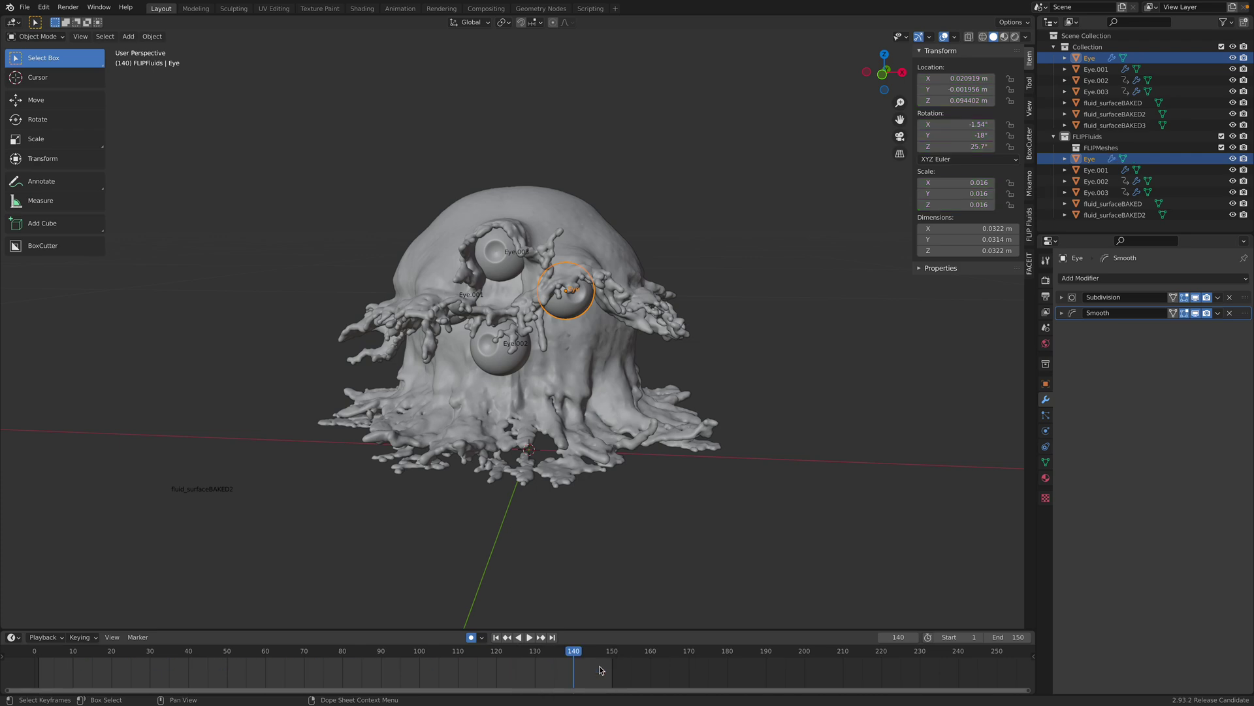
- Record a new auto-keyed trackball rotation of the Eye object, turning it at frame 1 and continuing through playback to frame 150
click(509, 637)
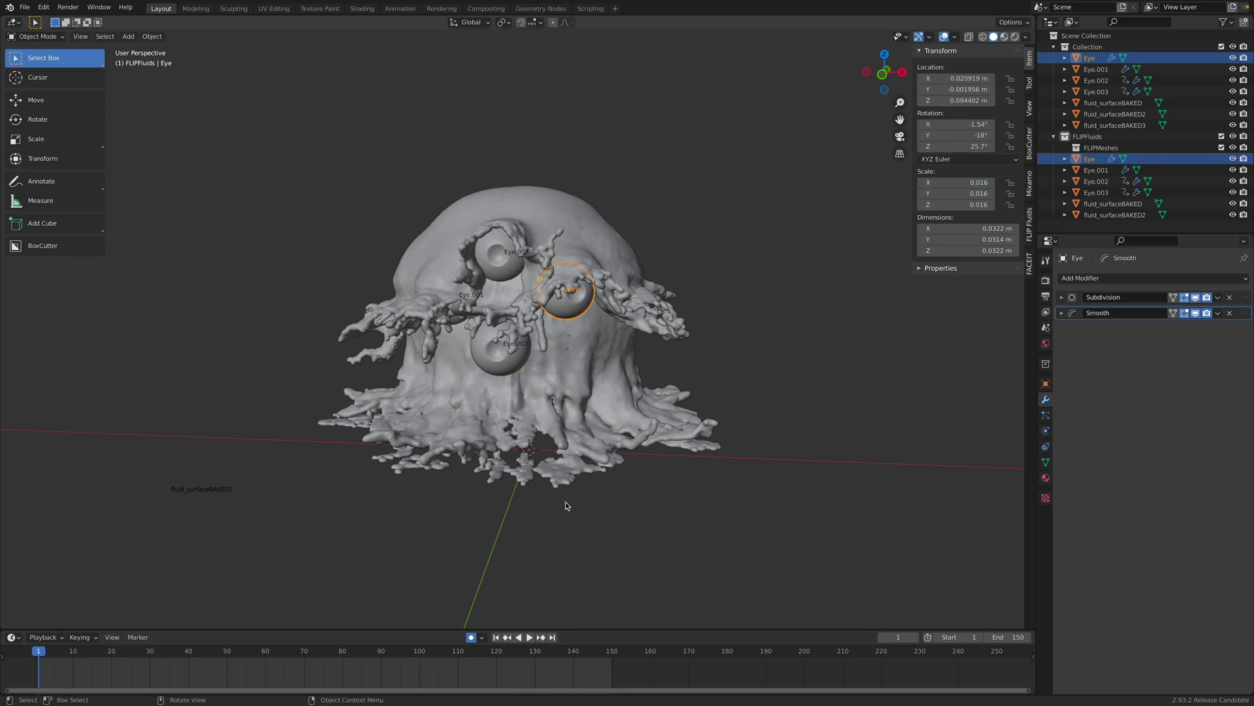
key(r)
key(r)
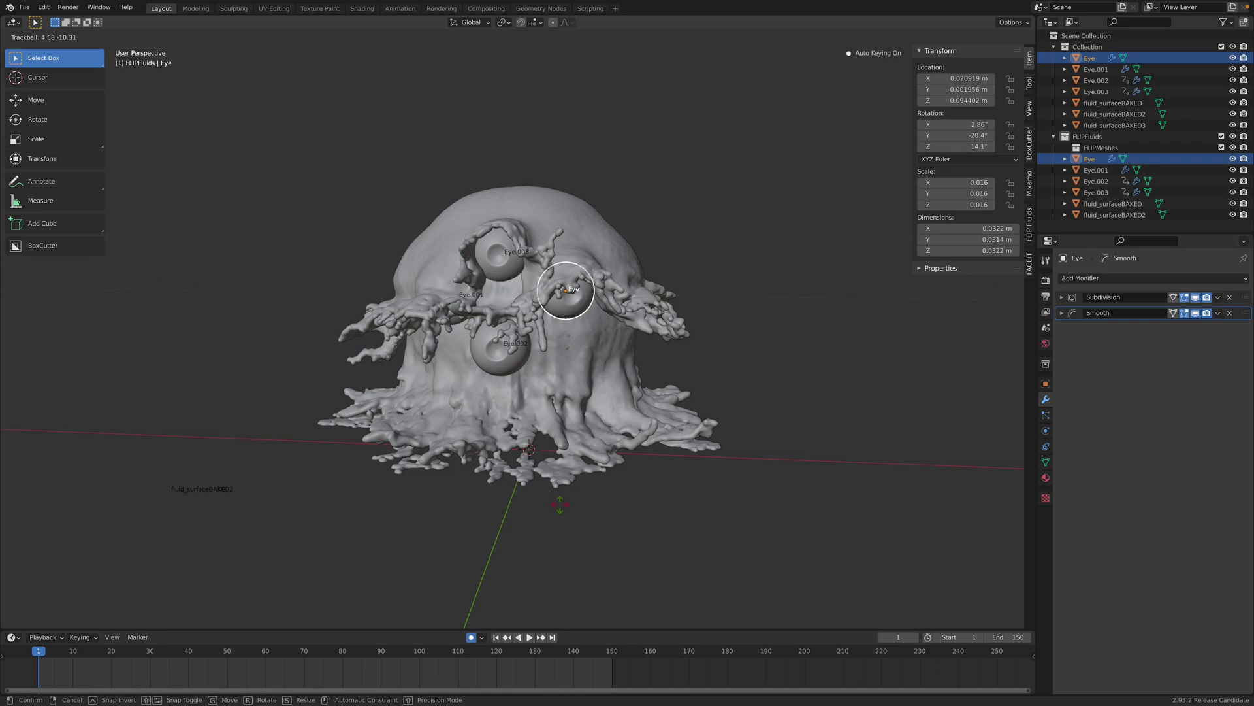
click(560, 505)
key(space)
key(r)
key(r)
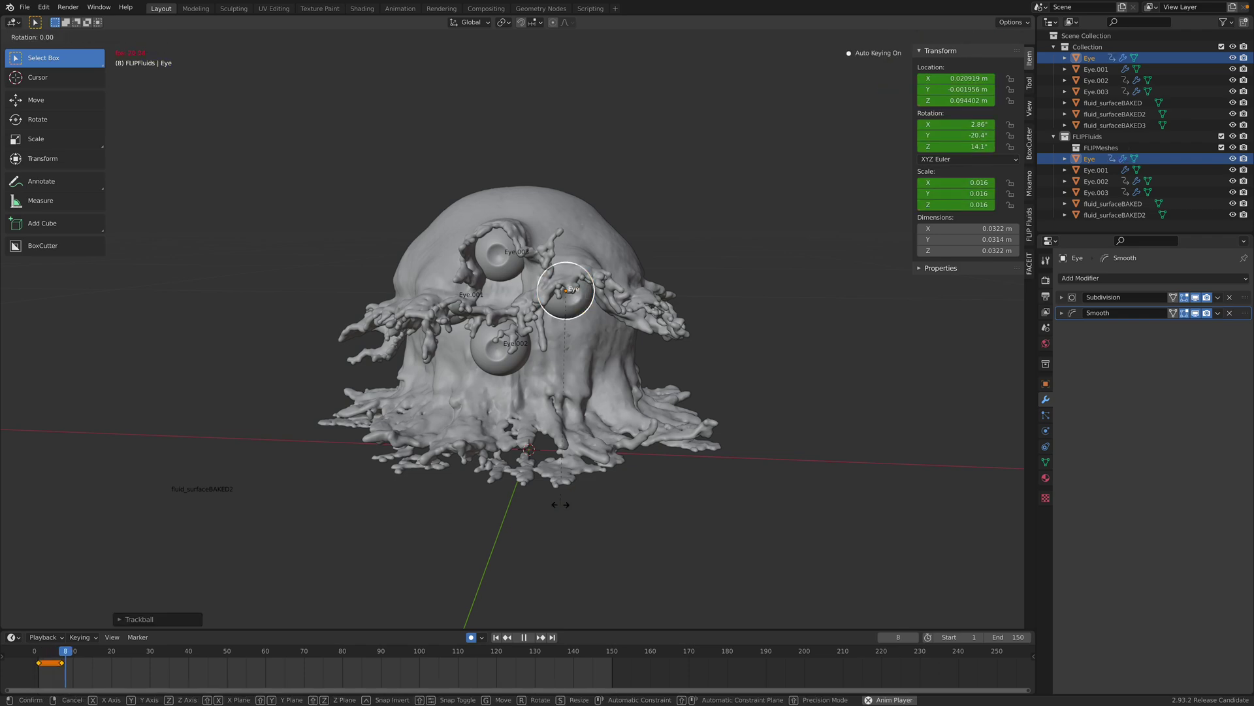
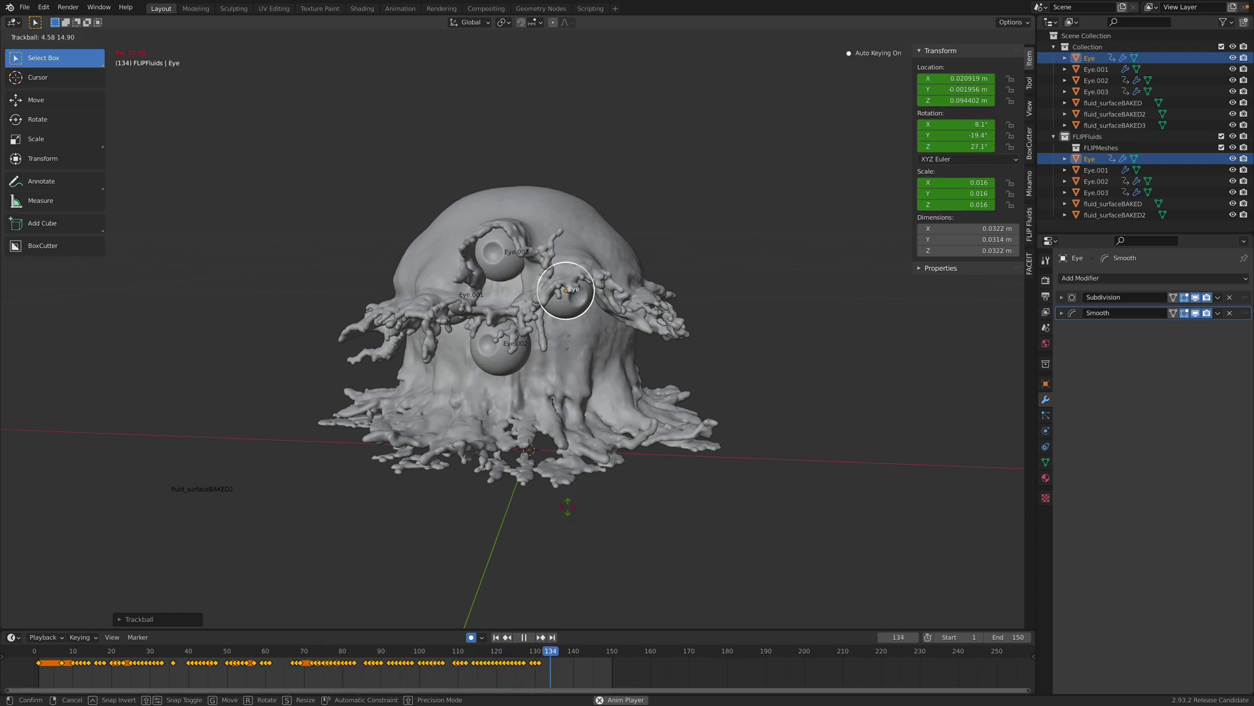
click(564, 508)
- Review the eye movement in Material Preview shading by playing the timeline and viewing the alien from several angles
scroll(482, 581, up, 3)
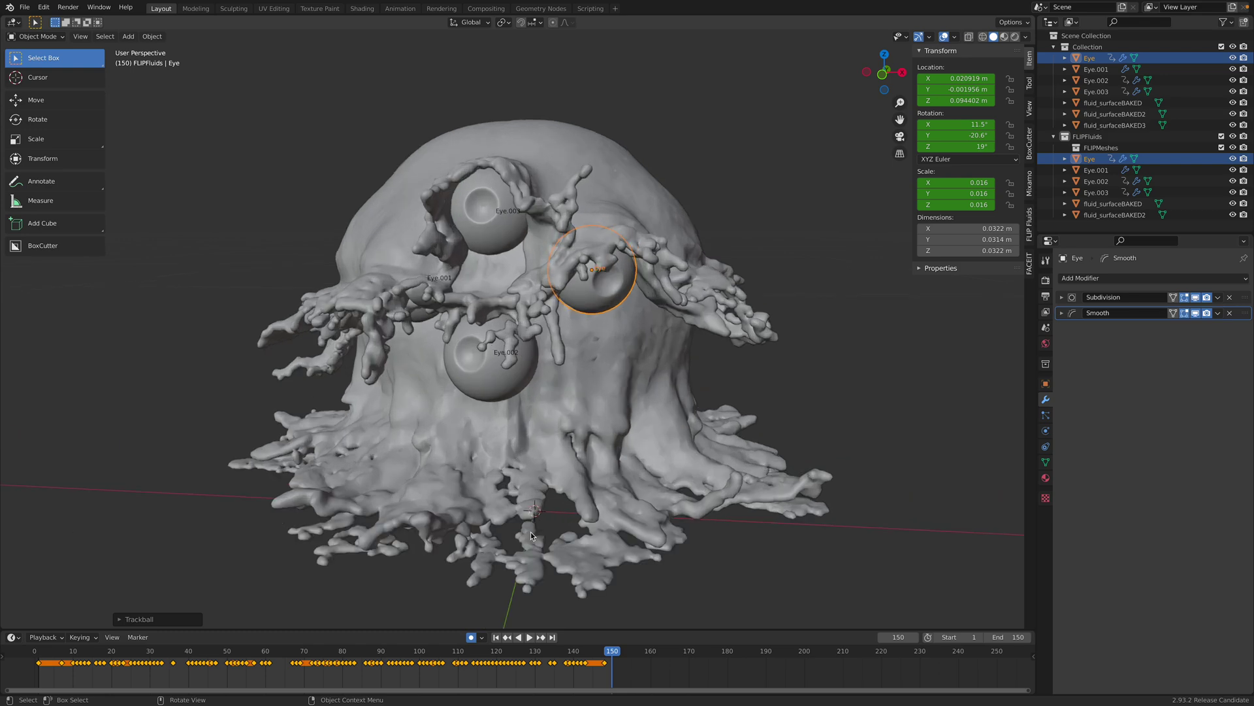
click(52, 36)
click(57, 49)
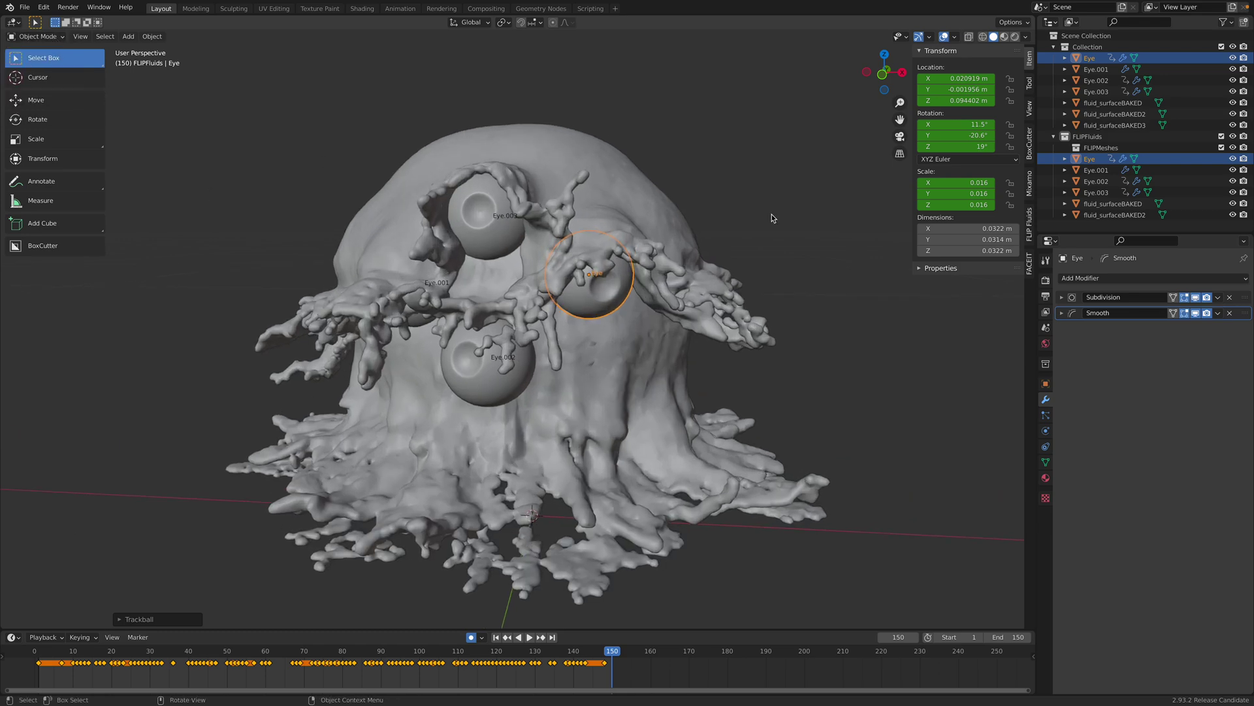
click(1003, 38)
click(715, 222)
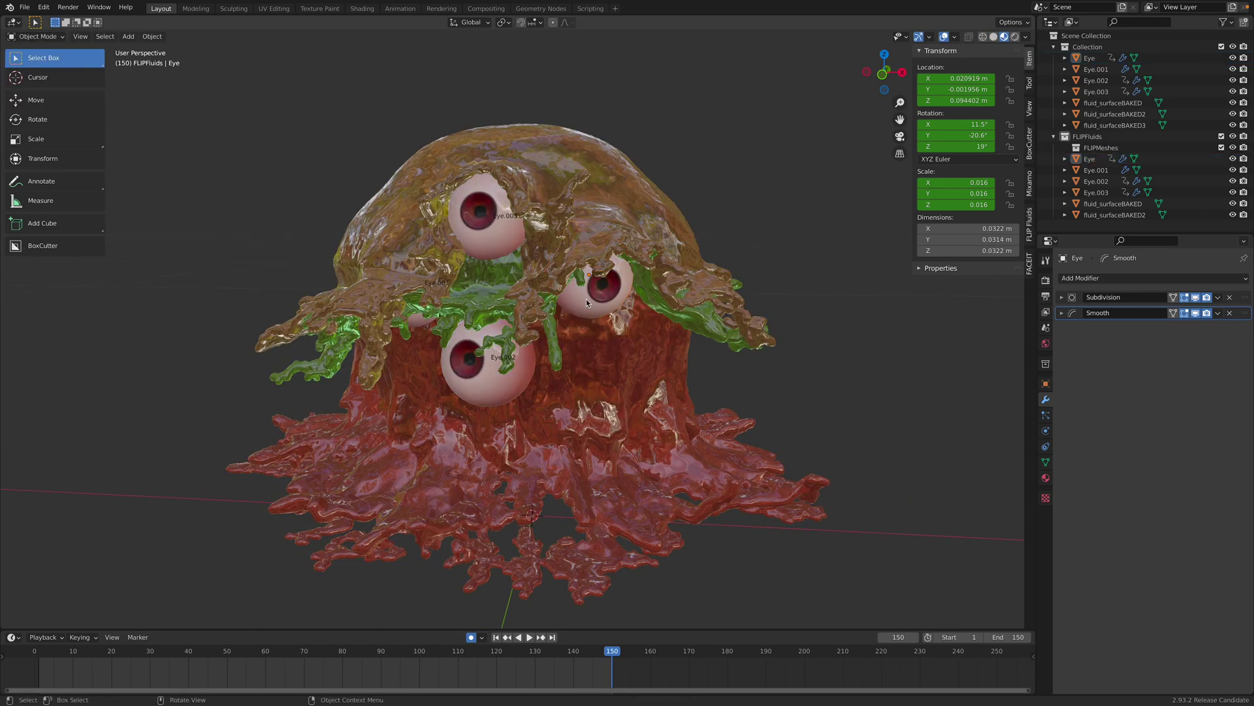
scroll(587, 302, down, 1)
click(601, 324)
click(673, 323)
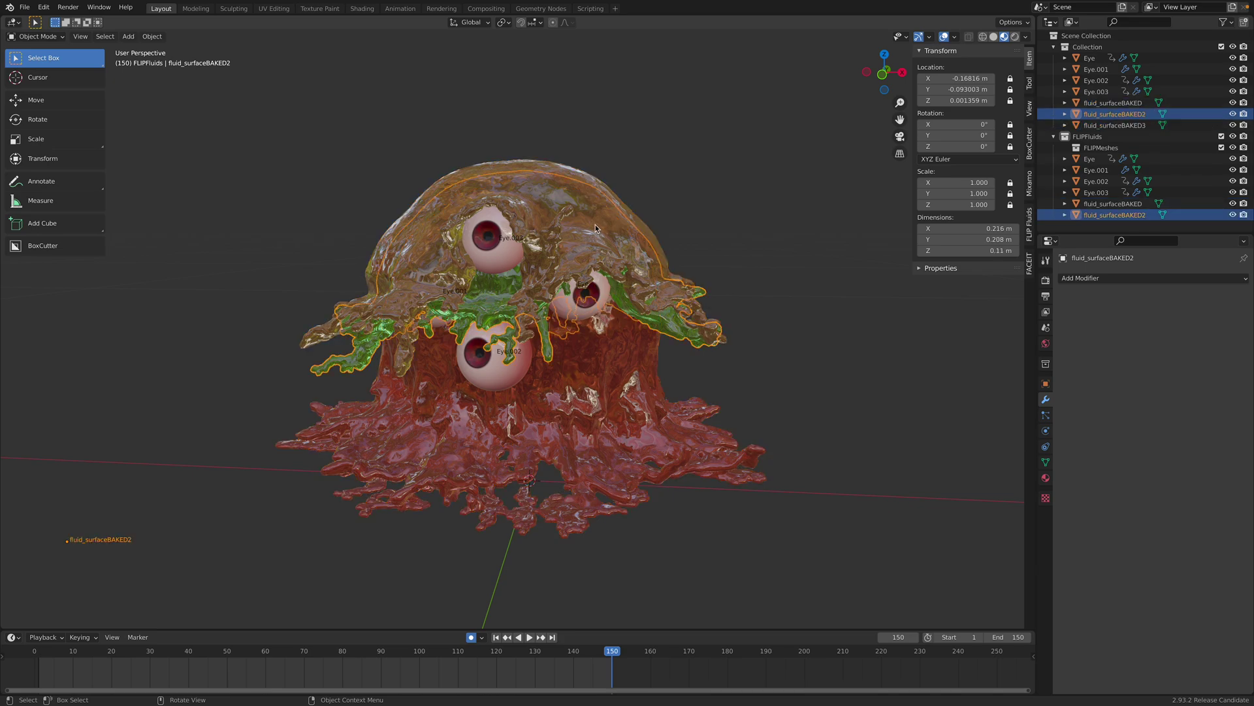
click(654, 242)
key(space)
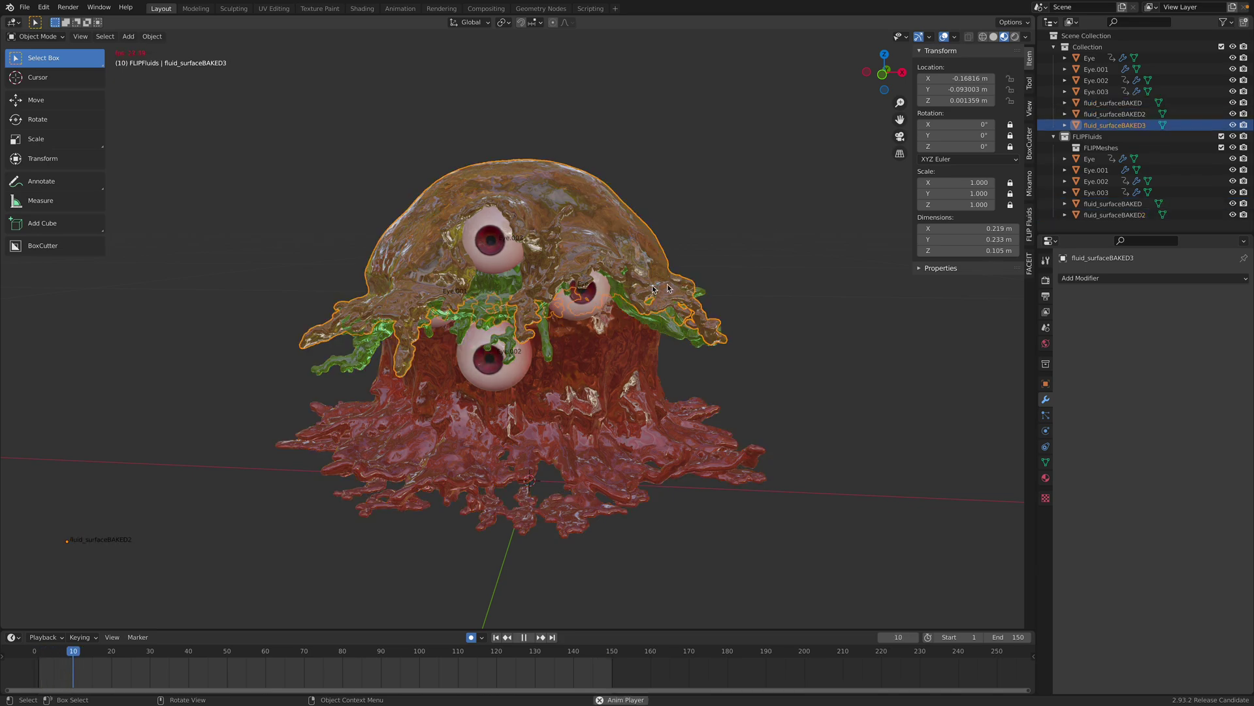
click(761, 230)
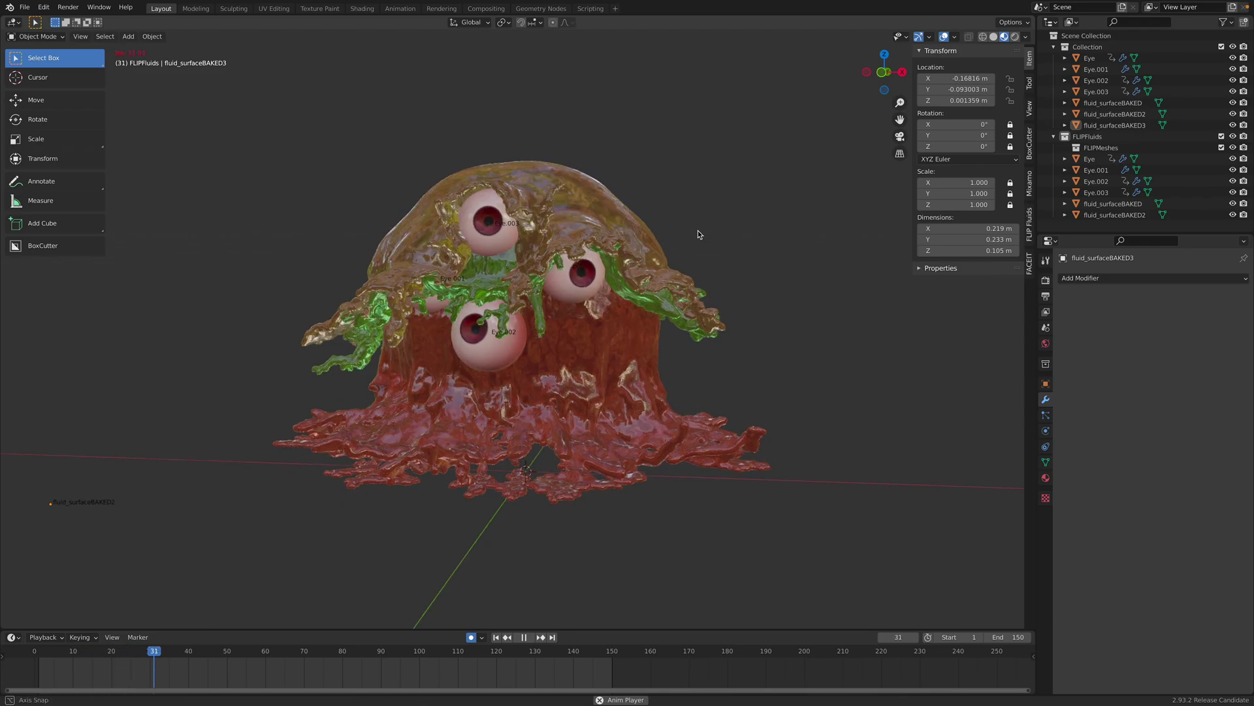
middle_drag(698, 231, 750, 208)
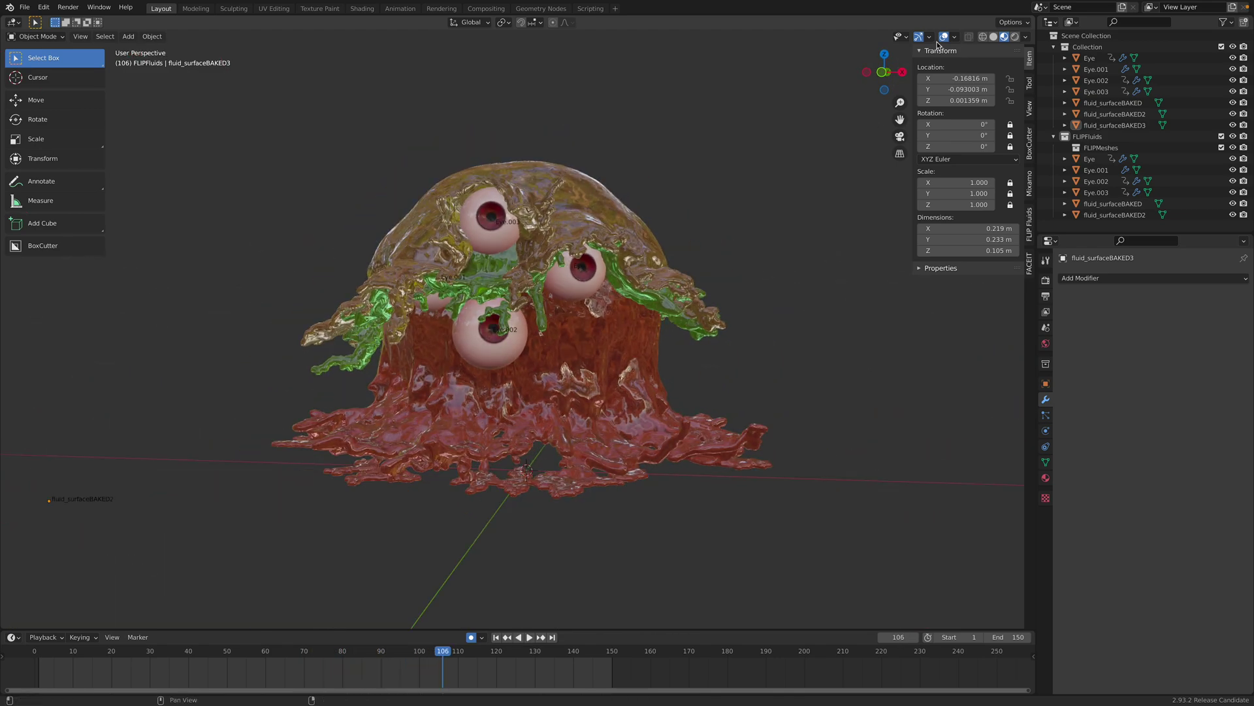
- Return to solid shading, check the fluid layers around the eyes and select the upper dome fluid_surfaceBAKED3
click(993, 37)
middle_drag(650, 216, 667, 209)
click(624, 295)
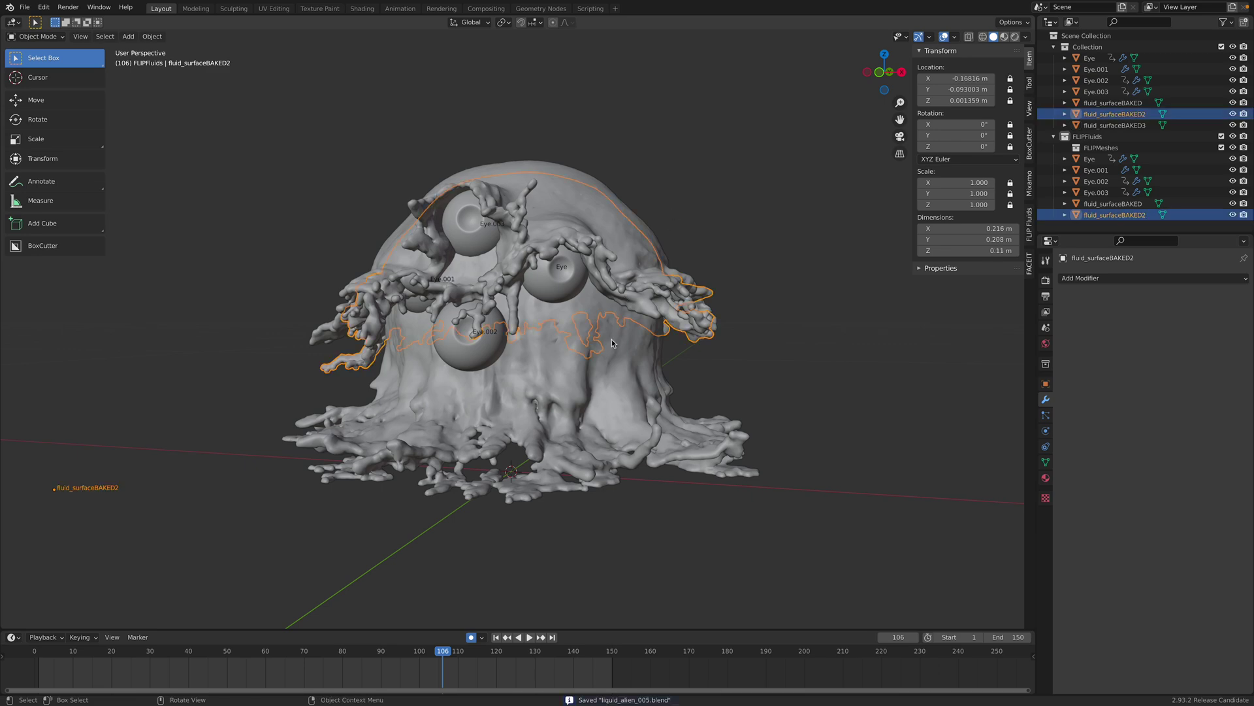
click(592, 345)
middle_drag(592, 346, 591, 354)
click(608, 226)
middle_drag(608, 226, 634, 195)
middle_drag(606, 369, 248, 216)
- Enter Sculpt Mode on fluid_surfaceBAKED3, show the sculpt tool names and choose the Cloth Filter tool
click(36, 37)
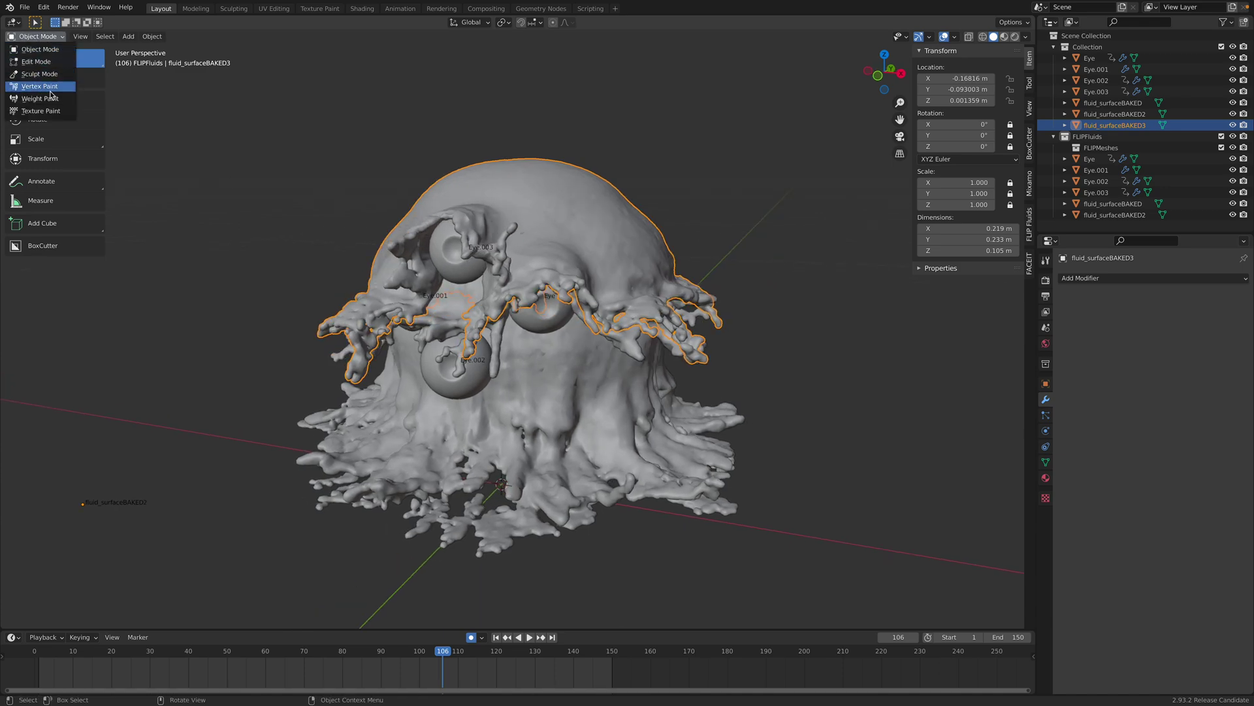
click(39, 76)
drag(109, 121, 161, 120)
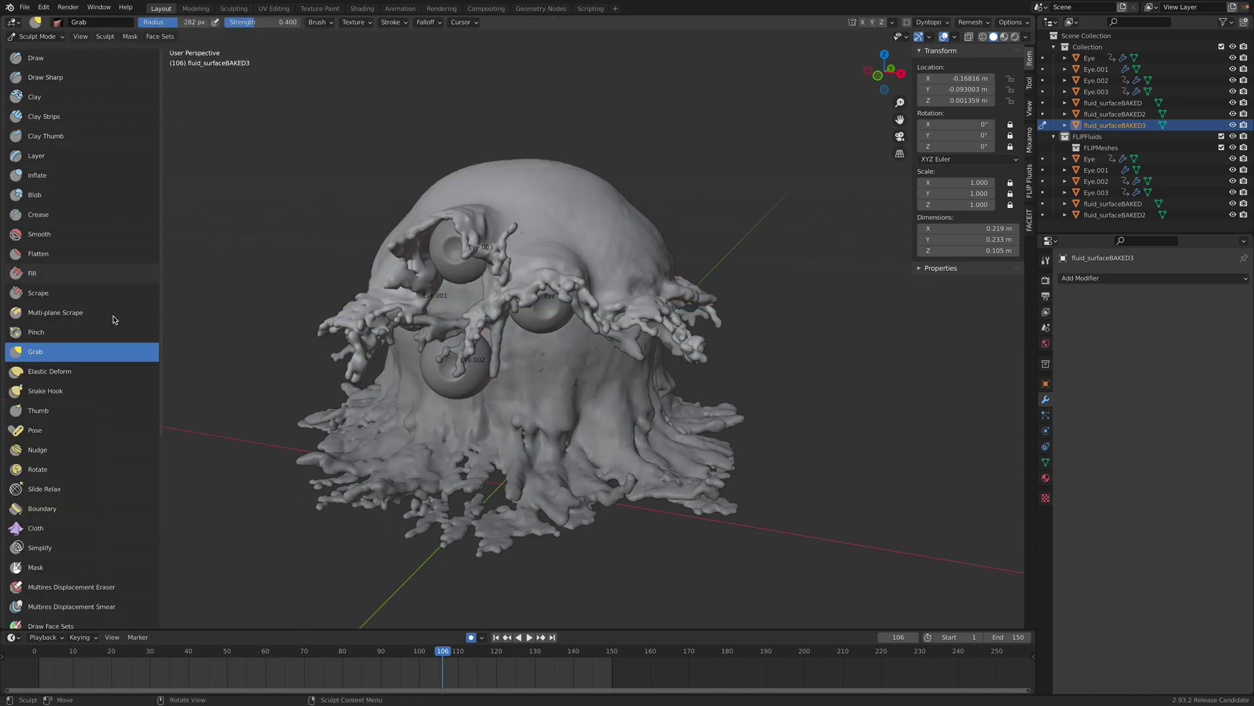
scroll(112, 438, down, 8)
click(65, 485)
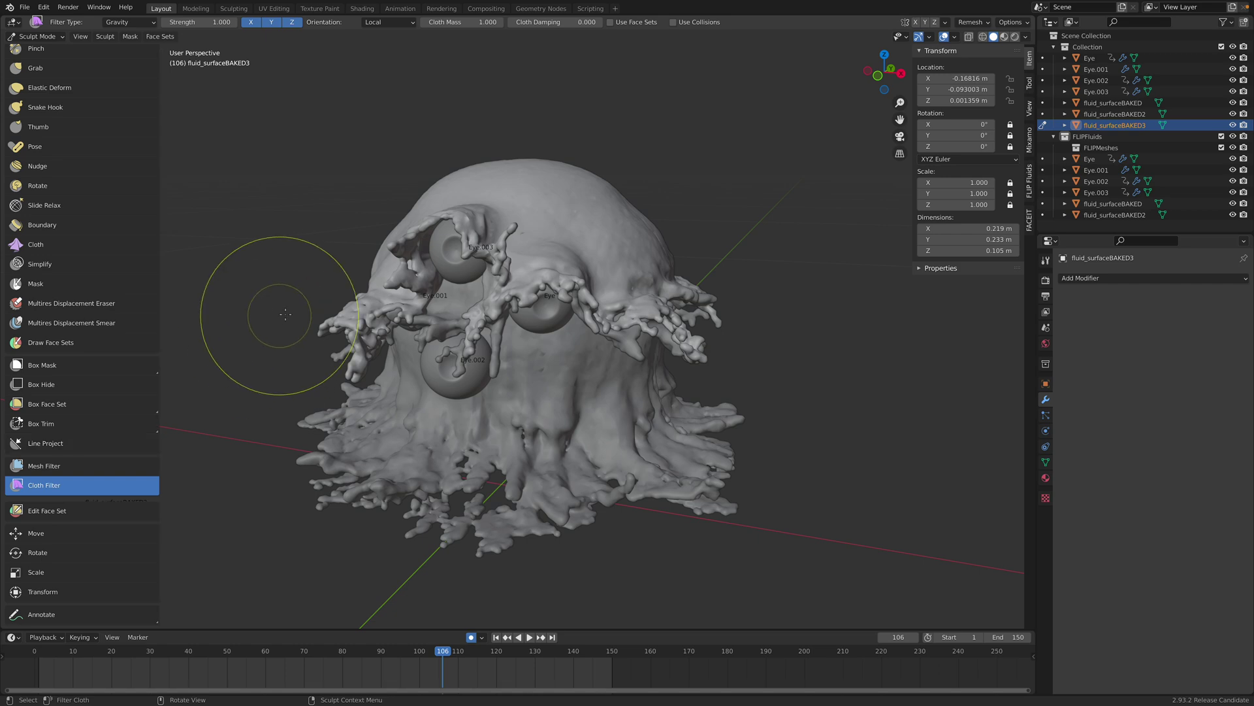
- Try the Gravity type of the Cloth Filter across the upper dome surface
click(131, 22)
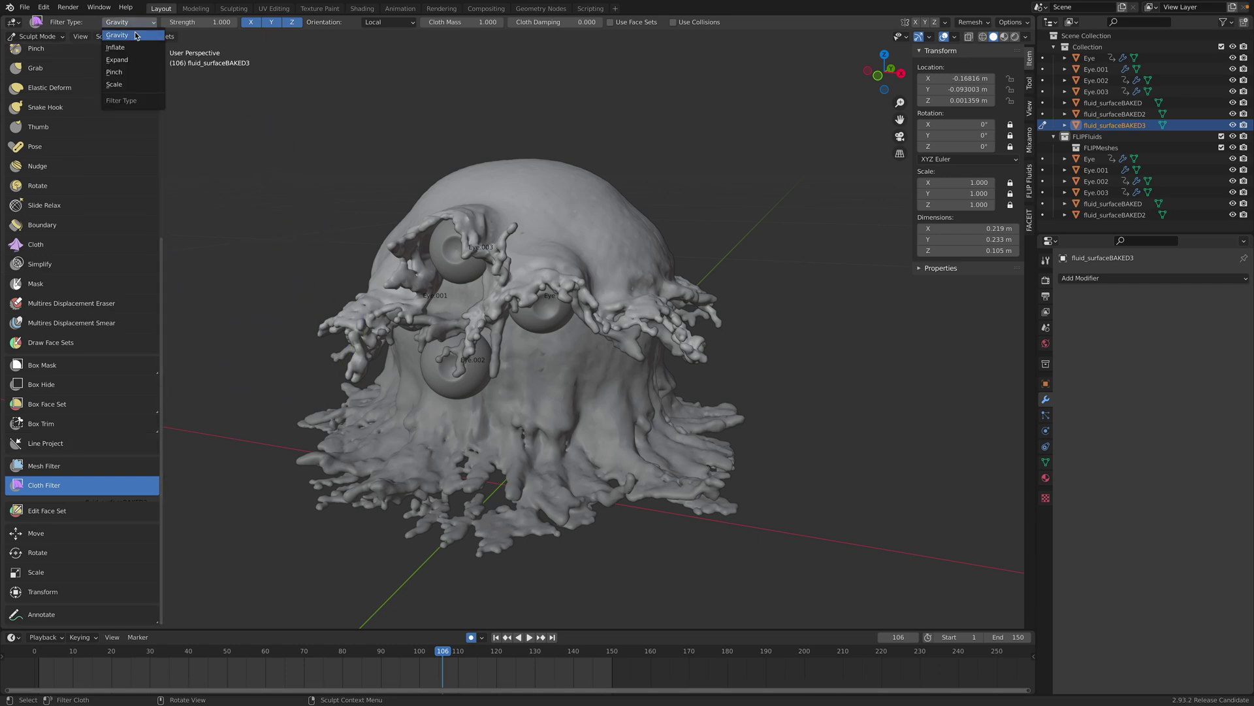
click(136, 36)
middle_drag(616, 264, 621, 255)
drag(629, 250, 444, 241)
- Try the Inflate type of the Cloth Filter on the dome surface and undo the result
click(149, 23)
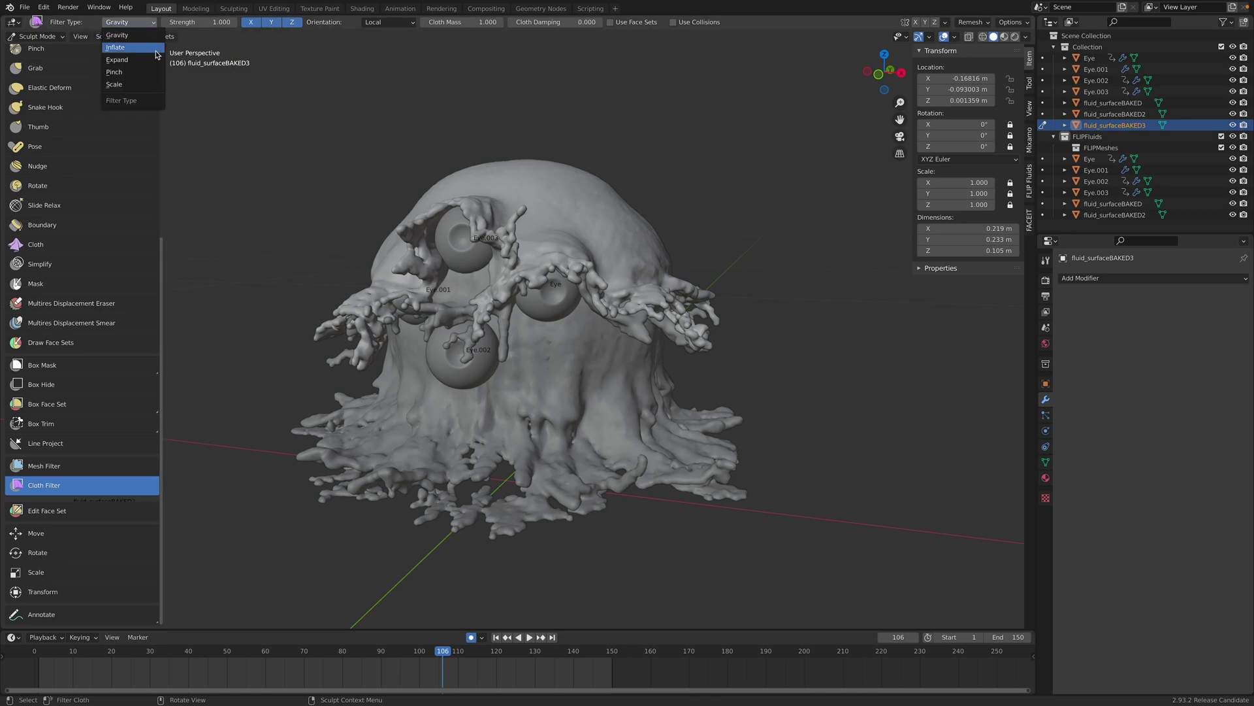
click(156, 50)
drag(590, 199, 602, 224)
key(ctrl+z)
key(Escape)
- Set the Cloth Filter type to Expand and show the active tool's settings in the sidebar
click(131, 23)
click(147, 63)
key(Escape)
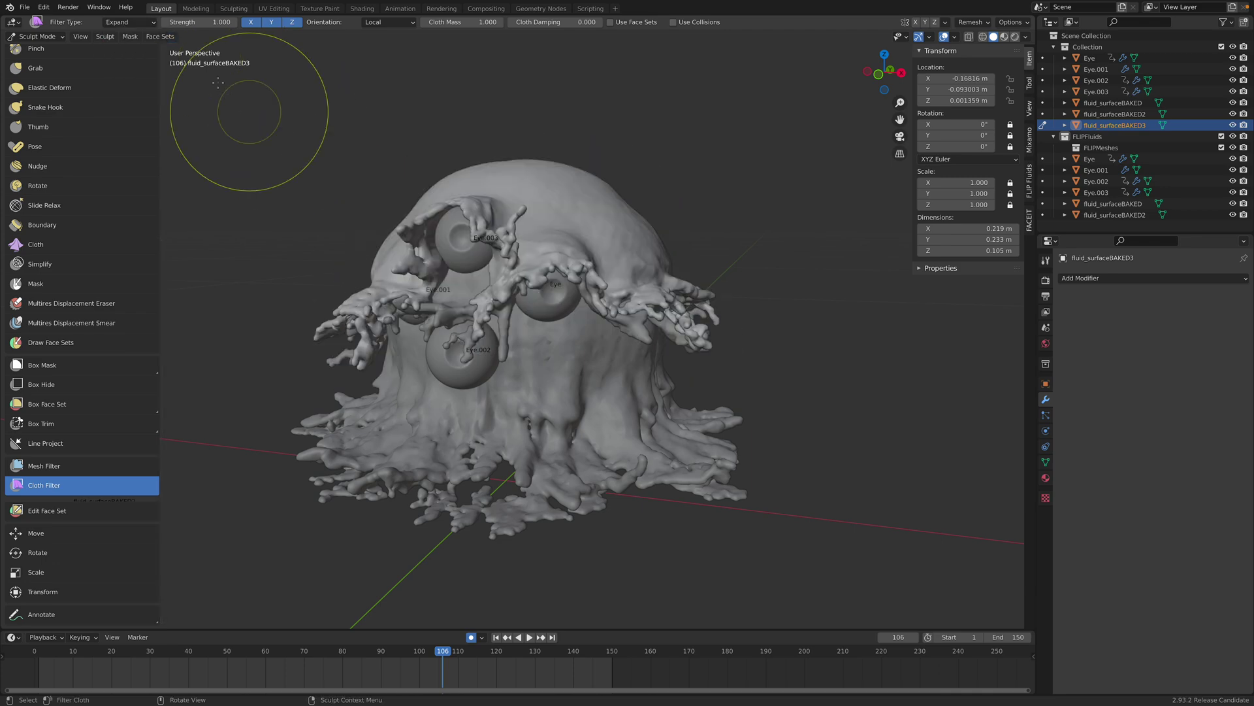
click(1030, 84)
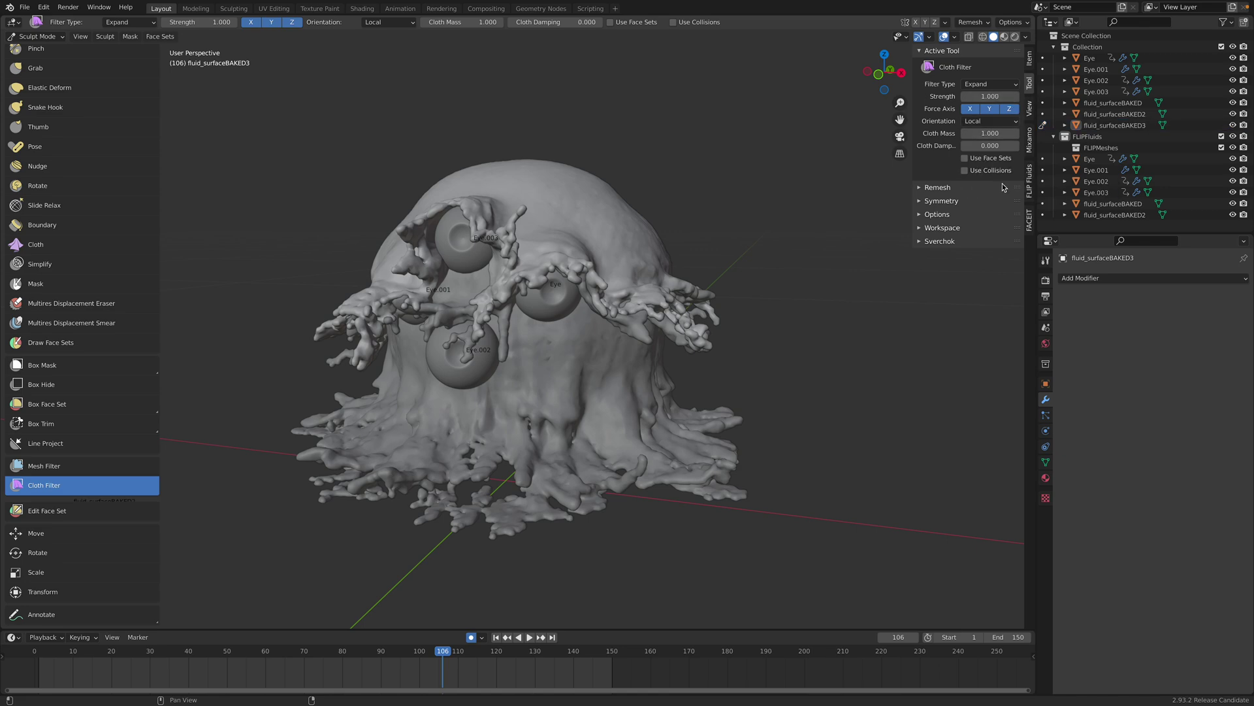
- Return the dome to Object Mode and view the alien from several angles in Material Preview shading
click(37, 36)
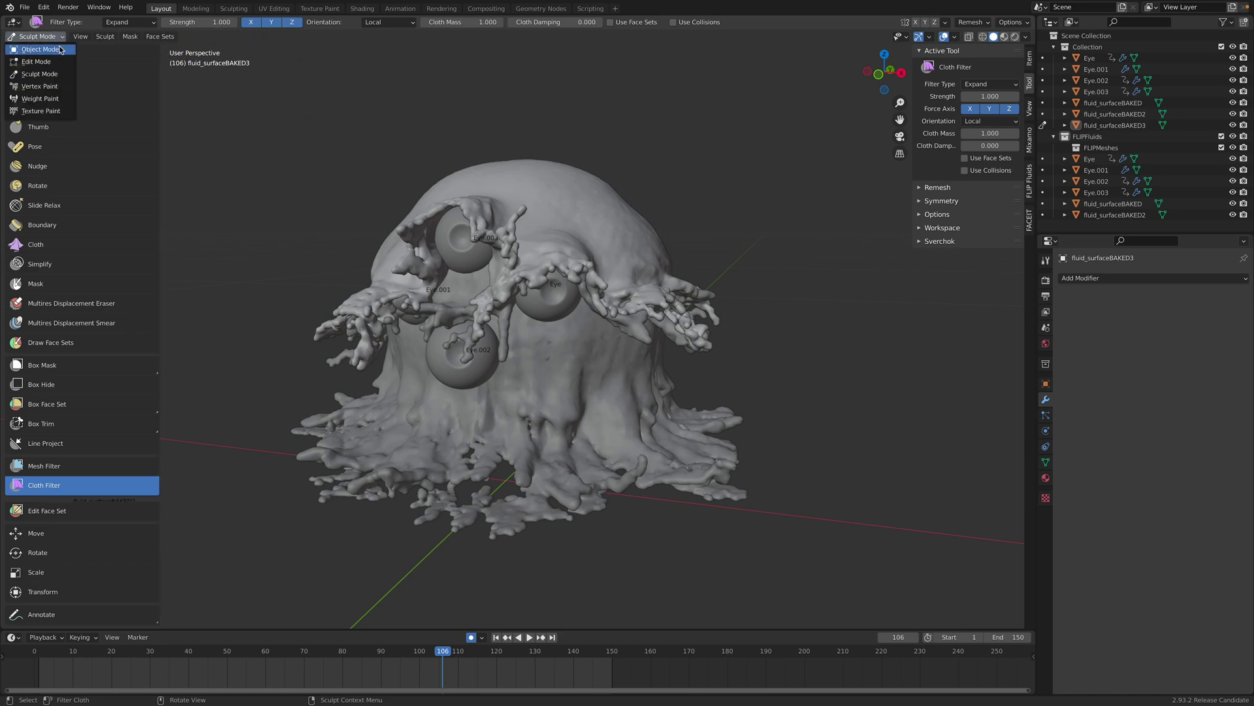
click(36, 49)
middle_drag(824, 144, 848, 141)
click(1005, 37)
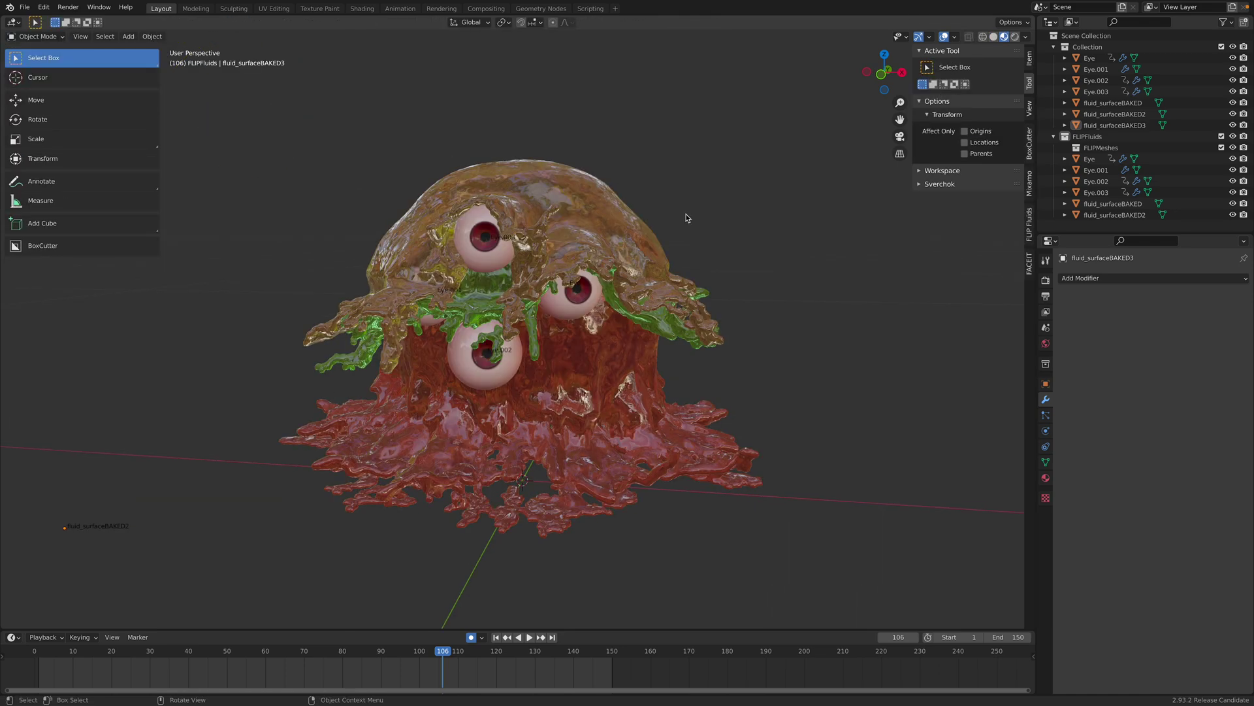
middle_drag(725, 215, 696, 213)
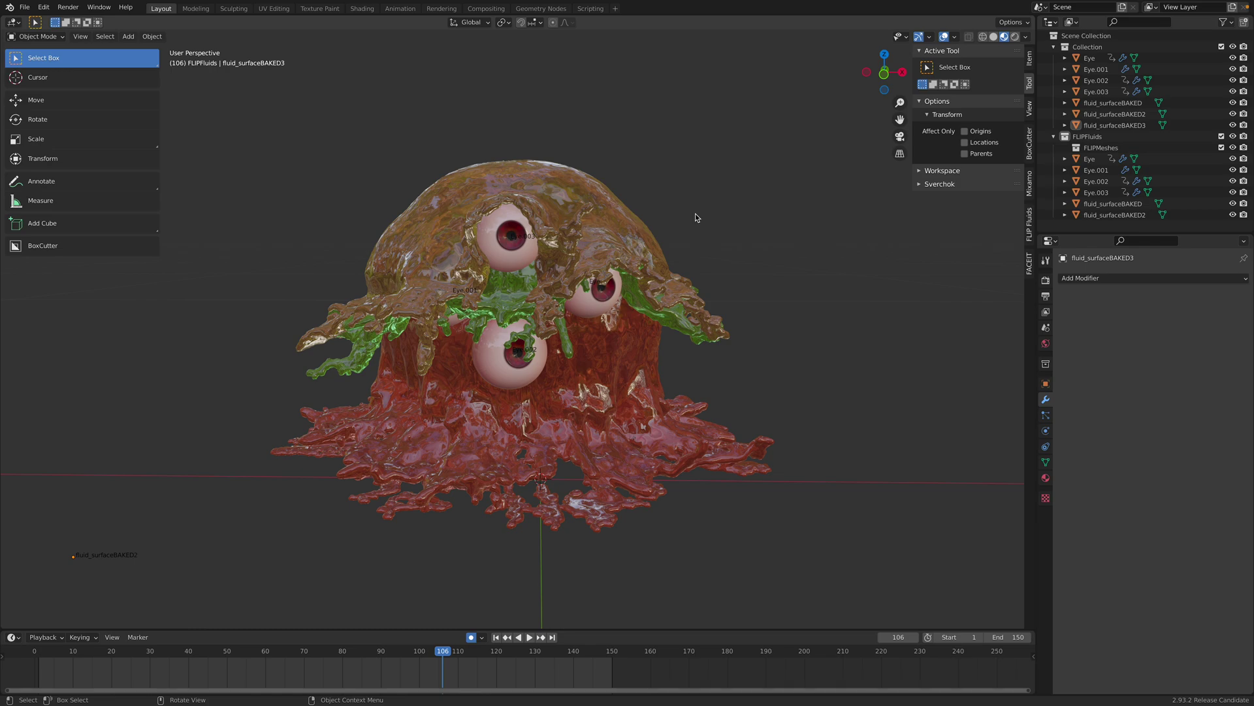
middle_drag(643, 225, 572, 312)
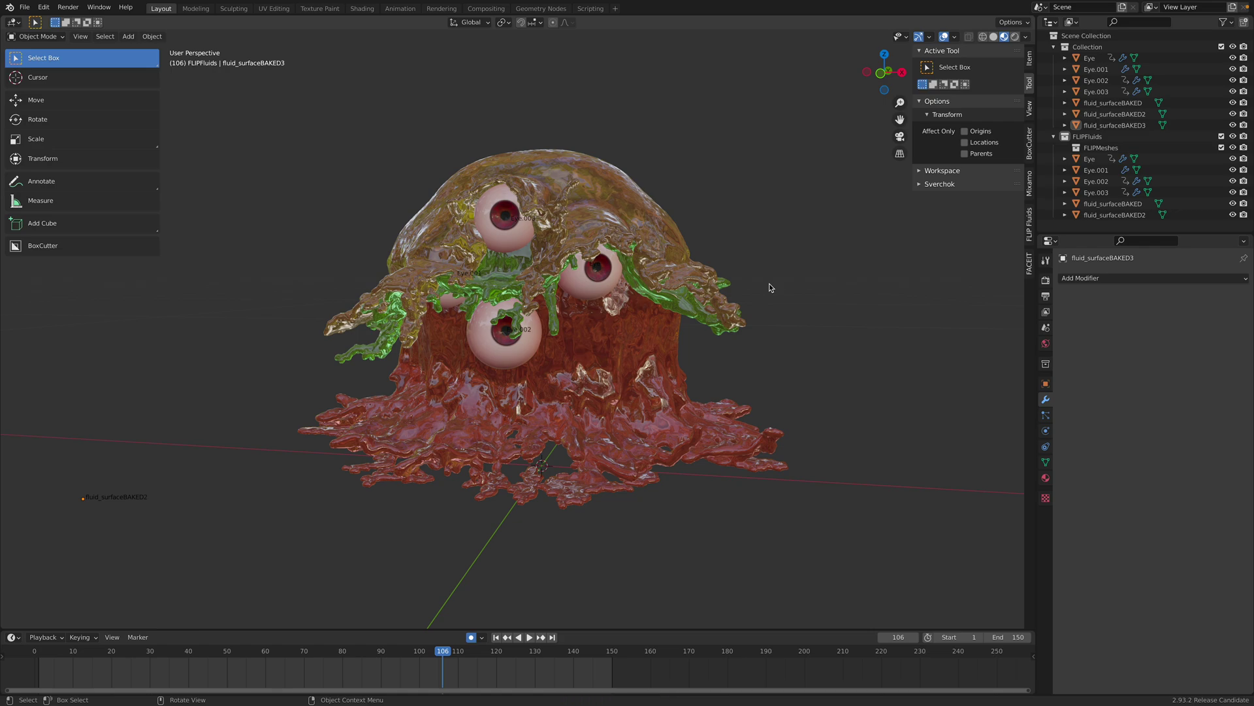
- Add Fluid physics to the upper dome fluid_surfaceBAKED3 and set its fluid type to Flow
click(1045, 431)
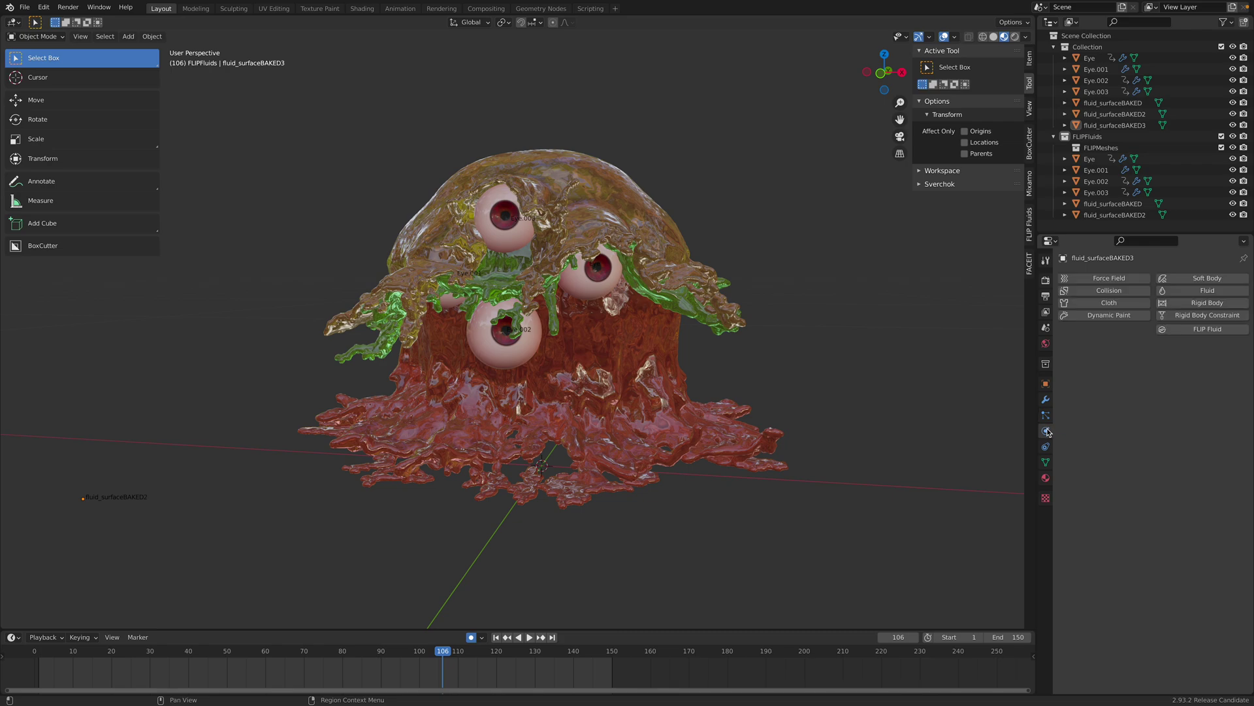
click(660, 226)
click(1202, 293)
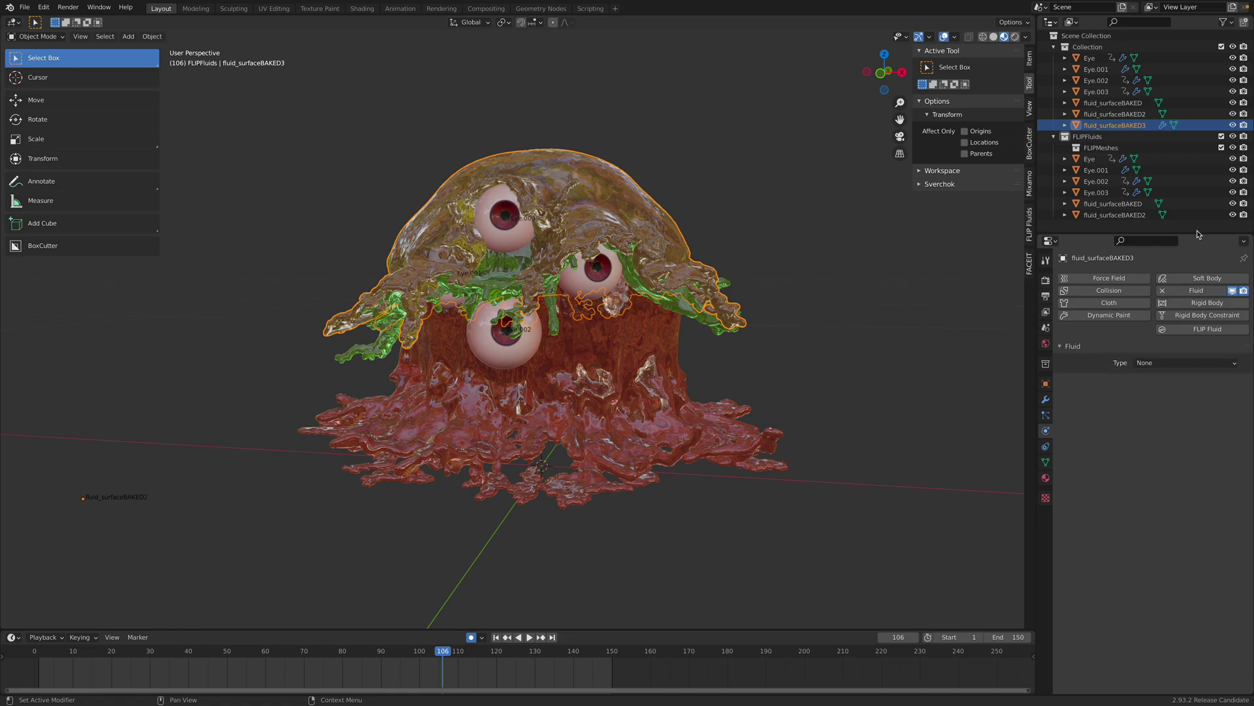
drag(1198, 234, 1199, 148)
click(1156, 275)
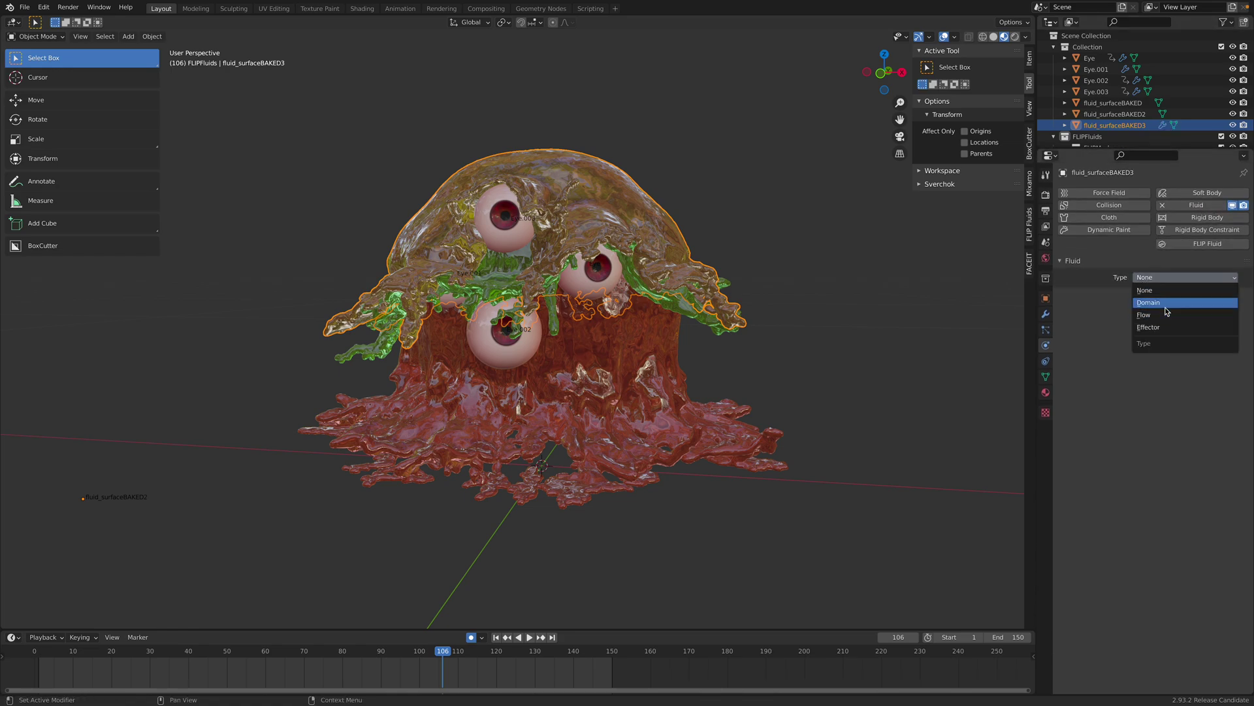
click(1161, 317)
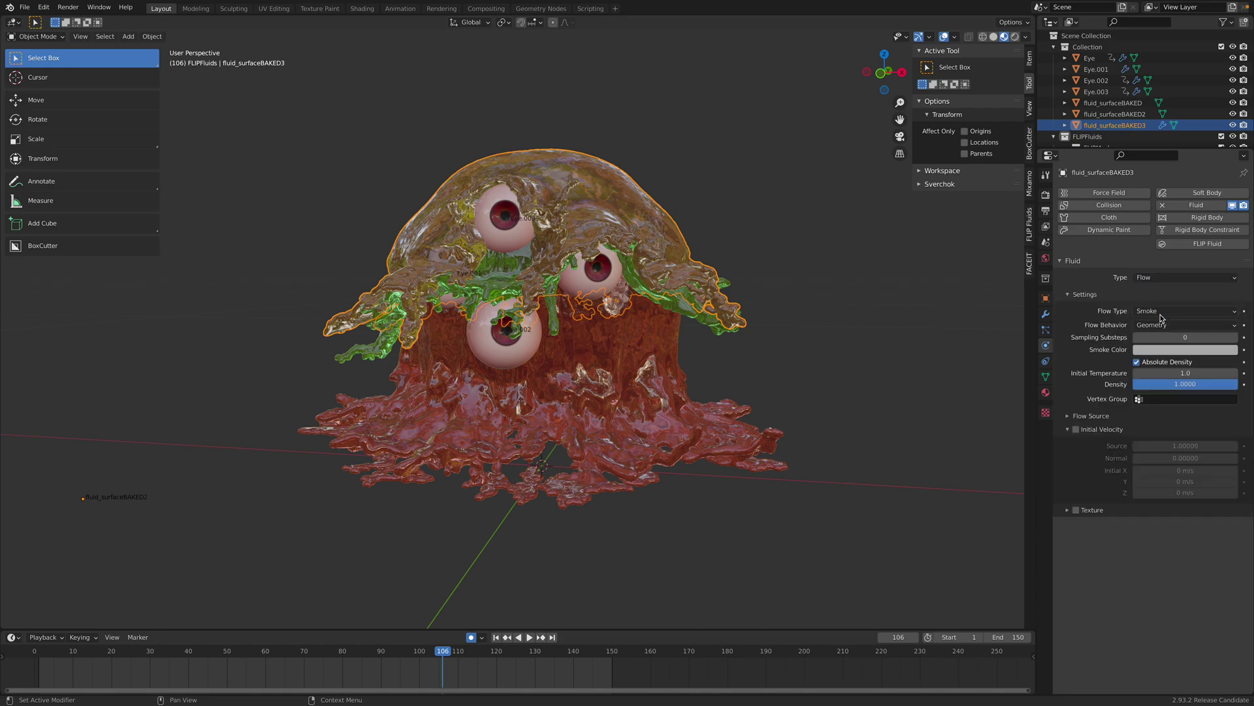
- Set the dome's Flow Type to Liquid with Geometry as the Flow Behavior, and expand its Flow Source settings
click(1158, 311)
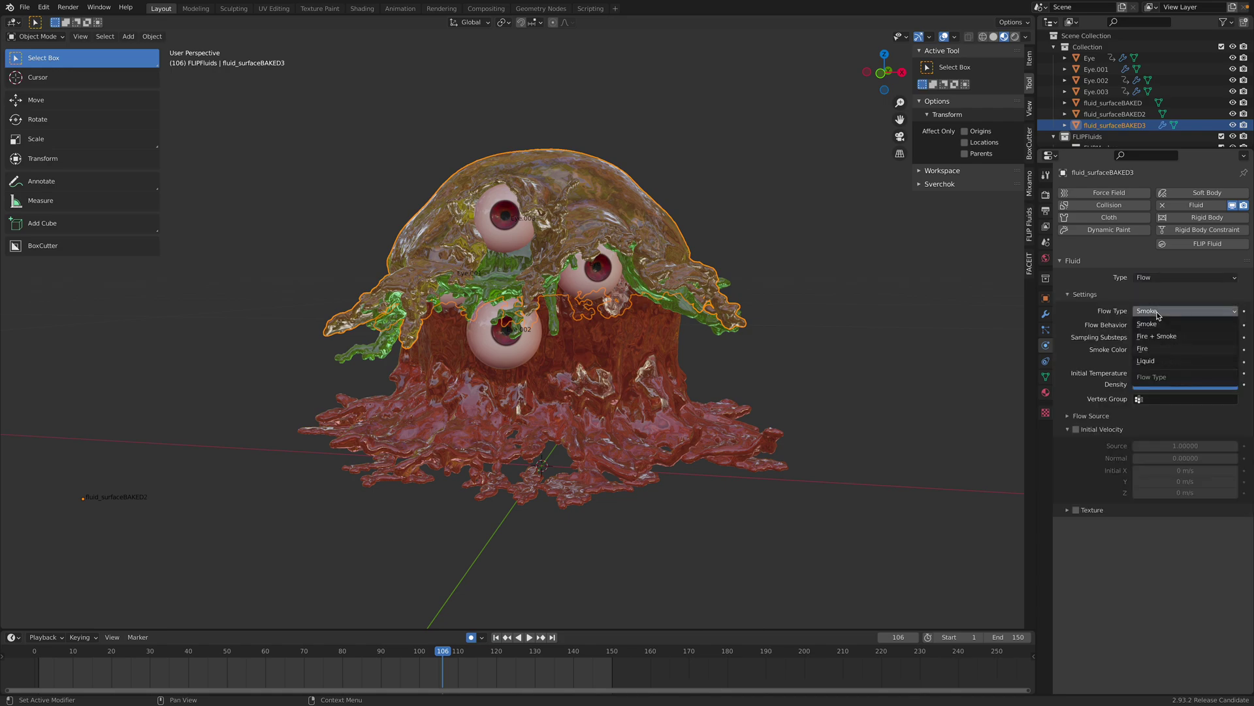
click(1155, 361)
click(1163, 325)
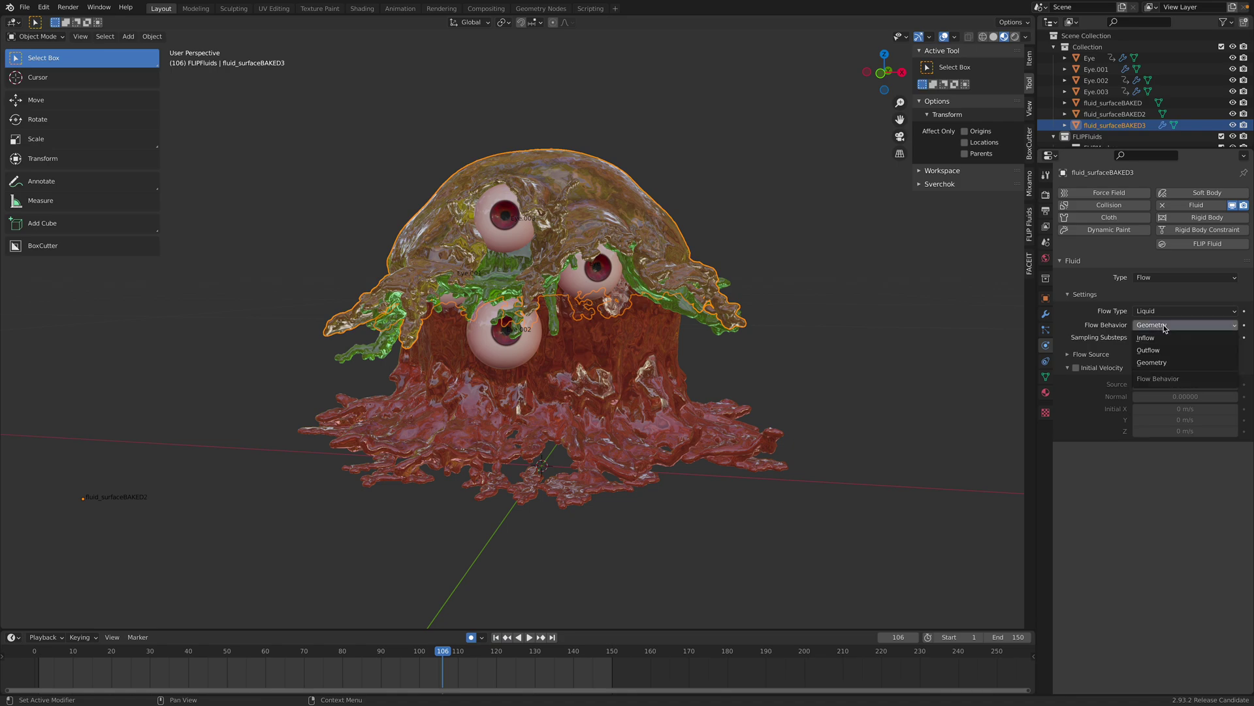
click(1152, 362)
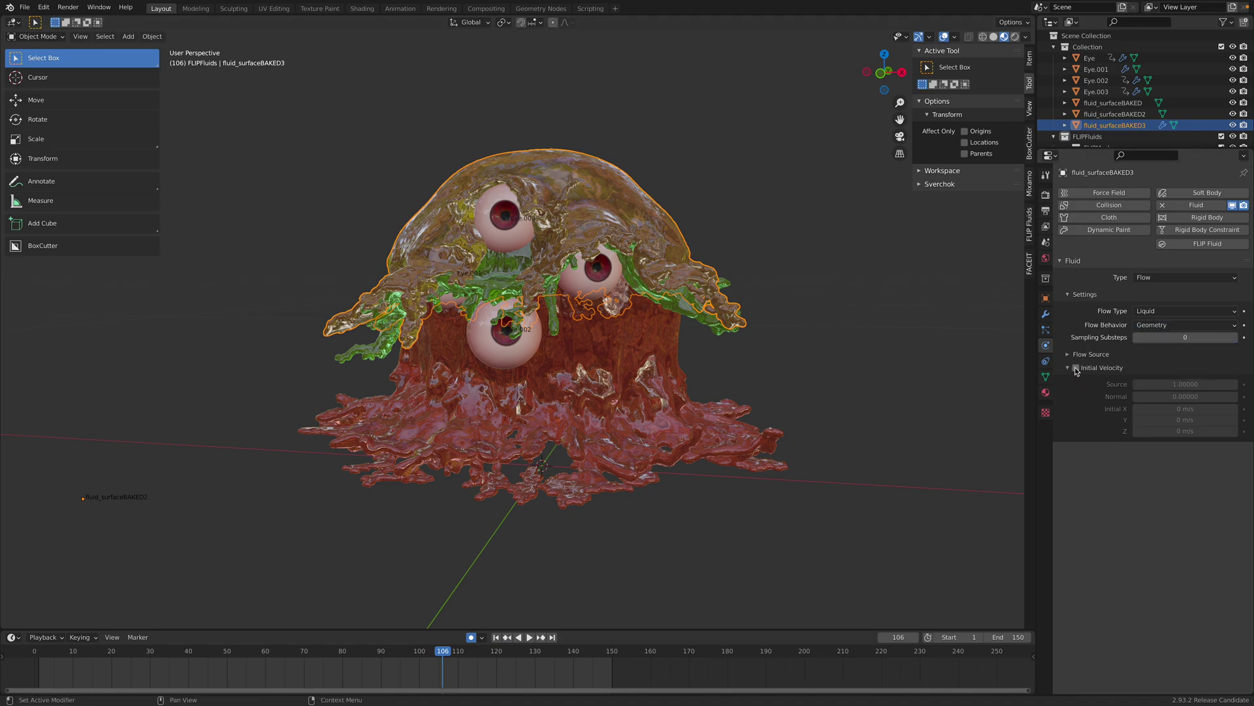
click(1071, 355)
click(1155, 374)
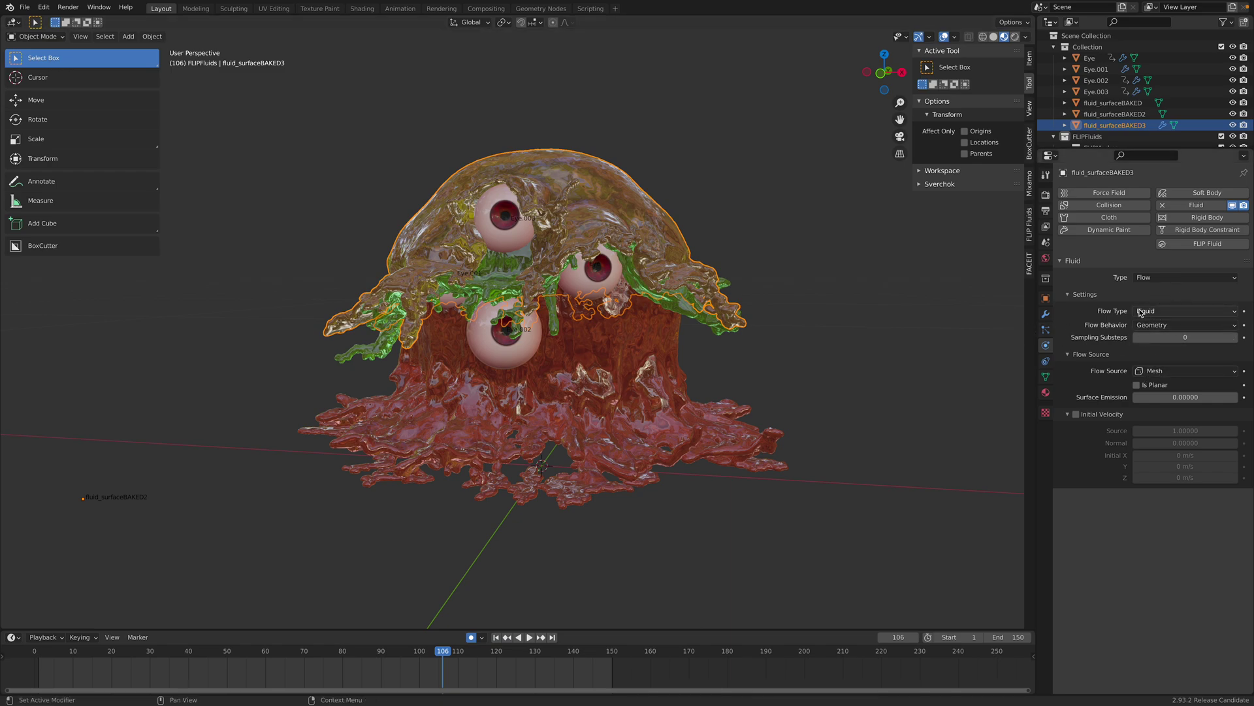
- Add a cube, scale it down and move it up so that it encloses the alien
middle_drag(883, 283, 869, 281)
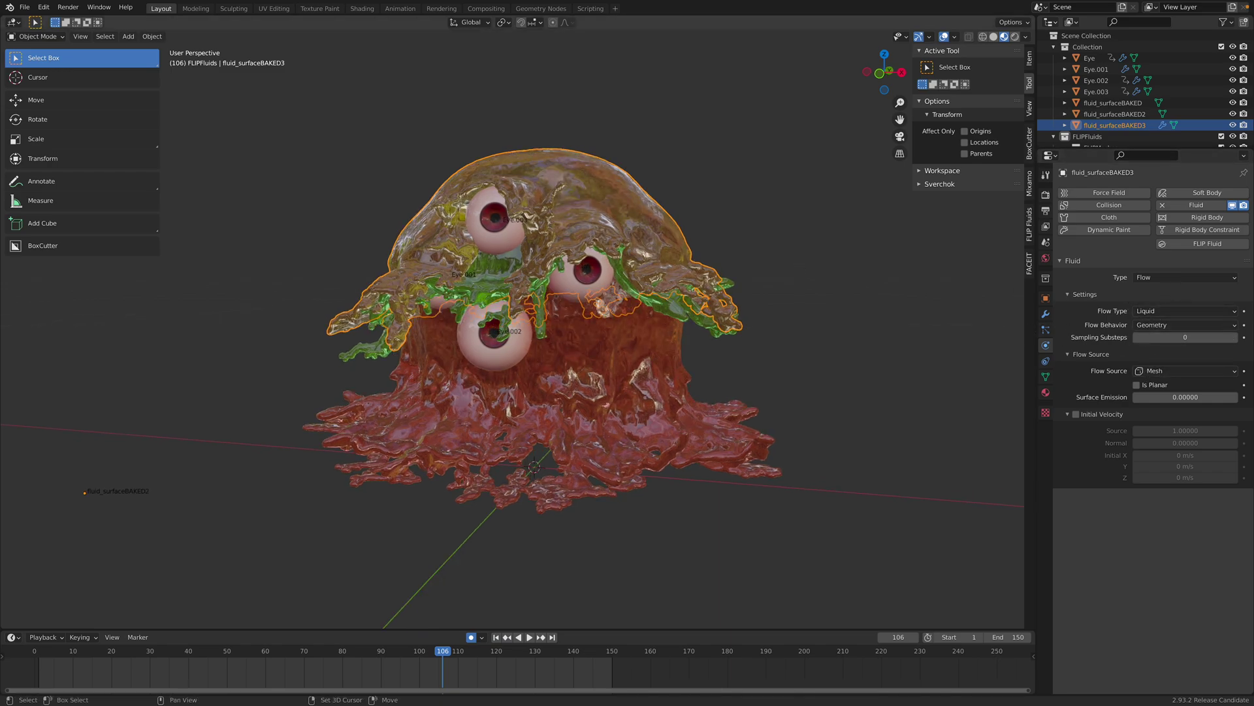
key(shift+a)
mouse_move(799, 267)
click(843, 275)
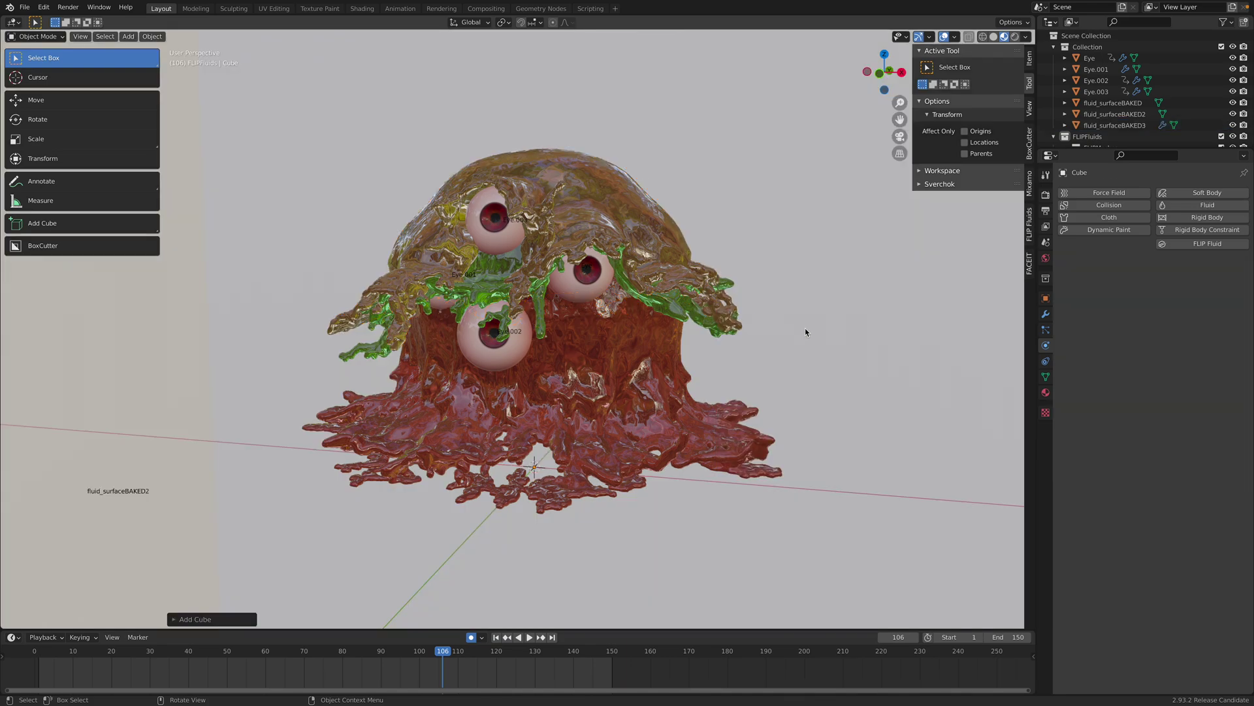
key(s)
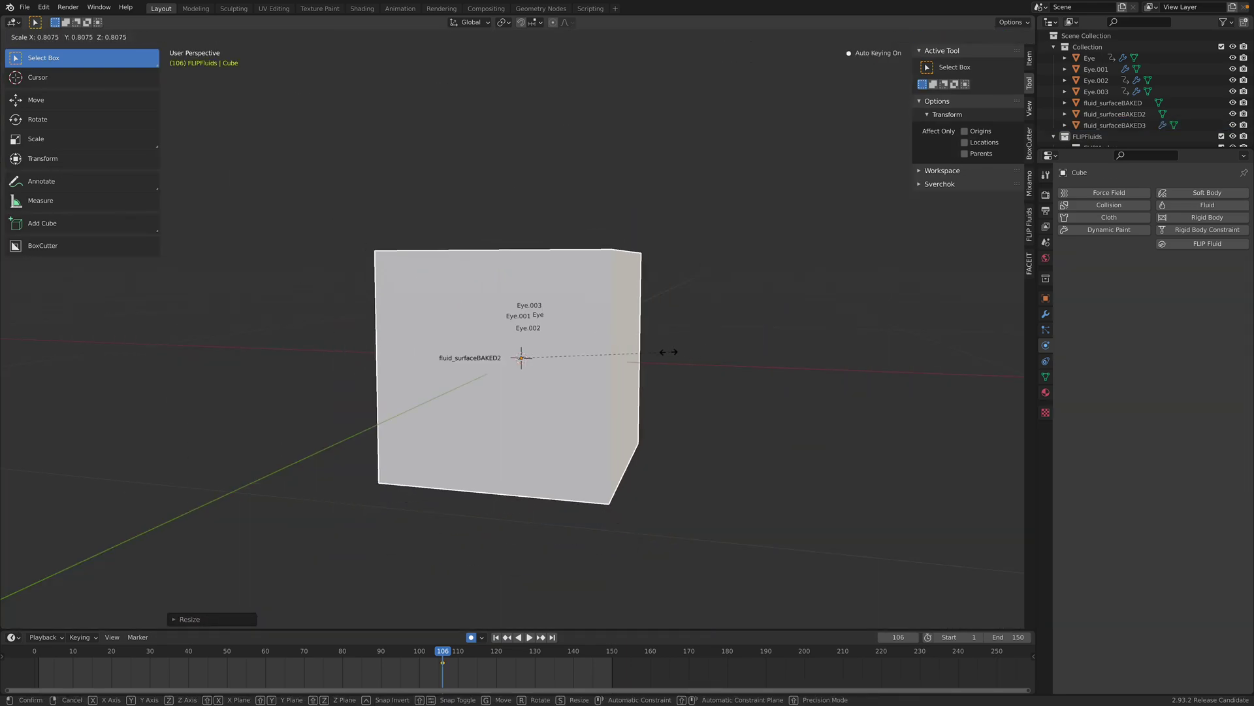
click(641, 353)
key(g)
click(641, 330)
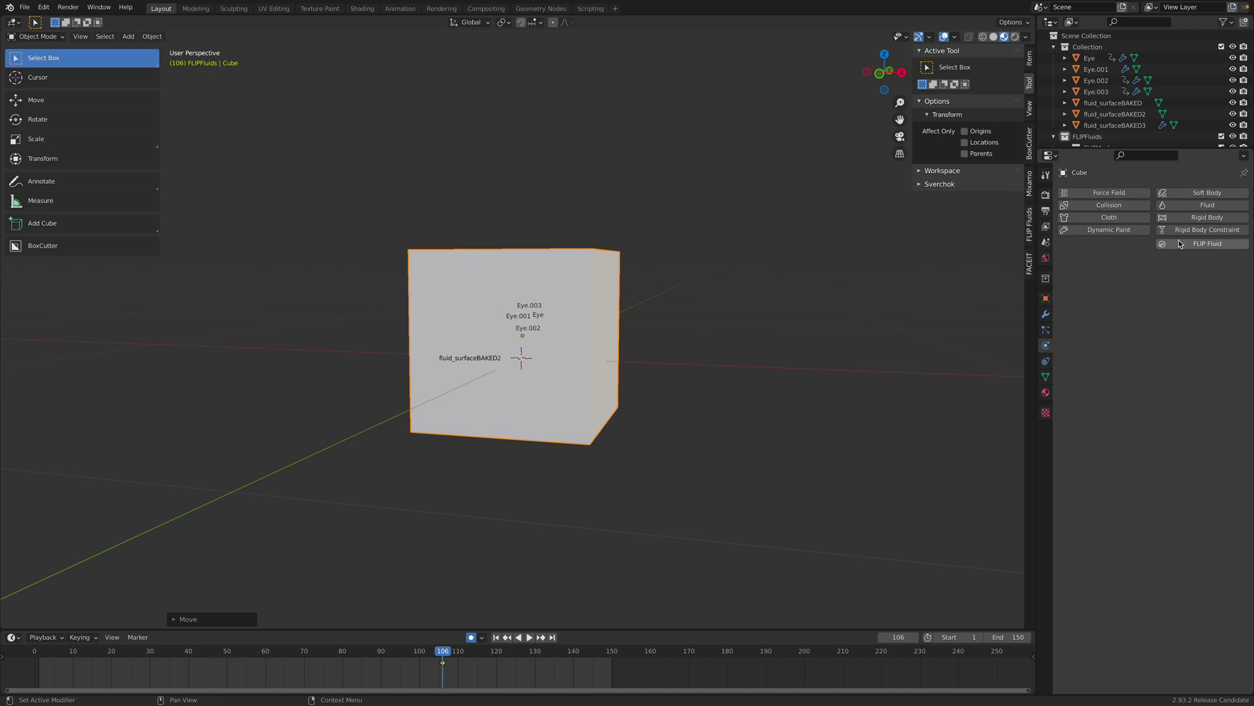
- Make the cube a Fluid domain of type Liquid and expand its Viscosity settings
click(1182, 205)
click(1156, 277)
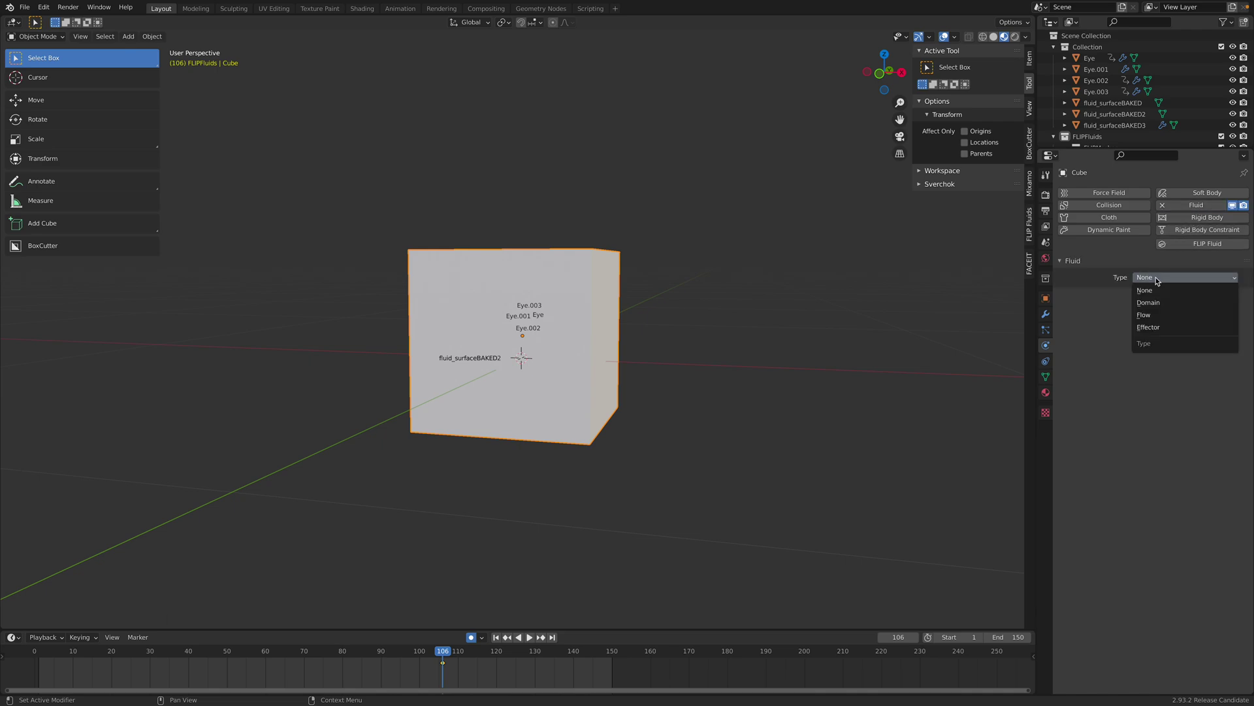
click(1149, 302)
click(1166, 311)
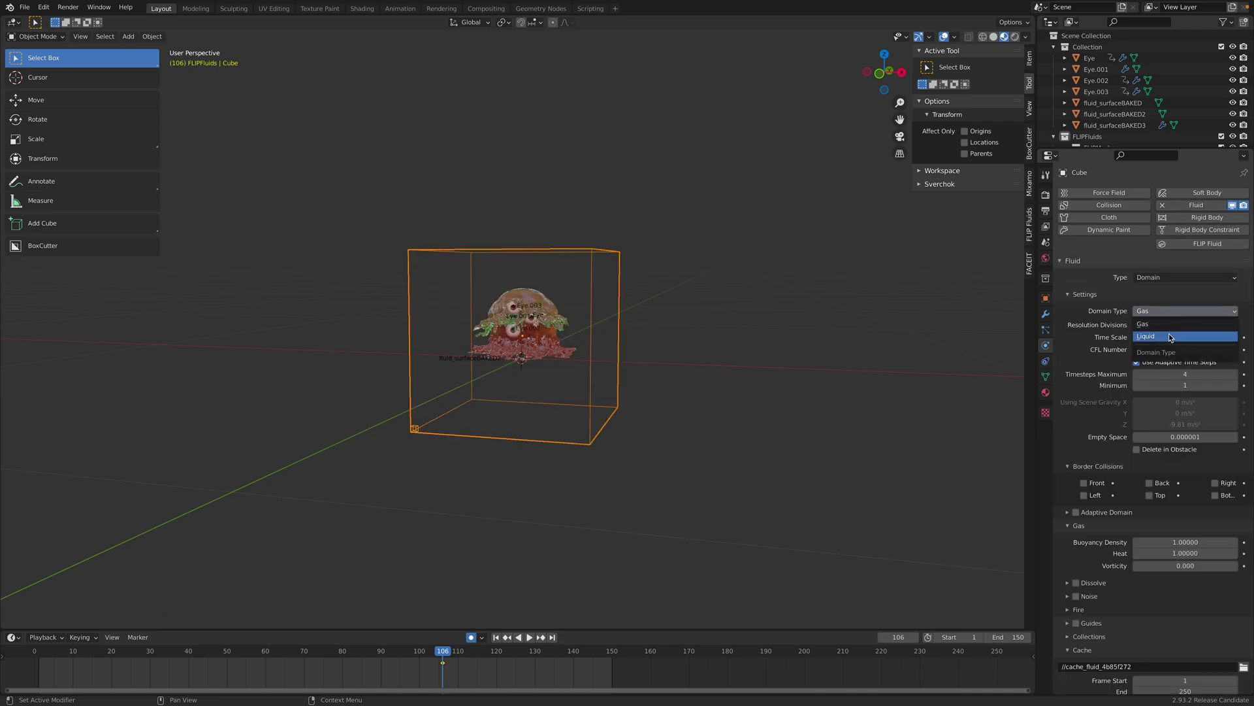
click(1169, 336)
scroll(721, 356, up, 2)
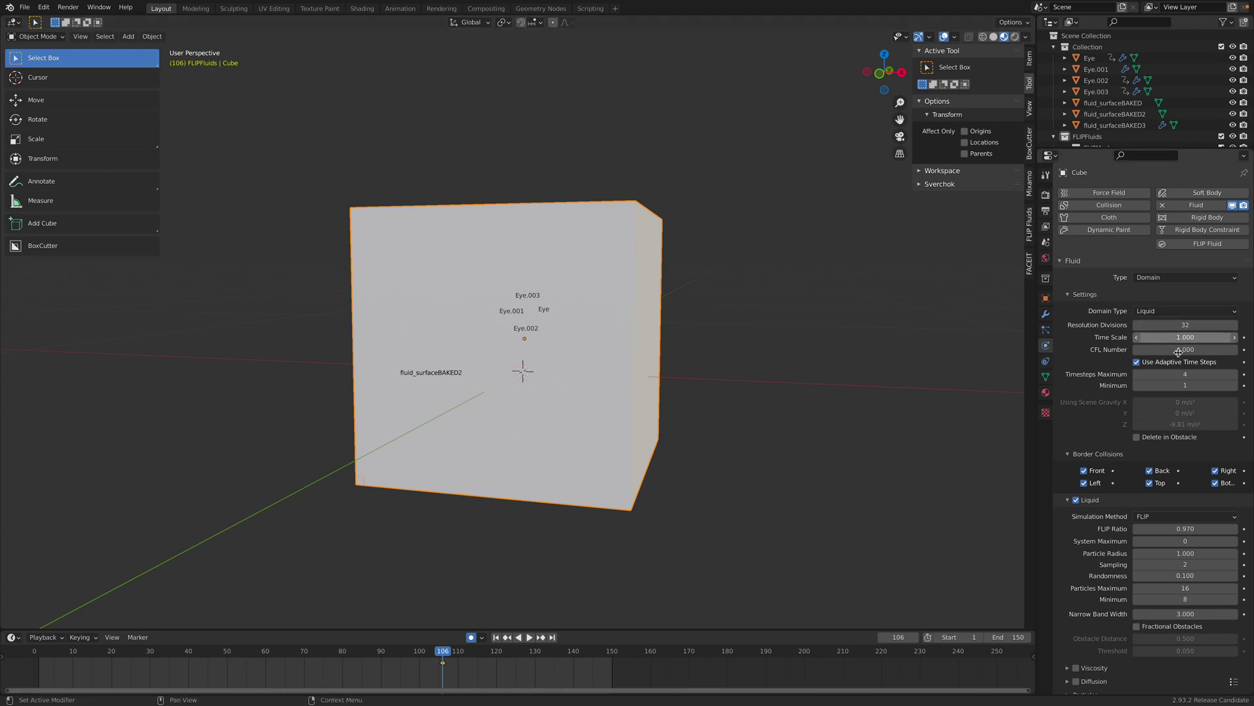
scroll(1178, 352, down, 6)
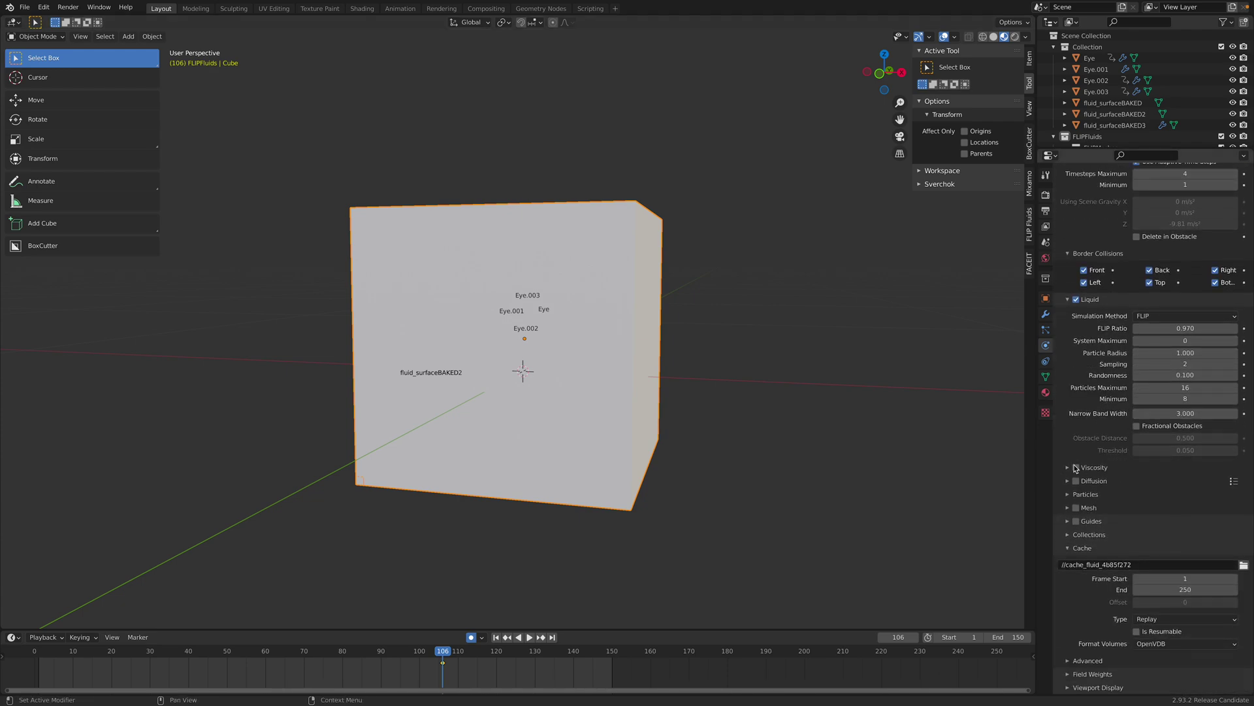
click(1073, 468)
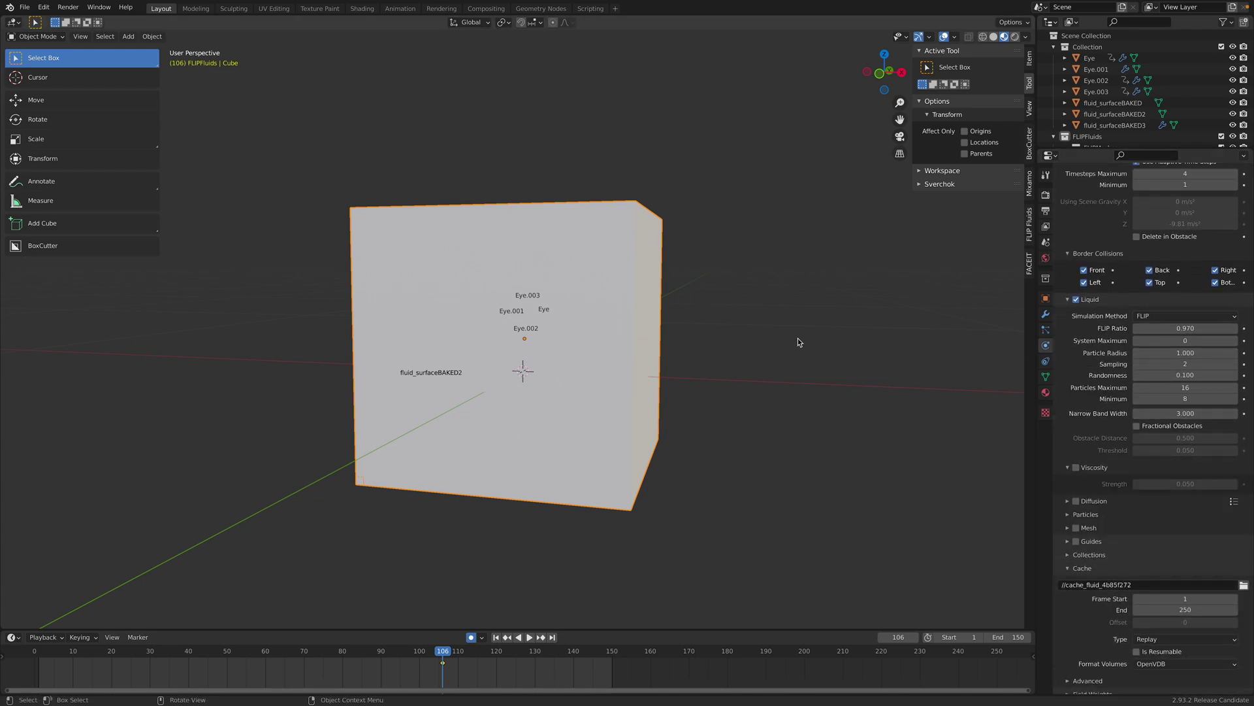
- Delete the domain cube and bring the alien back into view
key(x)
click(614, 297)
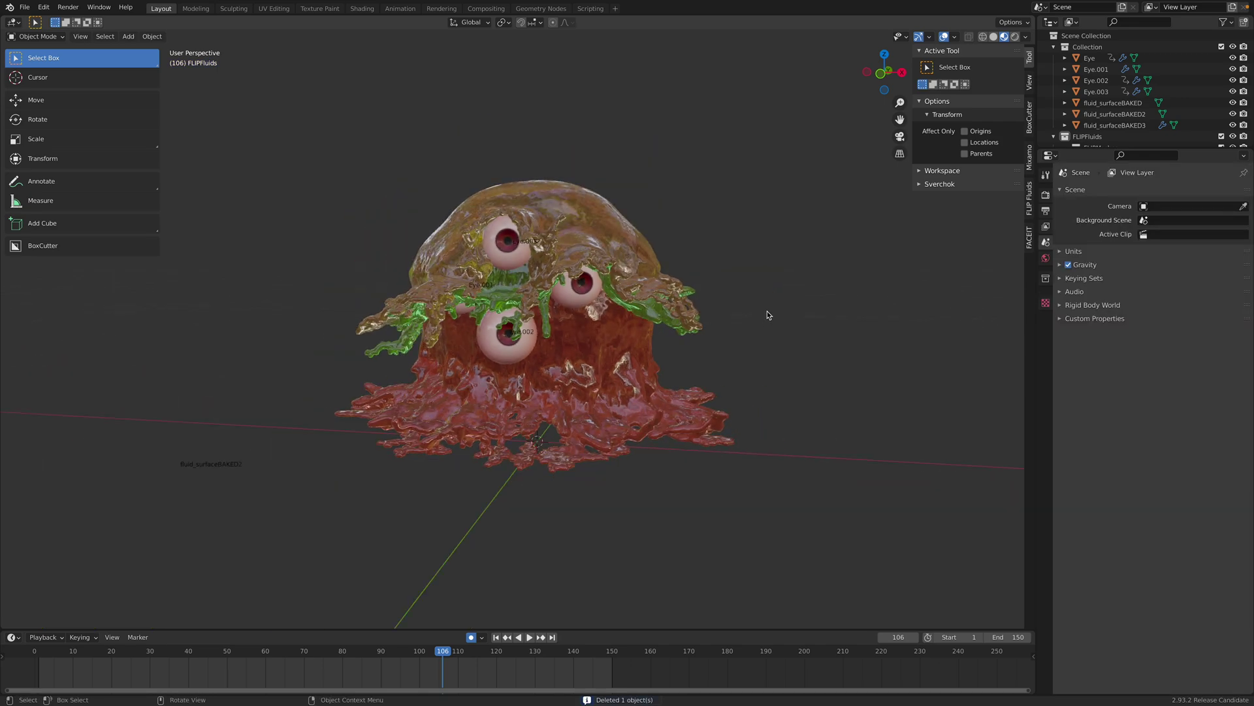
mouse_move(924, 4)
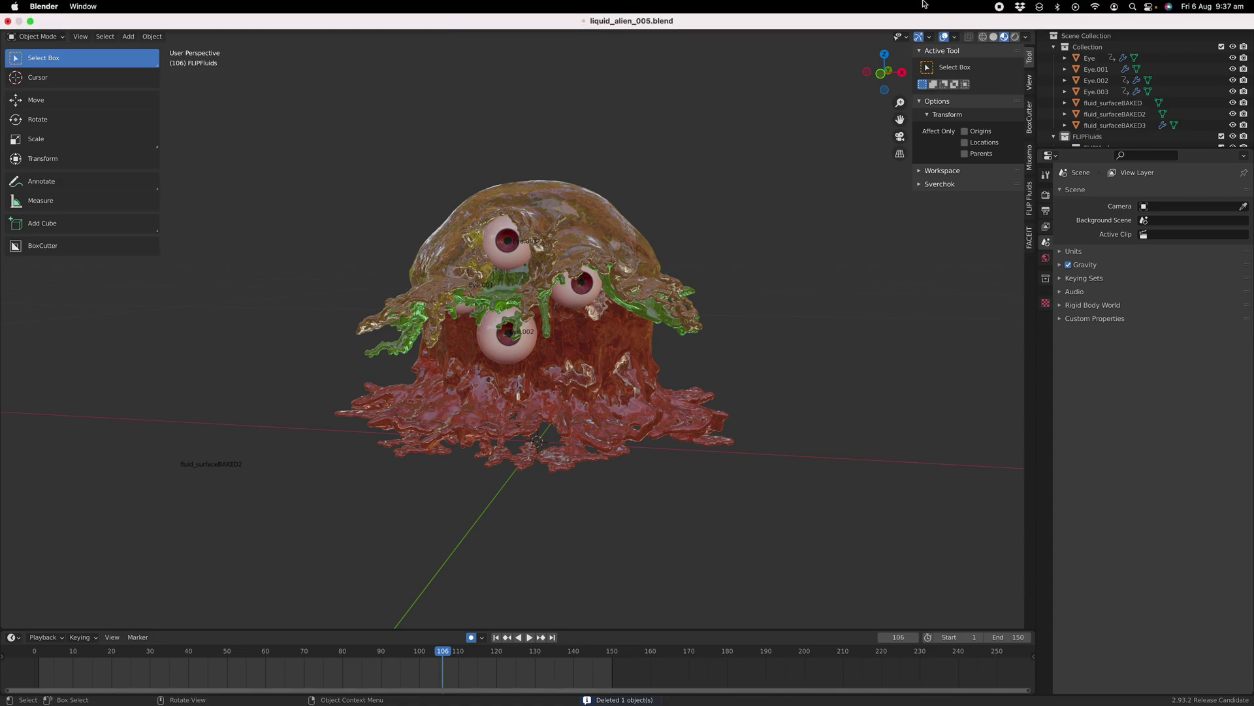